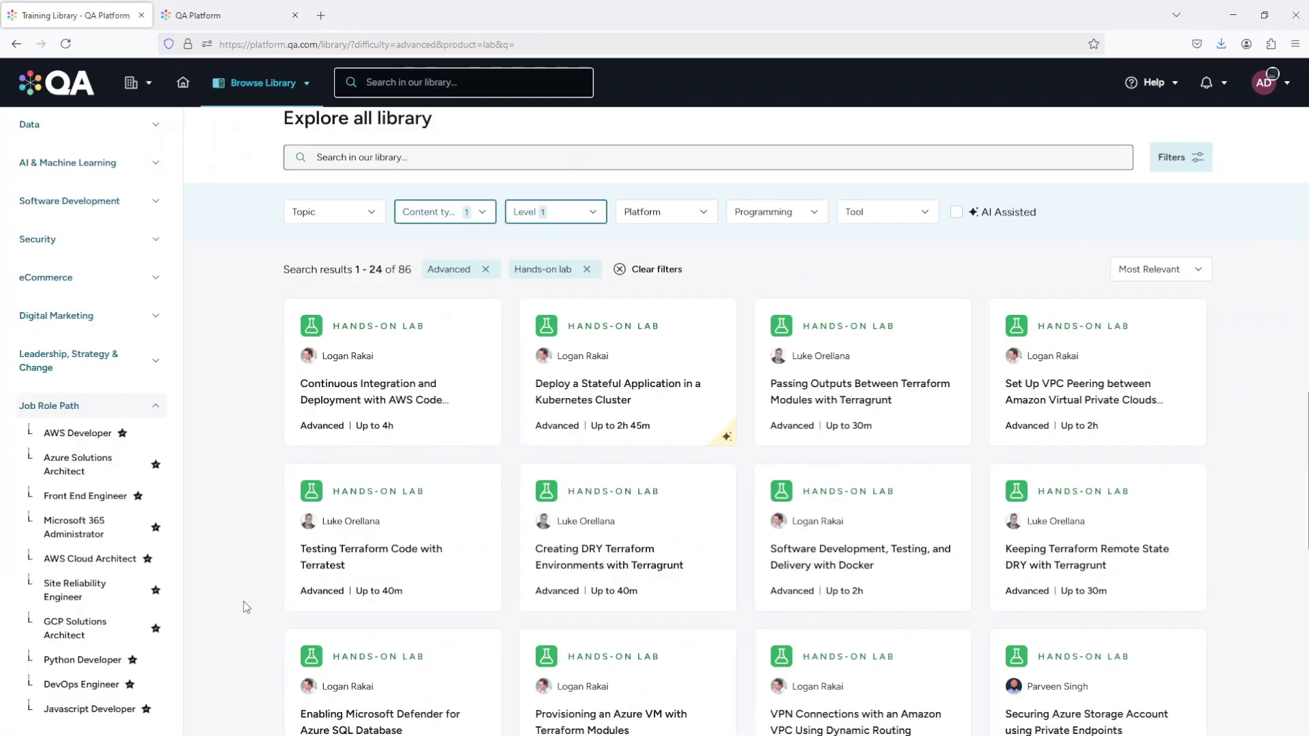
Step: Open the Validating AWS Lambda Code Using AWS Signer lab page and review its description, learning objectives, prerequisites and covered topics
{"action": "left_click", "coordinate": [202, 15]}
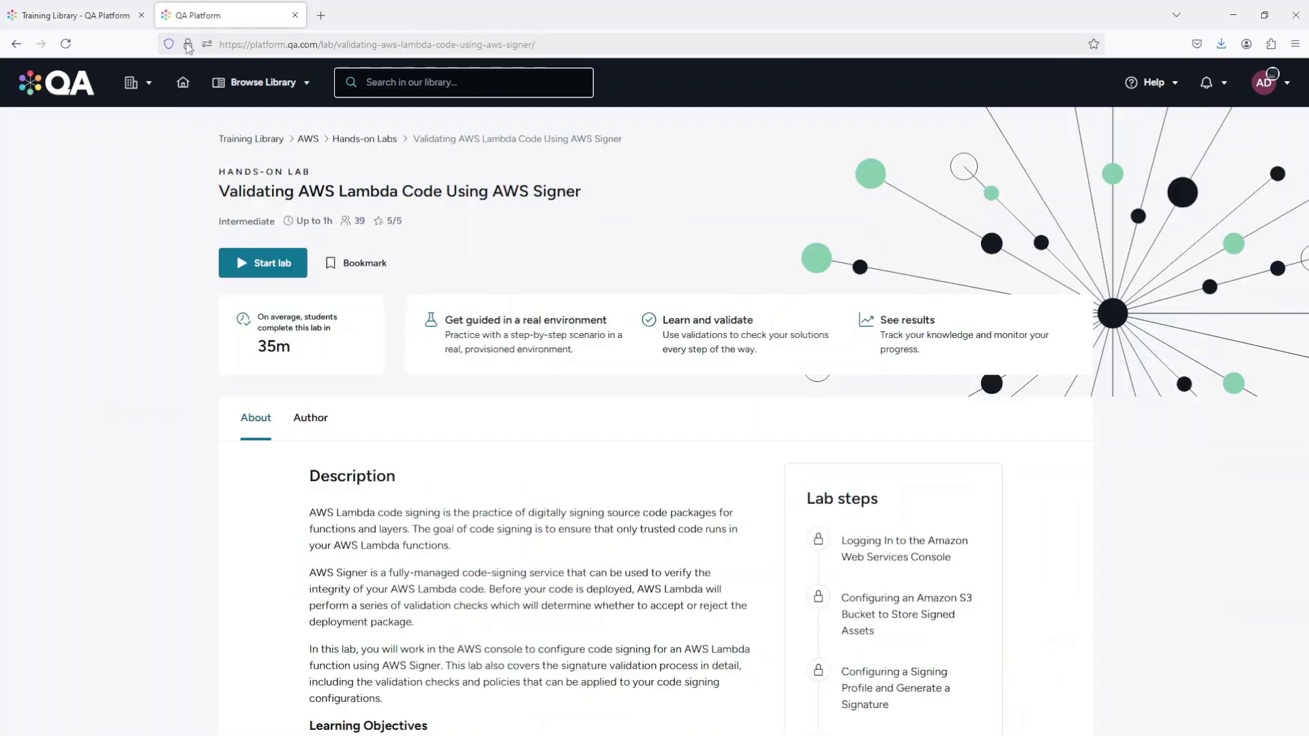
{"action": "left_click", "coordinate": [310, 419]}
{"action": "left_click", "coordinate": [256, 419]}
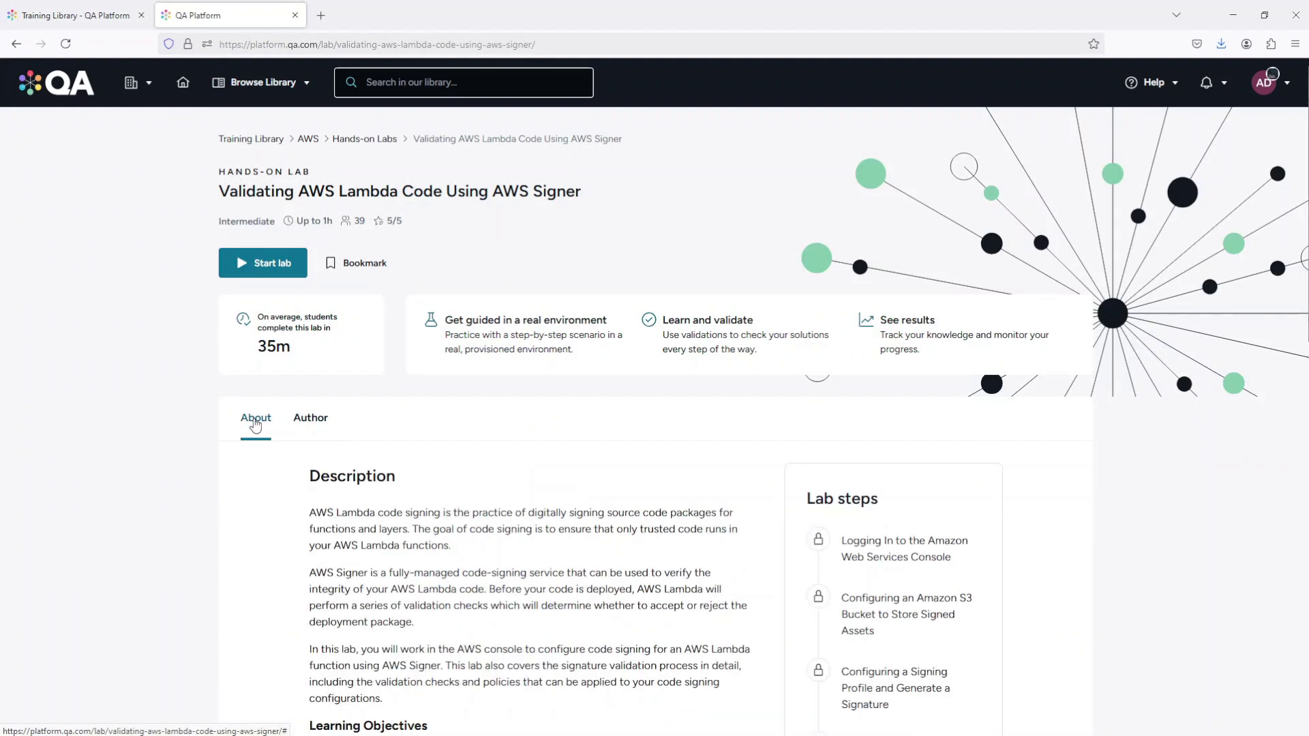
{"action": "scroll", "coordinate": [180, 421], "scroll_direction": "down", "scroll_amount": 2}
{"action": "scroll", "coordinate": [181, 421], "scroll_direction": "down", "scroll_amount": 4}
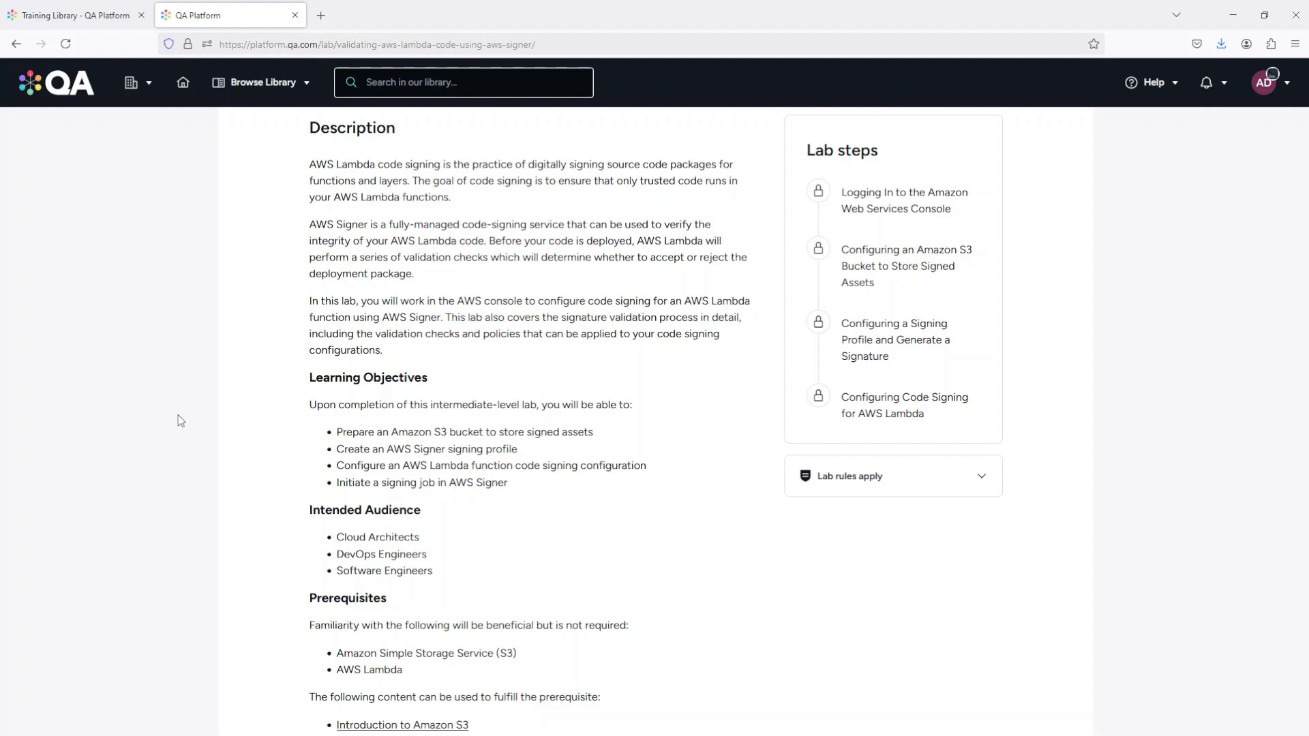
{"action": "scroll", "coordinate": [482, 404], "scroll_direction": "down", "scroll_amount": 6}
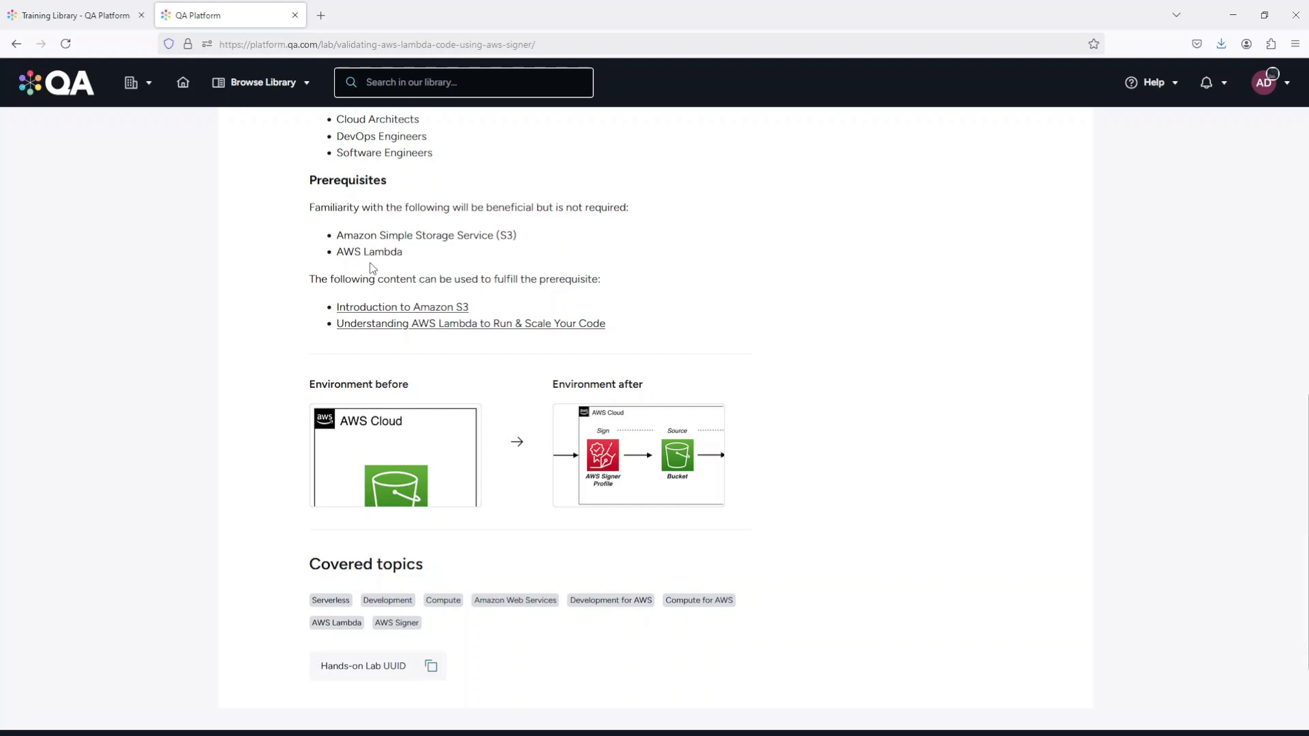
{"action": "scroll", "coordinate": [371, 267], "scroll_direction": "down", "scroll_amount": 2}
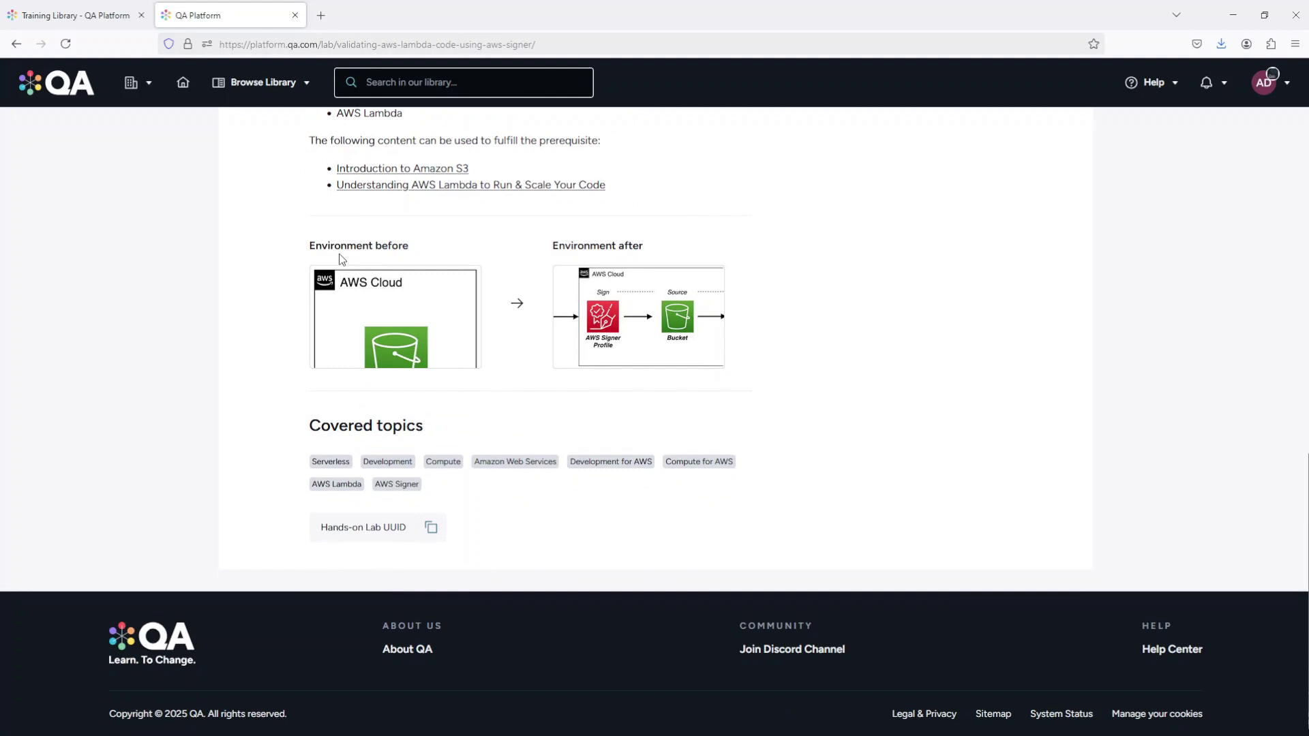
Step: View the enlarged diagrams of the lab environment before and after, closing each one
{"action": "left_click", "coordinate": [379, 310]}
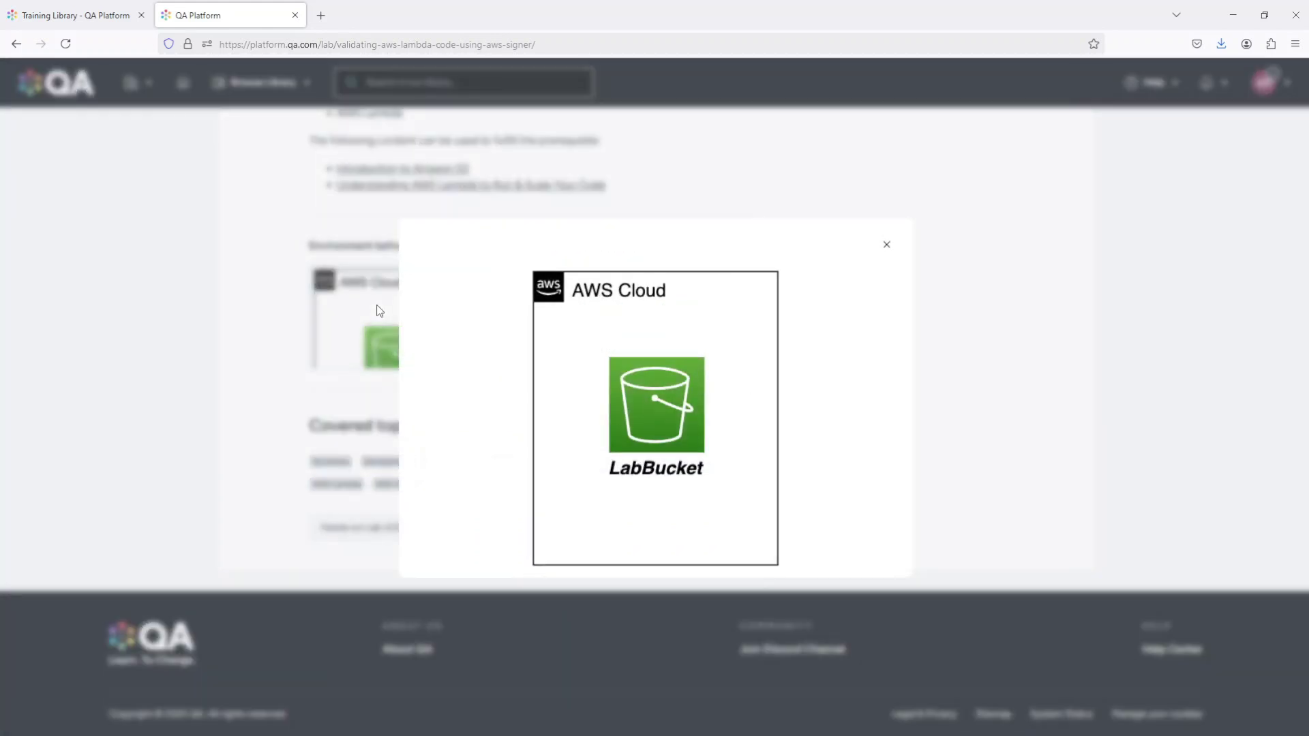
{"action": "left_click", "coordinate": [272, 305]}
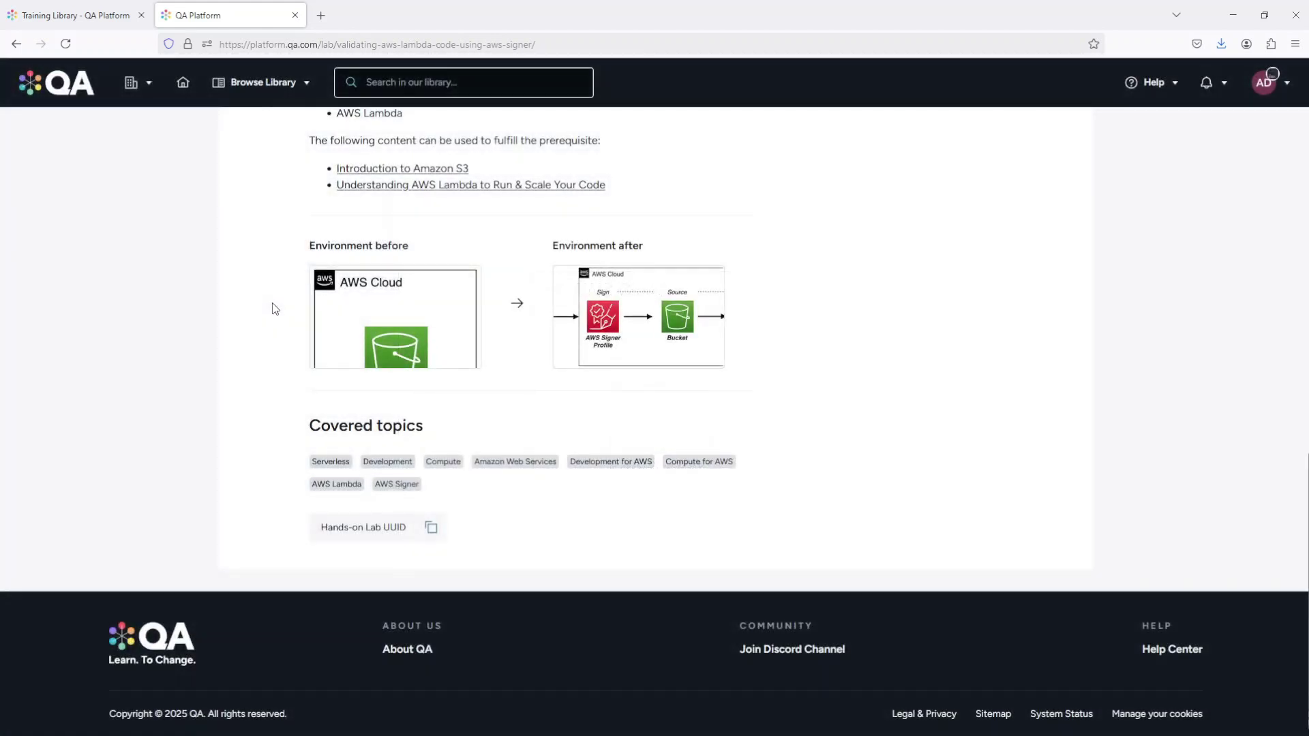
{"action": "left_click", "coordinate": [625, 305]}
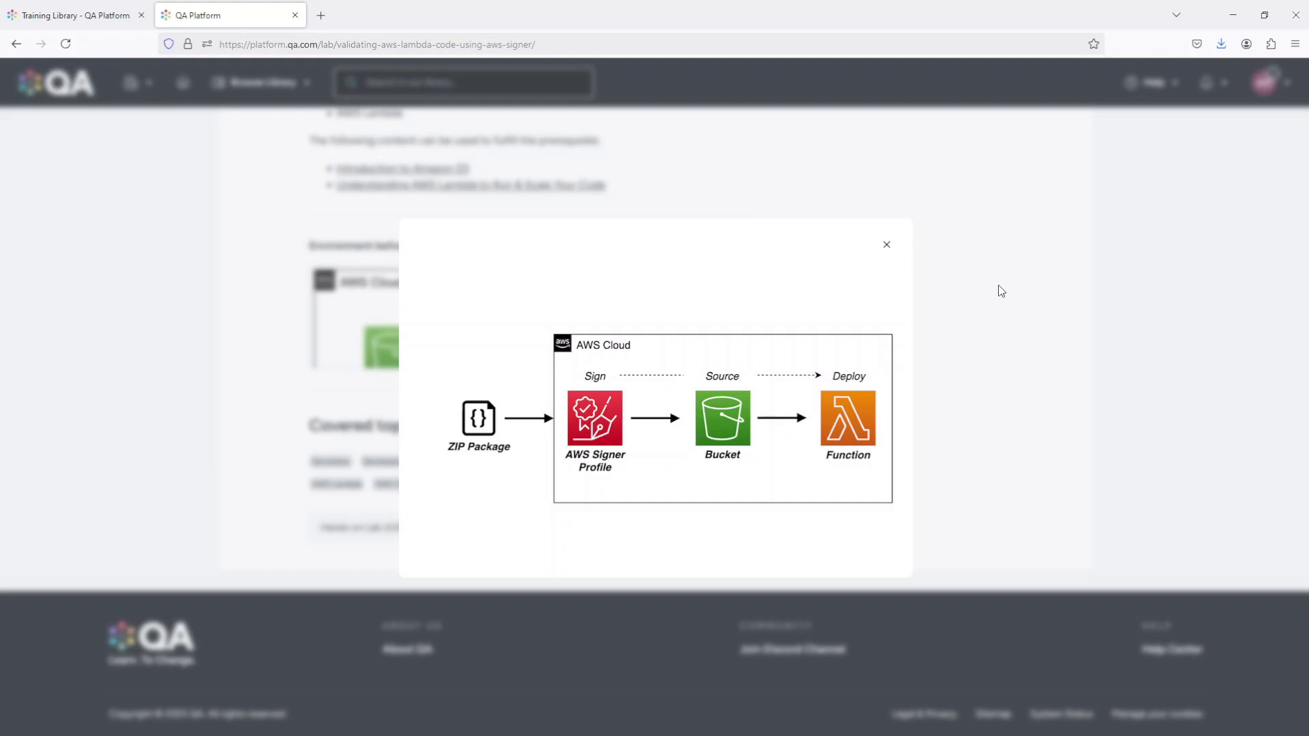
{"action": "left_click", "coordinate": [1001, 291]}
Step: Start the lab and bring up its collapsed step outline and the restart and end options
{"action": "scroll", "coordinate": [768, 292], "scroll_direction": "up", "scroll_amount": 5}
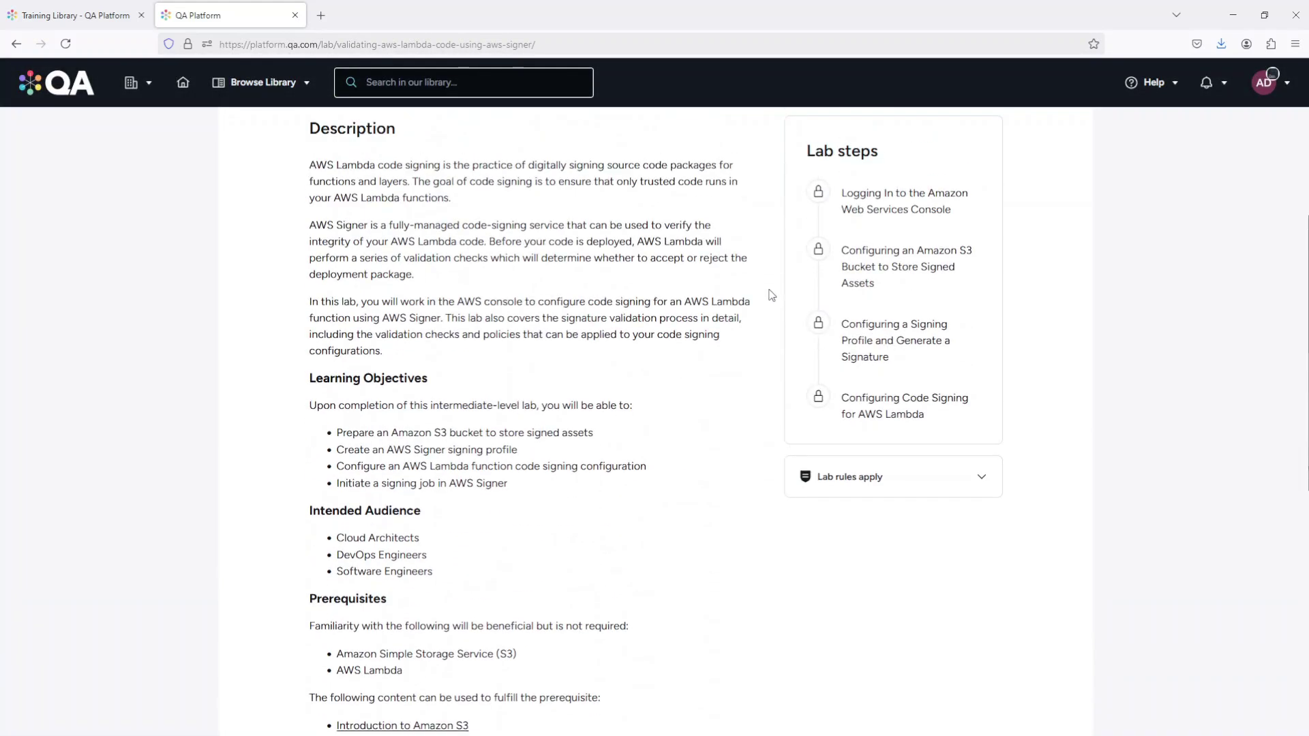
{"action": "scroll", "coordinate": [771, 295], "scroll_direction": "up", "scroll_amount": 5}
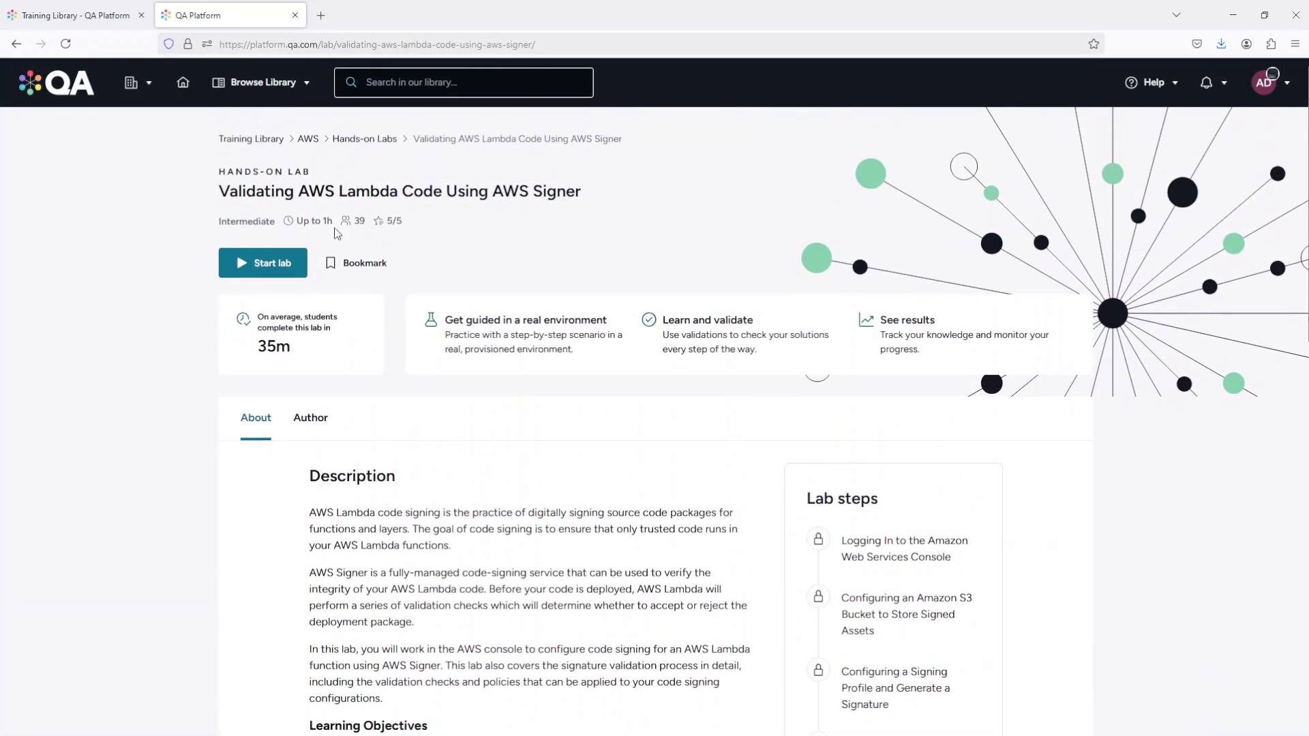
{"action": "left_click", "coordinate": [260, 264]}
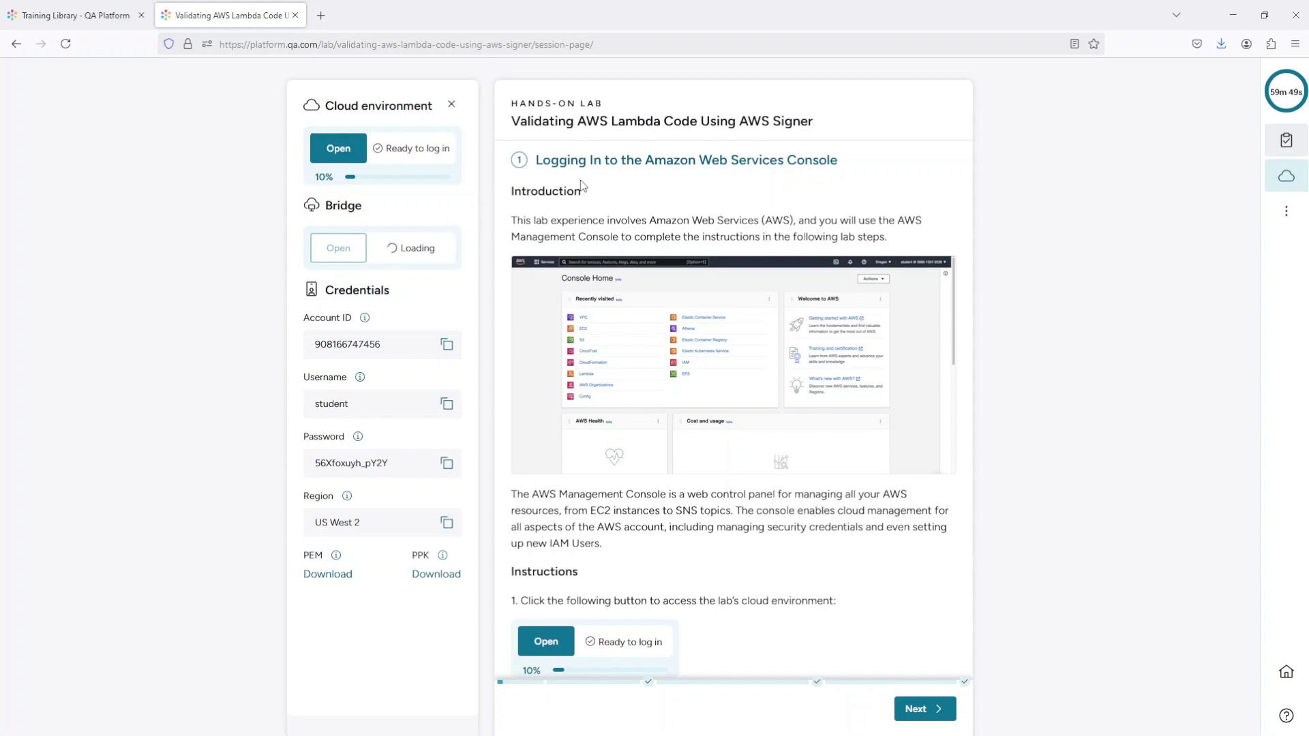
{"action": "left_click", "coordinate": [608, 169]}
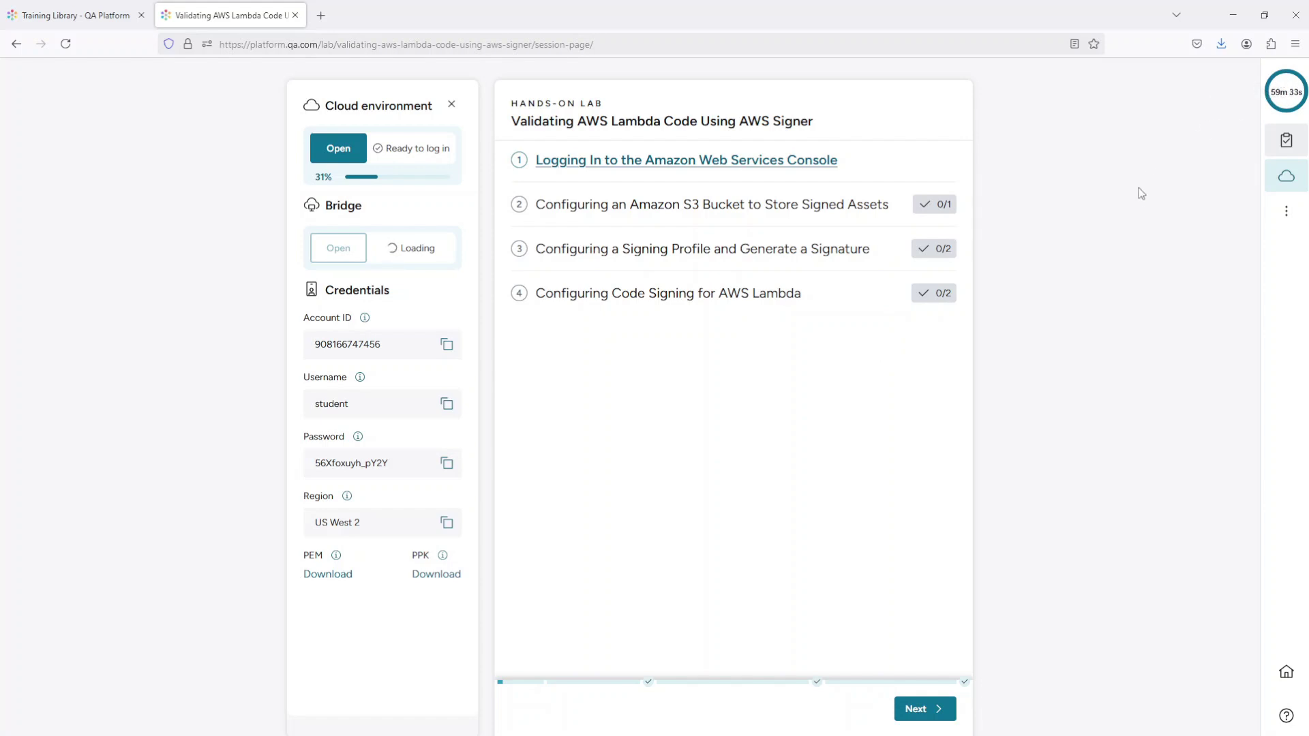
{"action": "left_click", "coordinate": [1286, 213]}
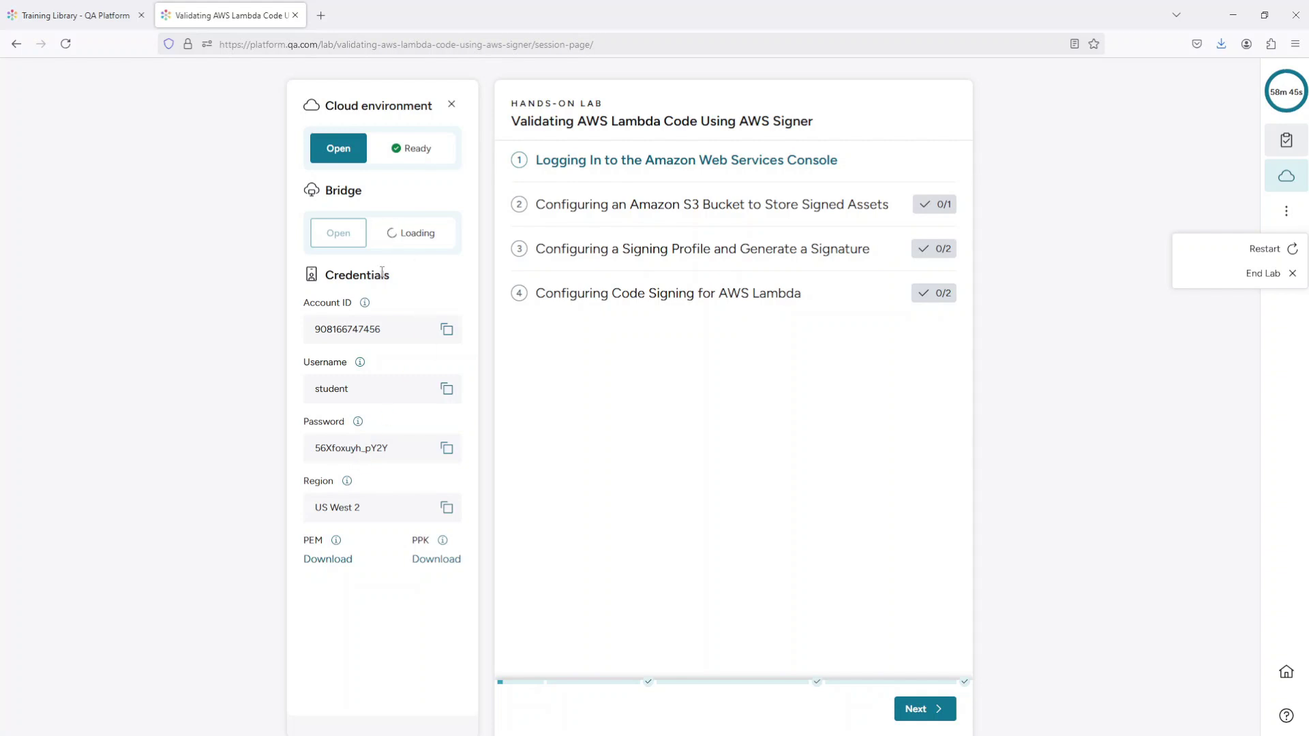
Step: Open the lab's cloud environment sign-in page and enter student as the IAM username
{"action": "left_click", "coordinate": [338, 150]}
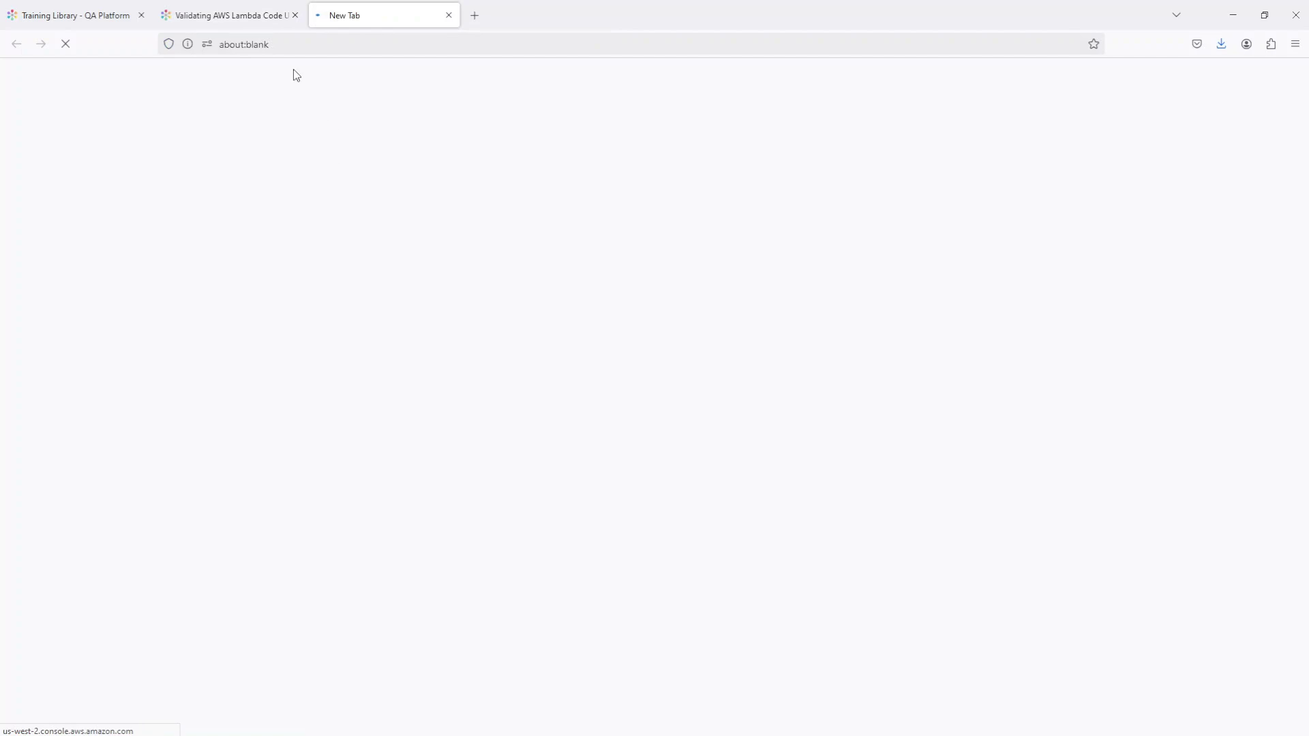
{"action": "left_click", "coordinate": [247, 14]}
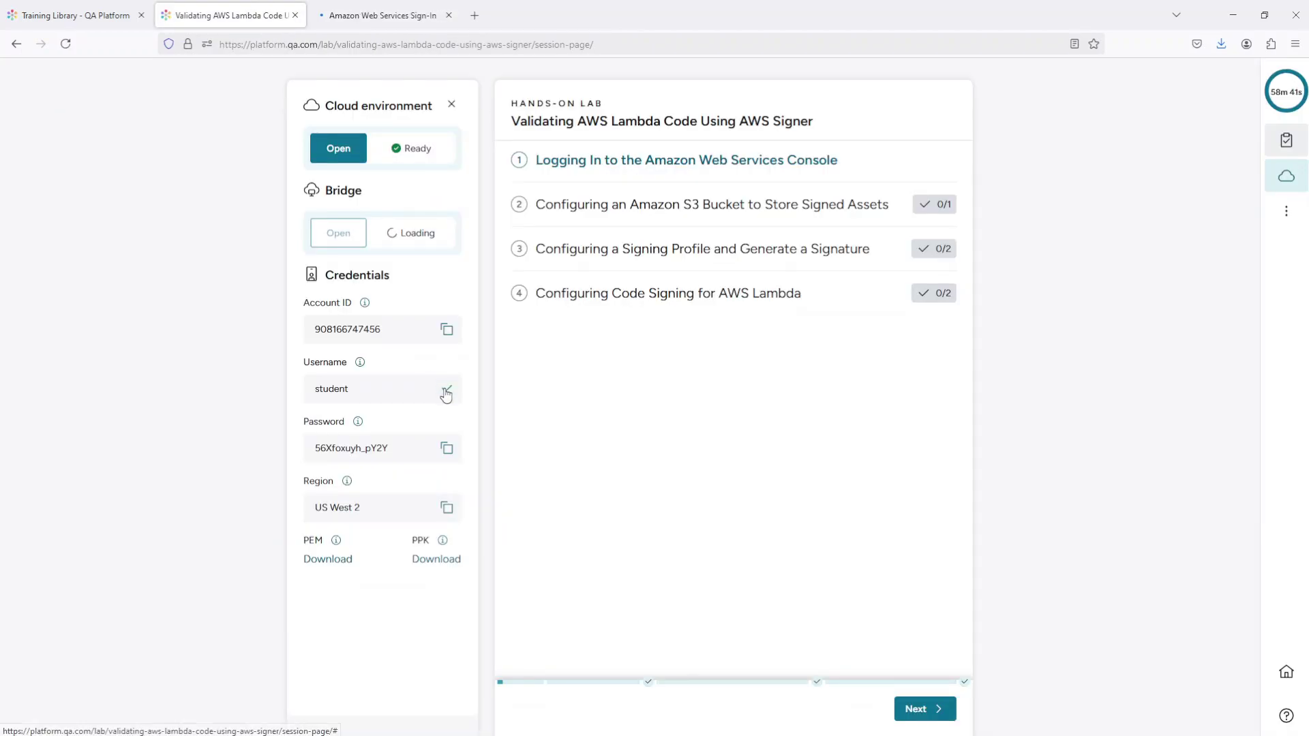
{"action": "left_click", "coordinate": [345, 14]}
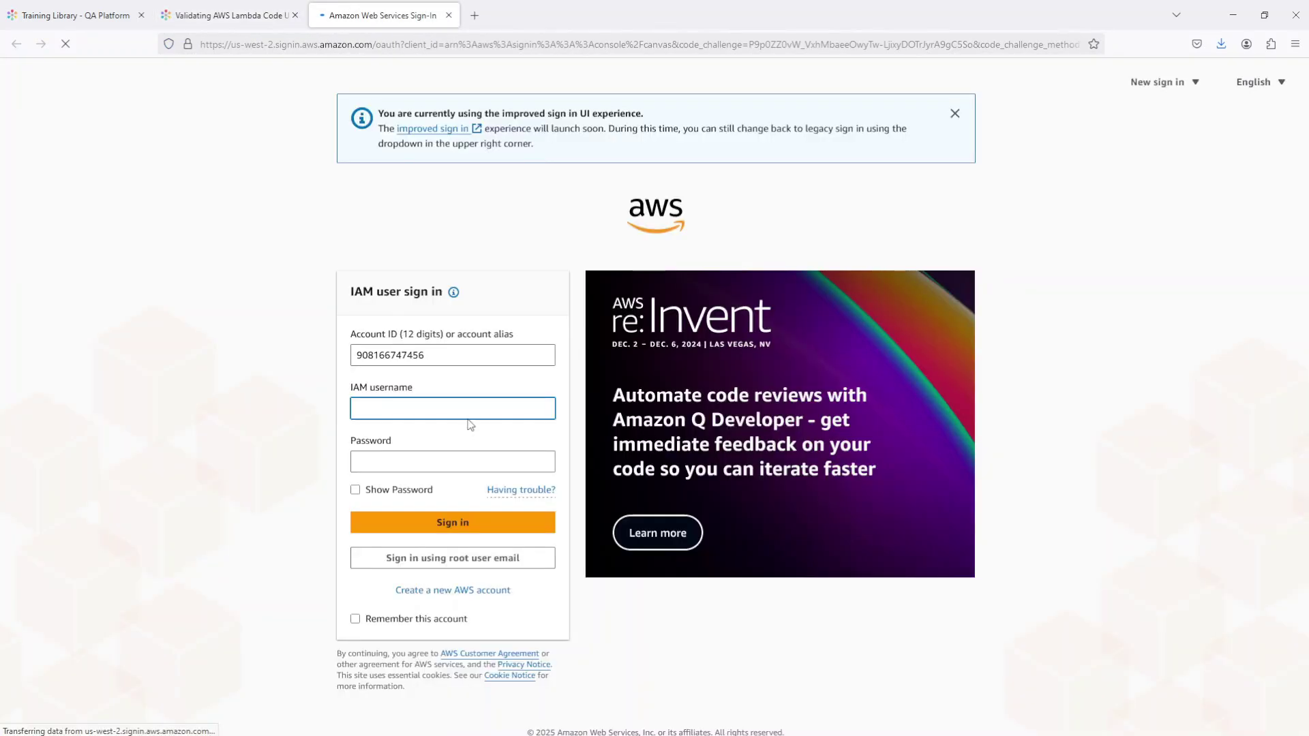
{"action": "left_click", "coordinate": [470, 410]}
{"action": "type", "text": "student"}
Step: Copy the password from the lab credentials, enter it in the AWS password field and sign in to the console
{"action": "left_click", "coordinate": [256, 7]}
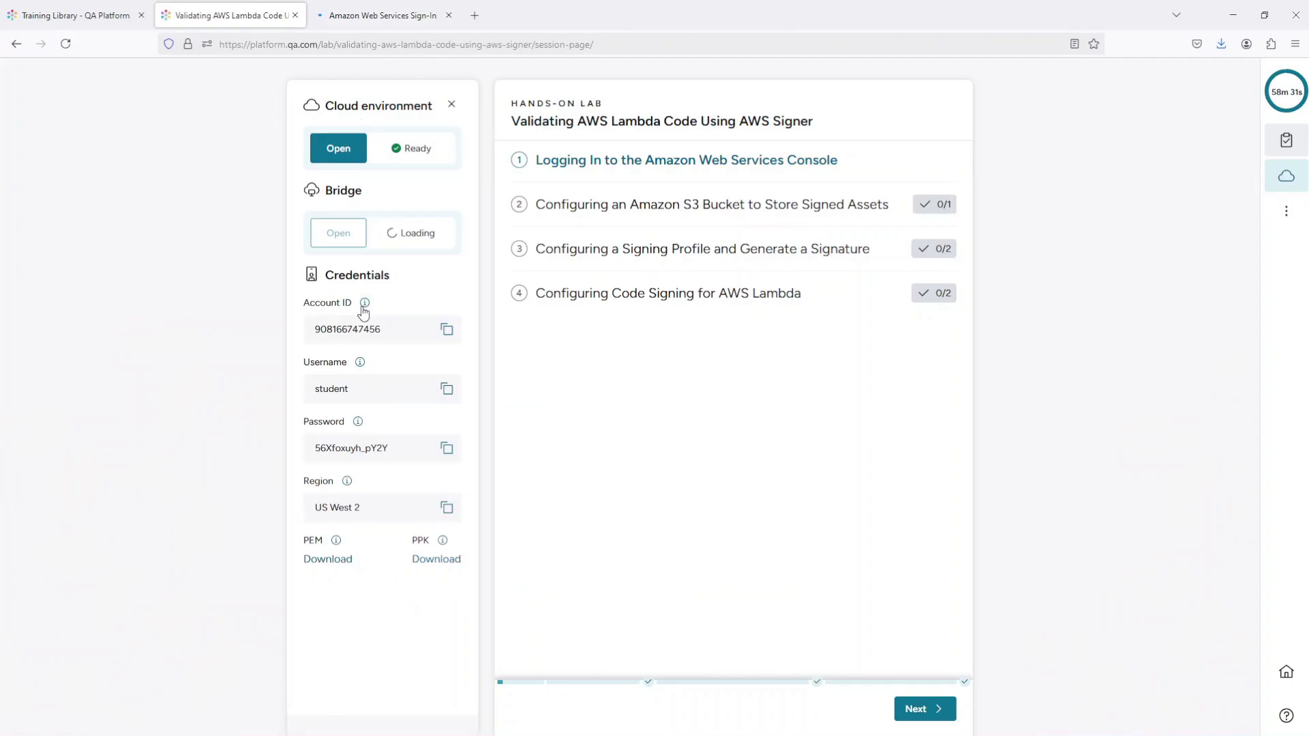
{"action": "left_click", "coordinate": [446, 448]}
{"action": "left_click", "coordinate": [383, 17]}
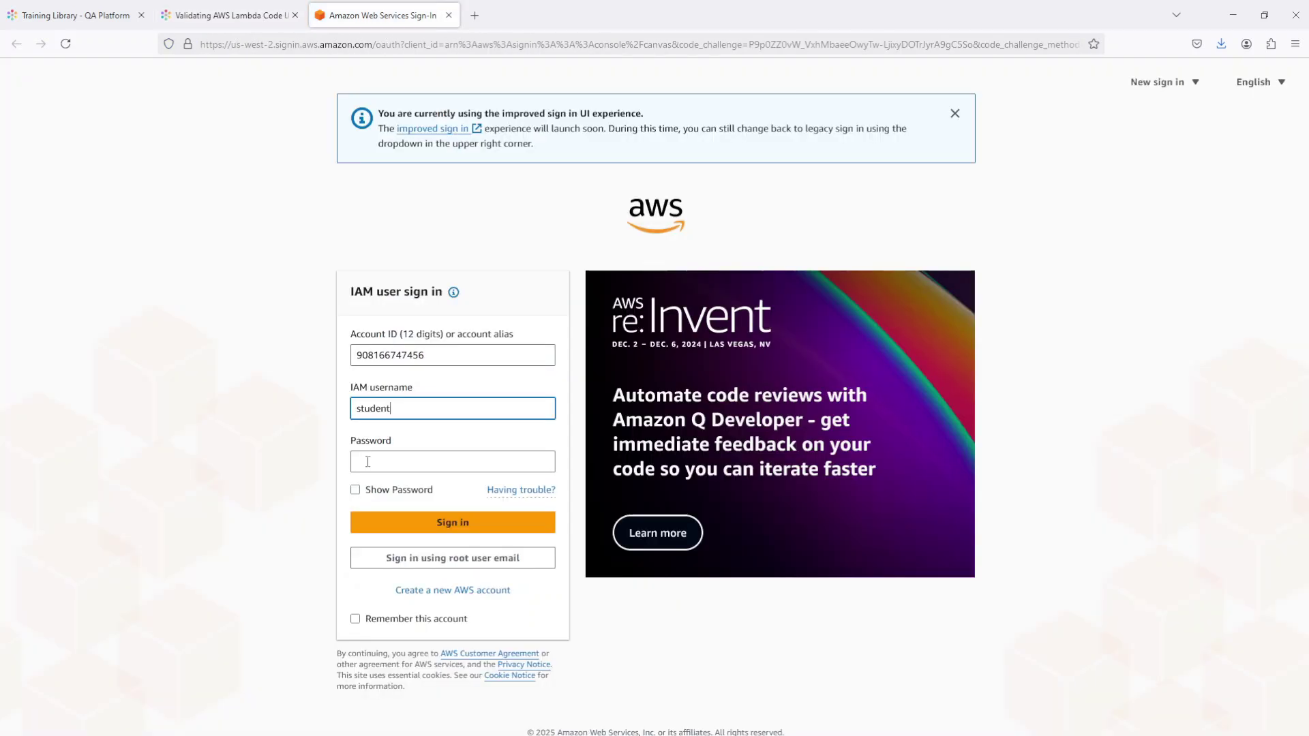
{"action": "left_click", "coordinate": [436, 462]}
{"action": "key", "text": "ctrl+v"}
{"action": "left_click", "coordinate": [431, 525]}
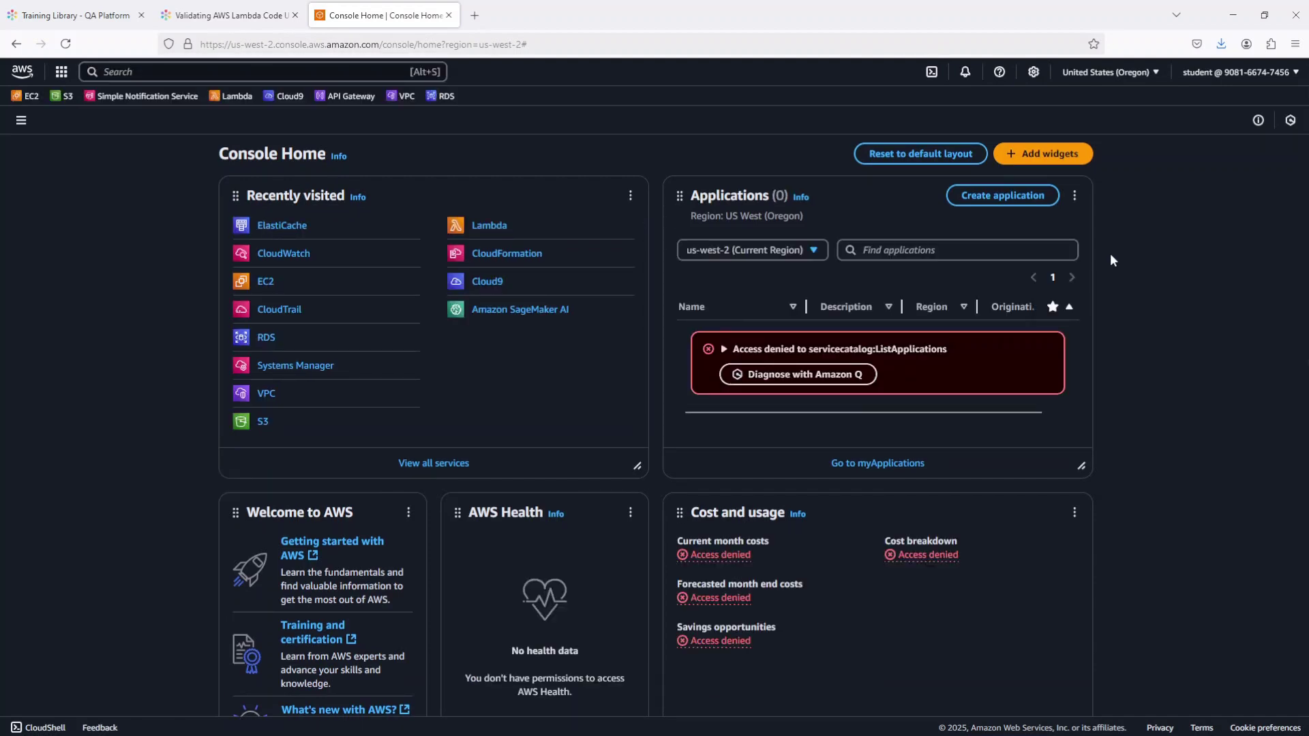
Step: Return to the lab page, advance to the Amazon S3 bucket step and read its instructions through enabling Bucket Versioning
{"action": "left_click", "coordinate": [245, 19]}
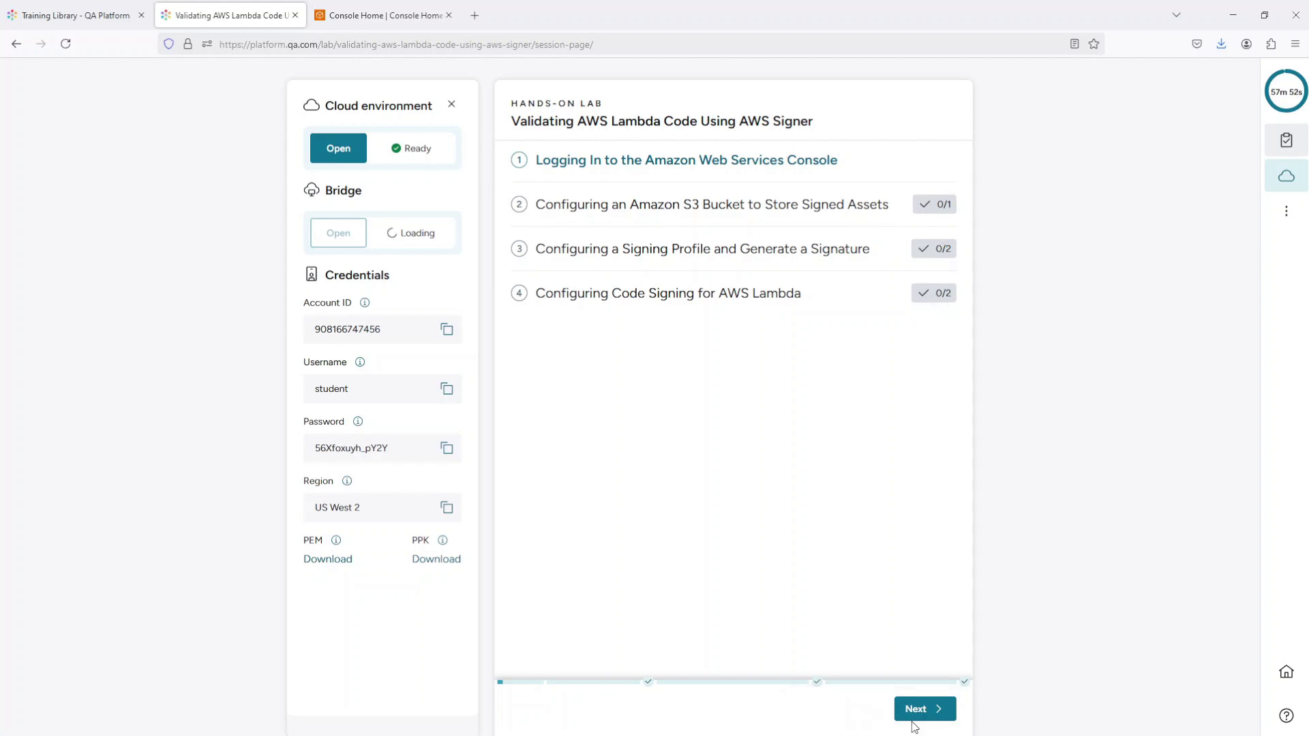
{"action": "left_click", "coordinate": [943, 717]}
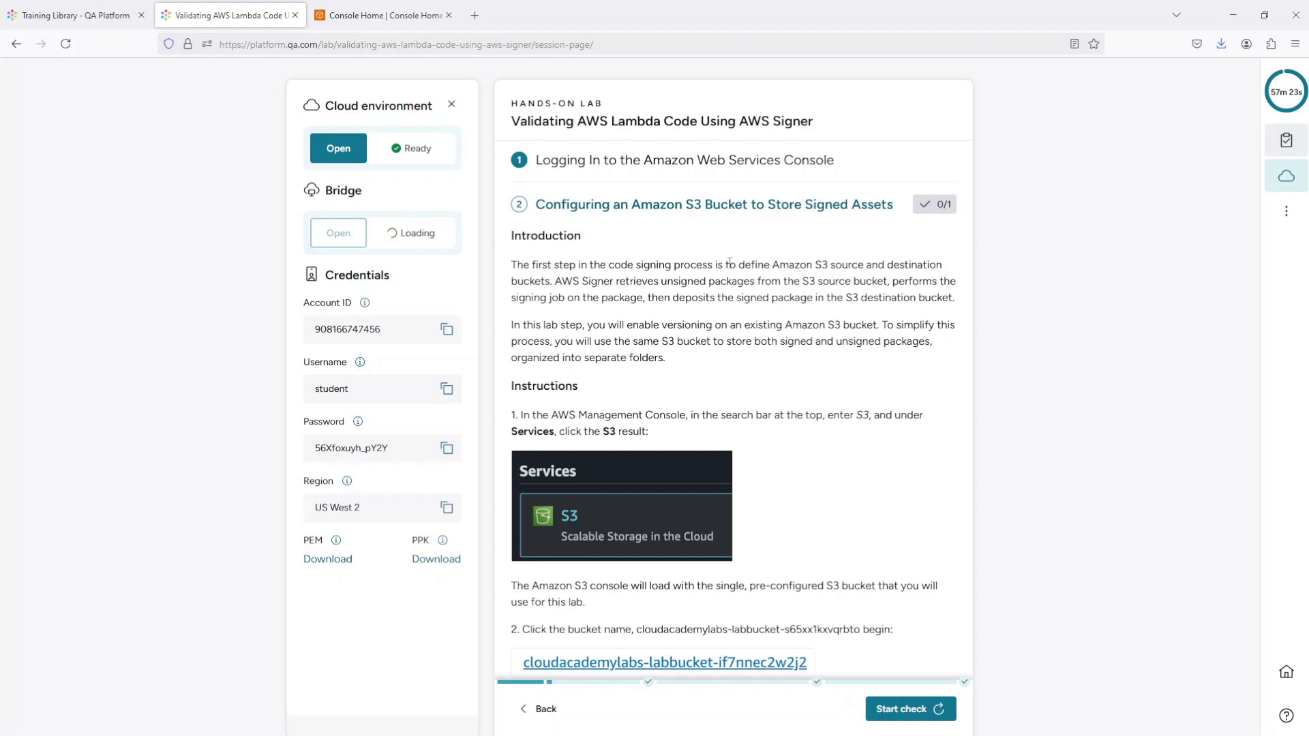
{"action": "scroll", "coordinate": [731, 267], "scroll_direction": "down", "scroll_amount": 1}
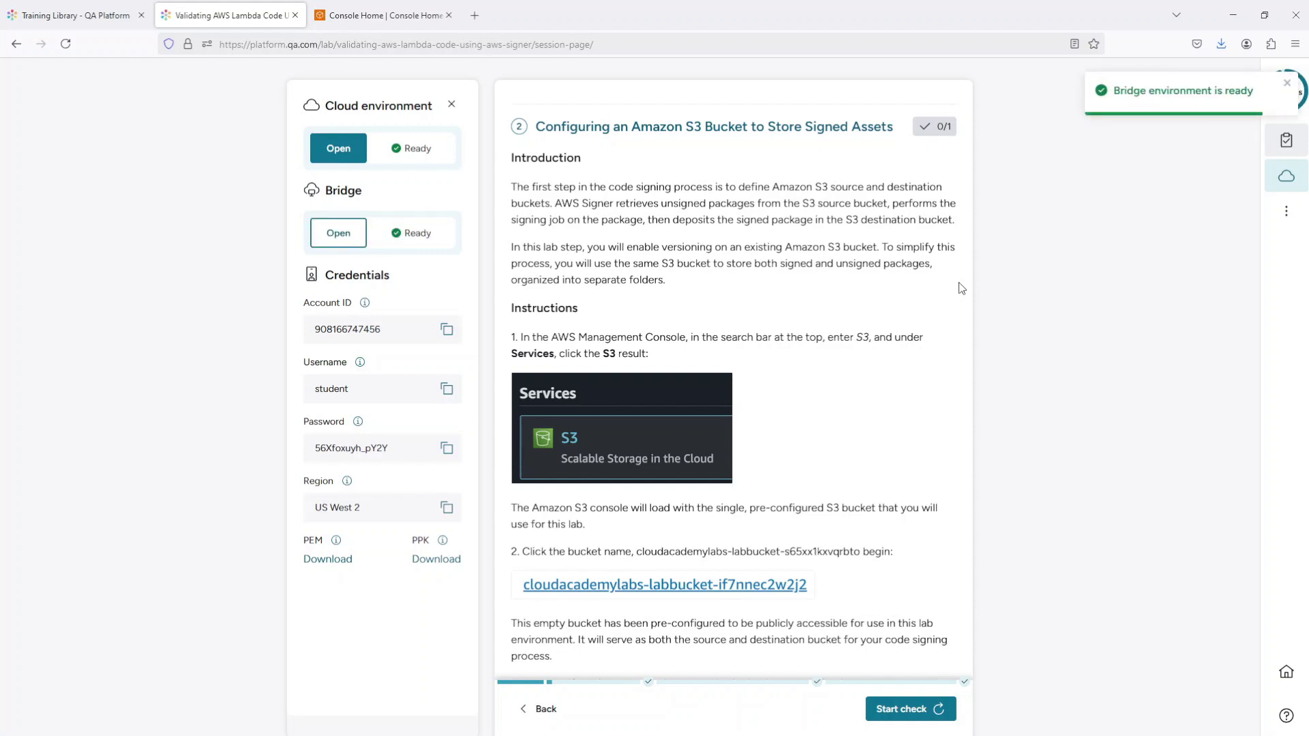
{"action": "scroll", "coordinate": [909, 295], "scroll_direction": "down", "scroll_amount": 2}
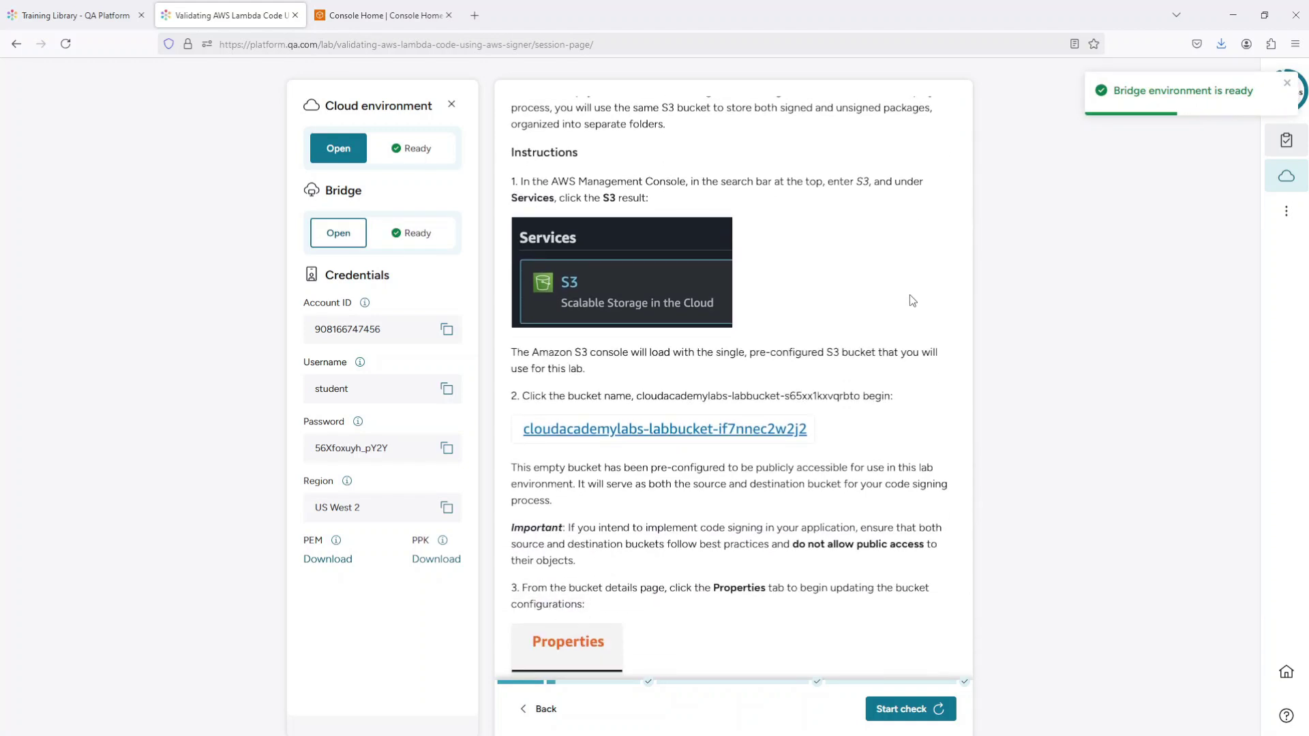
{"action": "scroll", "coordinate": [912, 299], "scroll_direction": "down", "scroll_amount": 1}
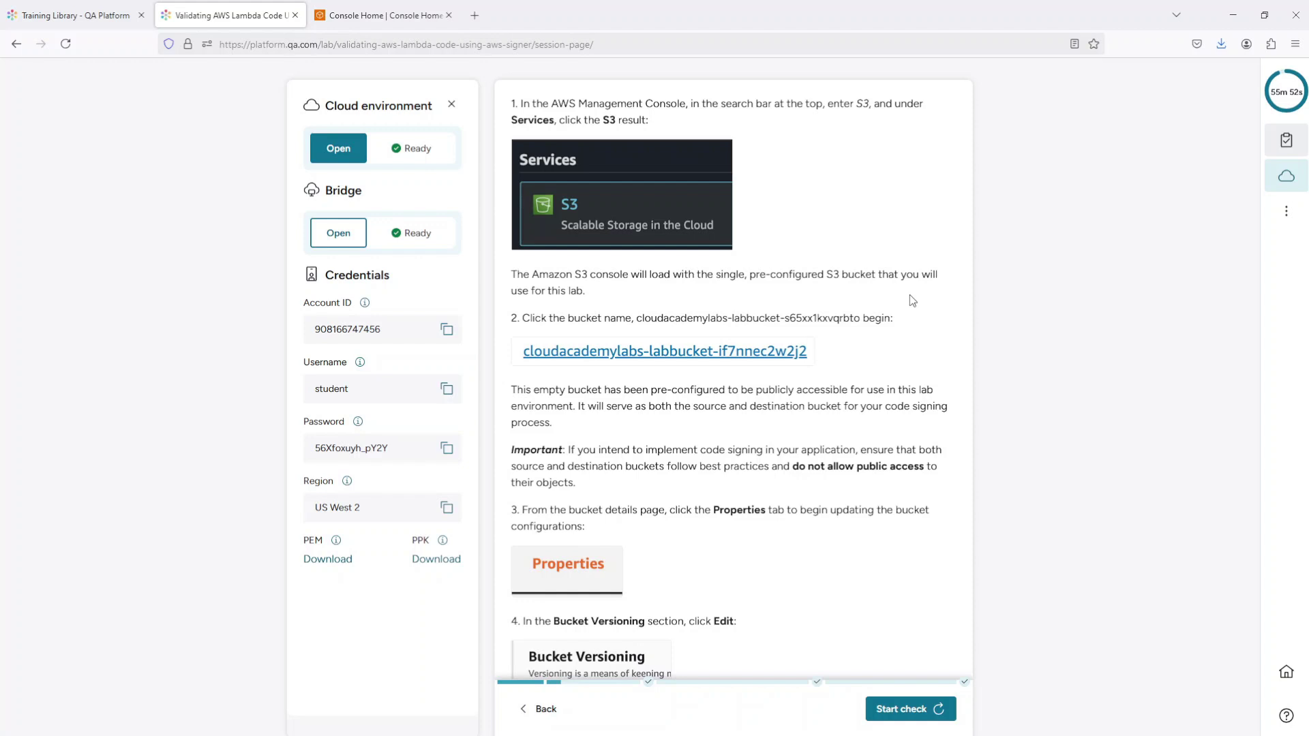
{"action": "scroll", "coordinate": [909, 295], "scroll_direction": "down", "scroll_amount": 5}
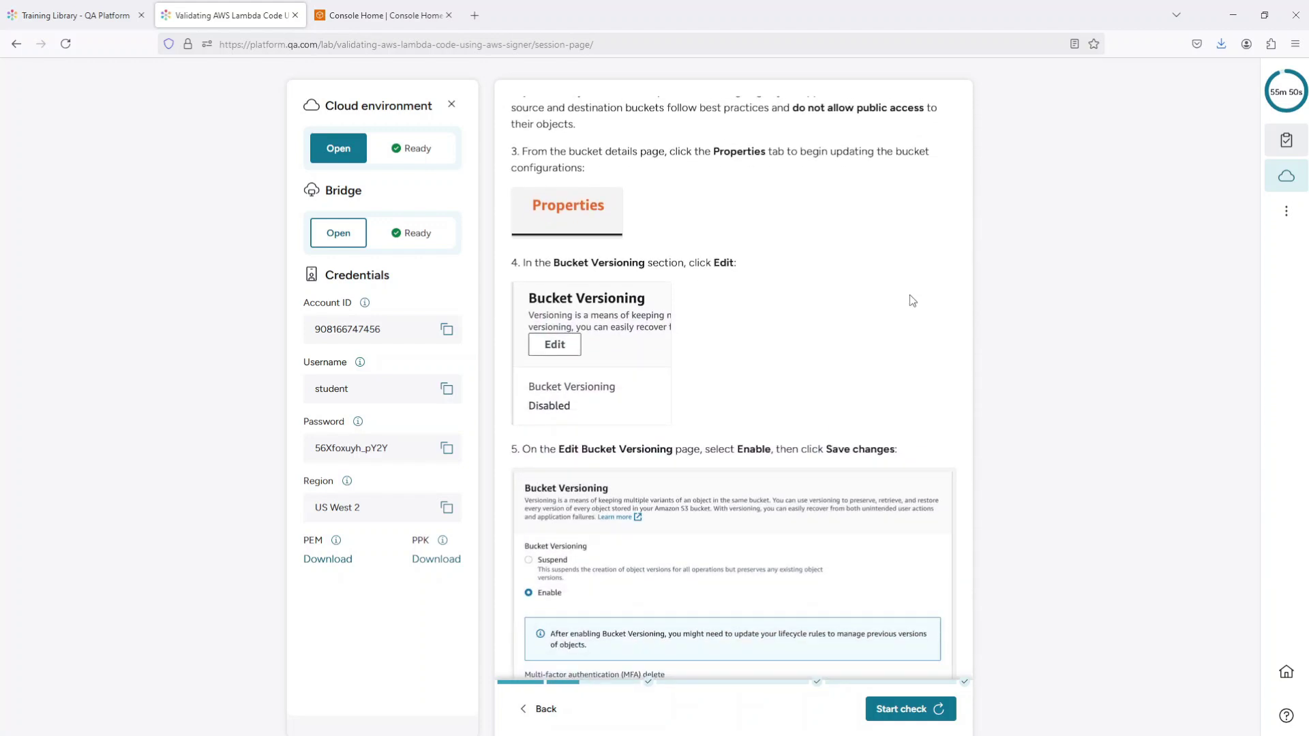
{"action": "scroll", "coordinate": [910, 297], "scroll_direction": "down", "scroll_amount": 2}
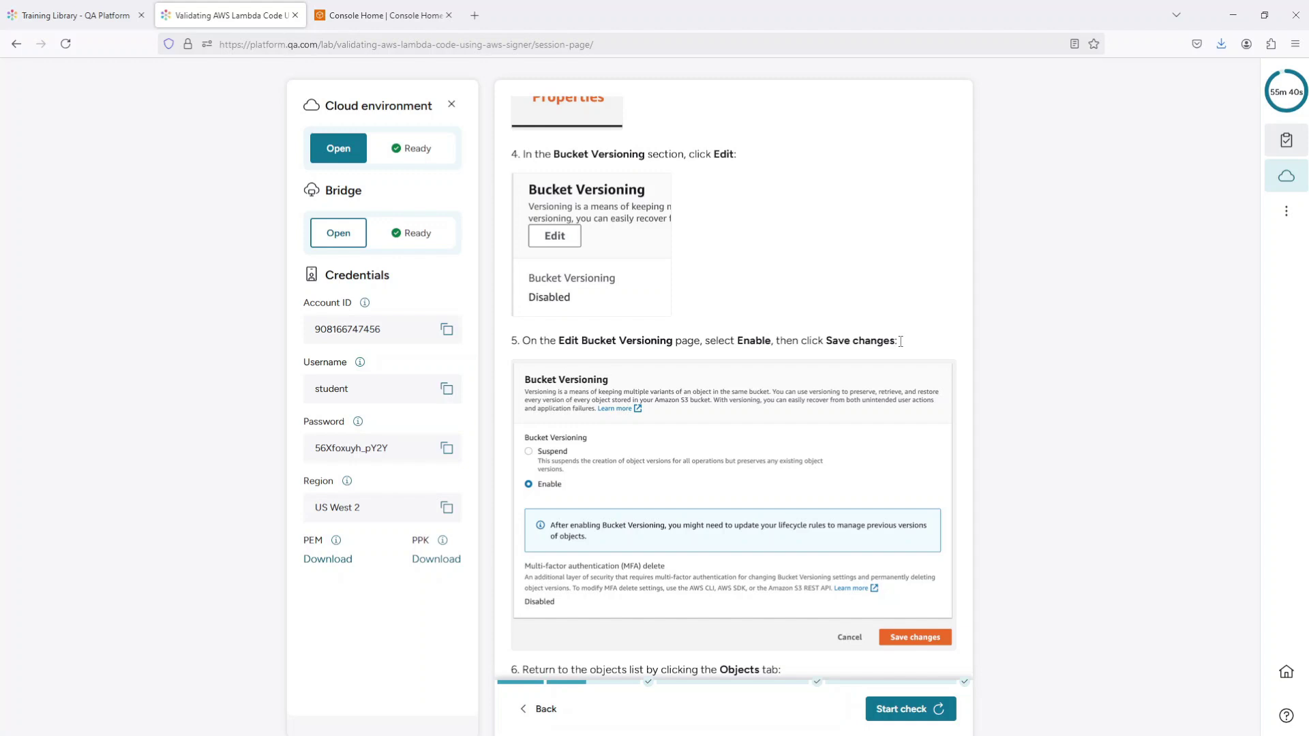
Step: Read the instructions for creating the signed folder and uploading the sample deployment package, down to the validations section
{"action": "scroll", "coordinate": [900, 341], "scroll_direction": "down", "scroll_amount": 5}
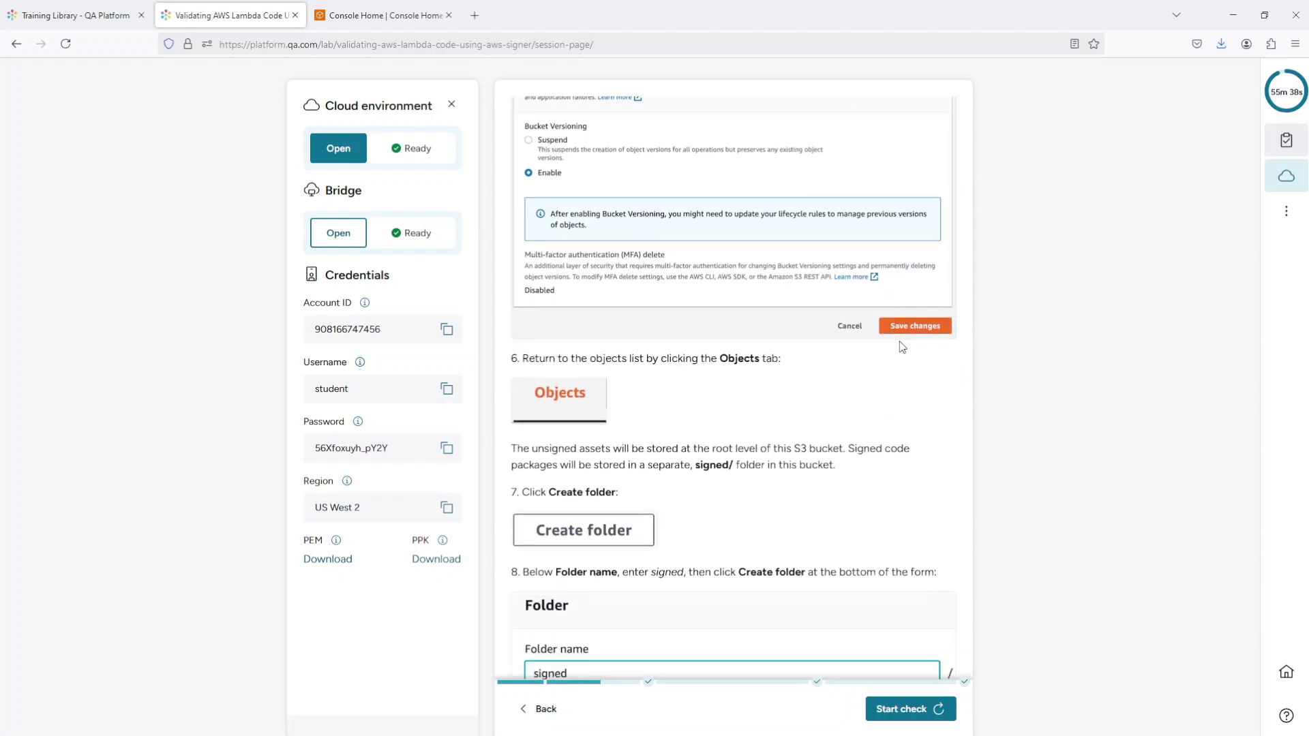
{"action": "scroll", "coordinate": [902, 347], "scroll_direction": "down", "scroll_amount": 3}
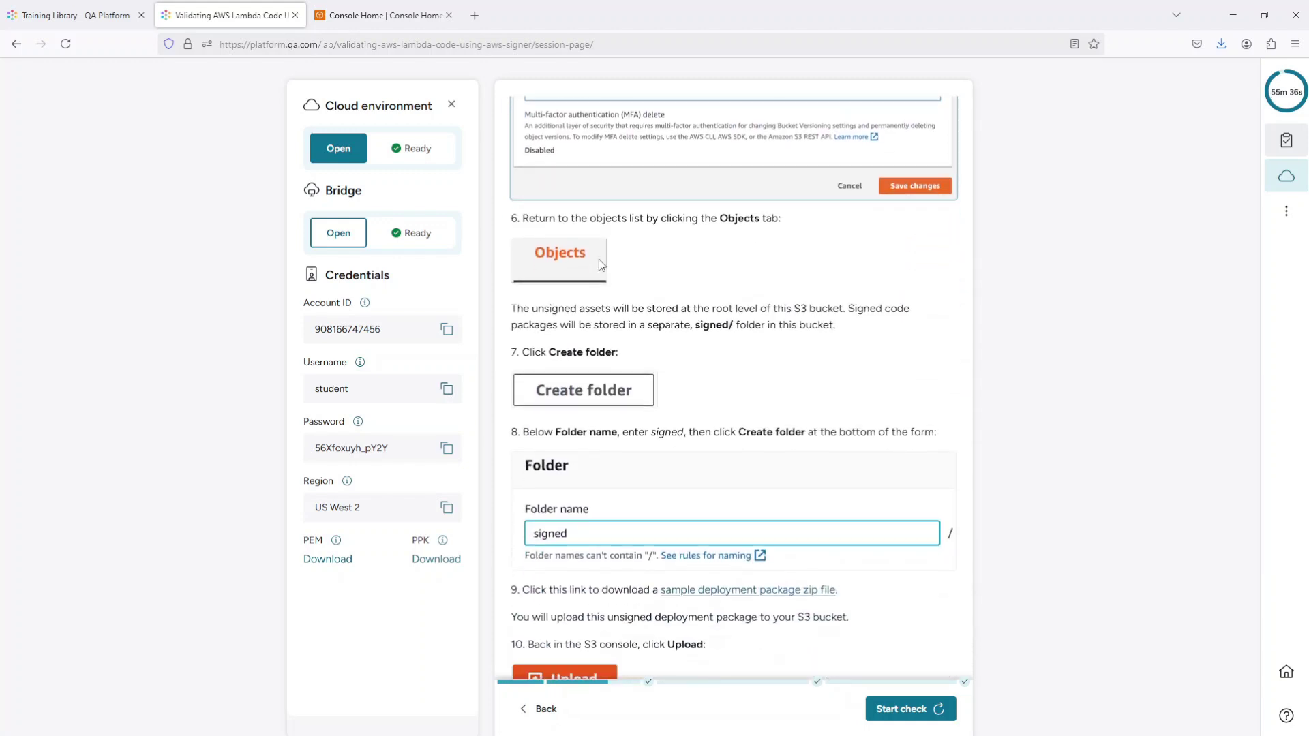
{"action": "scroll", "coordinate": [600, 264], "scroll_direction": "down", "scroll_amount": 1}
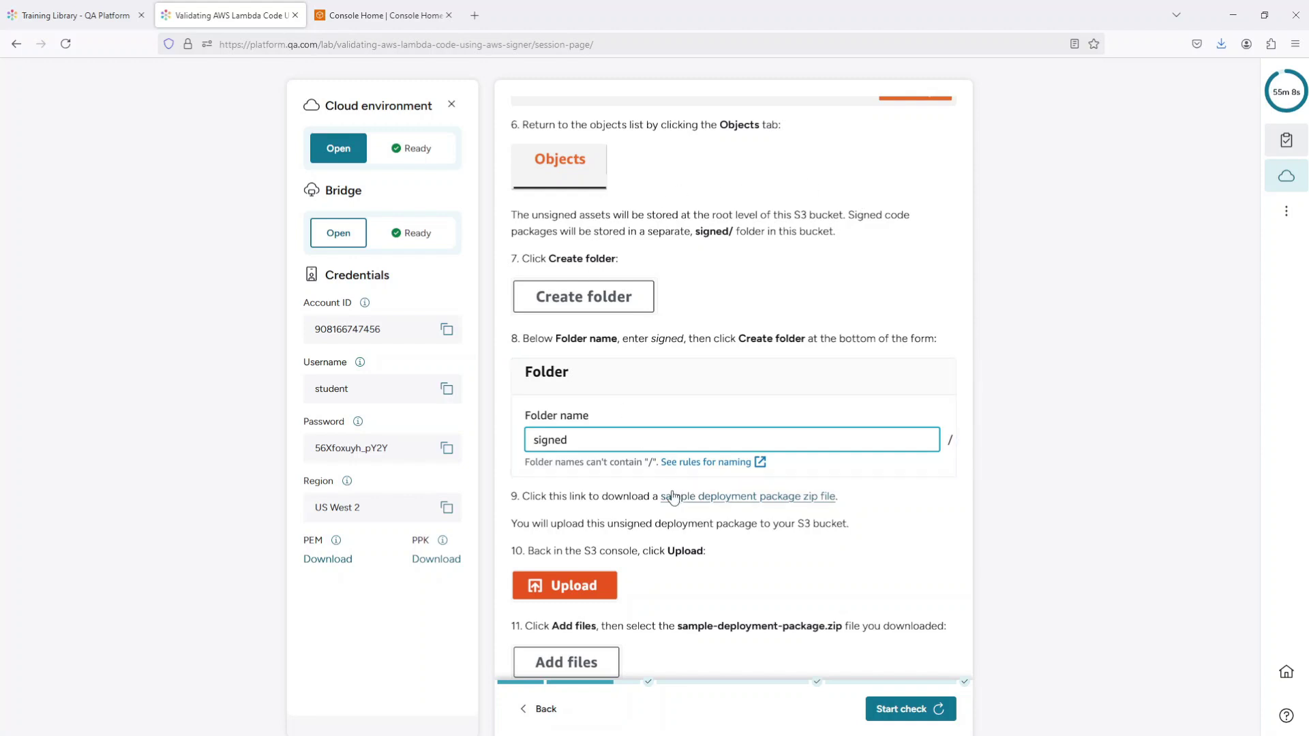
{"action": "left_click_drag", "start_coordinate": [661, 500], "coordinate": [839, 513]}
{"action": "left_click", "coordinate": [878, 507]}
{"action": "scroll", "coordinate": [690, 547], "scroll_direction": "down", "scroll_amount": 5}
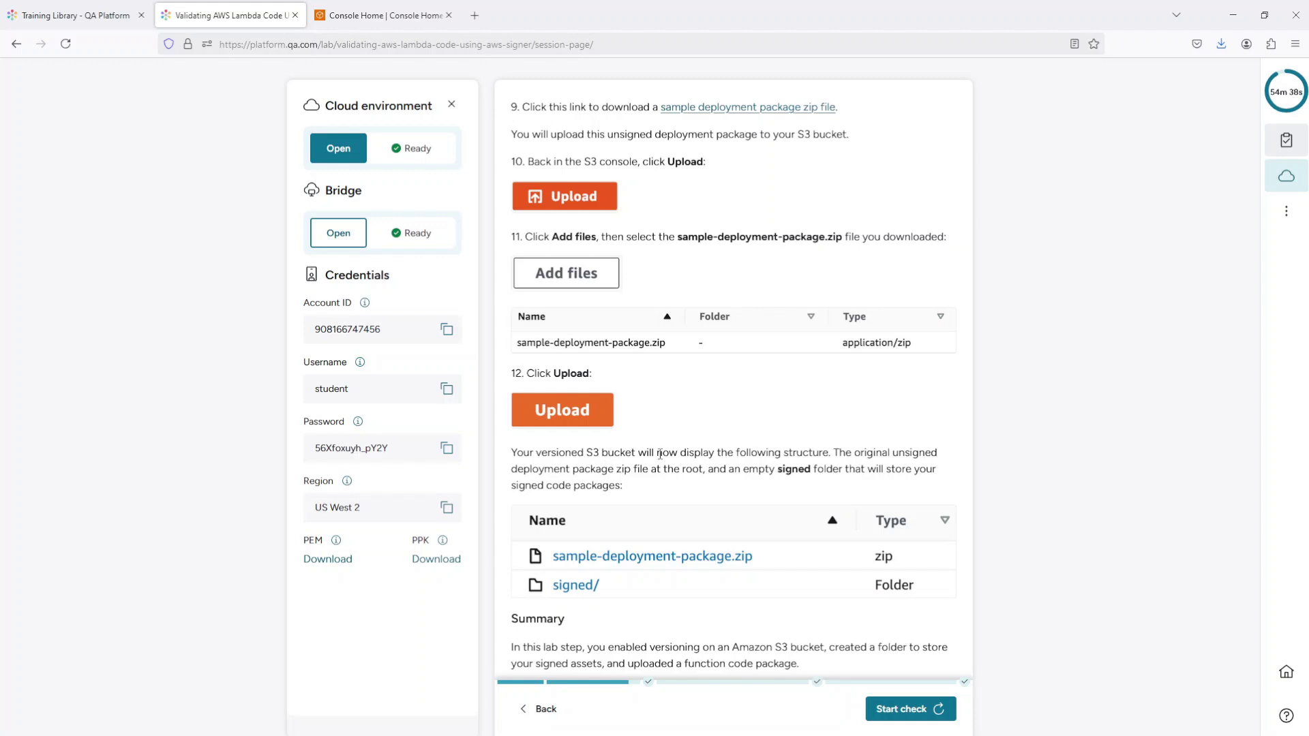
{"action": "scroll", "coordinate": [659, 454], "scroll_direction": "down", "scroll_amount": 5}
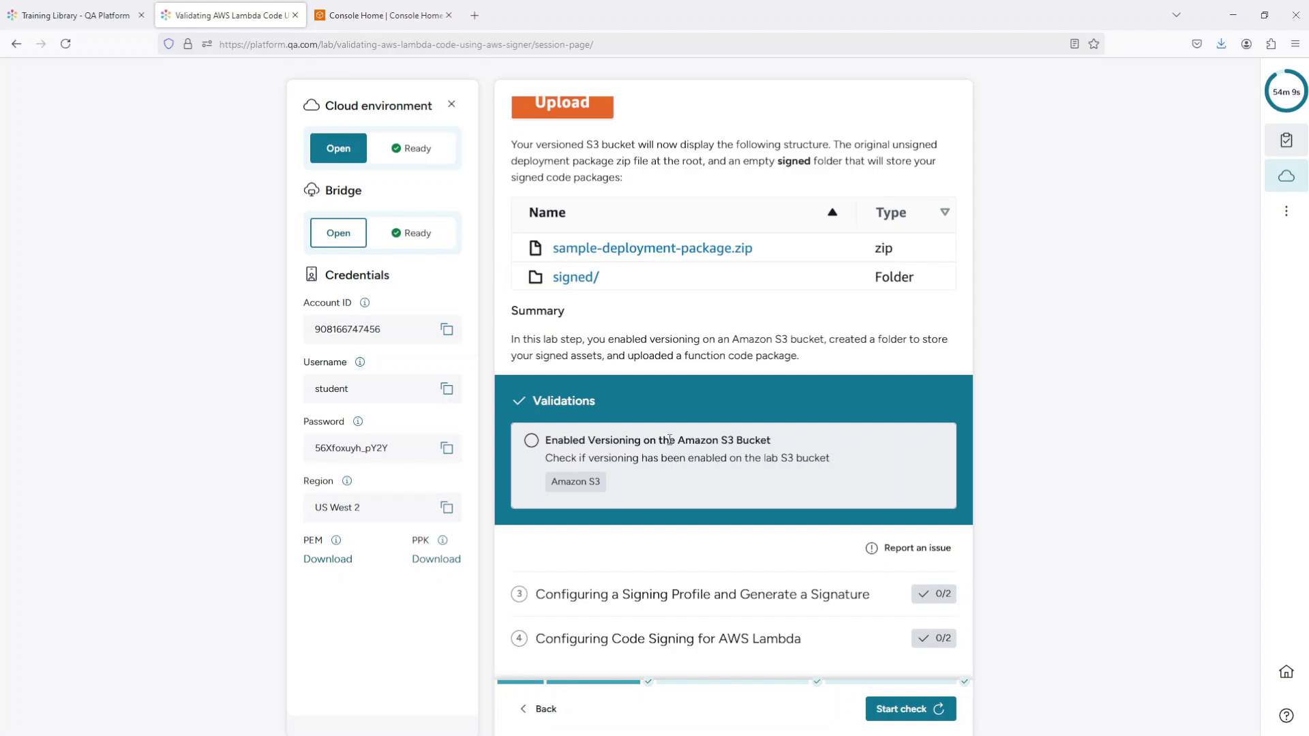
Step: Run the validation check for S3 bucket versioning and go back to the instructions for opening the lab bucket
{"action": "left_click", "coordinate": [889, 714]}
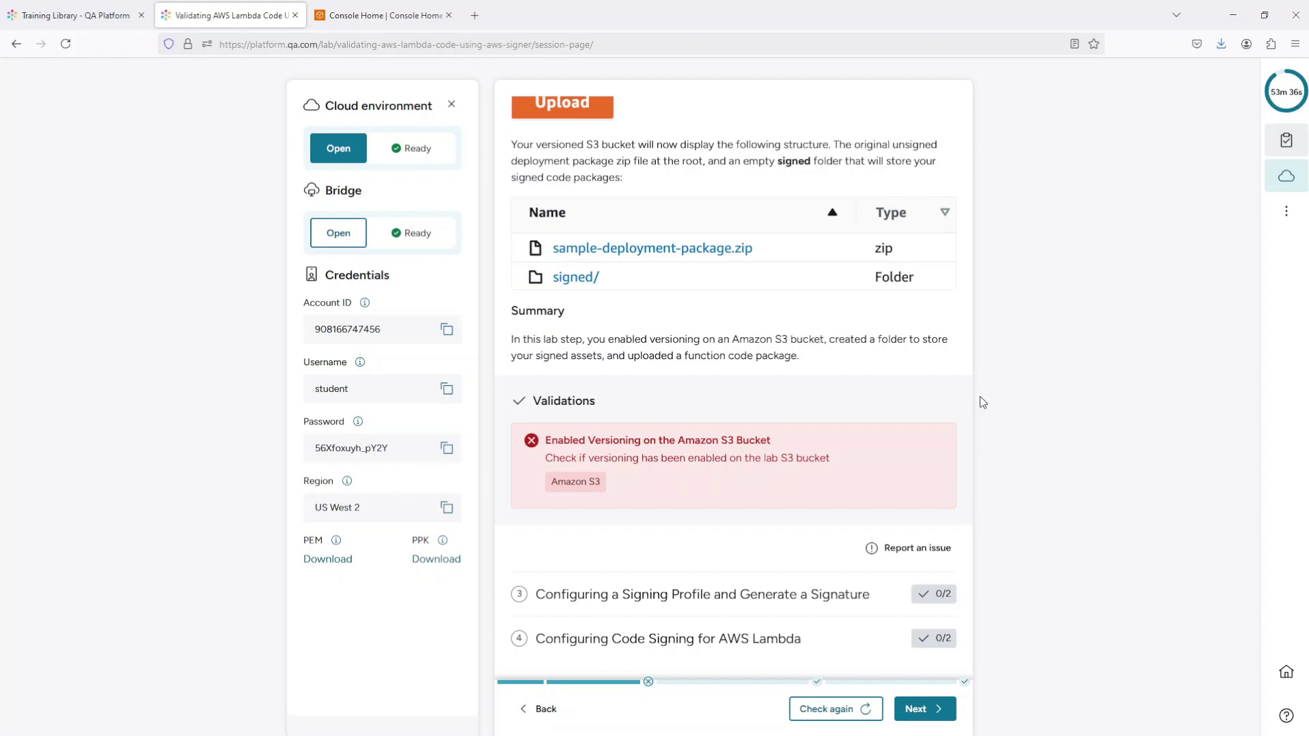
{"action": "scroll", "coordinate": [877, 404], "scroll_direction": "up", "scroll_amount": 15}
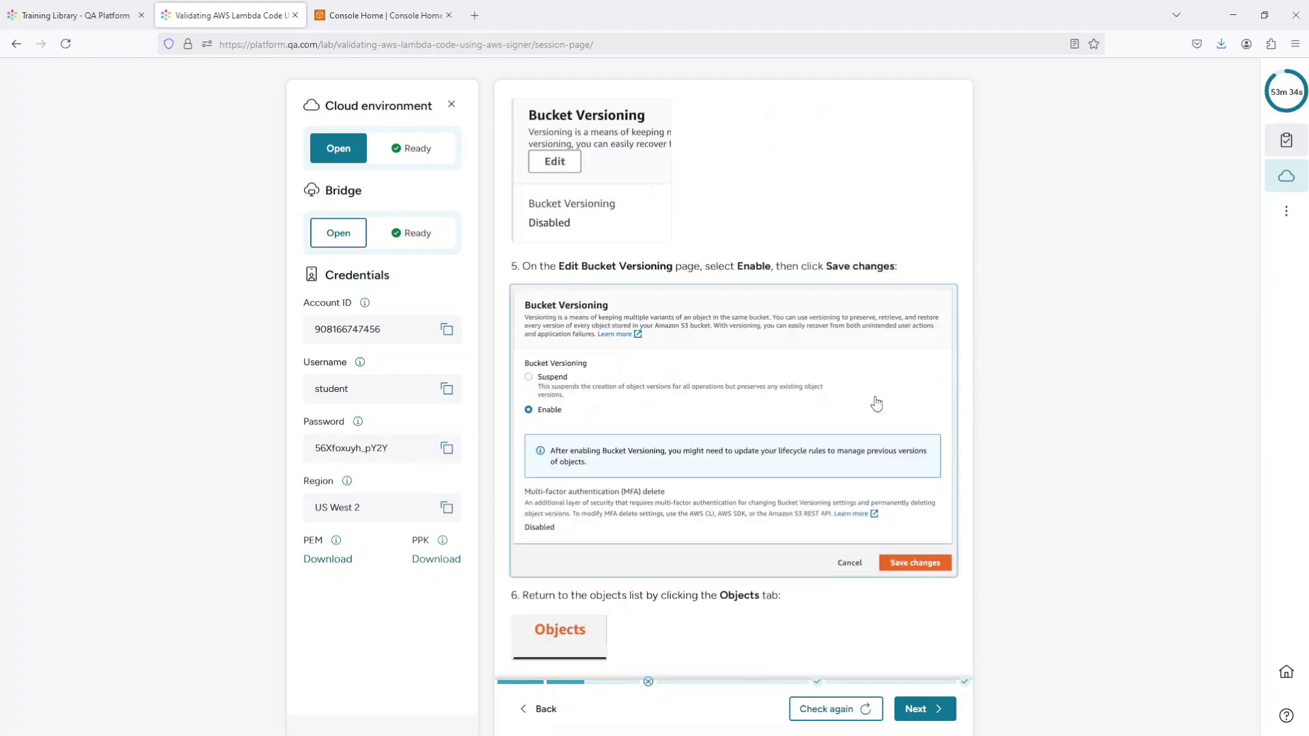
{"action": "scroll", "coordinate": [877, 405], "scroll_direction": "up", "scroll_amount": 10}
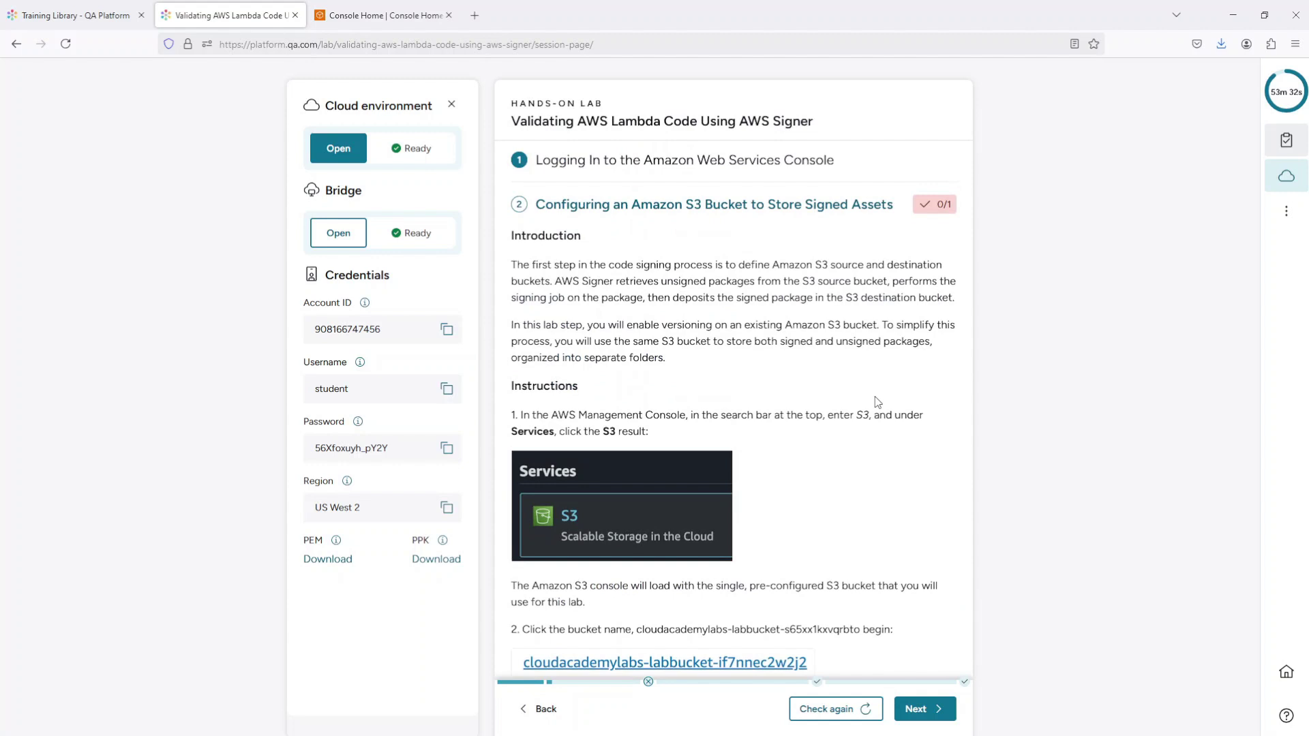
{"action": "scroll", "coordinate": [877, 402], "scroll_direction": "down", "scroll_amount": 5}
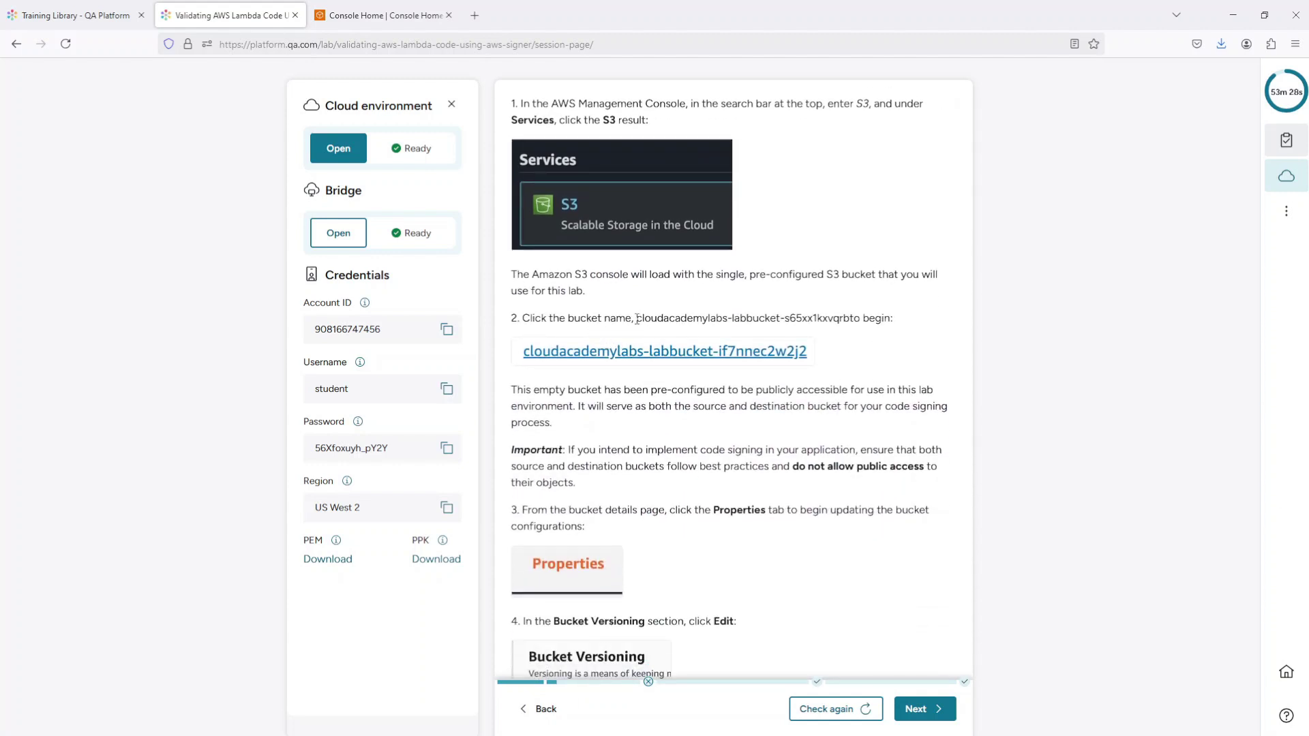
Step: Switch to the AWS console, open the cloudacademylabs lab bucket in S3 and show its properties to check the versioning status
{"action": "mouse_move", "coordinate": [636, 319]}
{"action": "left_mouse_down"}
{"action": "mouse_move", "coordinate": [689, 319]}
{"action": "mouse_move", "coordinate": [636, 320]}
{"action": "left_mouse_up"}
{"action": "double_click", "coordinate": [636, 319]}
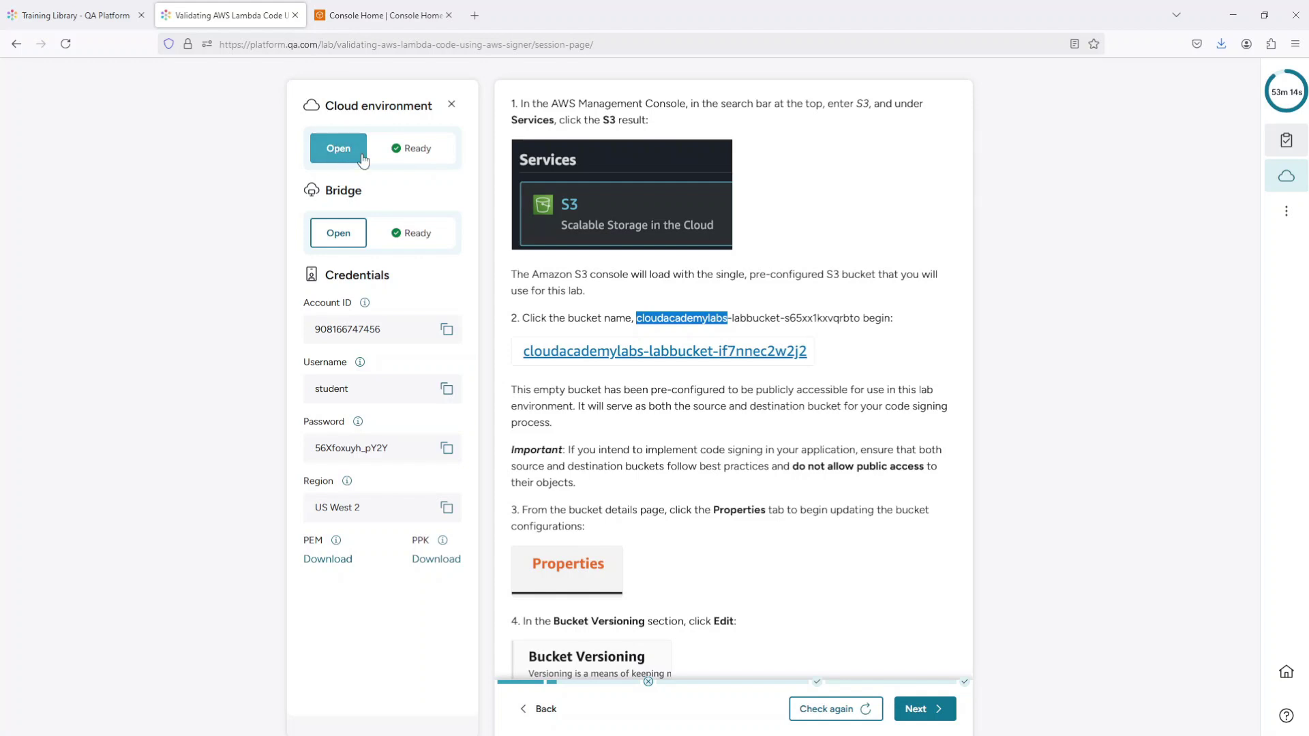
{"action": "left_click", "coordinate": [382, 19]}
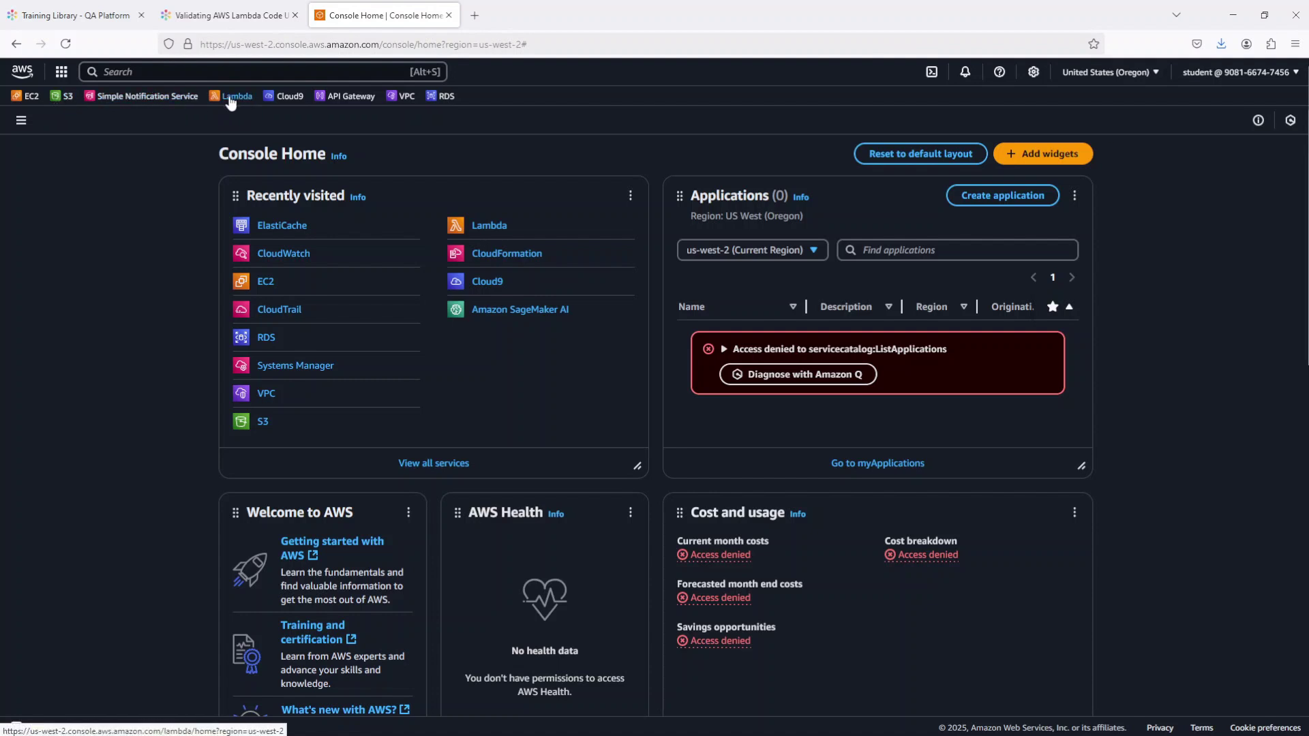
{"action": "left_click", "coordinate": [67, 97]}
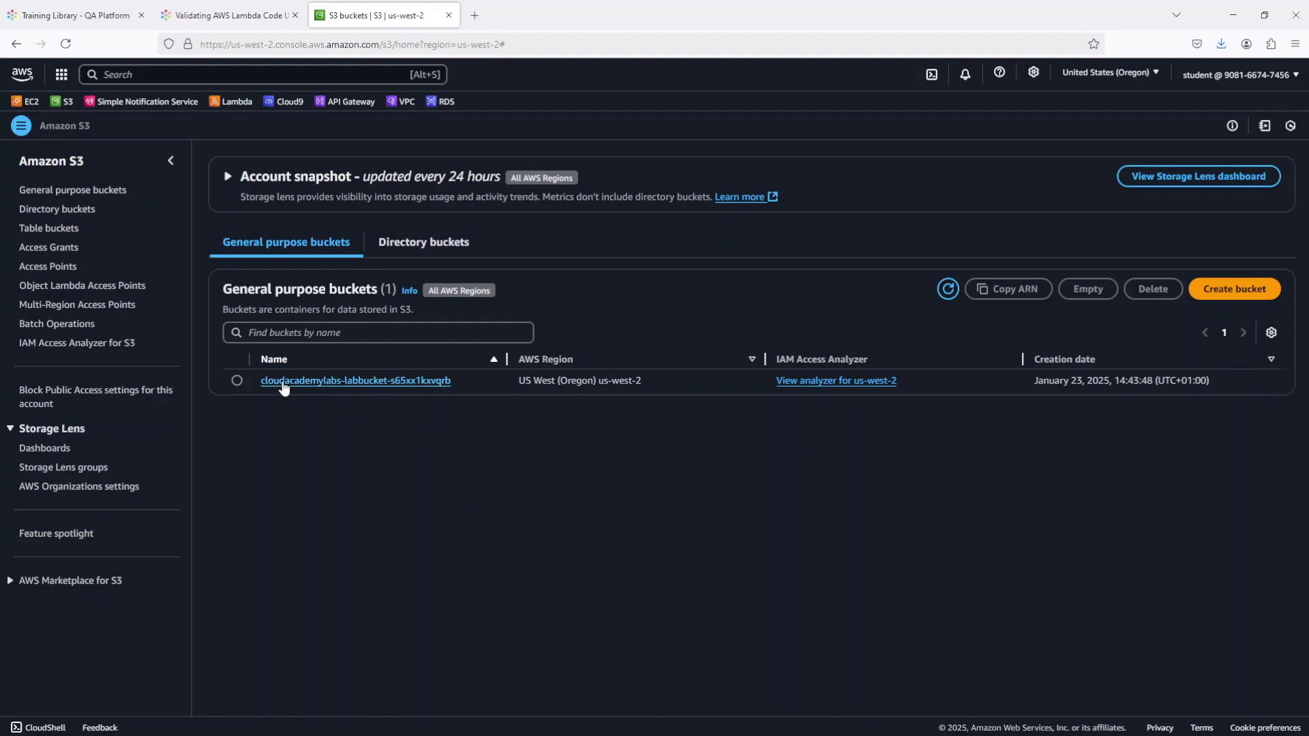
{"action": "left_click", "coordinate": [323, 384]}
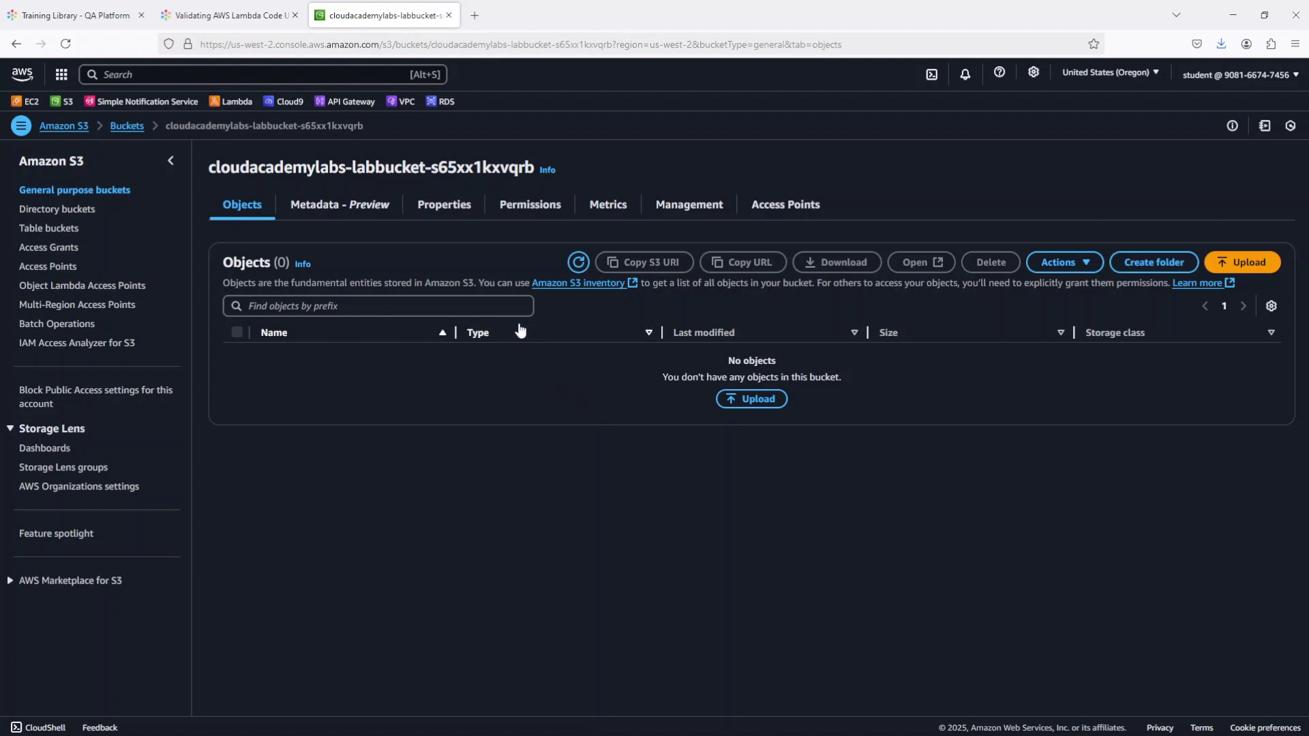
{"action": "left_click", "coordinate": [456, 208]}
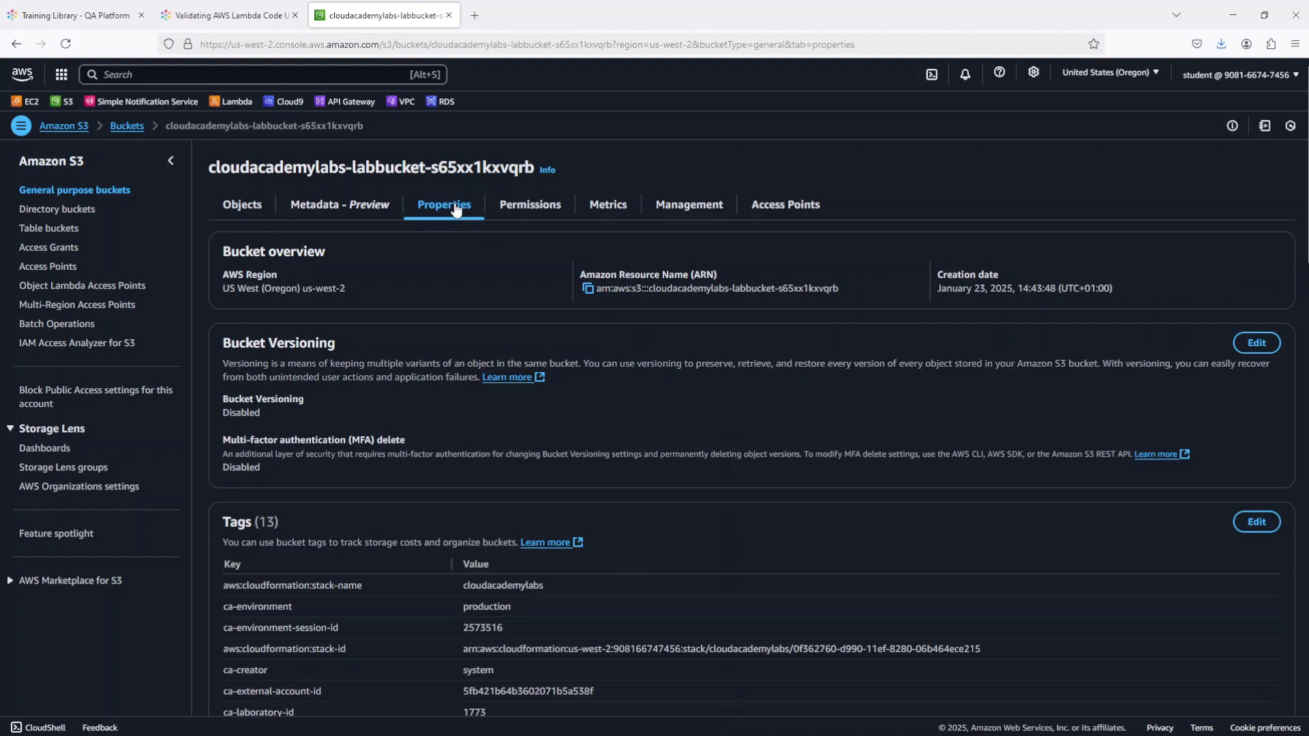
{"action": "left_click_drag", "start_coordinate": [223, 412], "coordinate": [261, 412]}
Step: Set the AWS console's visual mode to Browser default and close the user settings
{"action": "left_click", "coordinate": [1035, 73]}
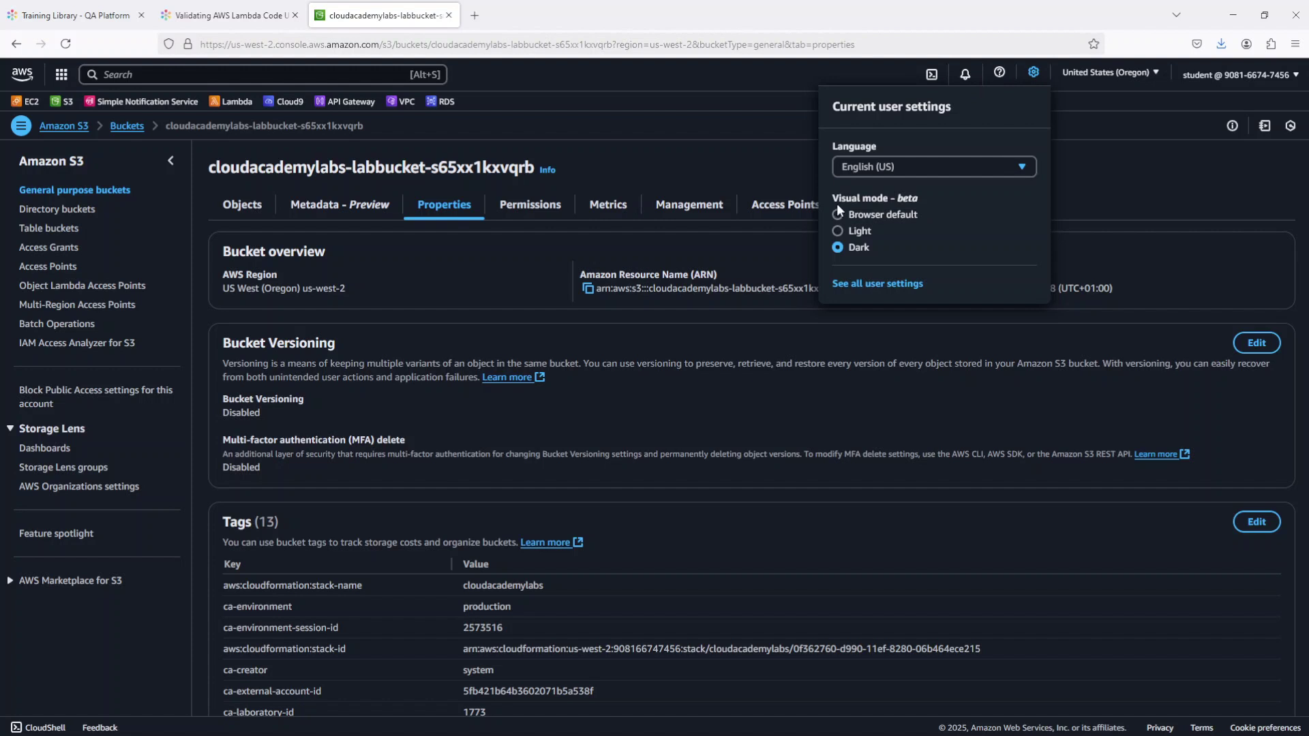
{"action": "left_click", "coordinate": [879, 217]}
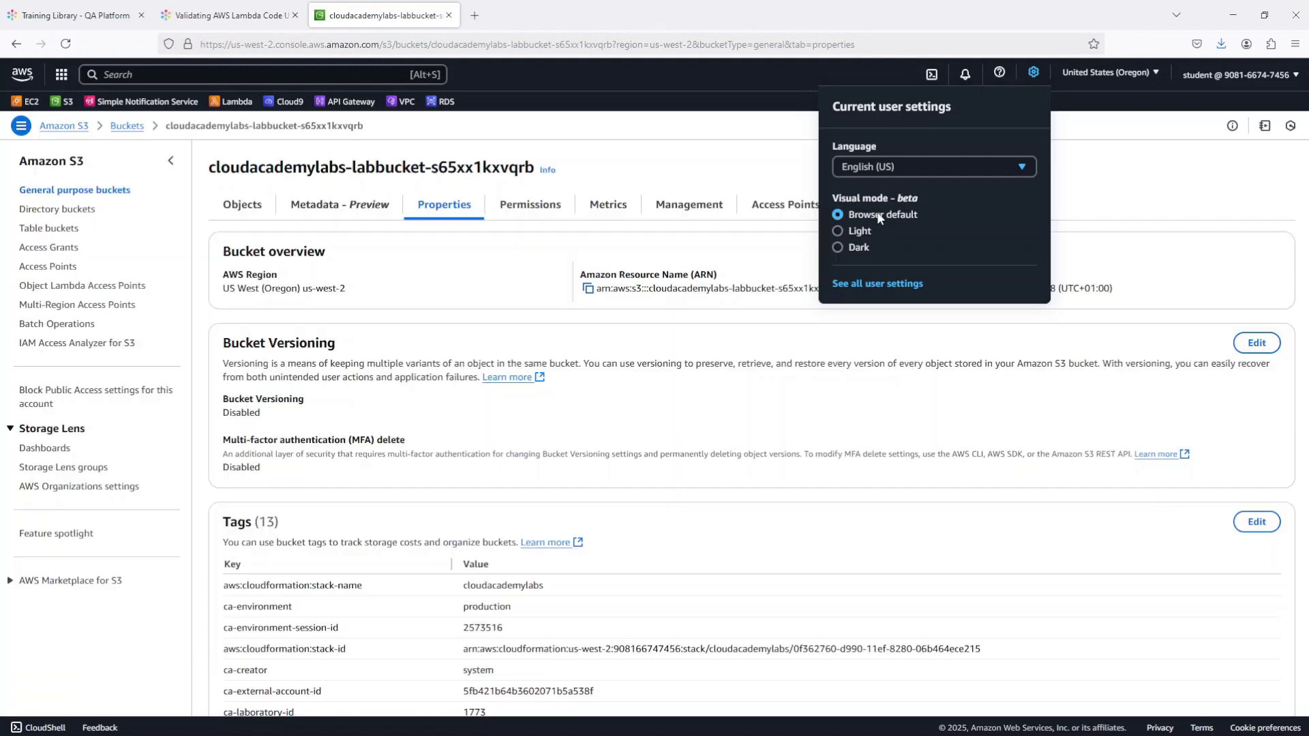
{"action": "left_click", "coordinate": [1136, 171]}
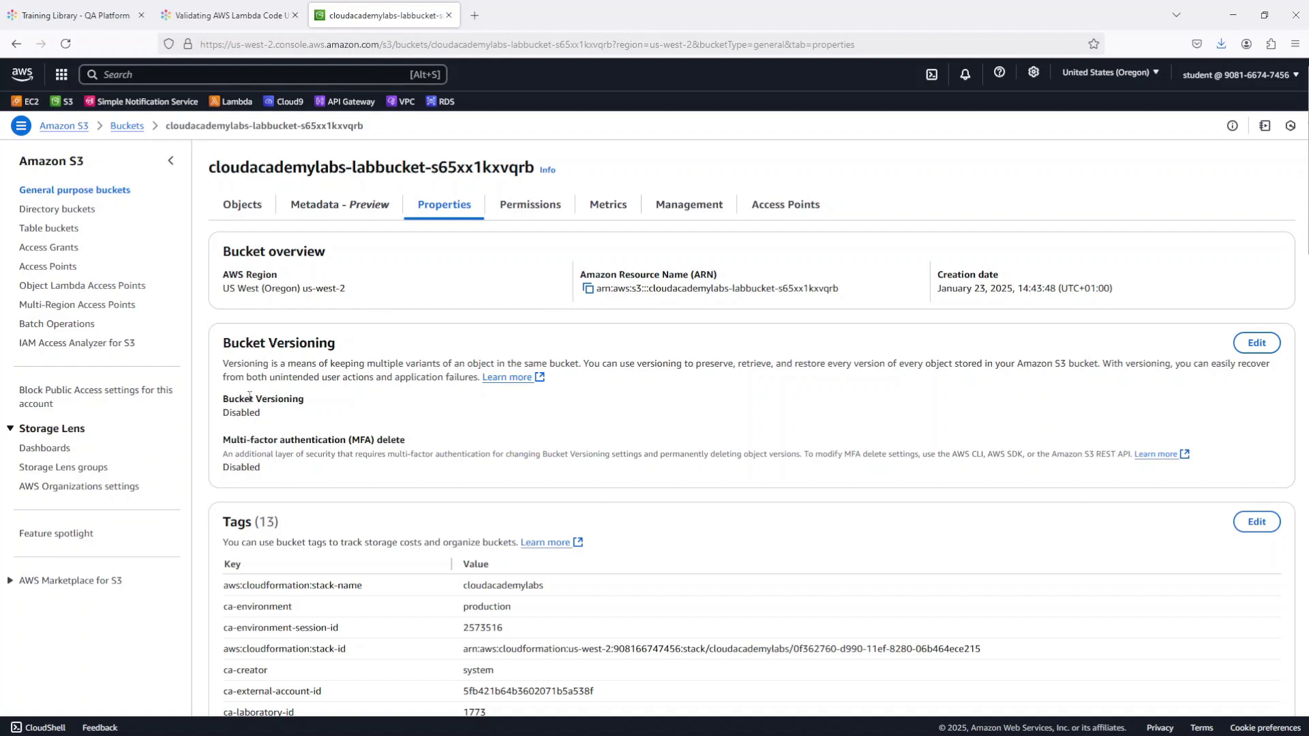
Step: Enable Bucket Versioning on the lab bucket, save the change and return to the bucket's object list
{"action": "left_click", "coordinate": [1242, 344]}
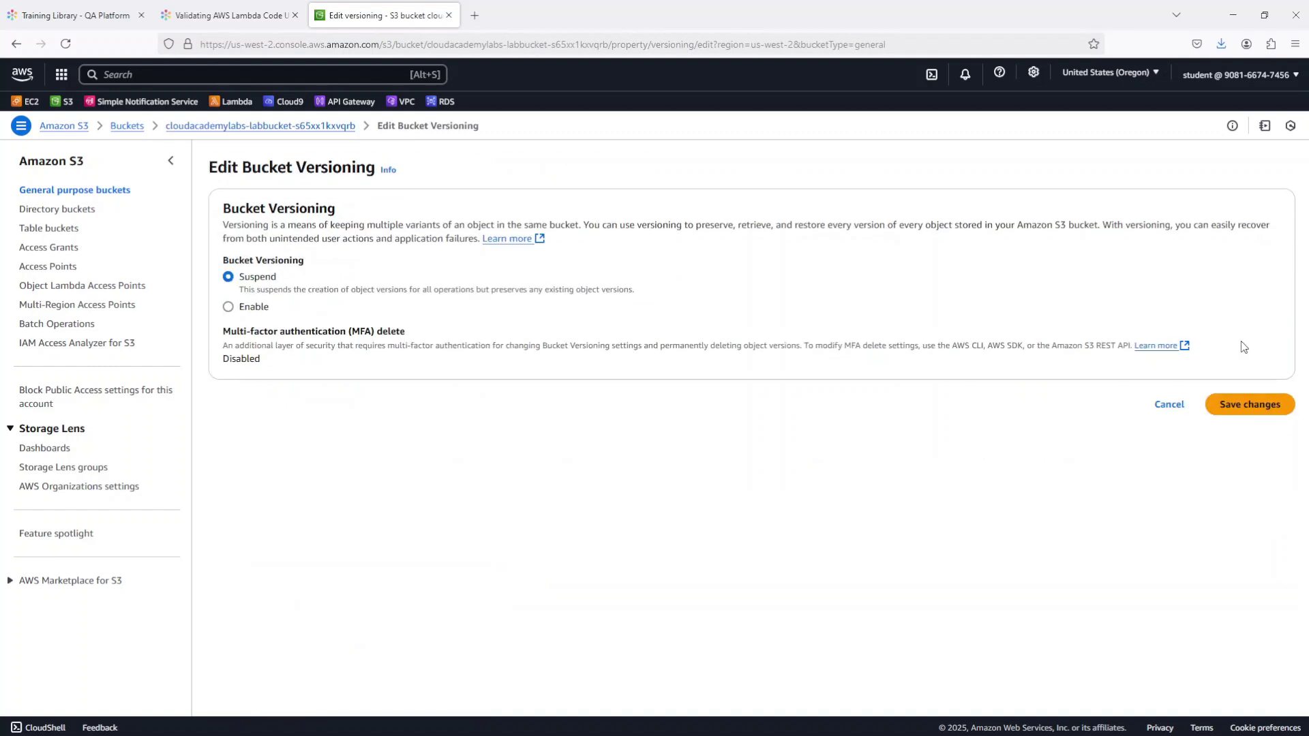
{"action": "left_click", "coordinate": [254, 308]}
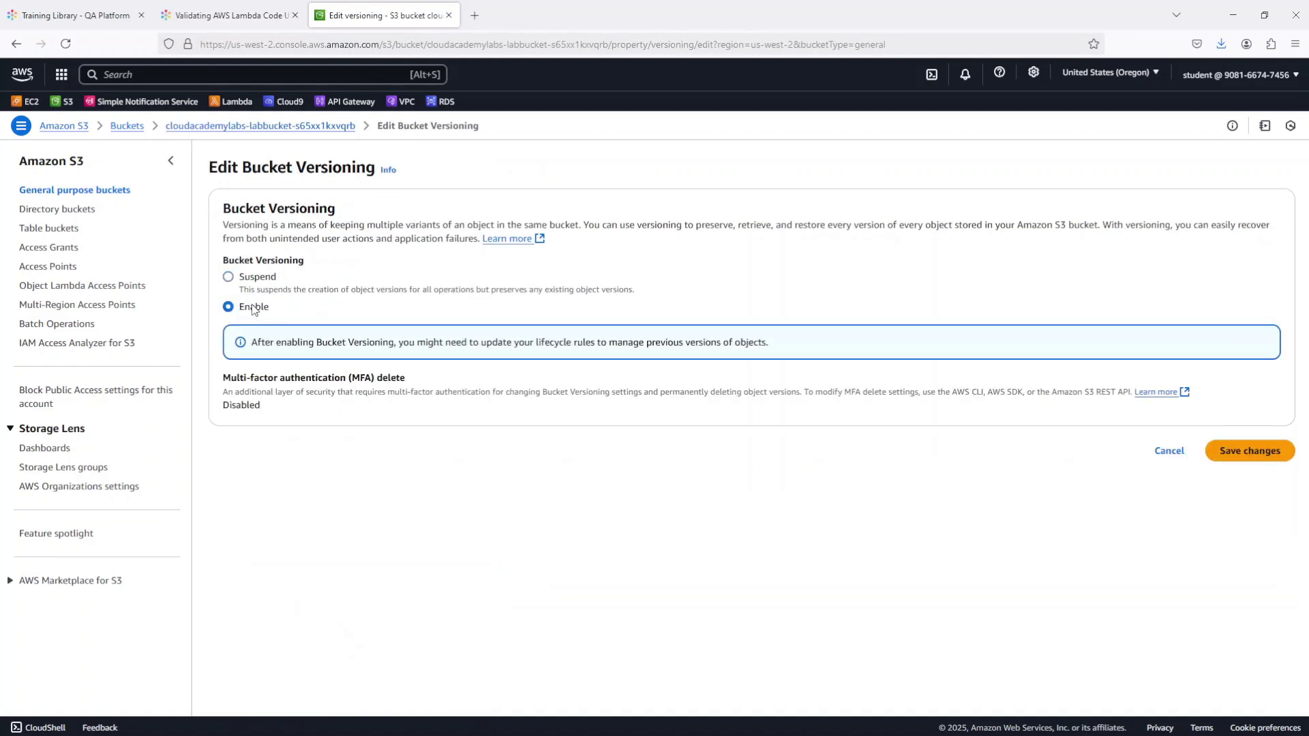
{"action": "left_click", "coordinate": [1238, 453]}
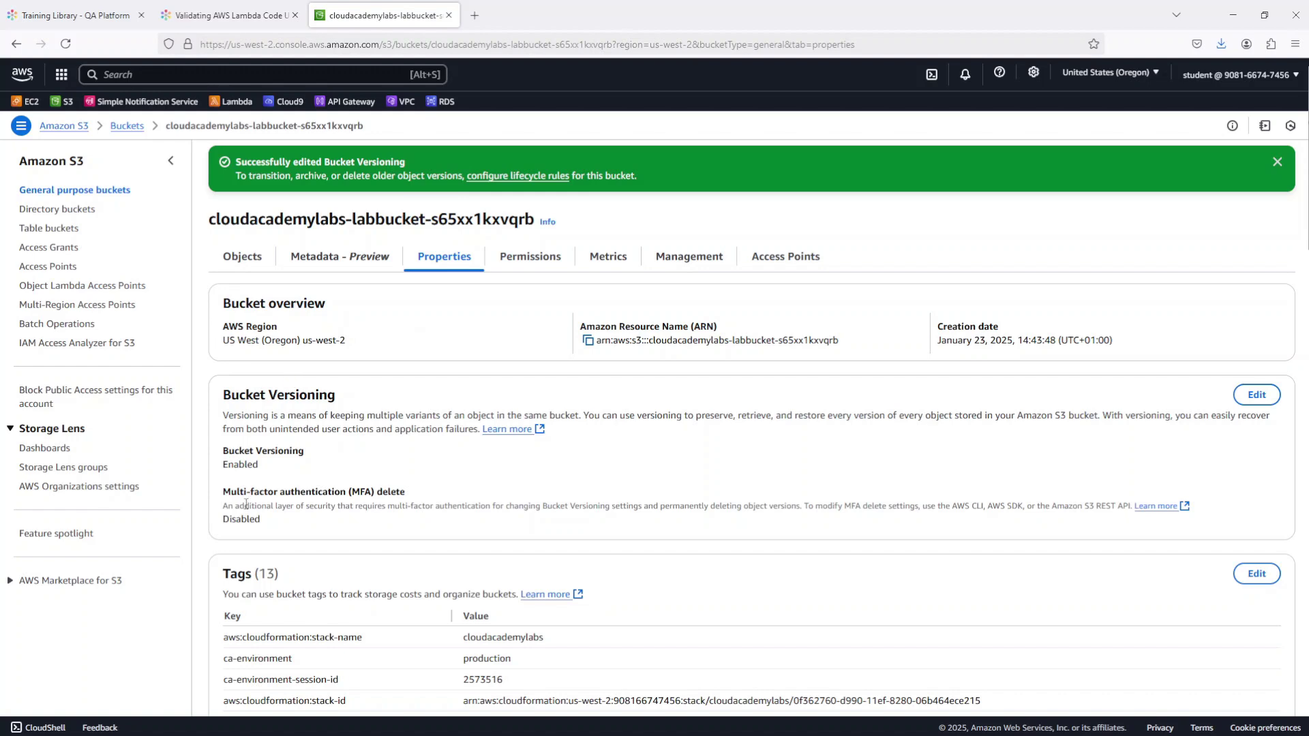
{"action": "scroll", "coordinate": [295, 452], "scroll_direction": "down", "scroll_amount": 4}
{"action": "scroll", "coordinate": [296, 452], "scroll_direction": "down", "scroll_amount": 4}
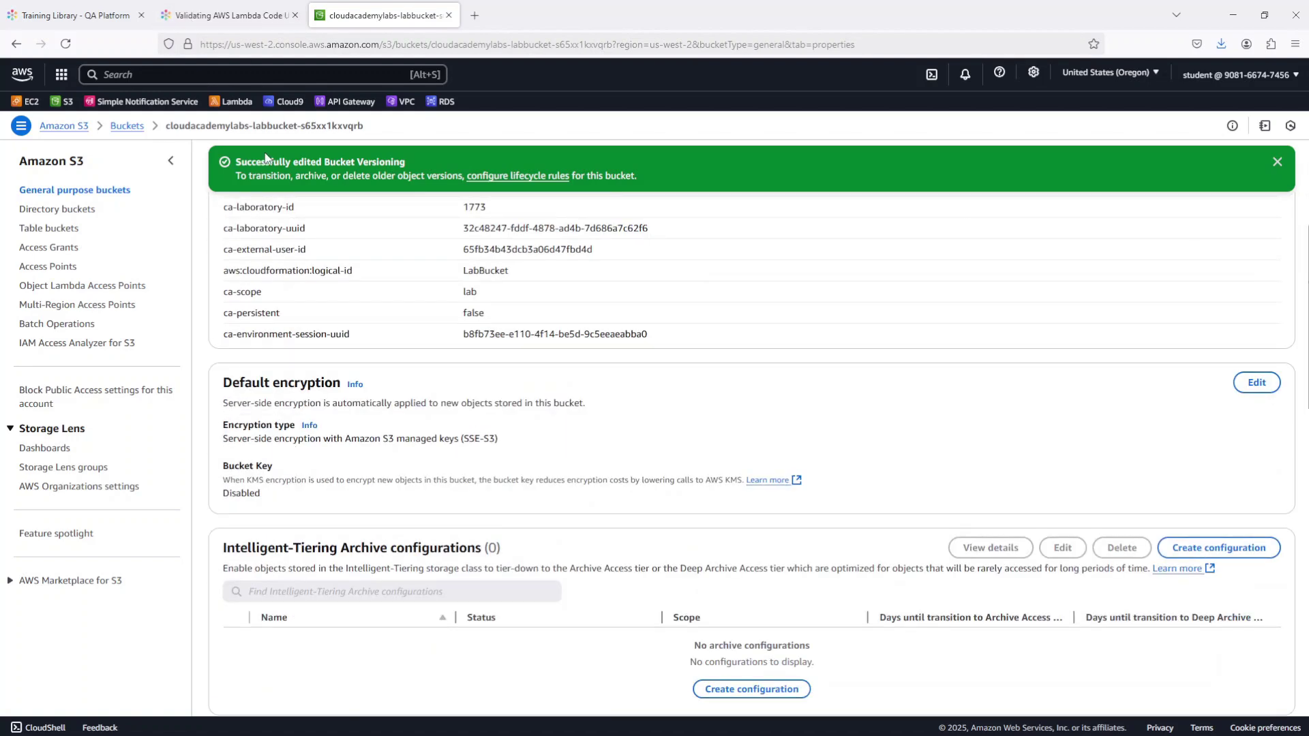
{"action": "scroll", "coordinate": [271, 262], "scroll_direction": "up", "scroll_amount": 5}
{"action": "scroll", "coordinate": [270, 262], "scroll_direction": "up", "scroll_amount": 5}
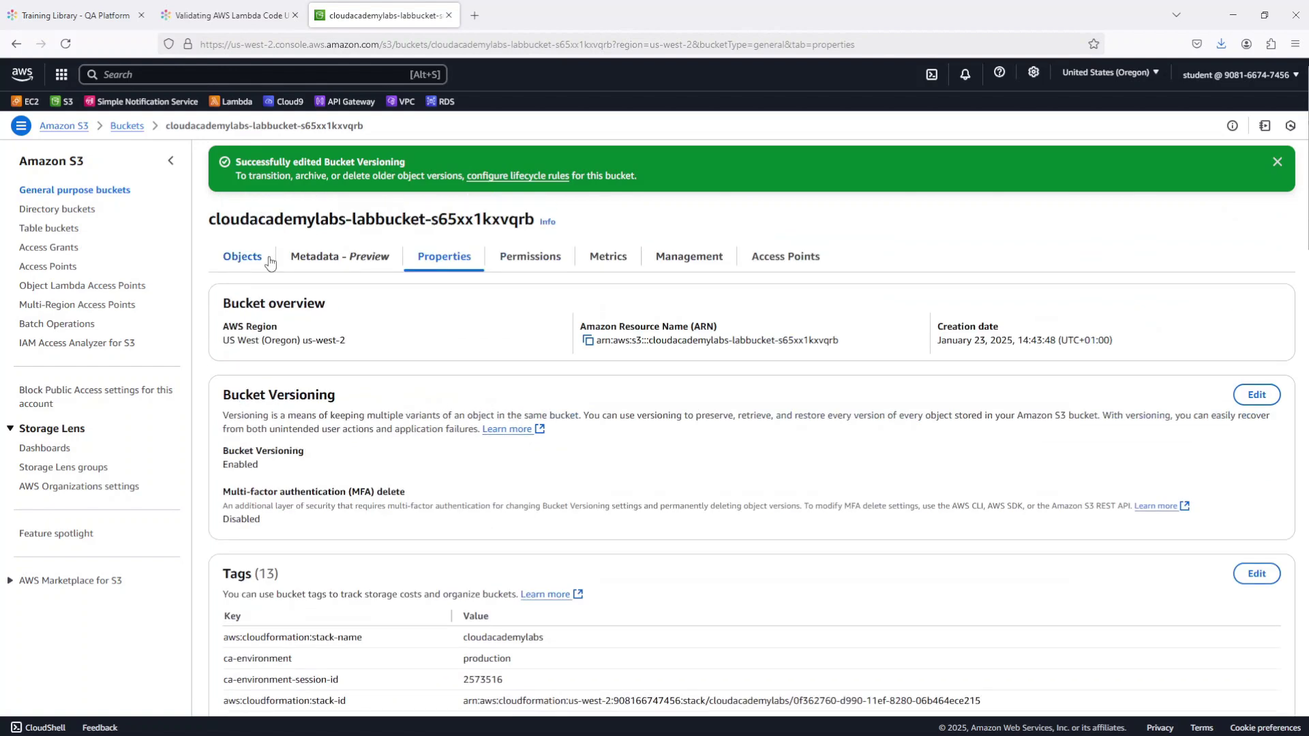
{"action": "left_click", "coordinate": [255, 259]}
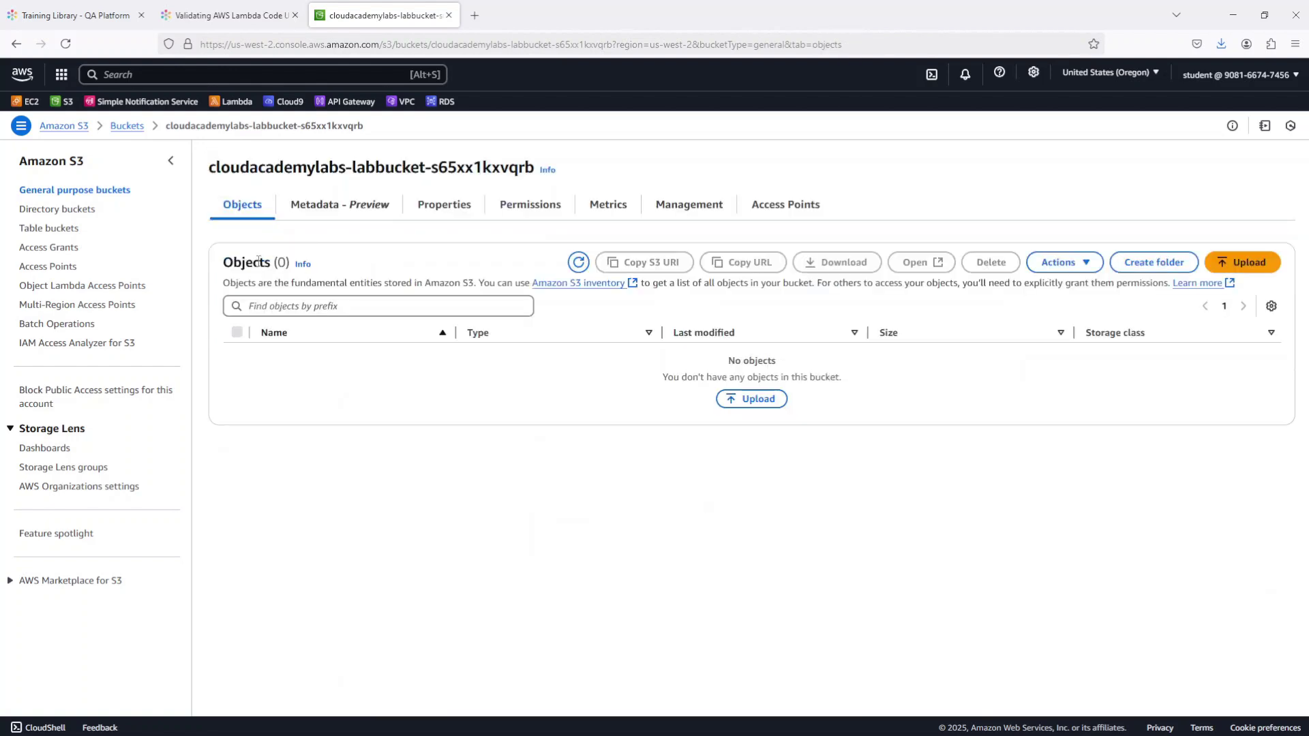
Step: Return to the lab page and read the instructions from bucket versioning through creating the signed folder
{"action": "left_click", "coordinate": [235, 15]}
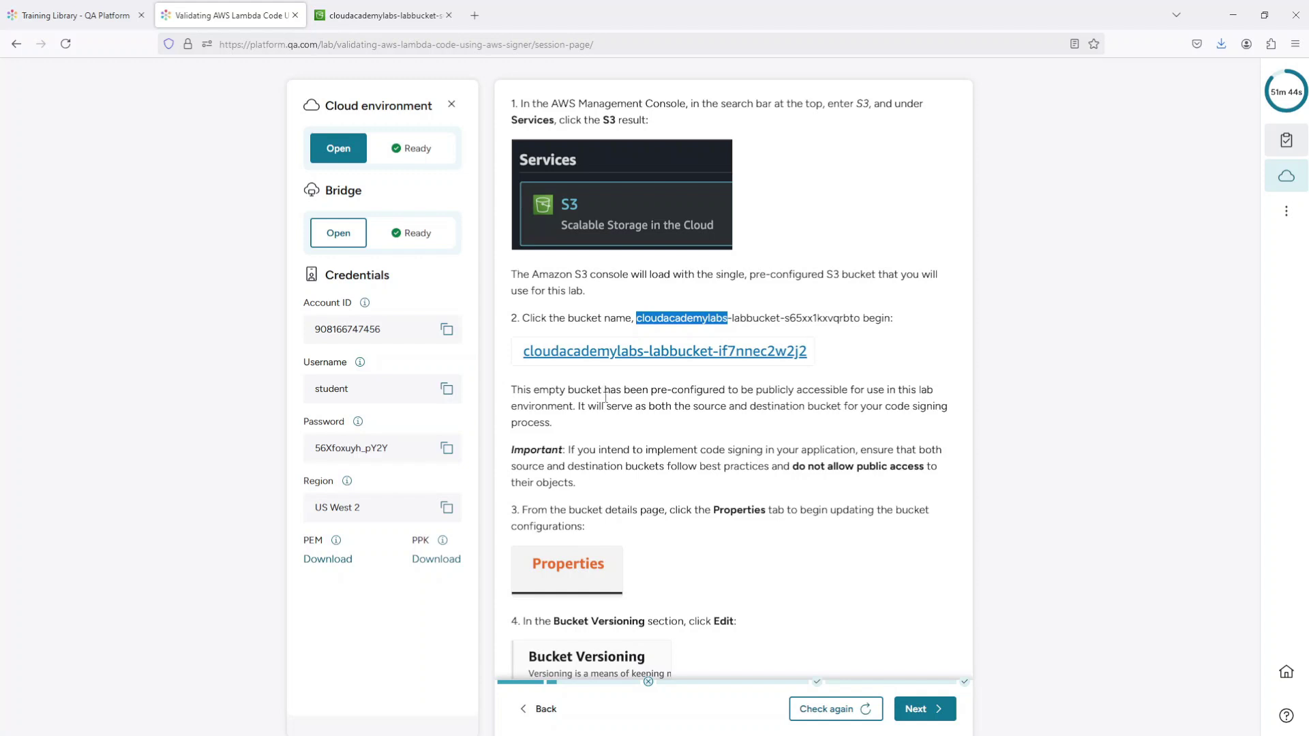
{"action": "scroll", "coordinate": [611, 427], "scroll_direction": "down", "scroll_amount": 3}
{"action": "scroll", "coordinate": [611, 427], "scroll_direction": "down", "scroll_amount": 2}
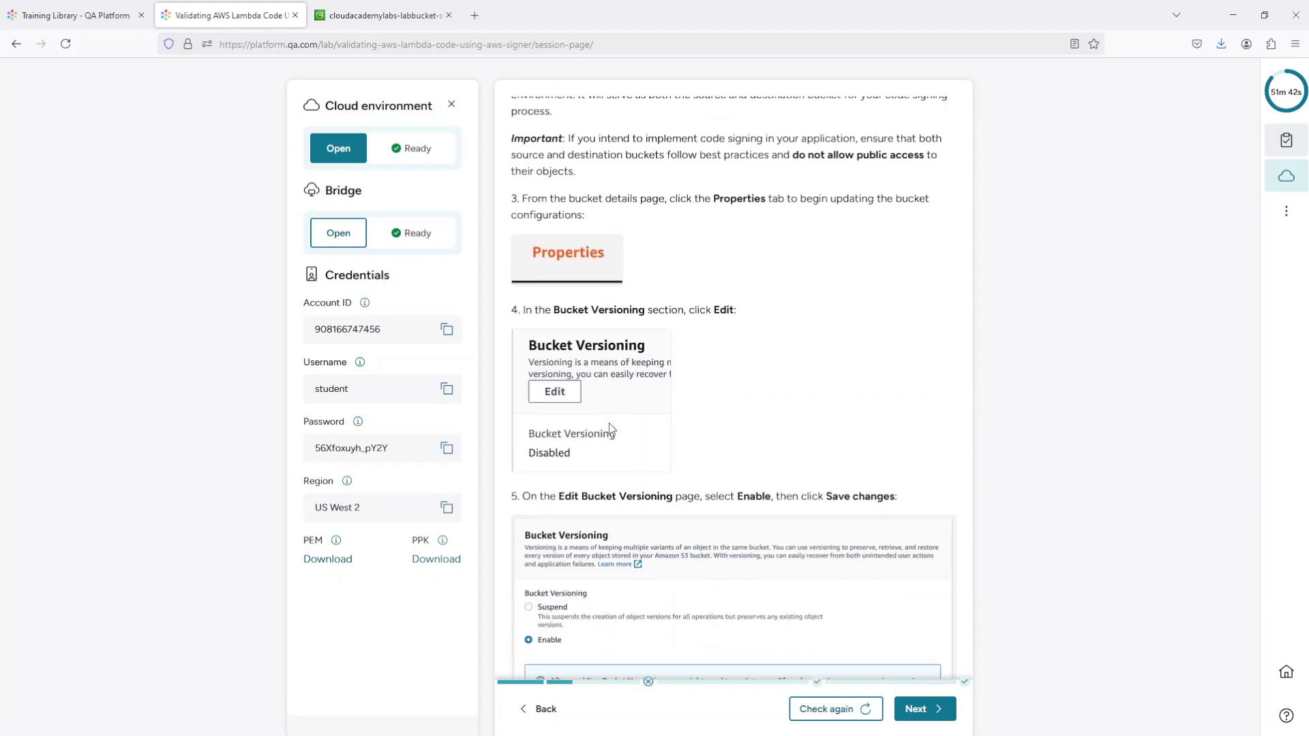
{"action": "scroll", "coordinate": [610, 424], "scroll_direction": "down", "scroll_amount": 5}
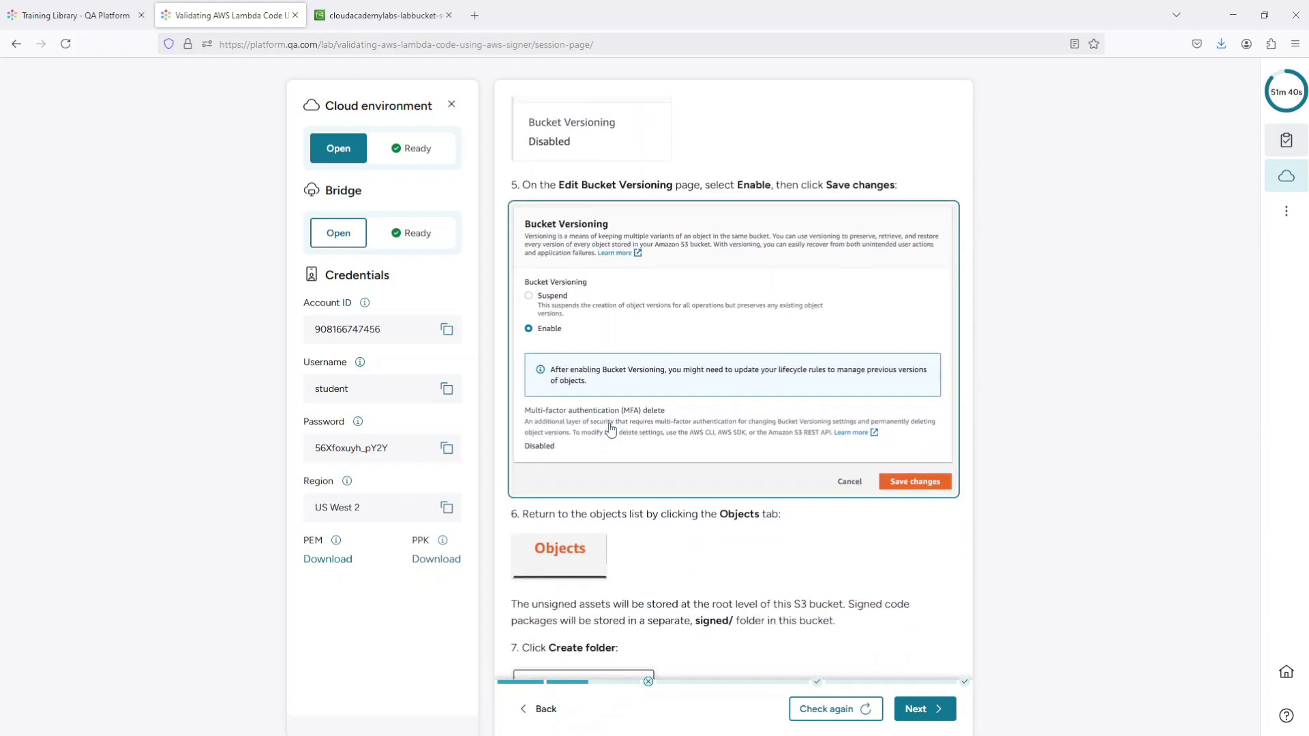
{"action": "scroll", "coordinate": [610, 428], "scroll_direction": "down", "scroll_amount": 4}
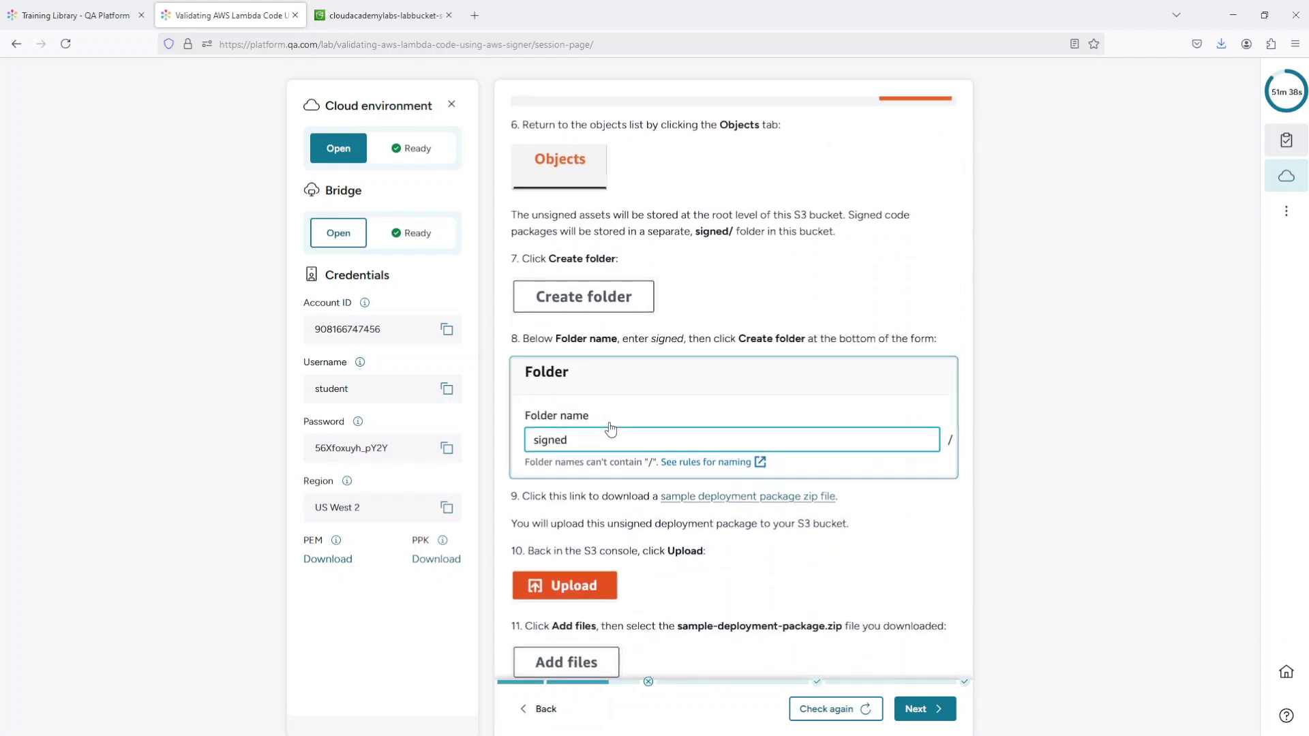
{"action": "scroll", "coordinate": [622, 407], "scroll_direction": "down", "scroll_amount": 1}
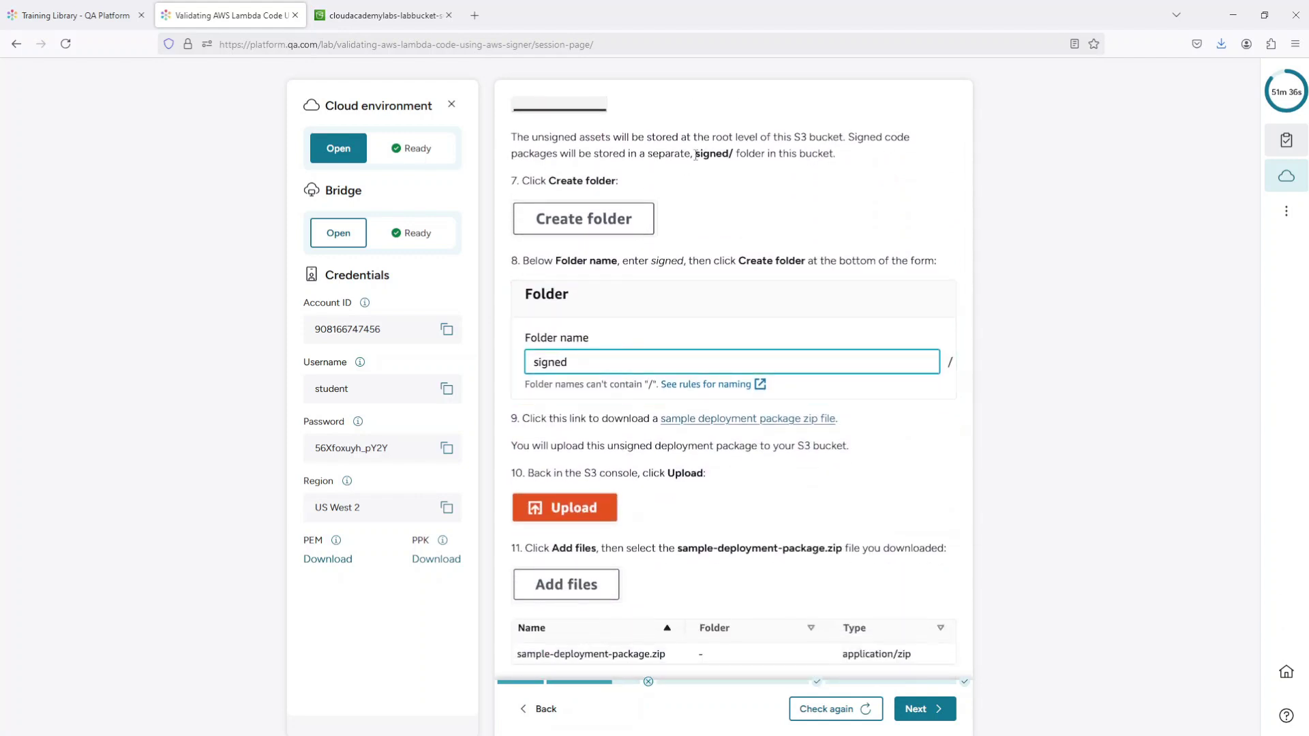
{"action": "left_click_drag", "start_coordinate": [695, 153], "coordinate": [729, 154]}
Step: Create a folder named signed in the lab bucket, keeping the default encryption option
{"action": "left_click", "coordinate": [400, 19]}
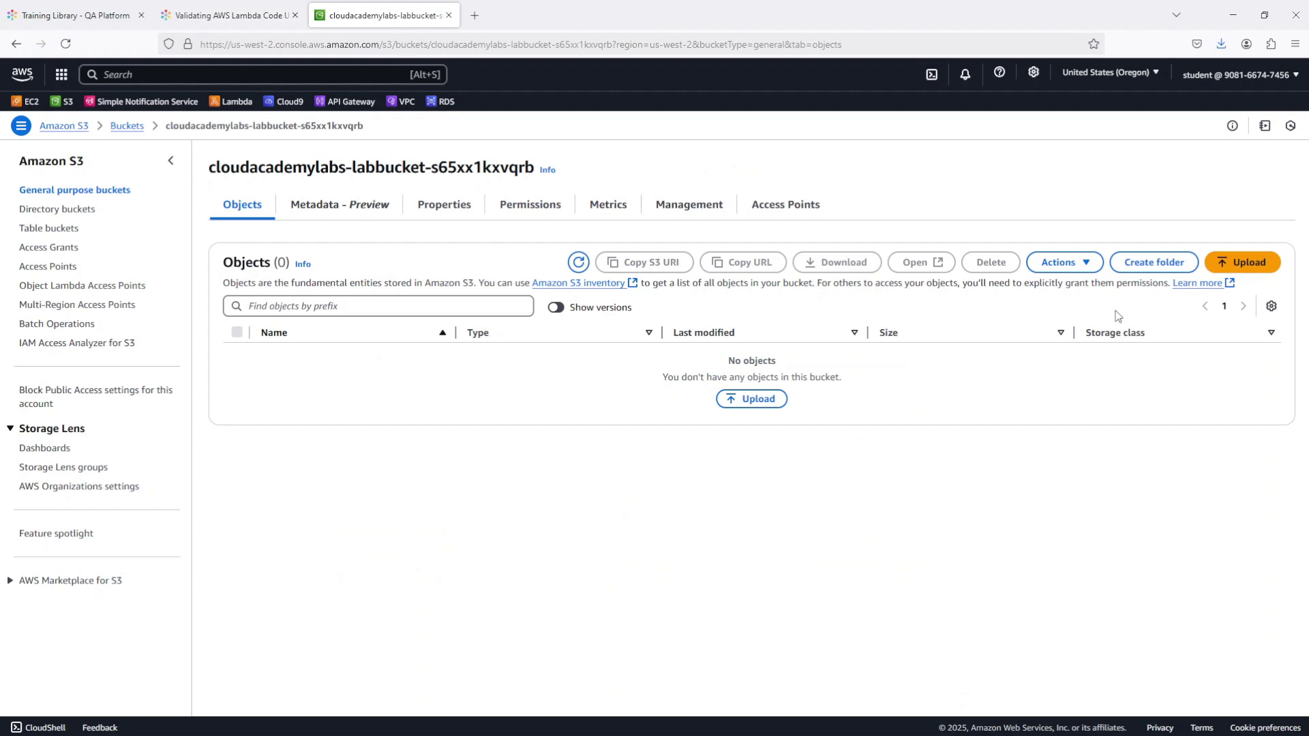
{"action": "left_click", "coordinate": [1137, 264]}
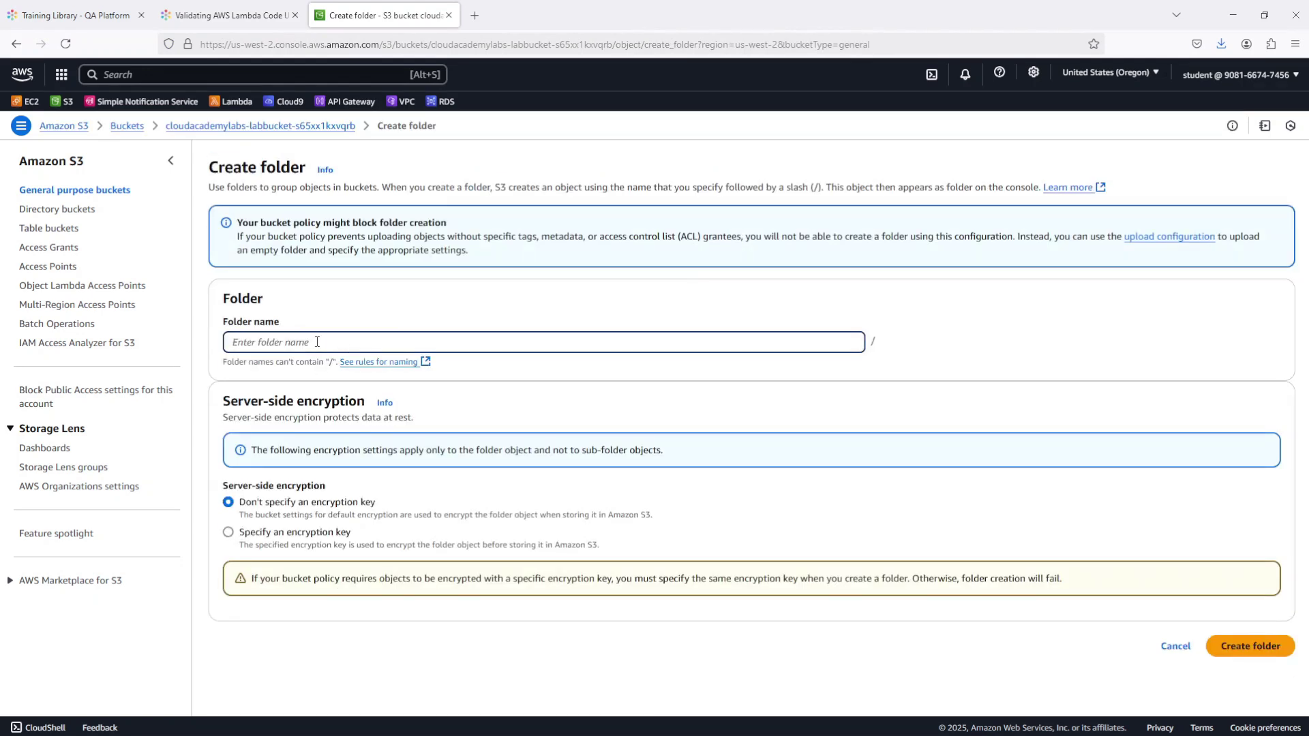
{"action": "type", "text": "signed"}
{"action": "left_click", "coordinate": [1227, 648]}
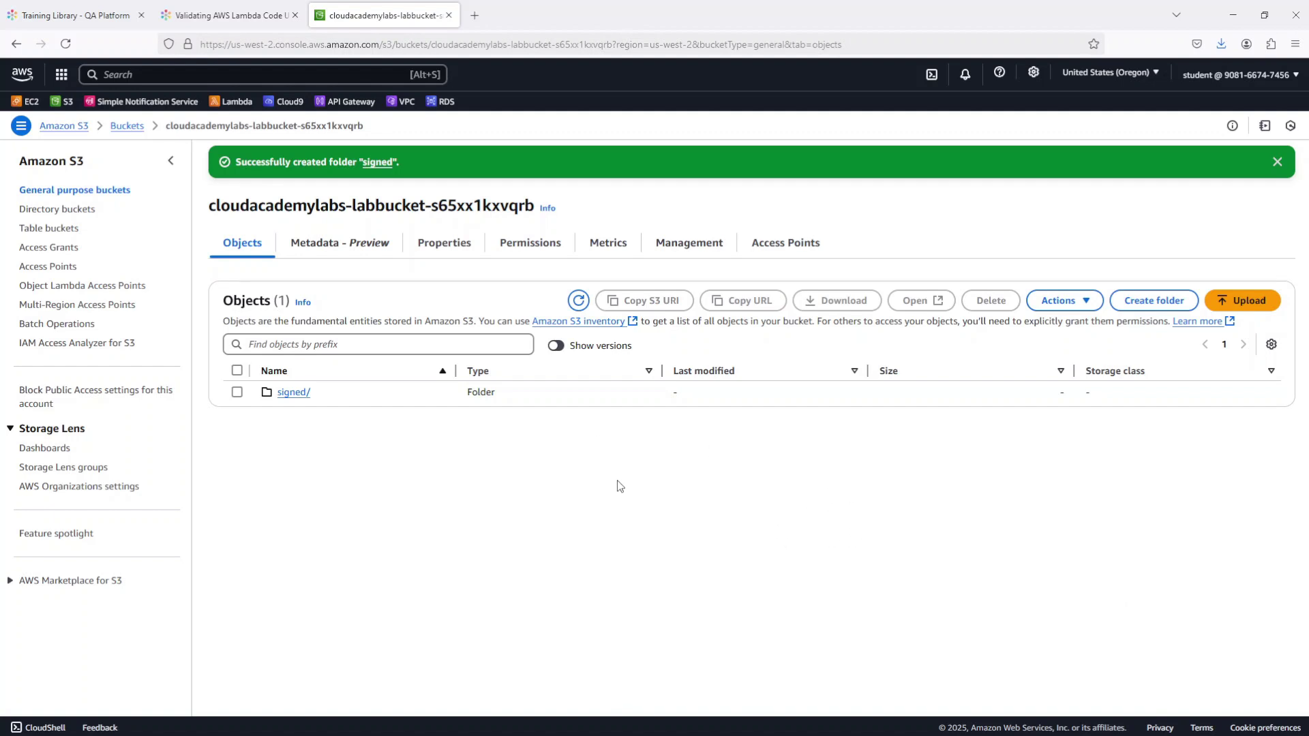
Step: Download the sample deployment package zip file from the lab instructions and review the remaining upload steps
{"action": "left_click", "coordinate": [235, 15]}
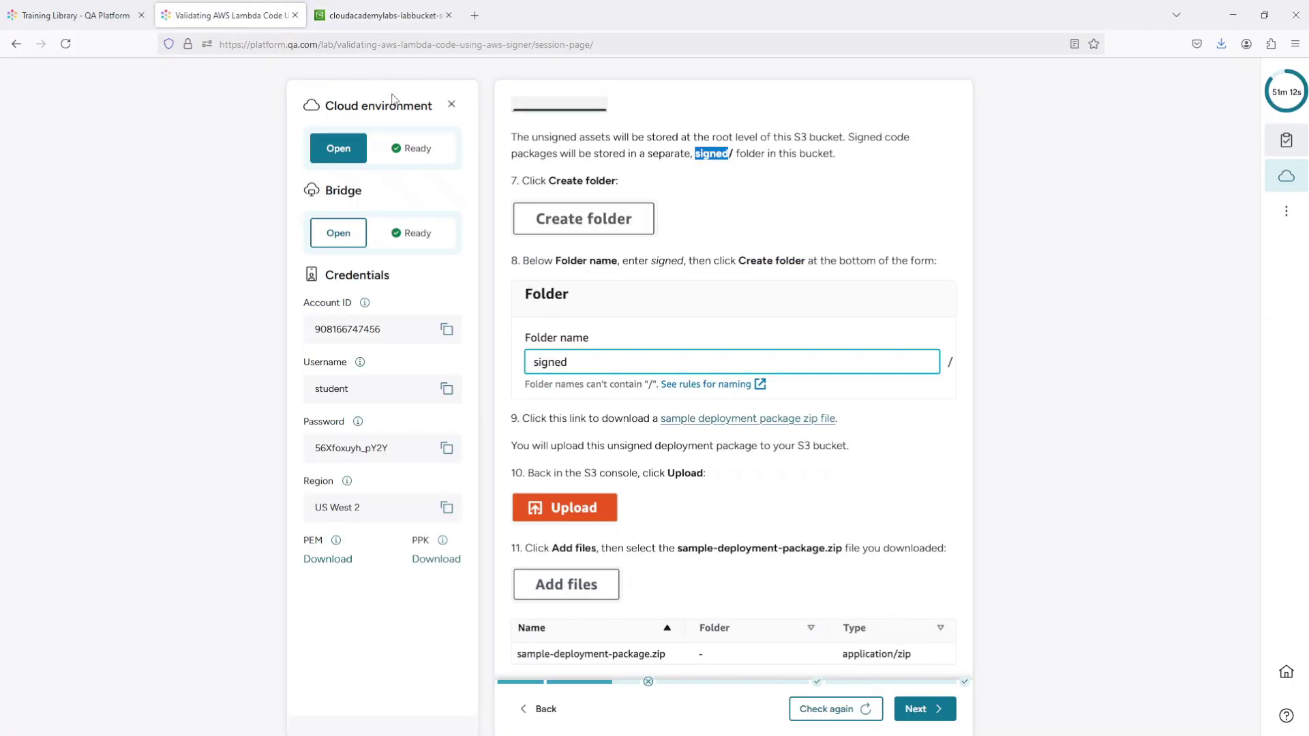
{"action": "left_click", "coordinate": [752, 419]}
{"action": "left_click", "coordinate": [1002, 294]}
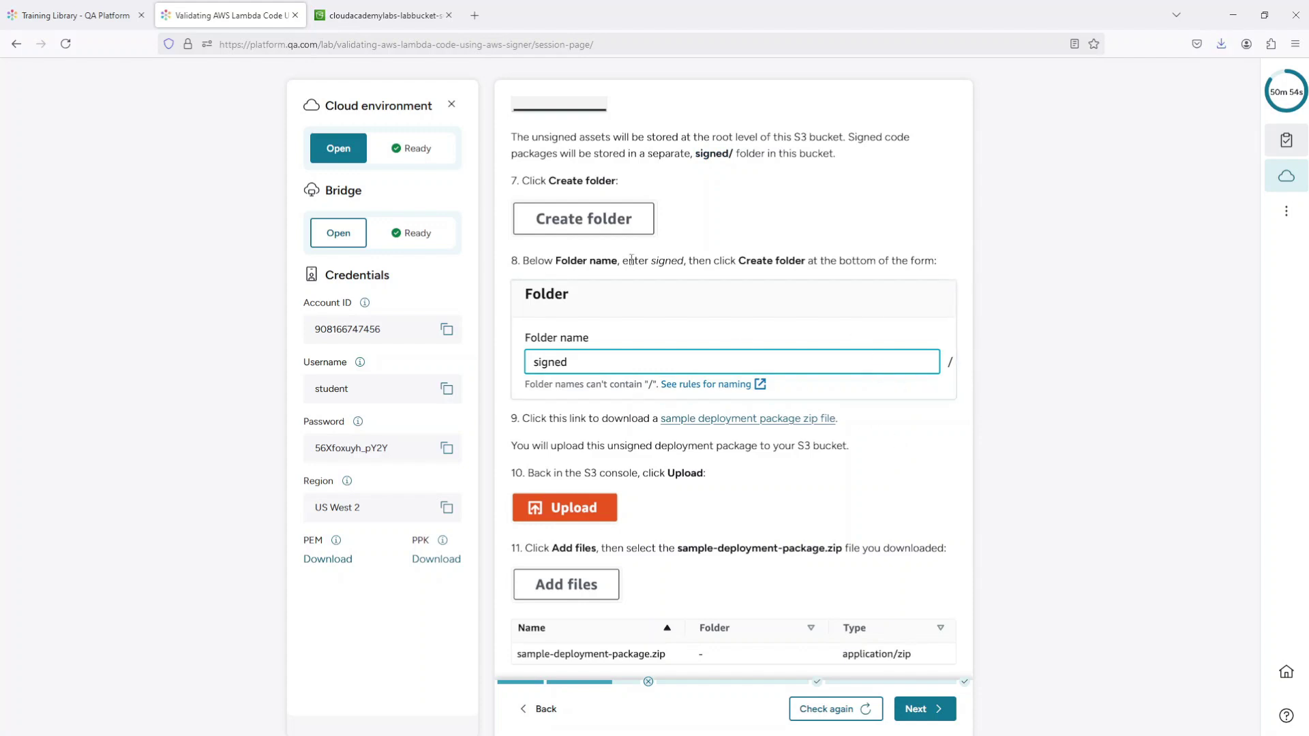
{"action": "scroll", "coordinate": [801, 362], "scroll_direction": "down", "scroll_amount": 6}
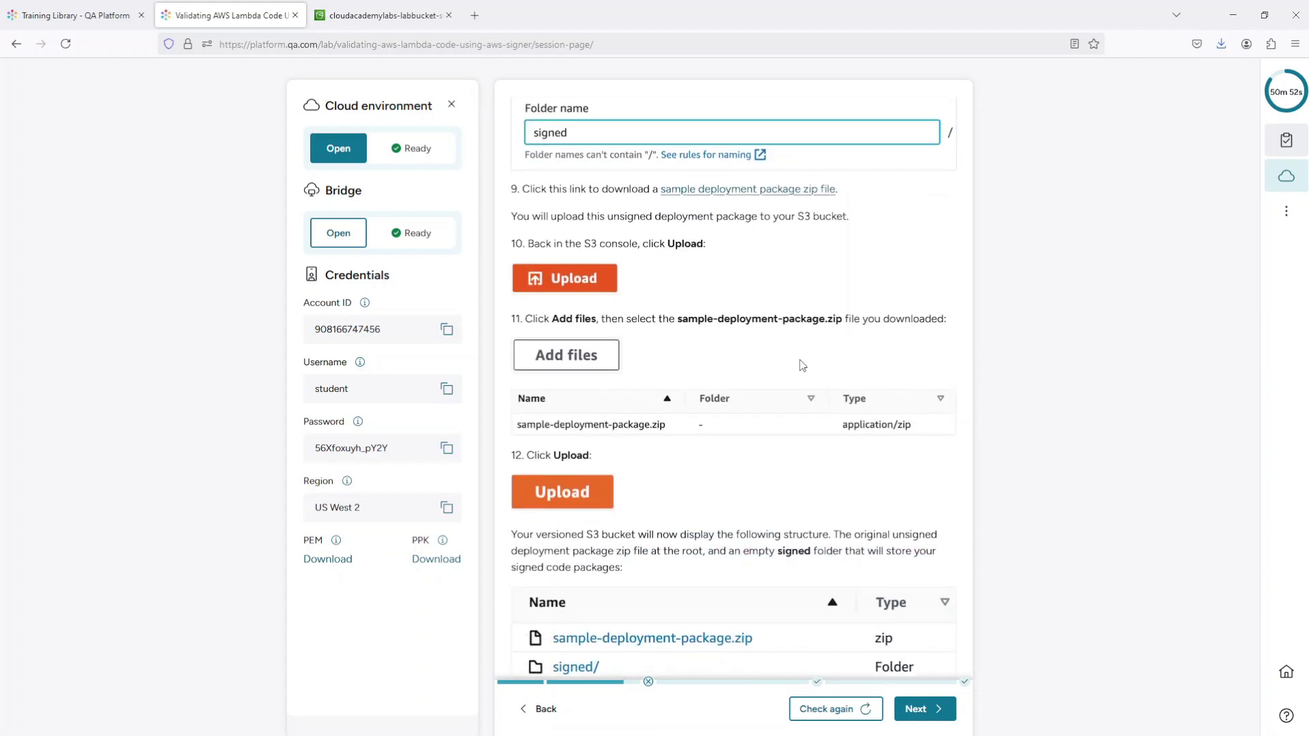
{"action": "scroll", "coordinate": [801, 366], "scroll_direction": "down", "scroll_amount": 2}
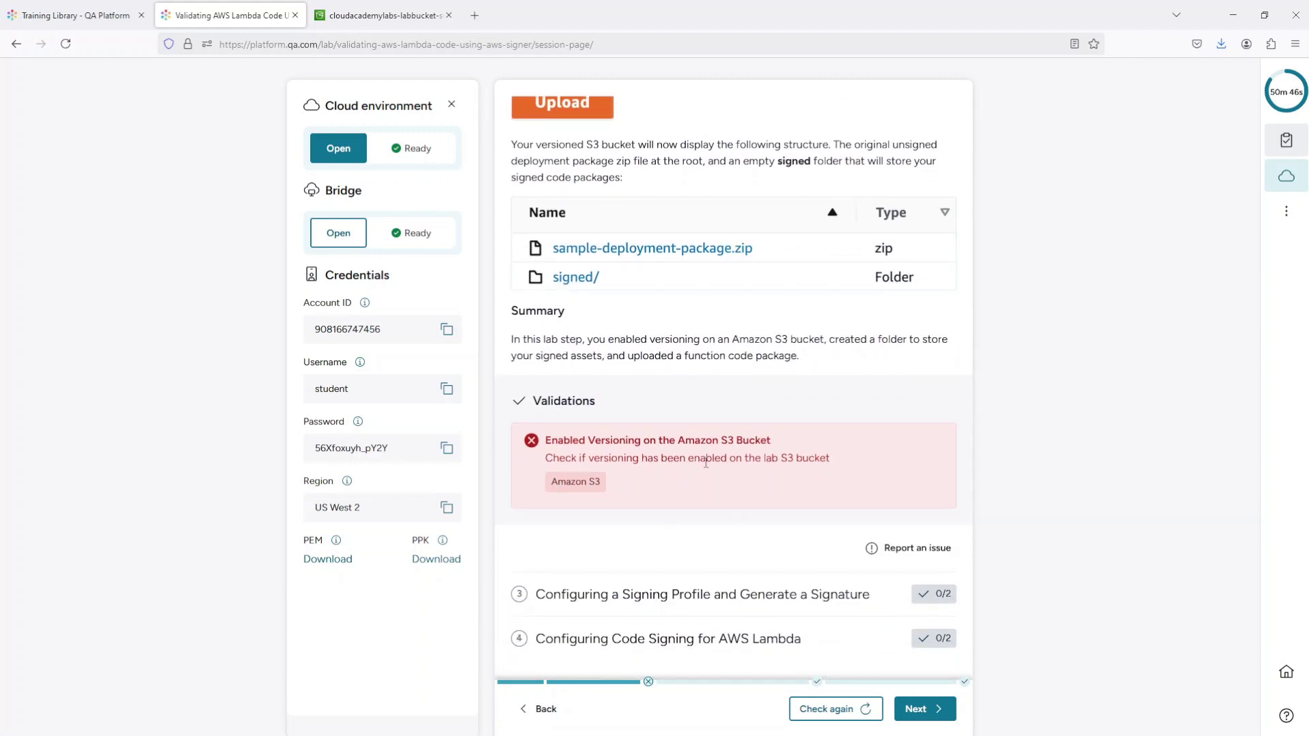
Step: Upload sample-deployment-package.zip to the root of the lab bucket and close the upload status page
{"action": "left_click", "coordinate": [405, 18]}
{"action": "left_click", "coordinate": [1250, 301]}
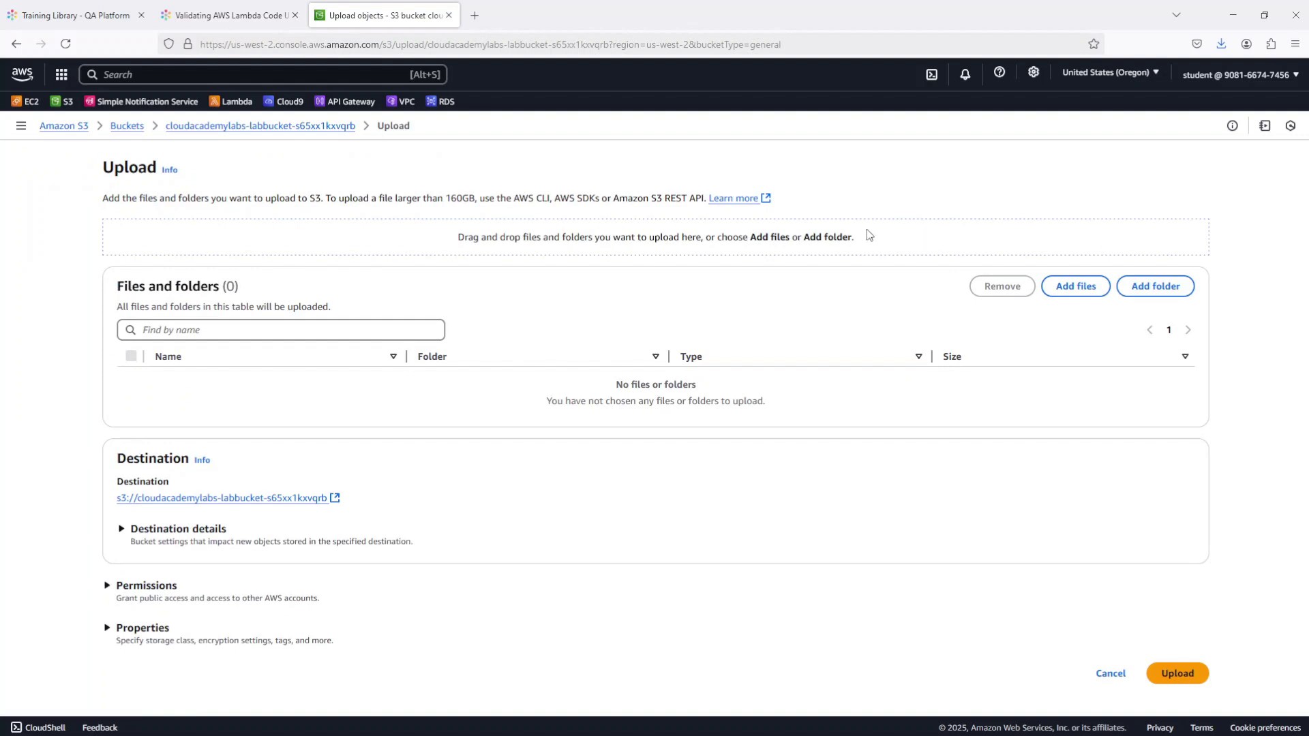
{"action": "left_click", "coordinate": [1069, 287]}
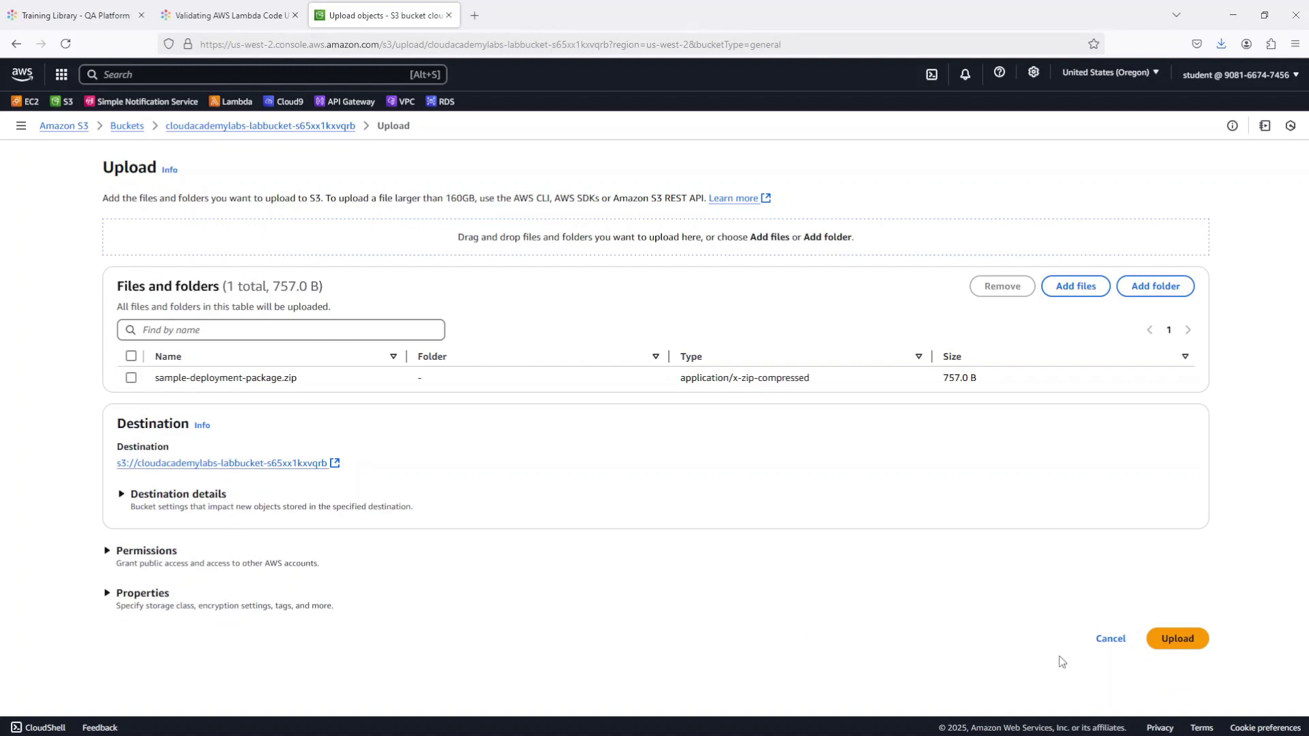
{"action": "left_click", "coordinate": [1191, 644]}
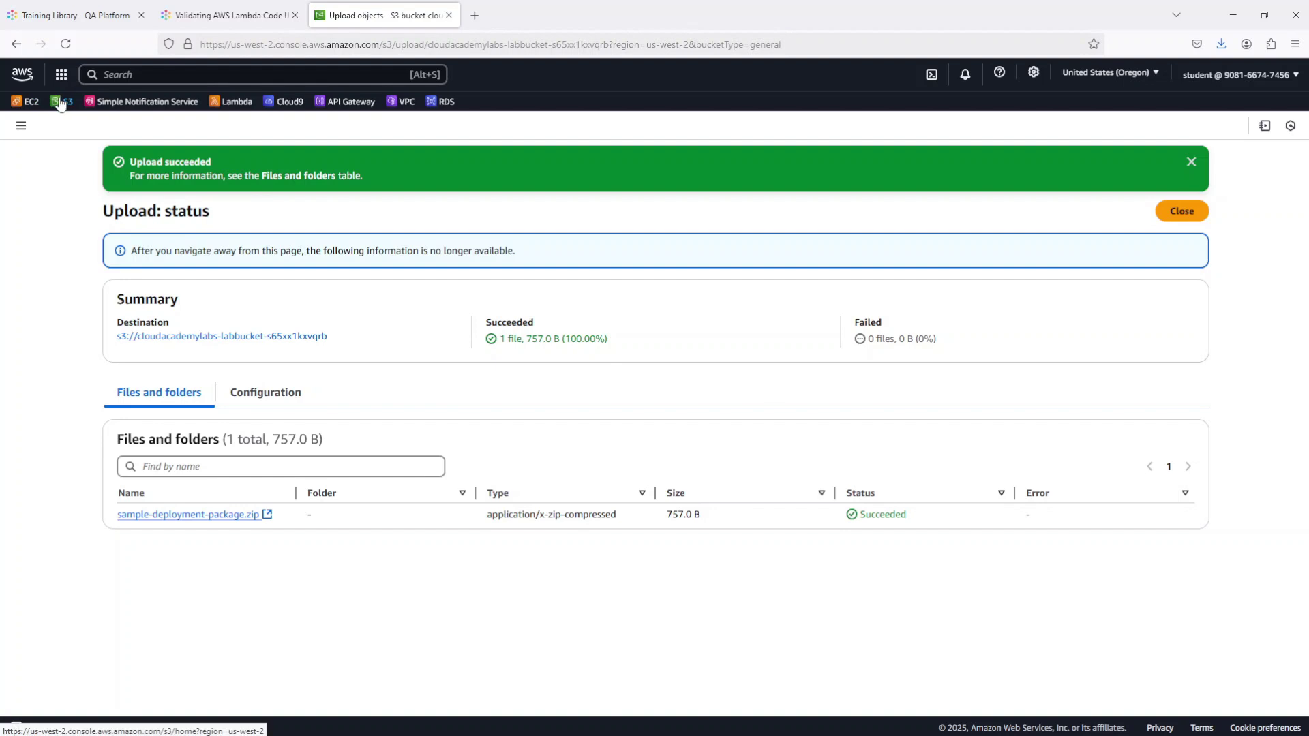
{"action": "left_click", "coordinate": [1182, 211]}
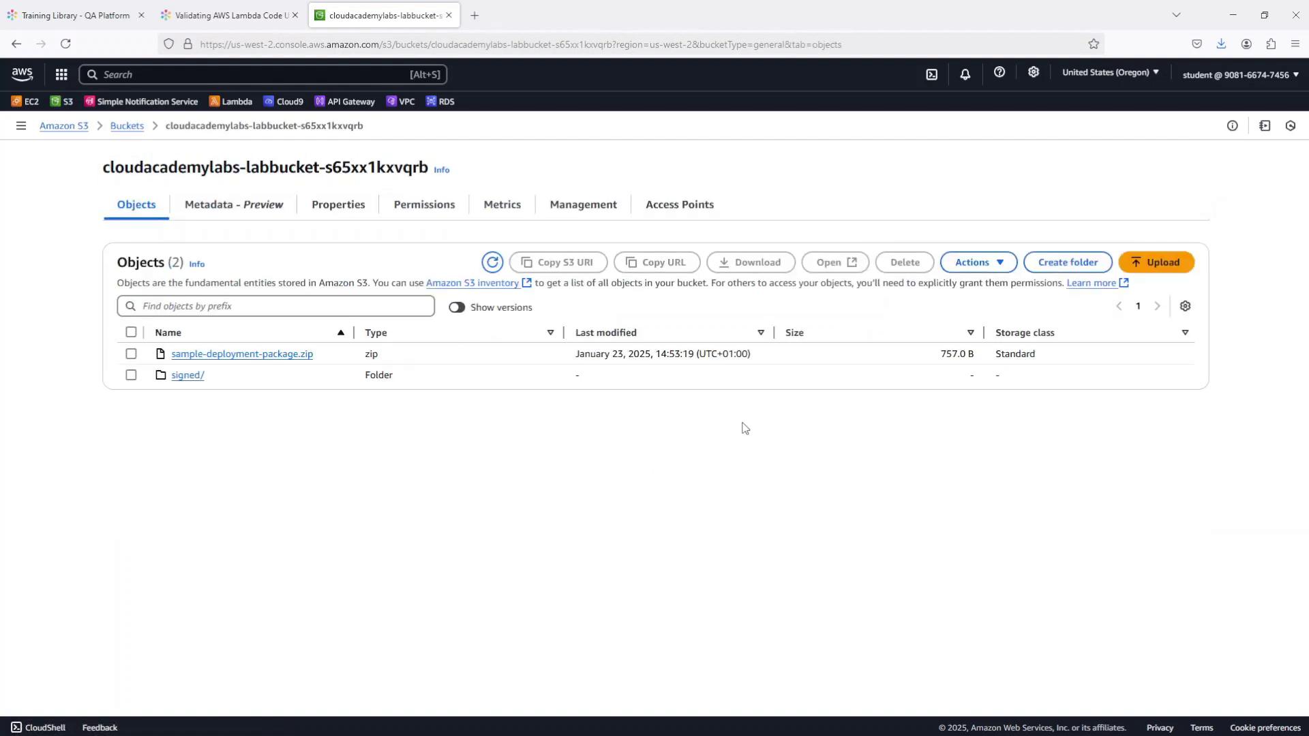
Step: Rerun the S3 bucket versioning validation on the lab page and advance to the signing profile step
{"action": "left_click", "coordinate": [208, 19]}
{"action": "left_click", "coordinate": [821, 709]}
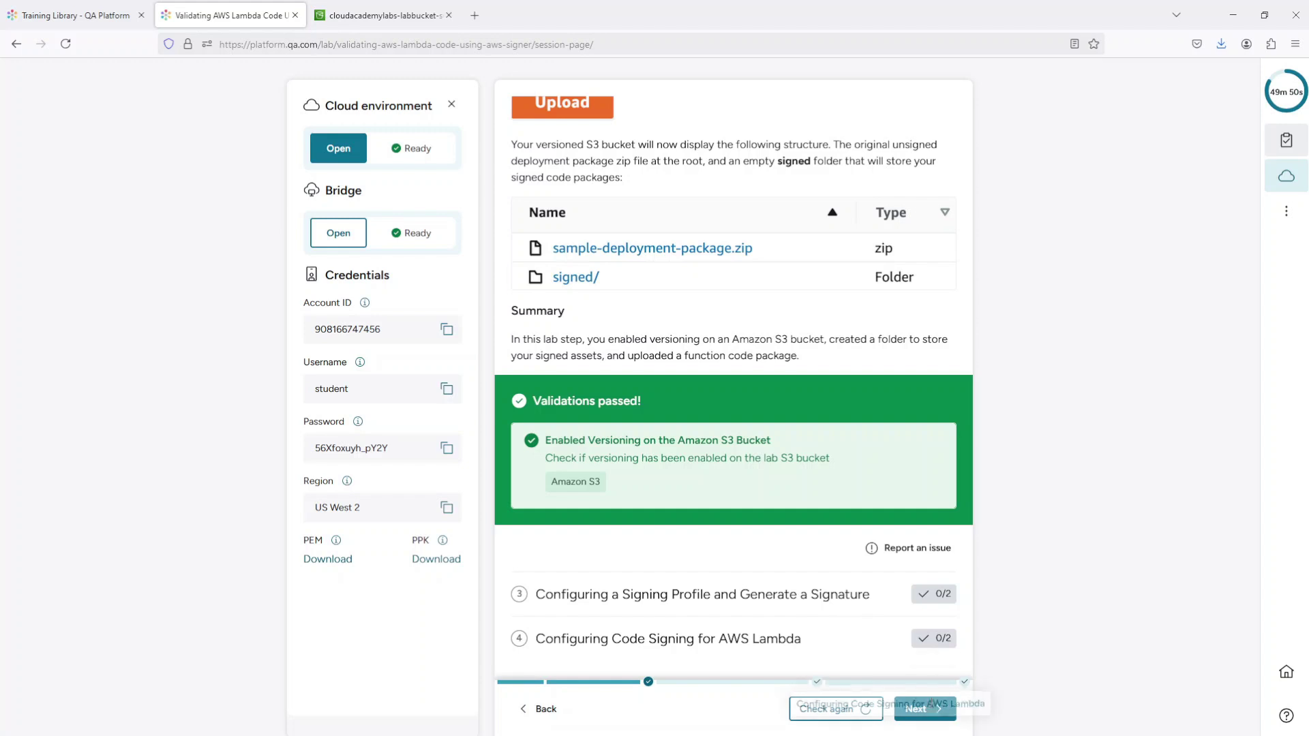
{"action": "left_click", "coordinate": [915, 708]}
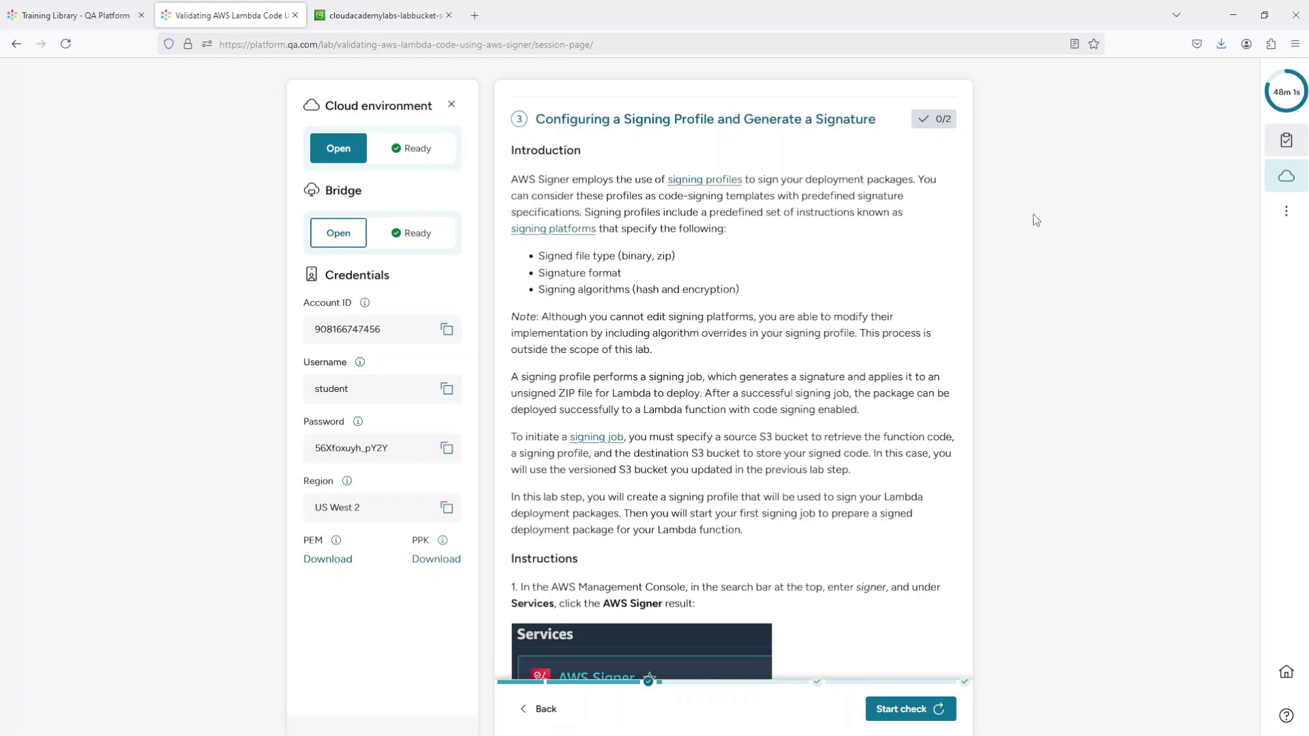
Step: Read the AWS Signer instructions for creating a signing profile and enlarge the Signing Profile details screenshot
{"action": "scroll", "coordinate": [771, 308], "scroll_direction": "down", "scroll_amount": 5}
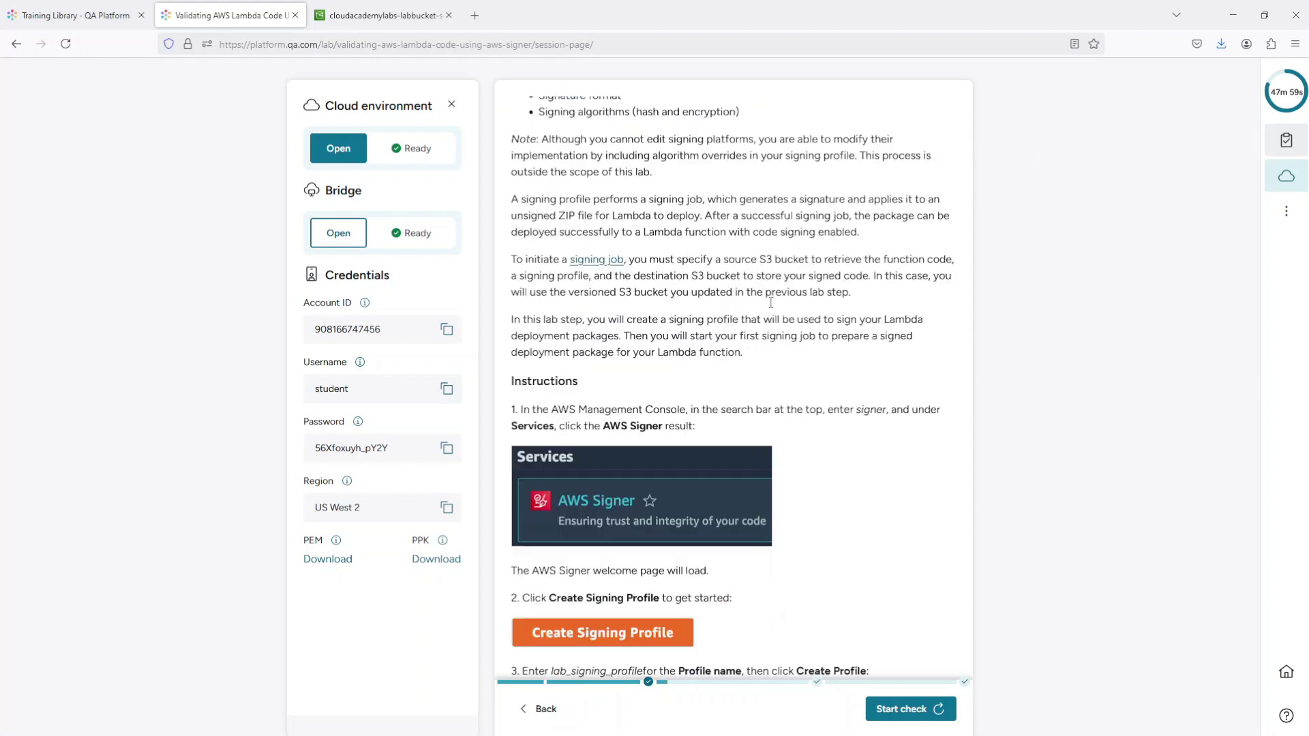
{"action": "scroll", "coordinate": [771, 308], "scroll_direction": "down", "scroll_amount": 1}
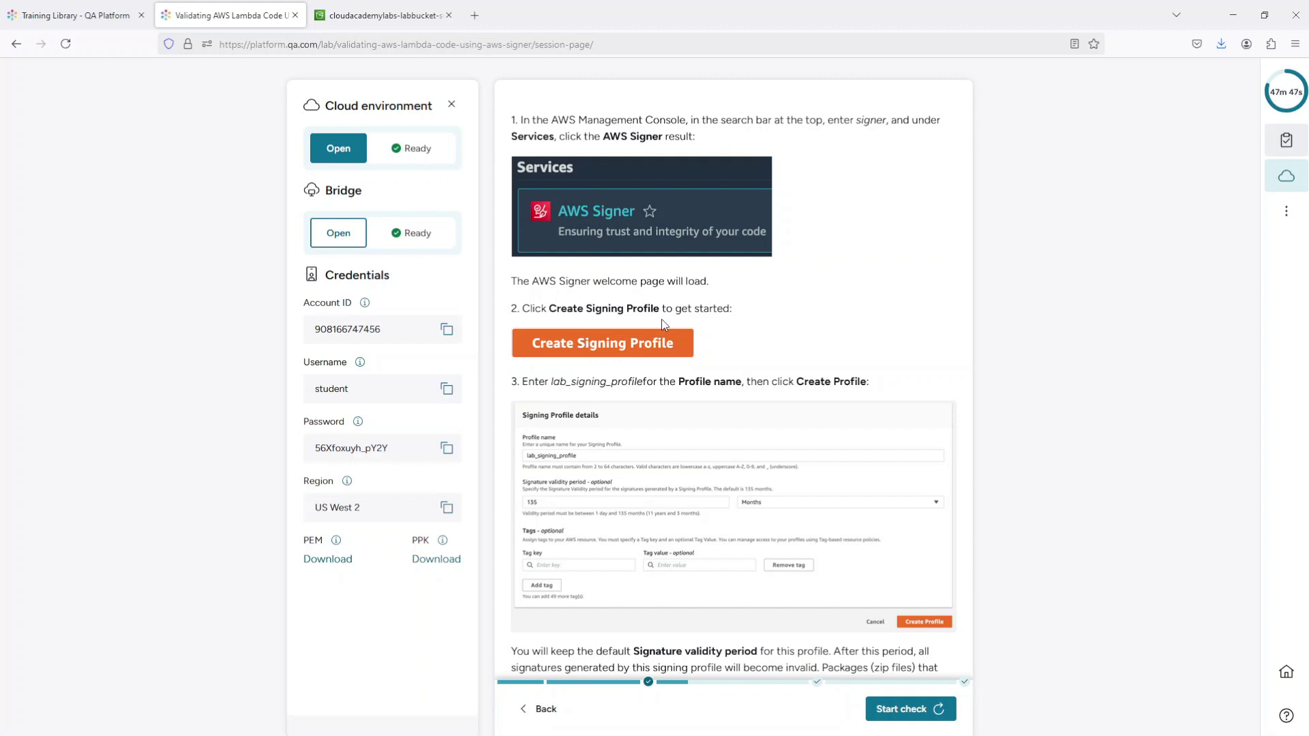
{"action": "left_click", "coordinate": [666, 469]}
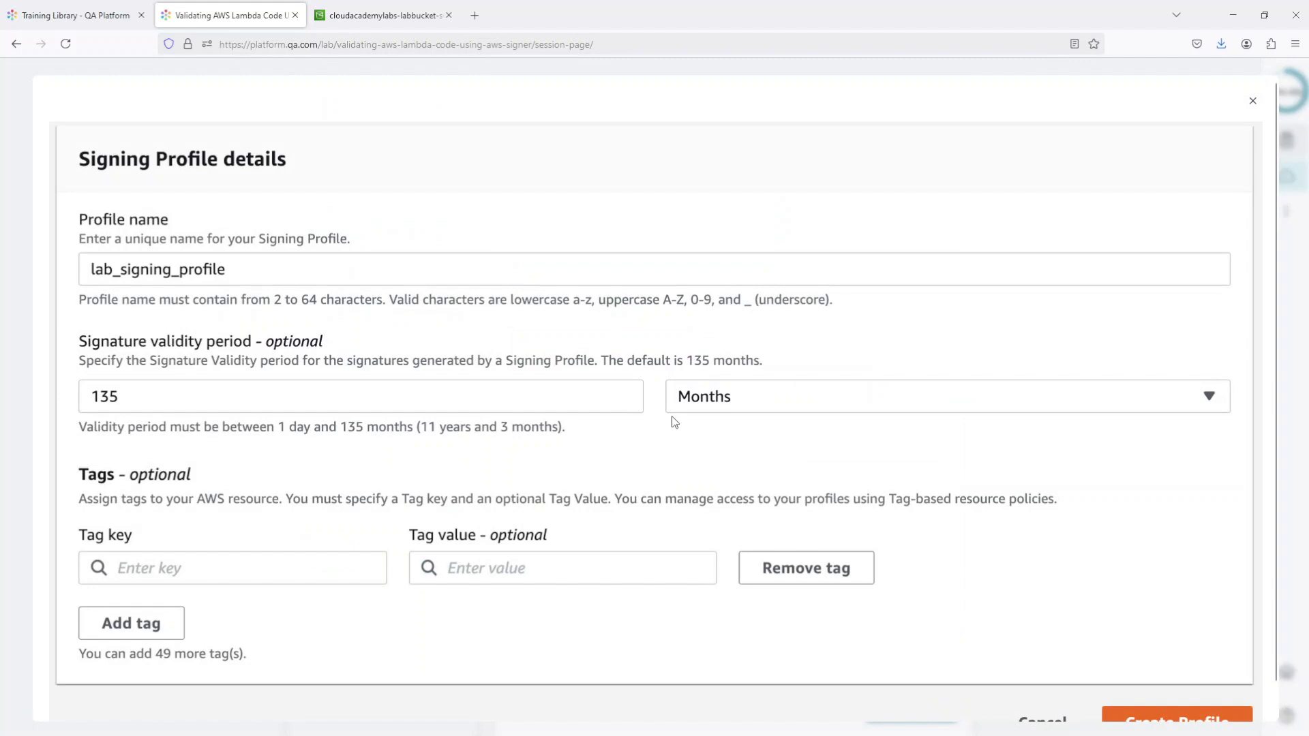
Step: Close the enlarged Signing Profile details screenshot and read the lab instructions on creating the profile and configuring a signing job
{"action": "scroll", "coordinate": [672, 420], "scroll_direction": "down", "scroll_amount": 1}
{"action": "scroll", "coordinate": [675, 421], "scroll_direction": "up", "scroll_amount": 1}
{"action": "left_click", "coordinate": [1253, 102]}
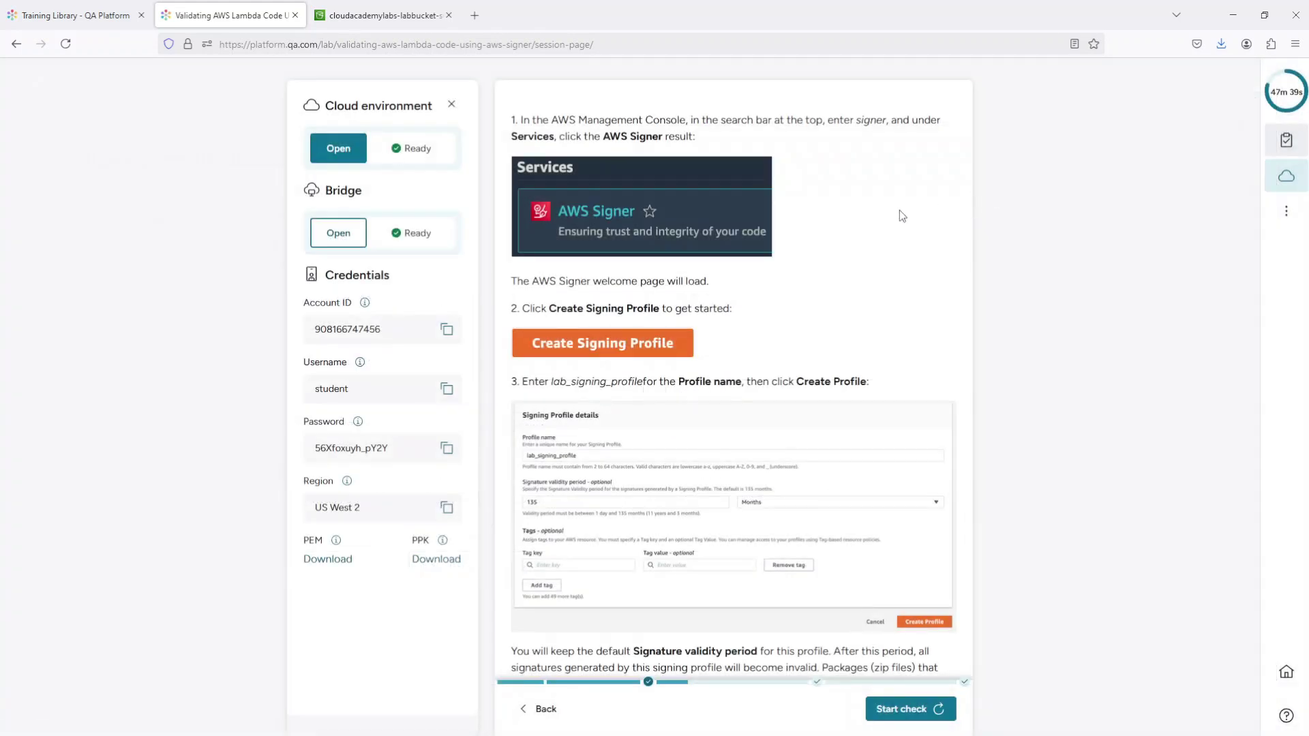
{"action": "scroll", "coordinate": [894, 211], "scroll_direction": "down", "scroll_amount": 5}
{"action": "scroll", "coordinate": [893, 218], "scroll_direction": "down", "scroll_amount": 2}
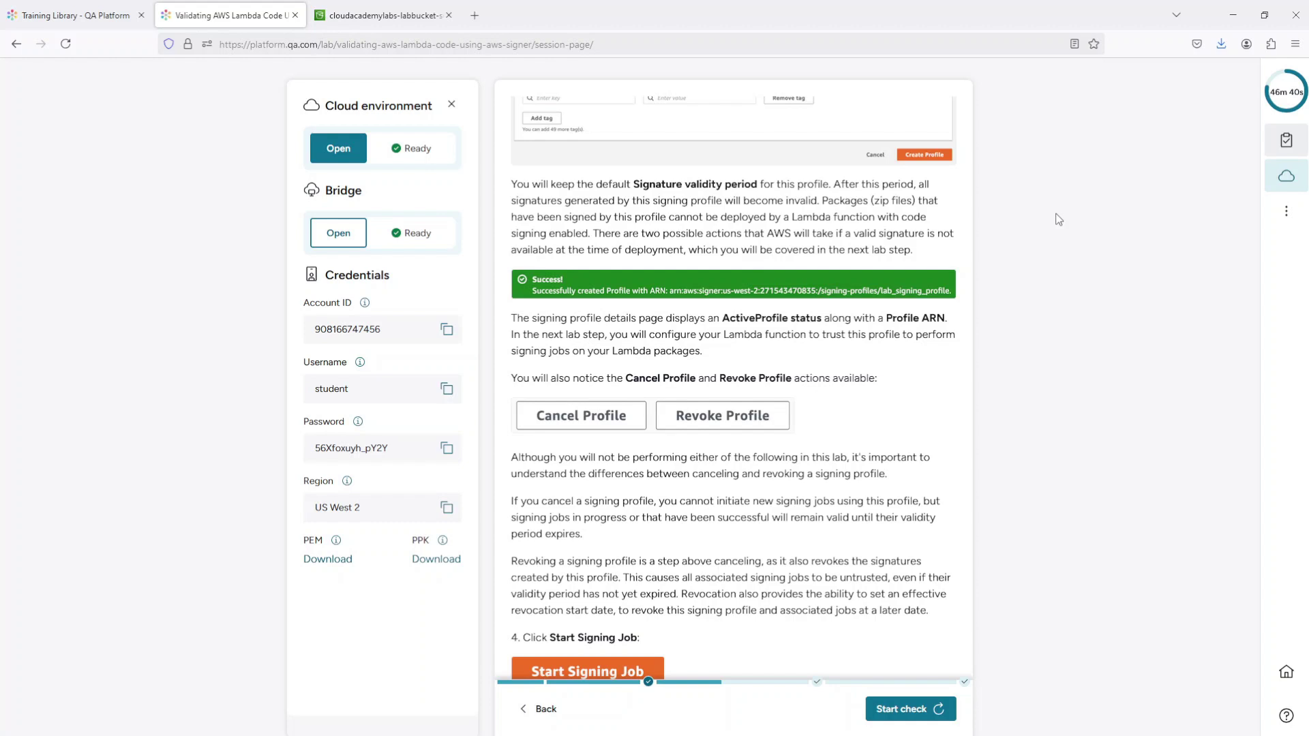
{"action": "scroll", "coordinate": [880, 318], "scroll_direction": "down", "scroll_amount": 5}
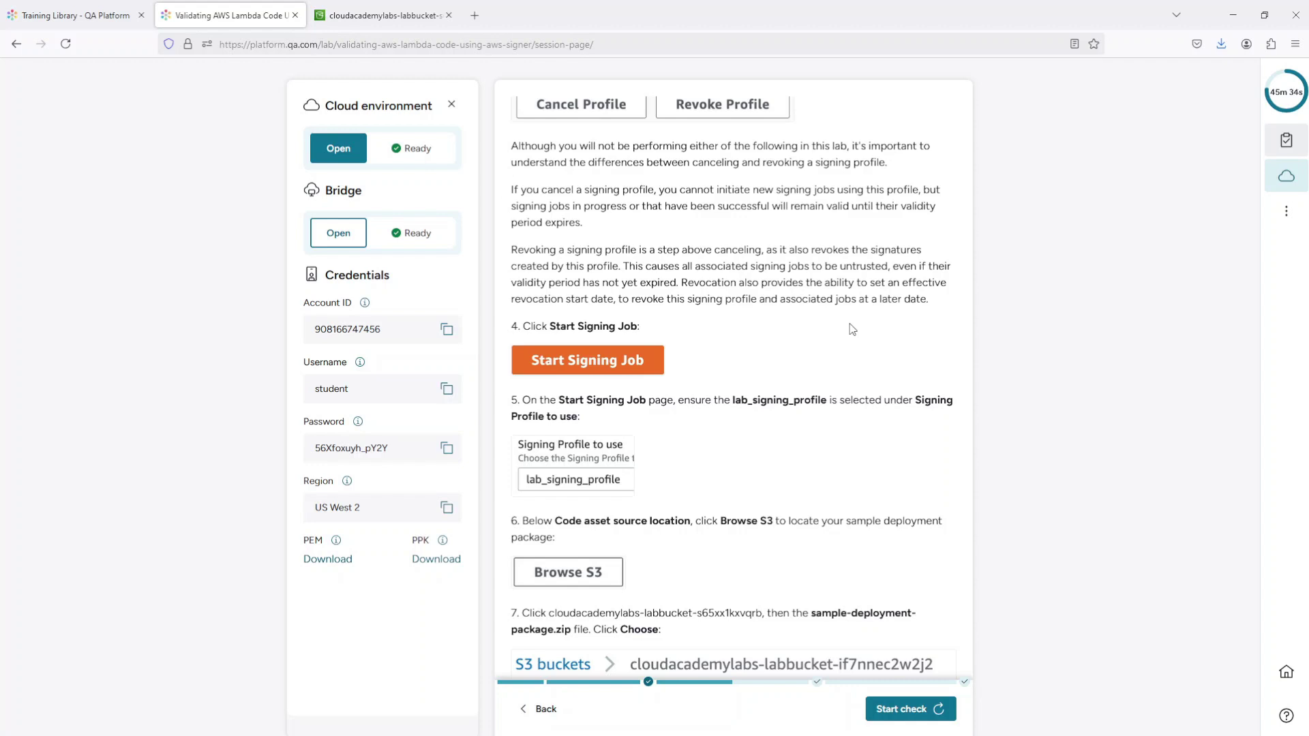
{"action": "scroll", "coordinate": [851, 322], "scroll_direction": "down", "scroll_amount": 5}
{"action": "scroll", "coordinate": [846, 322], "scroll_direction": "down", "scroll_amount": 1}
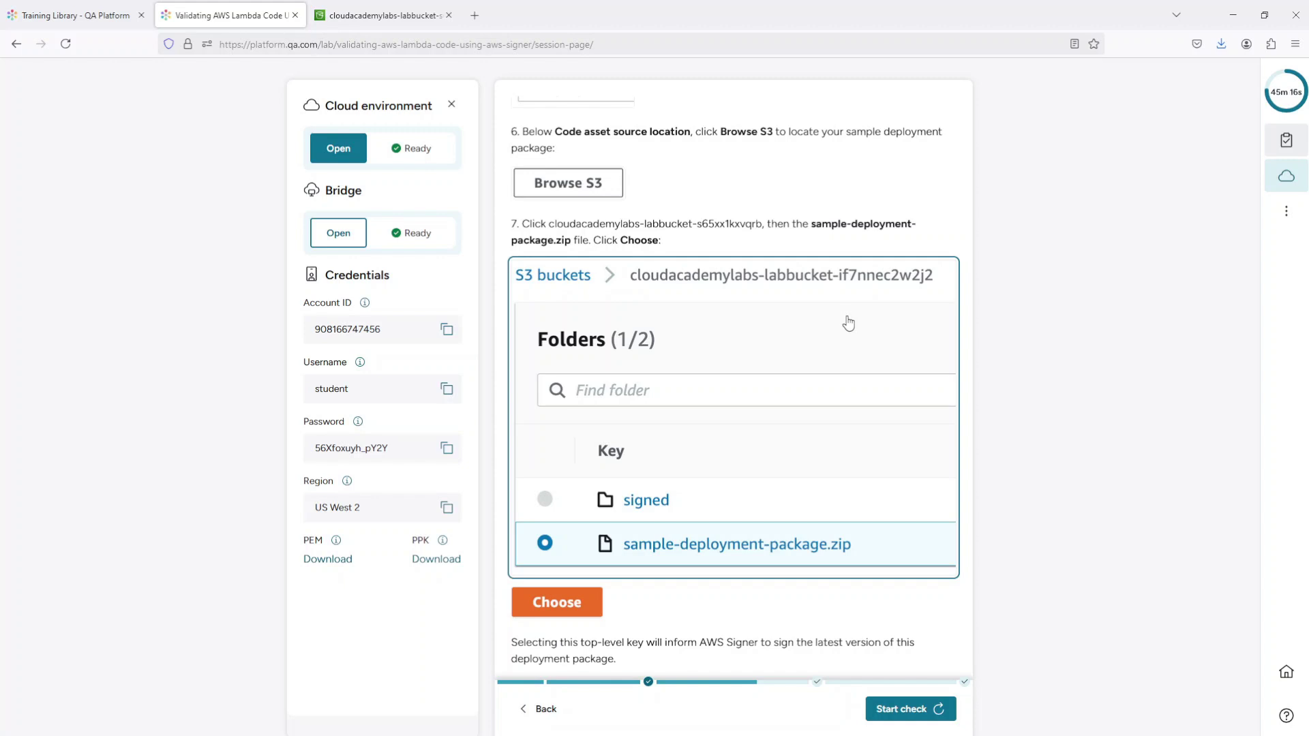
{"action": "scroll", "coordinate": [849, 323], "scroll_direction": "down", "scroll_amount": 6}
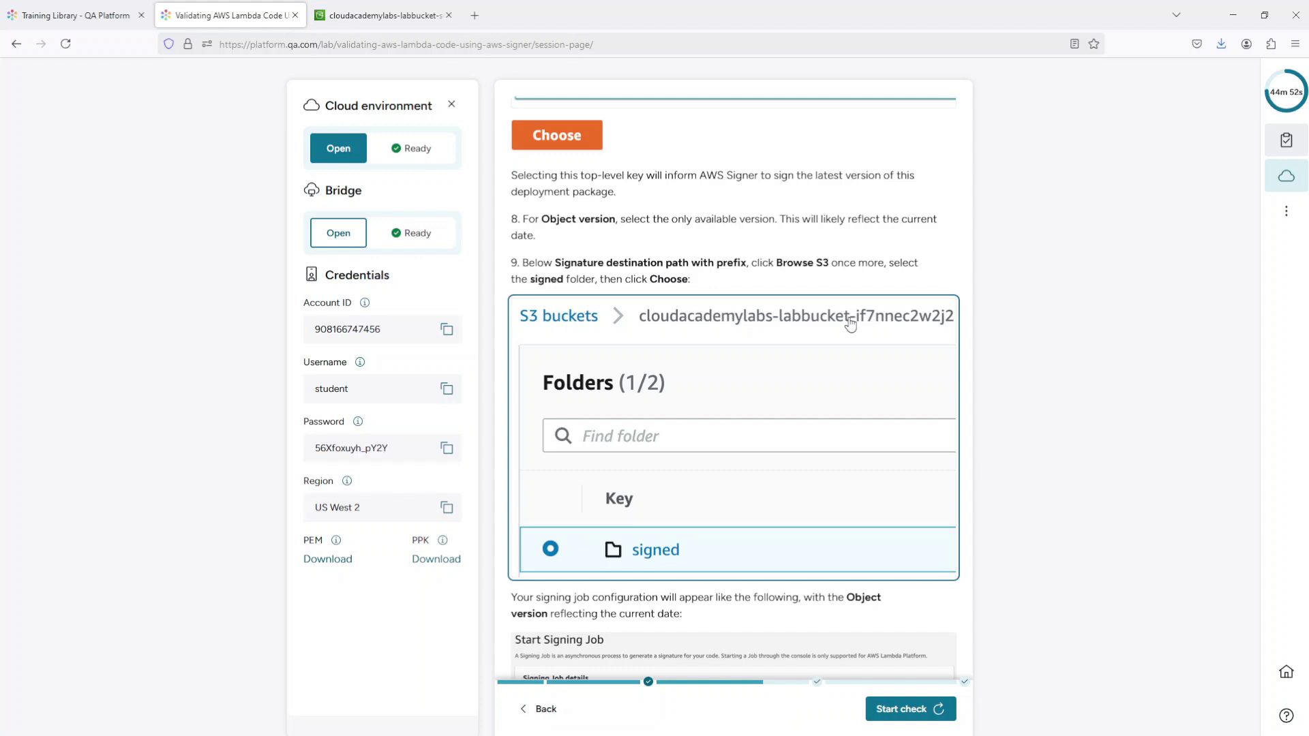
{"action": "scroll", "coordinate": [850, 321], "scroll_direction": "down", "scroll_amount": 2}
{"action": "scroll", "coordinate": [850, 314], "scroll_direction": "down", "scroll_amount": 2}
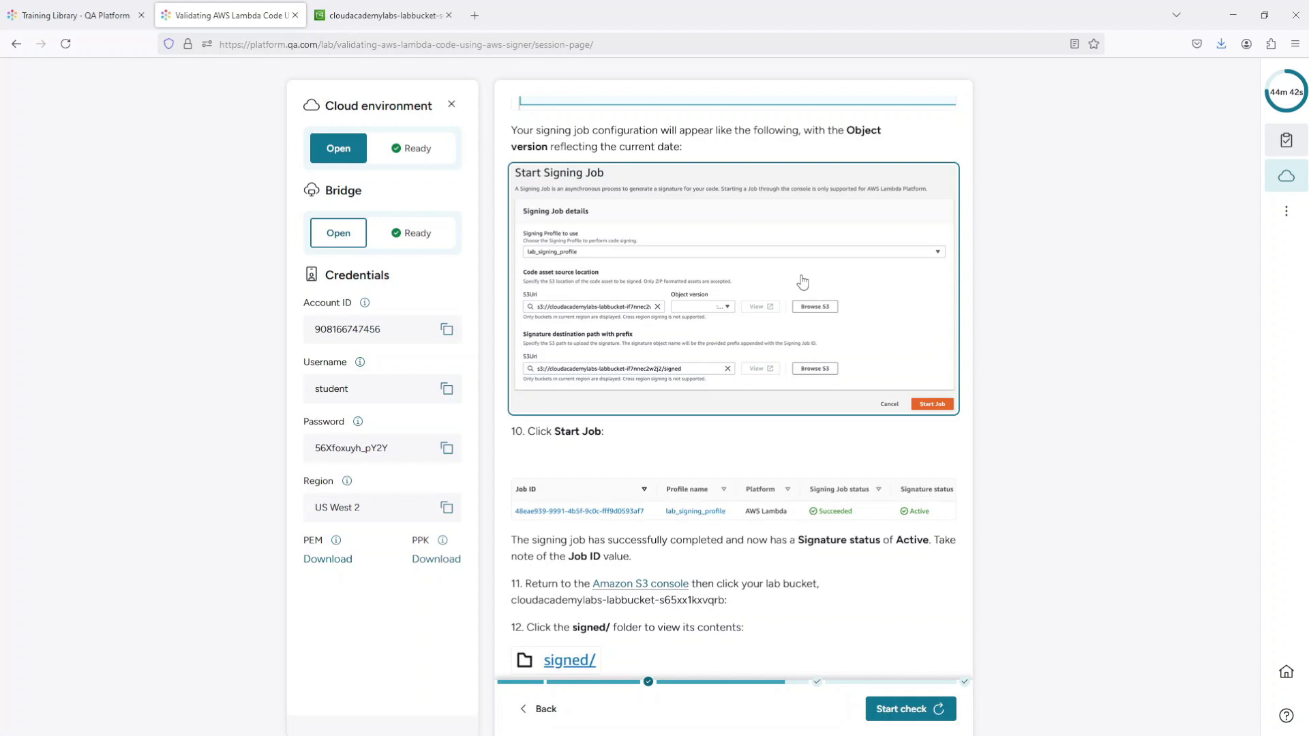
Step: Enlarge the Start Signing Job screenshot in the lab instructions, examine the full job configuration, and close it
{"action": "scroll", "coordinate": [802, 281], "scroll_direction": "up", "scroll_amount": 4}
{"action": "scroll", "coordinate": [803, 283], "scroll_direction": "down", "scroll_amount": 2}
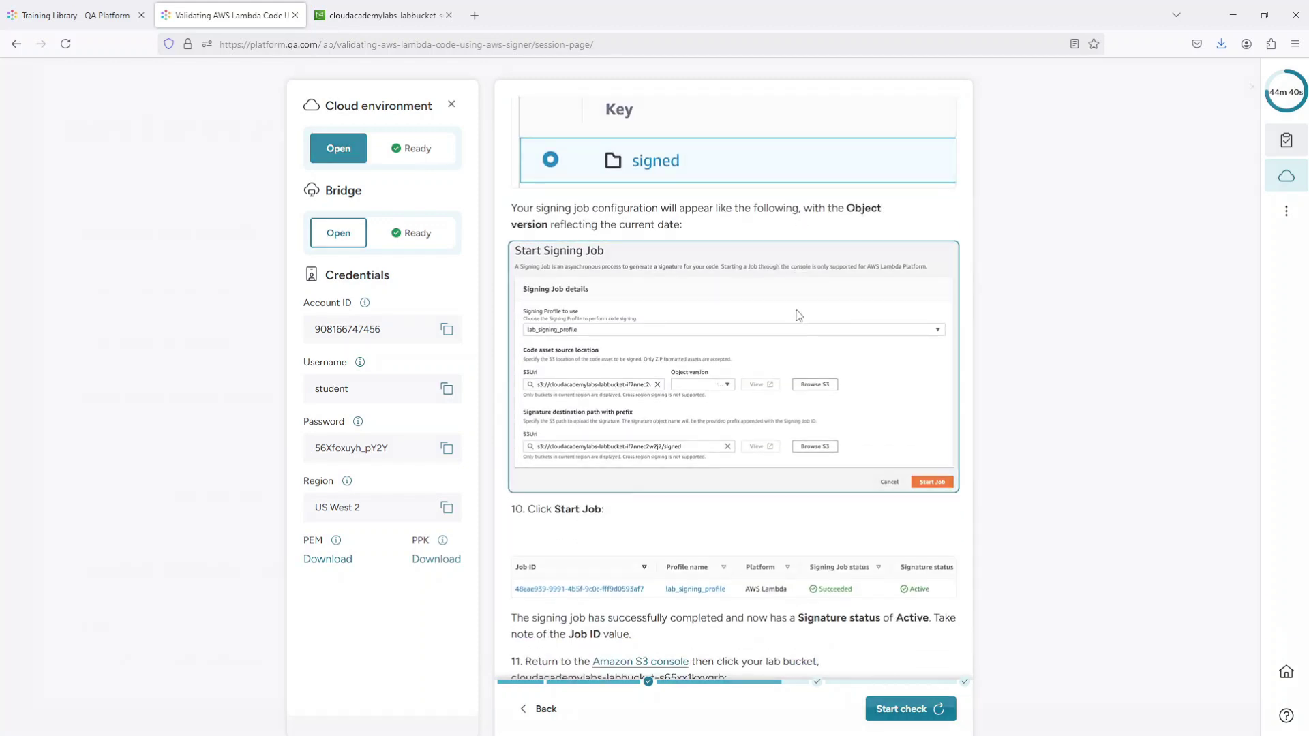
{"action": "left_click", "coordinate": [799, 314]}
{"action": "scroll", "coordinate": [799, 314], "scroll_direction": "down", "scroll_amount": 2}
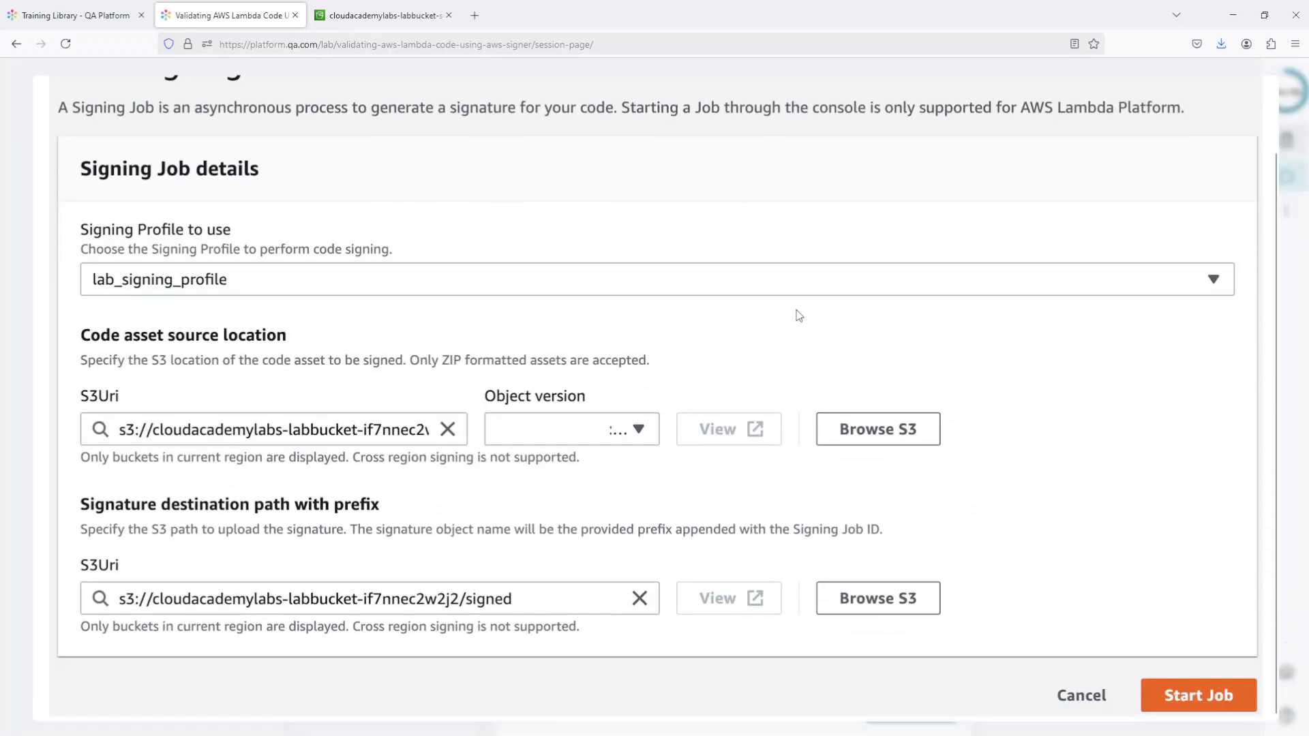
{"action": "scroll", "coordinate": [799, 315], "scroll_direction": "up", "scroll_amount": 2}
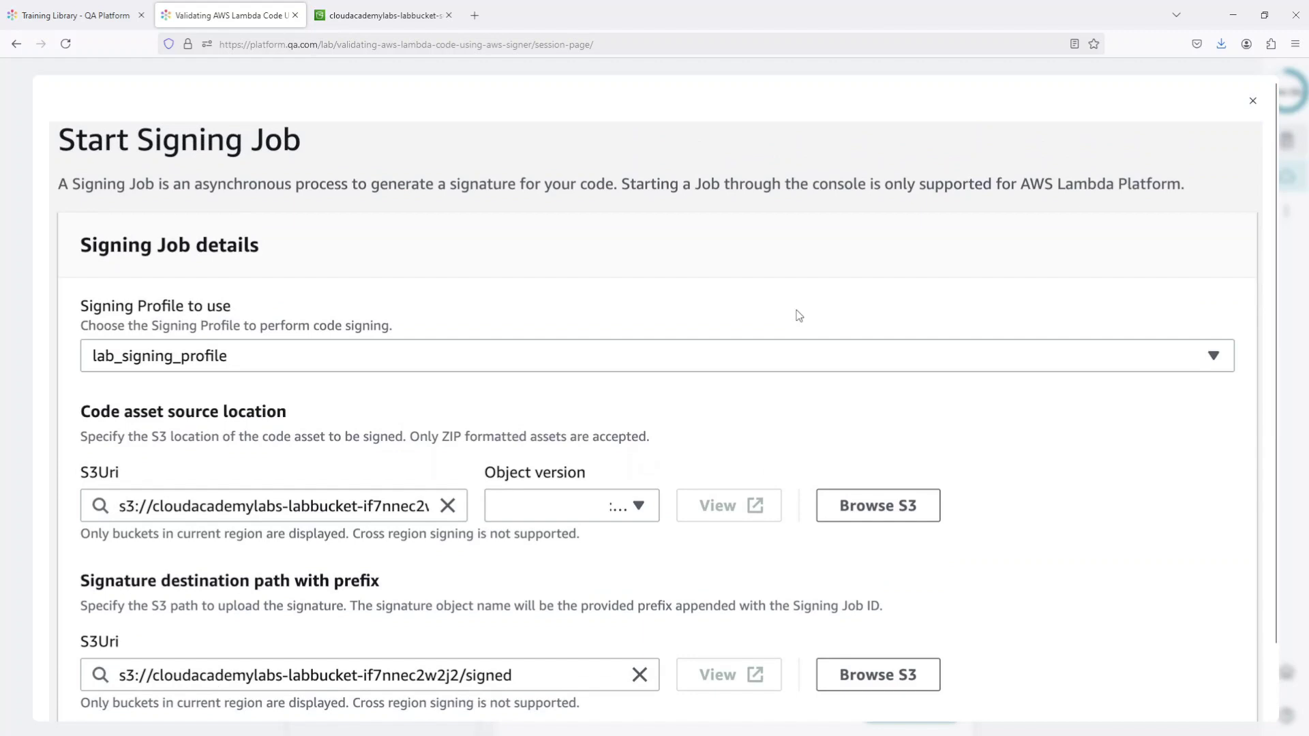
{"action": "left_click", "coordinate": [1254, 101]}
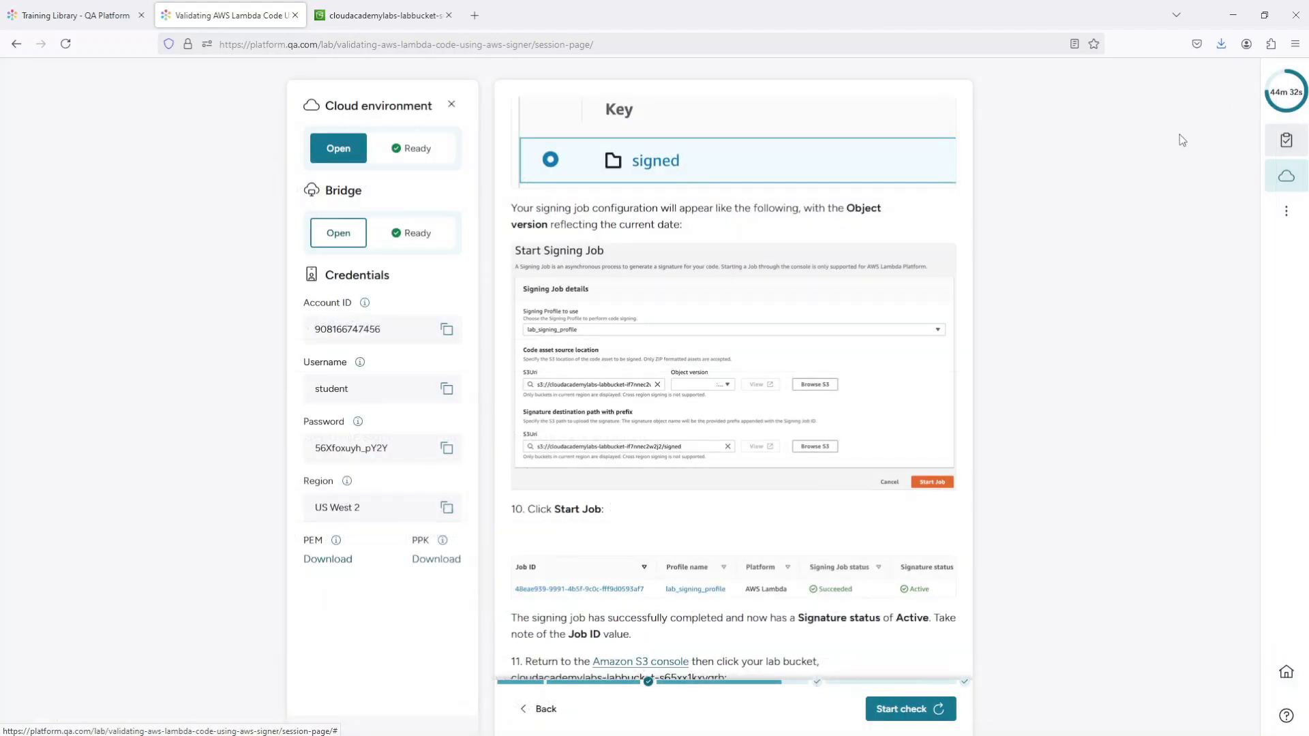
Step: Read the remaining signing job instructions, view the completed job table screenshot enlarged, and close it
{"action": "scroll", "coordinate": [771, 366], "scroll_direction": "down", "scroll_amount": 2}
{"action": "scroll", "coordinate": [770, 365], "scroll_direction": "down", "scroll_amount": 4}
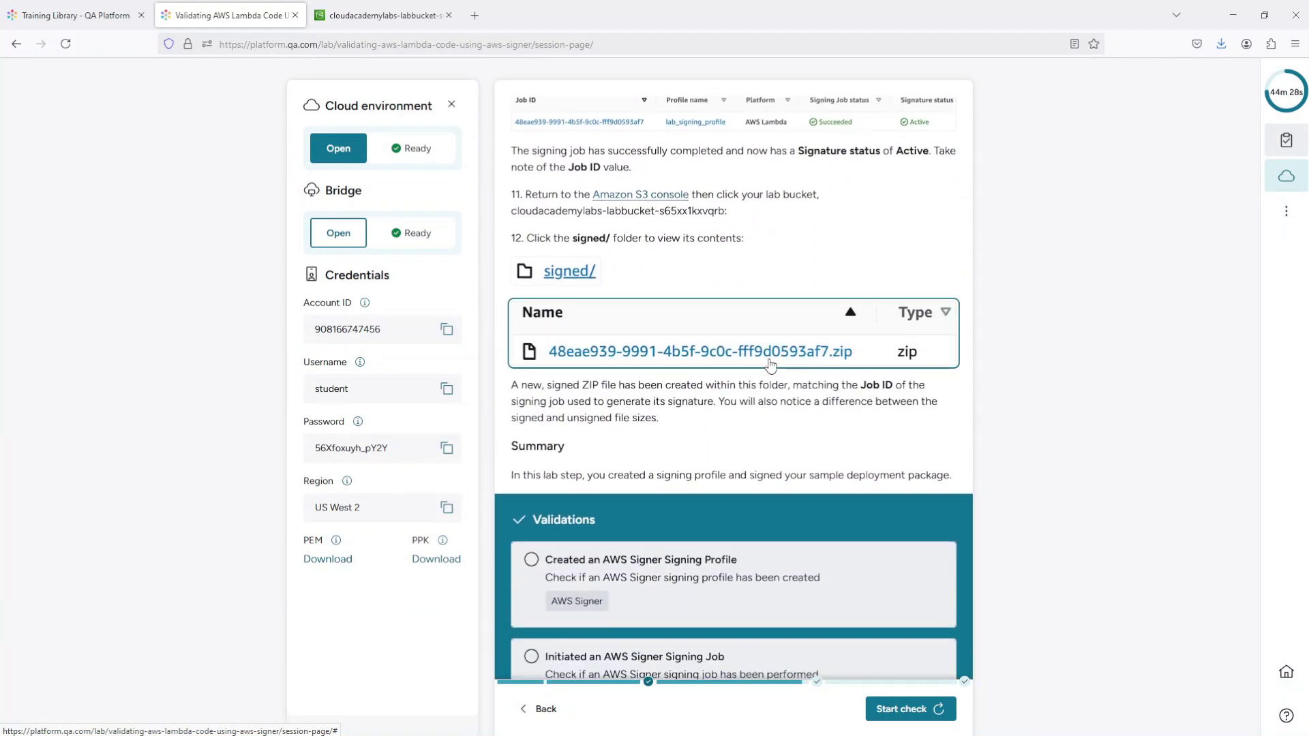
{"action": "scroll", "coordinate": [770, 366], "scroll_direction": "up", "scroll_amount": 1}
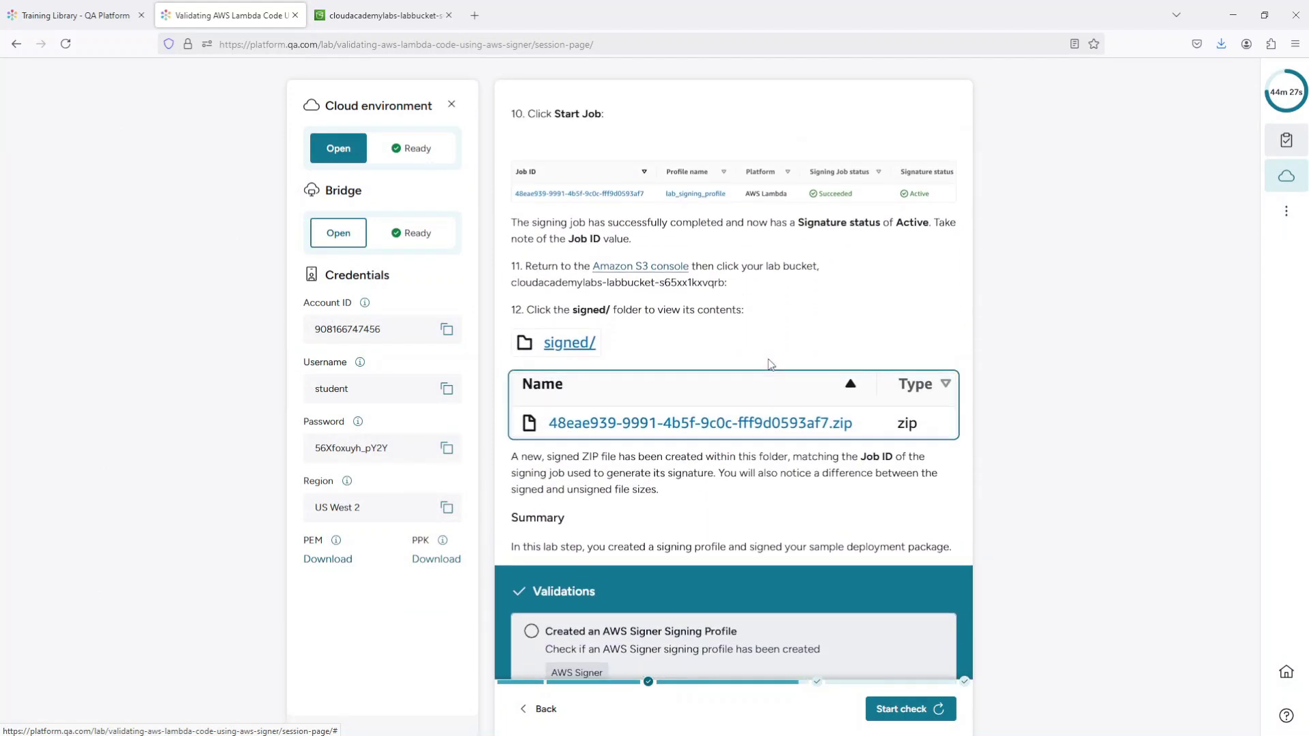
{"action": "left_click", "coordinate": [631, 187]}
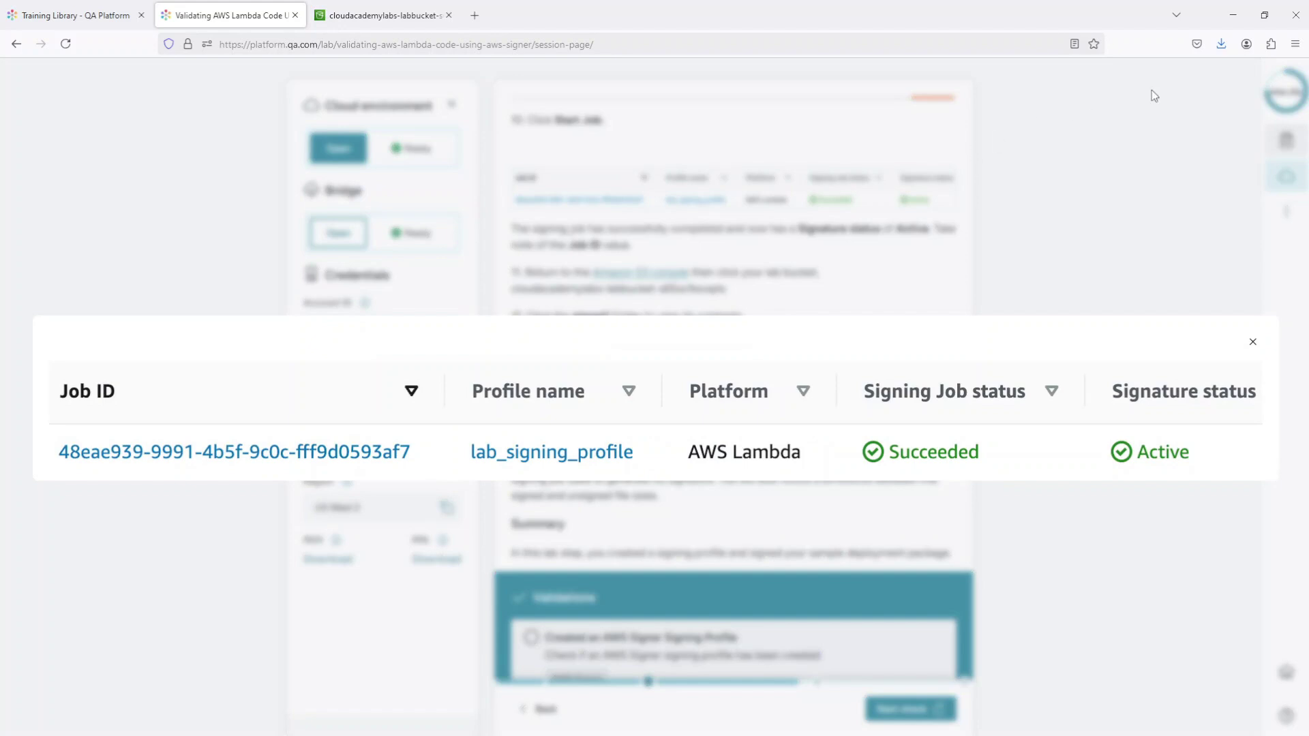
{"action": "left_click", "coordinate": [1251, 342]}
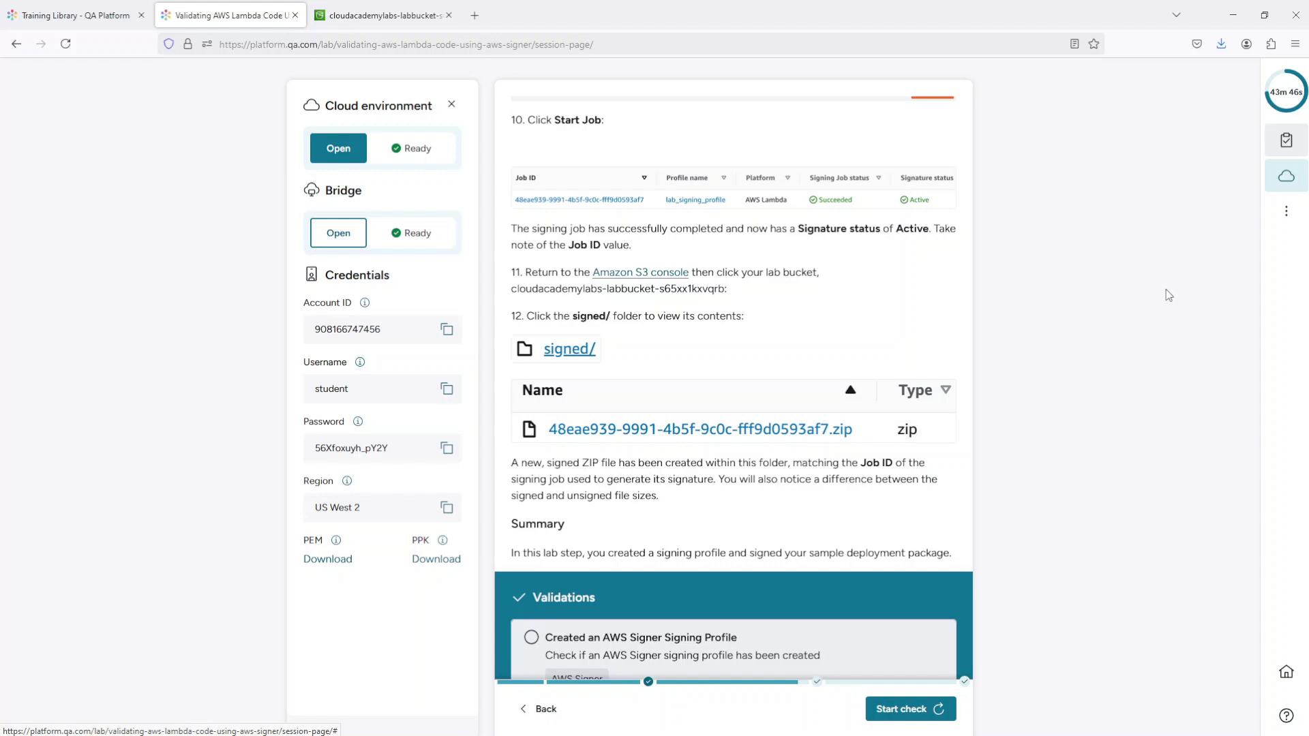
Step: Run the validation checks for the AWS Signer profile and signing job, and return to the beginning of the lab step
{"action": "scroll", "coordinate": [702, 361], "scroll_direction": "down", "scroll_amount": 3}
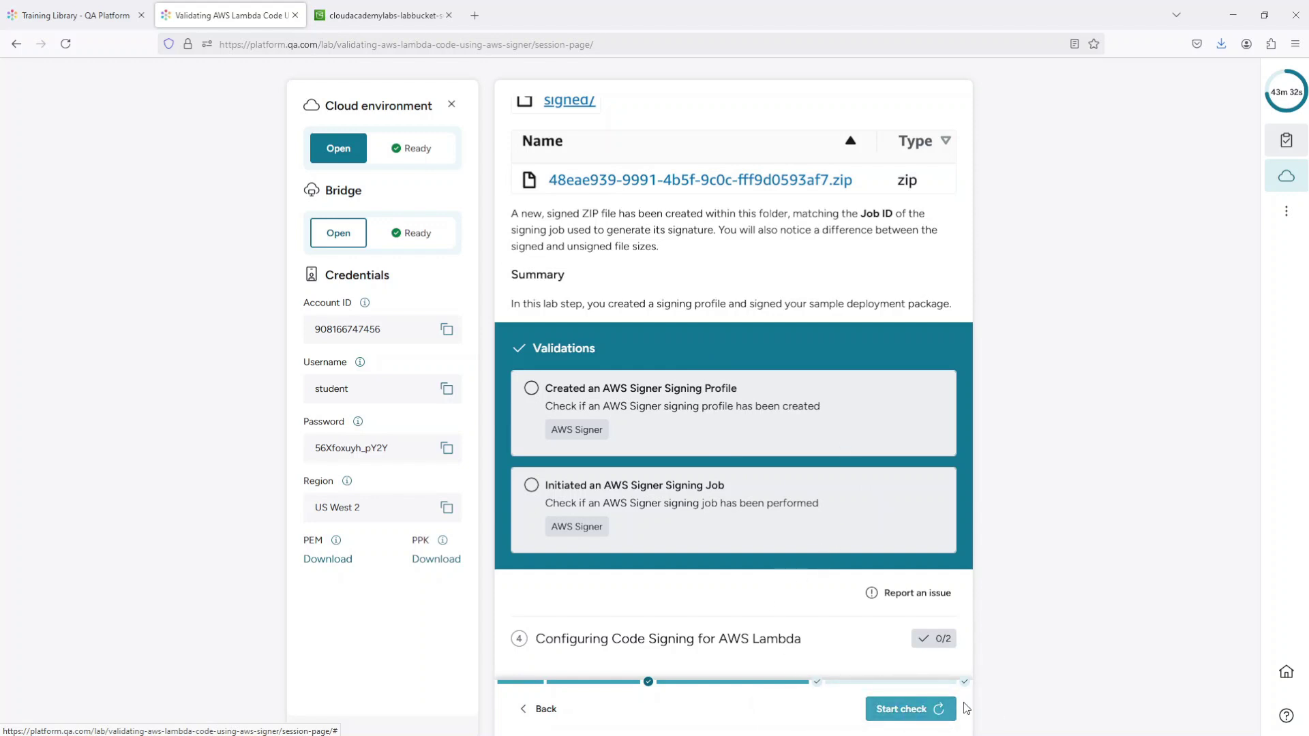
{"action": "left_click", "coordinate": [916, 715]}
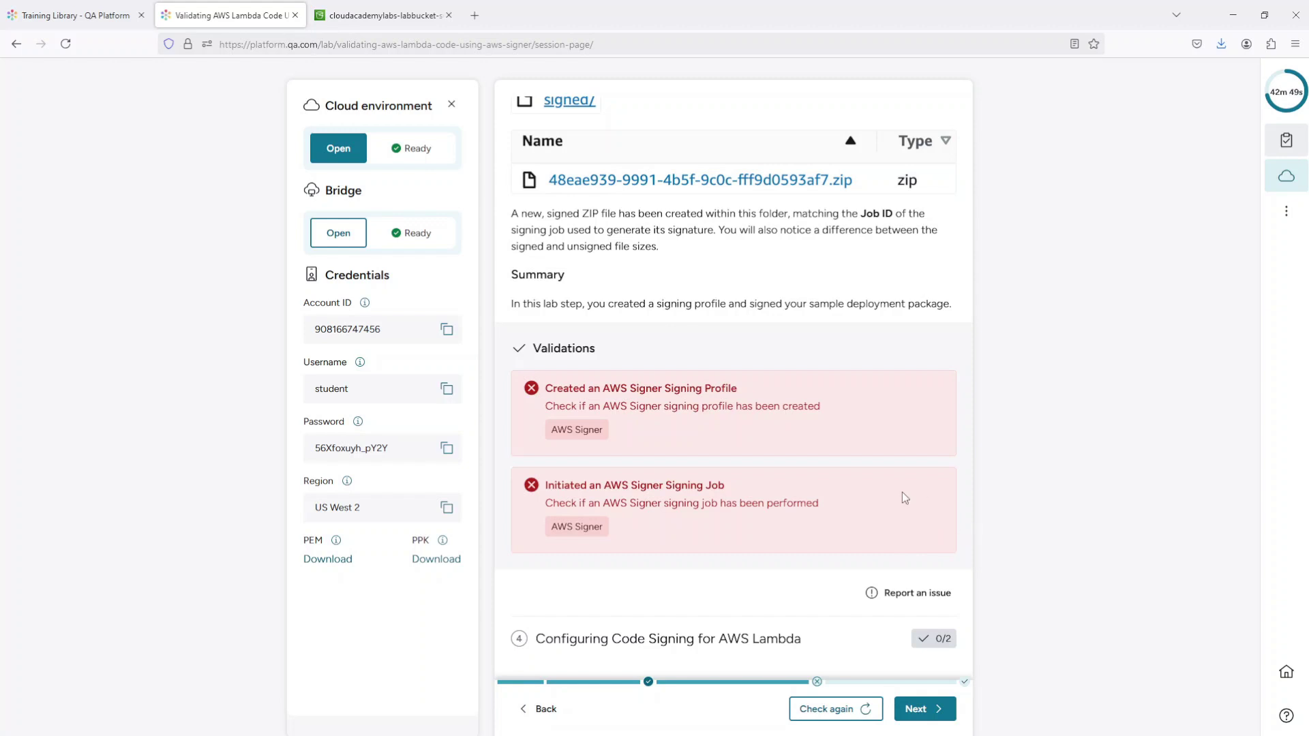
{"action": "scroll", "coordinate": [902, 493], "scroll_direction": "up", "scroll_amount": 6}
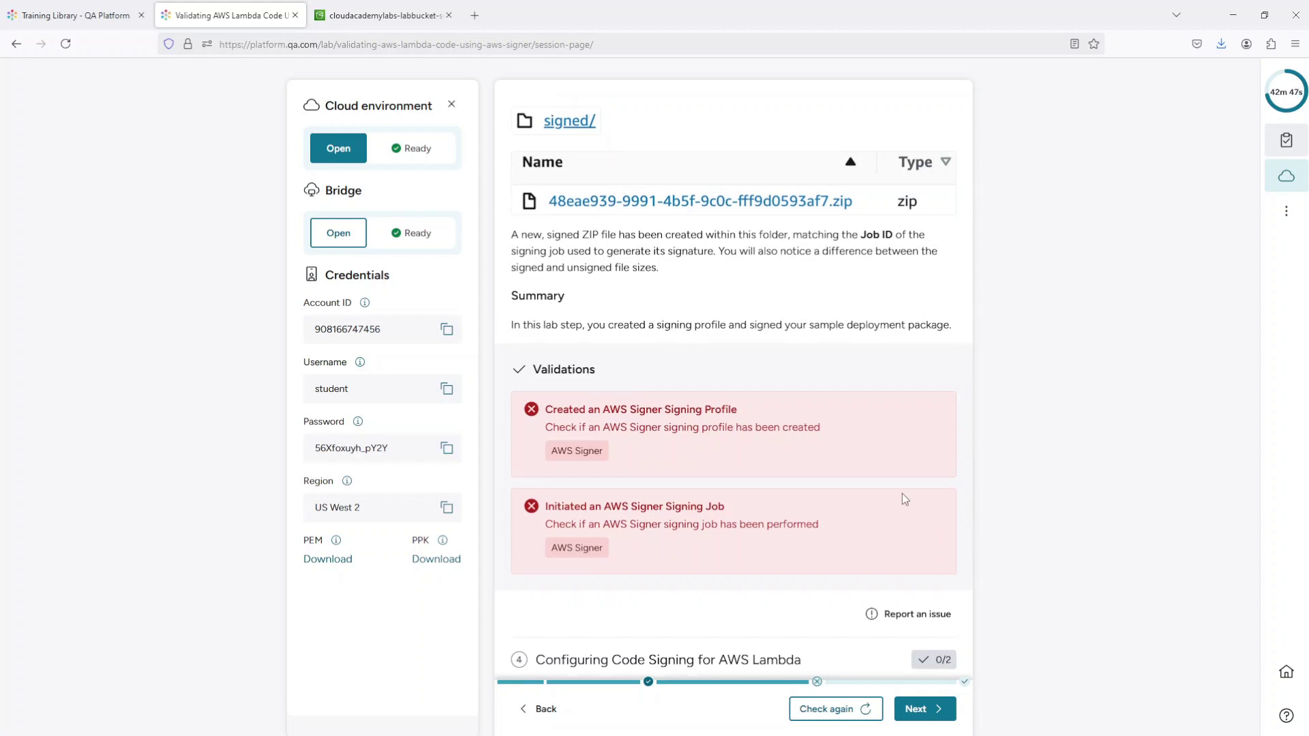
{"action": "scroll", "coordinate": [904, 499], "scroll_direction": "up", "scroll_amount": 10}
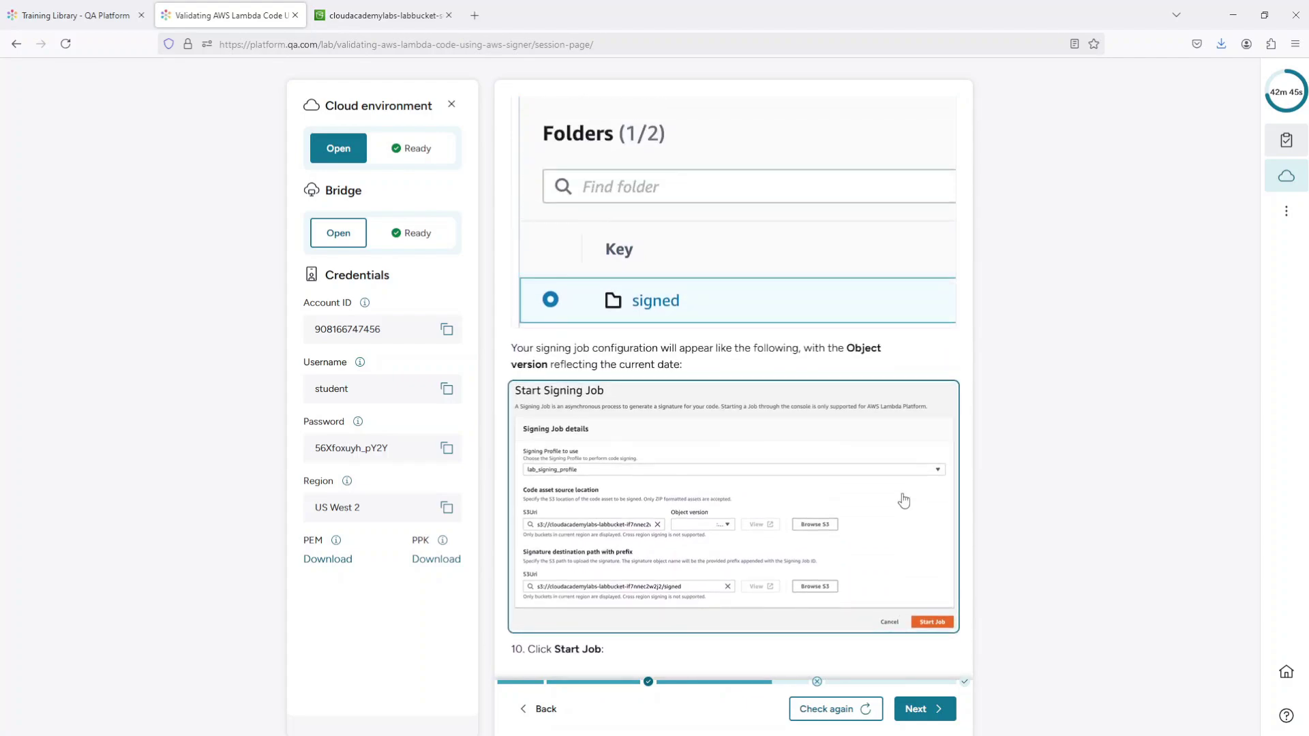
{"action": "scroll", "coordinate": [904, 499], "scroll_direction": "up", "scroll_amount": 15}
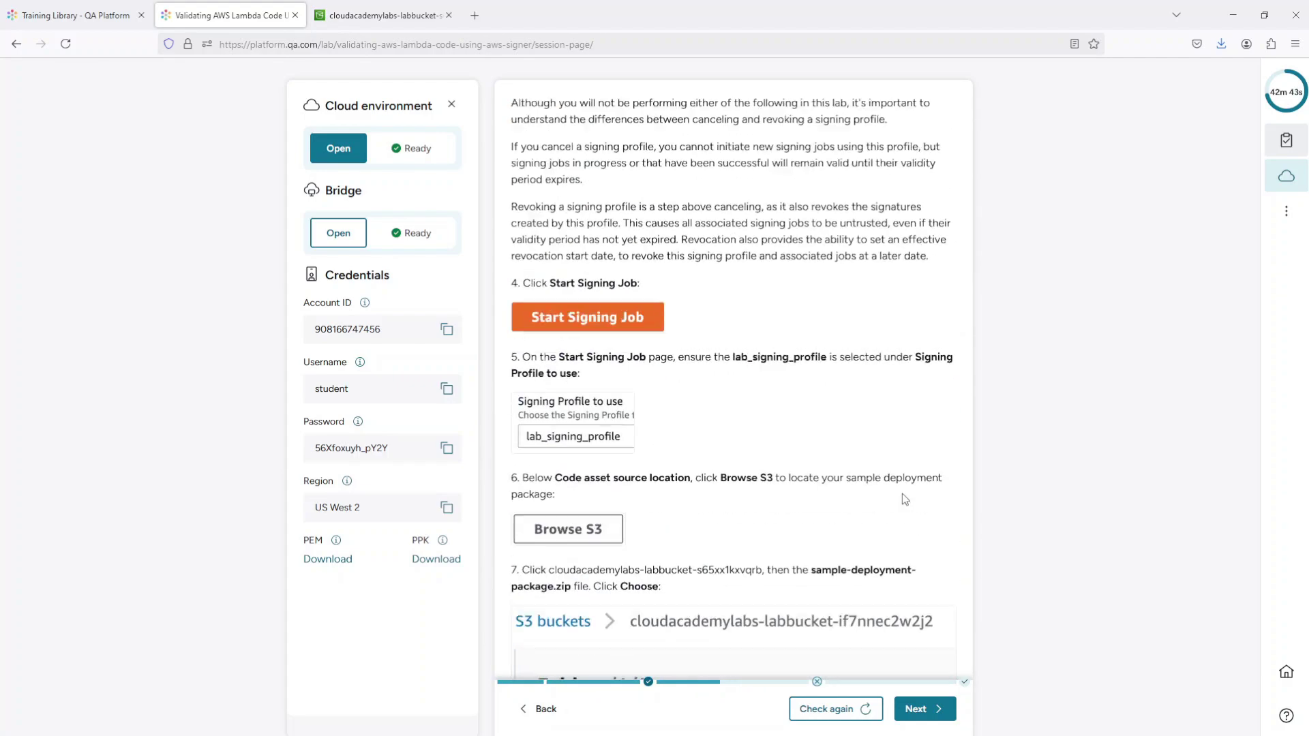
{"action": "scroll", "coordinate": [903, 494], "scroll_direction": "up", "scroll_amount": 12}
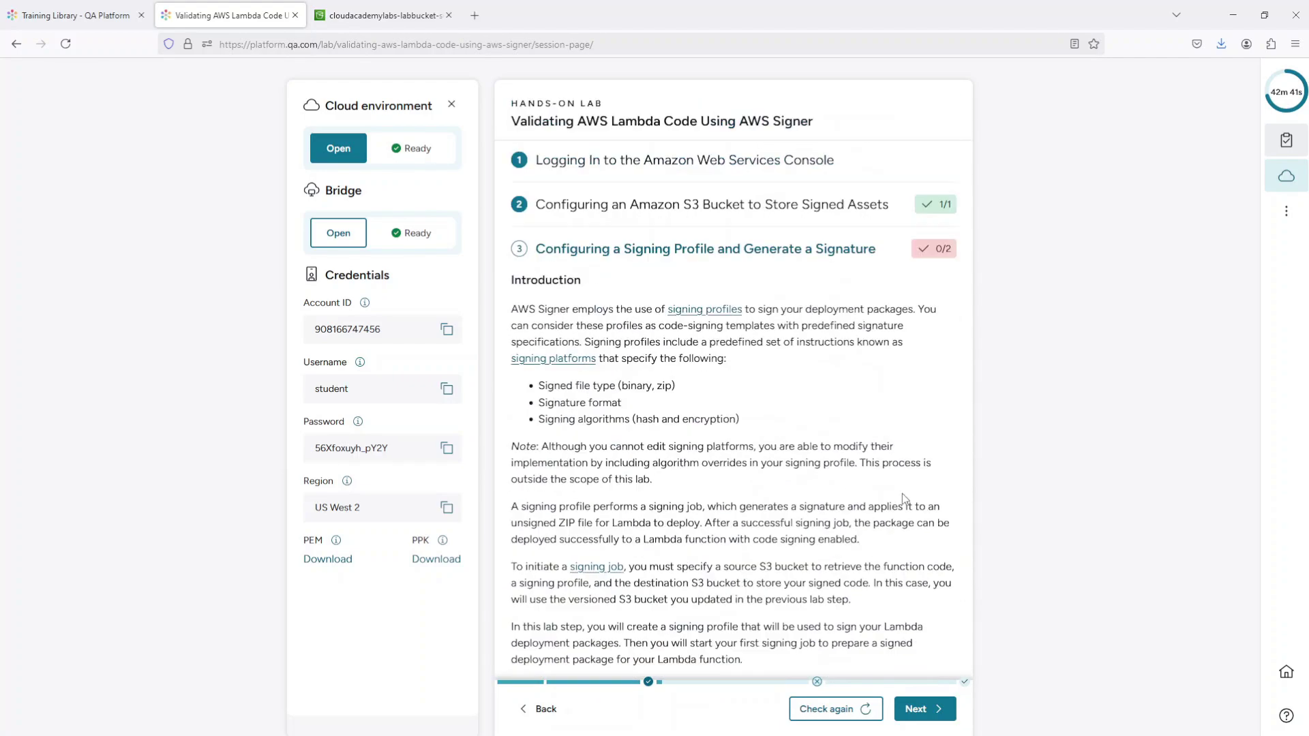
Step: Copy the profile name lab_signing_profile from instruction 3 of the signing profile lab step
{"action": "scroll", "coordinate": [903, 500], "scroll_direction": "down", "scroll_amount": 6}
{"action": "scroll", "coordinate": [903, 499], "scroll_direction": "down", "scroll_amount": 5}
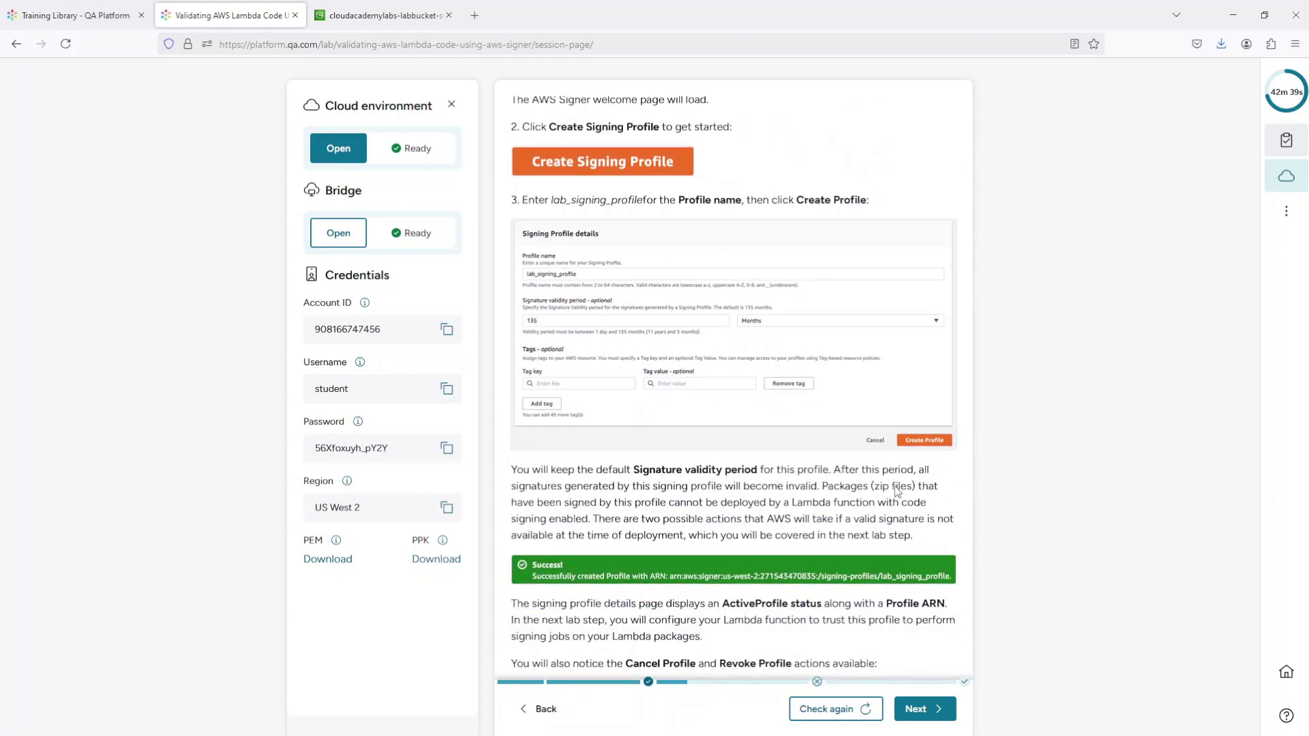
{"action": "left_click_drag", "start_coordinate": [551, 202], "coordinate": [644, 205]}
{"action": "key", "text": "ctrl+c"}
{"action": "left_click", "coordinate": [552, 200]}
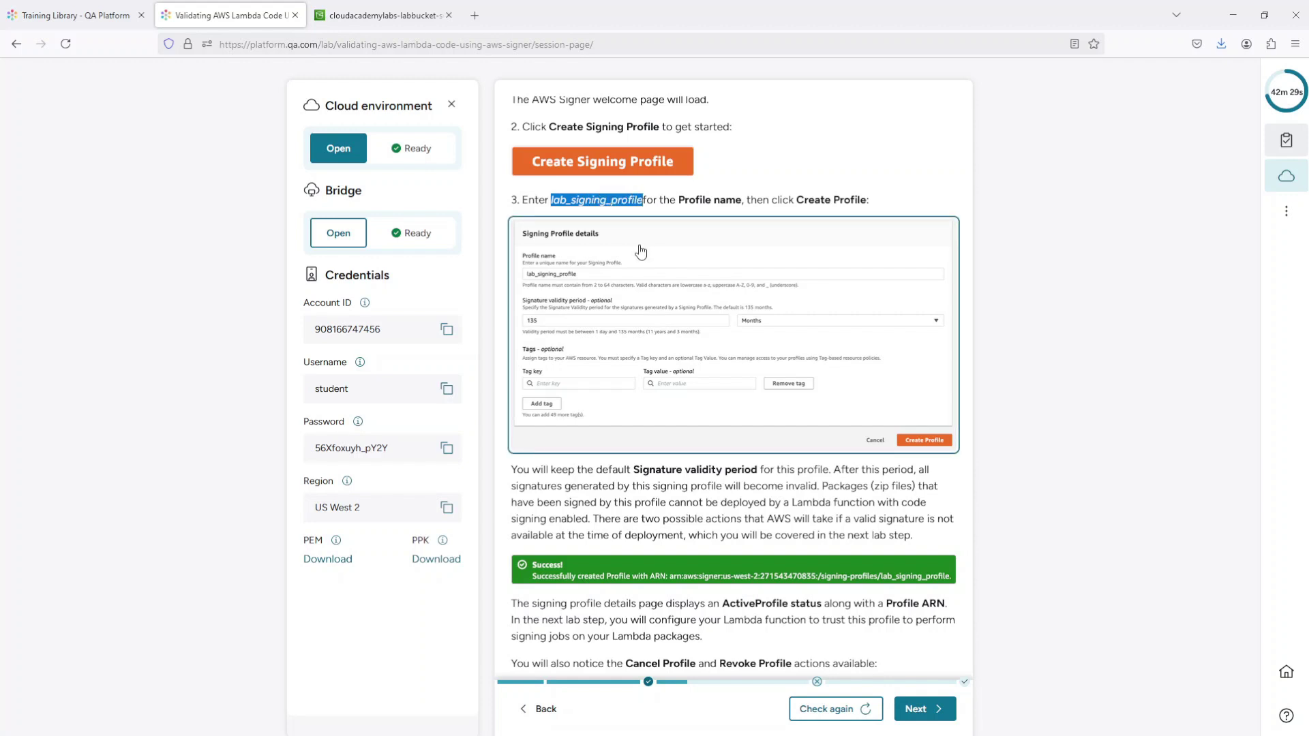
Step: In the AWS console, search for "signer", add AWS Signer to the favorites, and open the service
{"action": "left_click", "coordinate": [402, 19]}
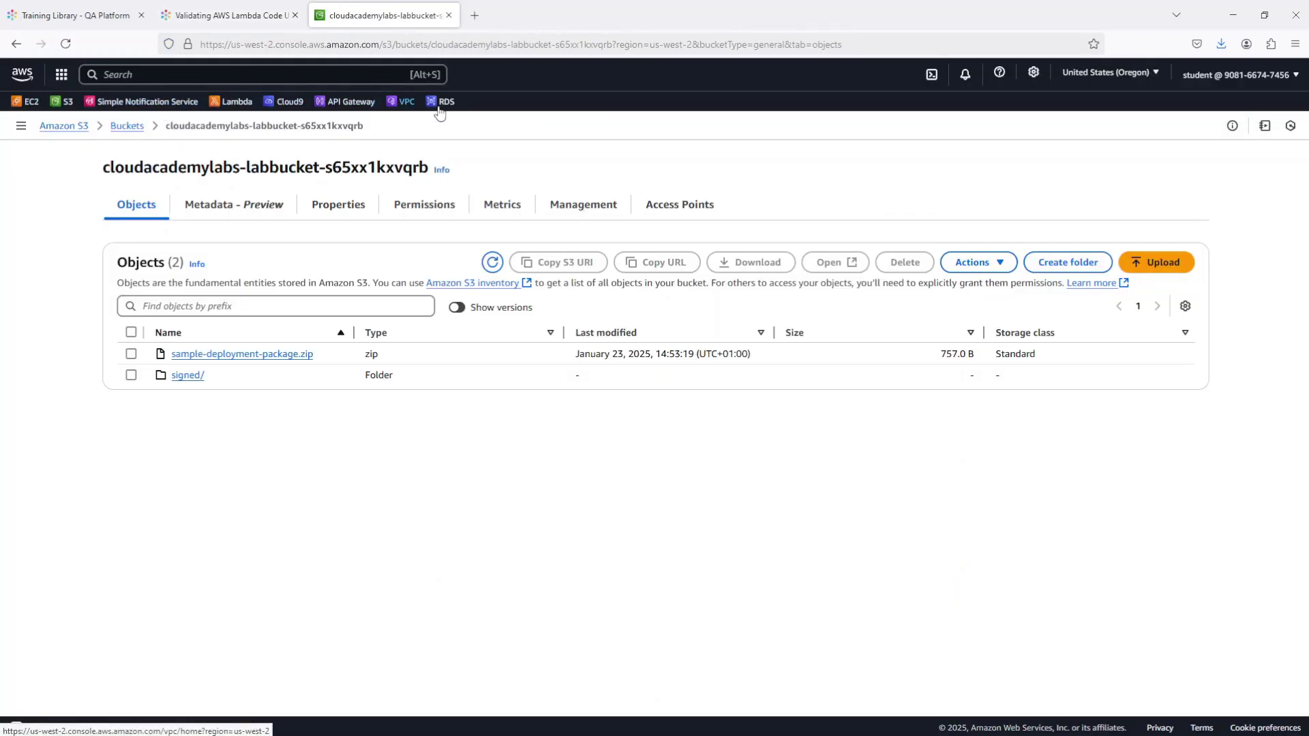
{"action": "left_click", "coordinate": [335, 81]}
{"action": "type", "text": "si"}
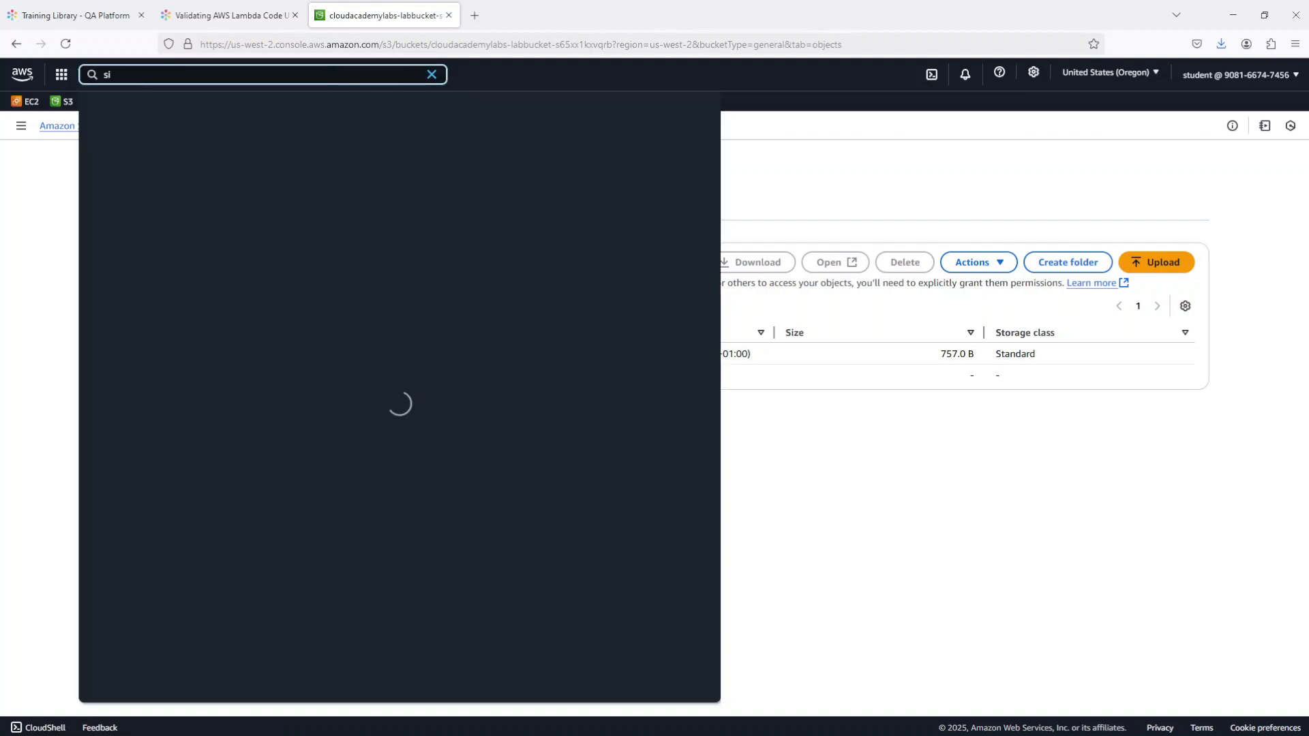
{"action": "type", "text": "gner"}
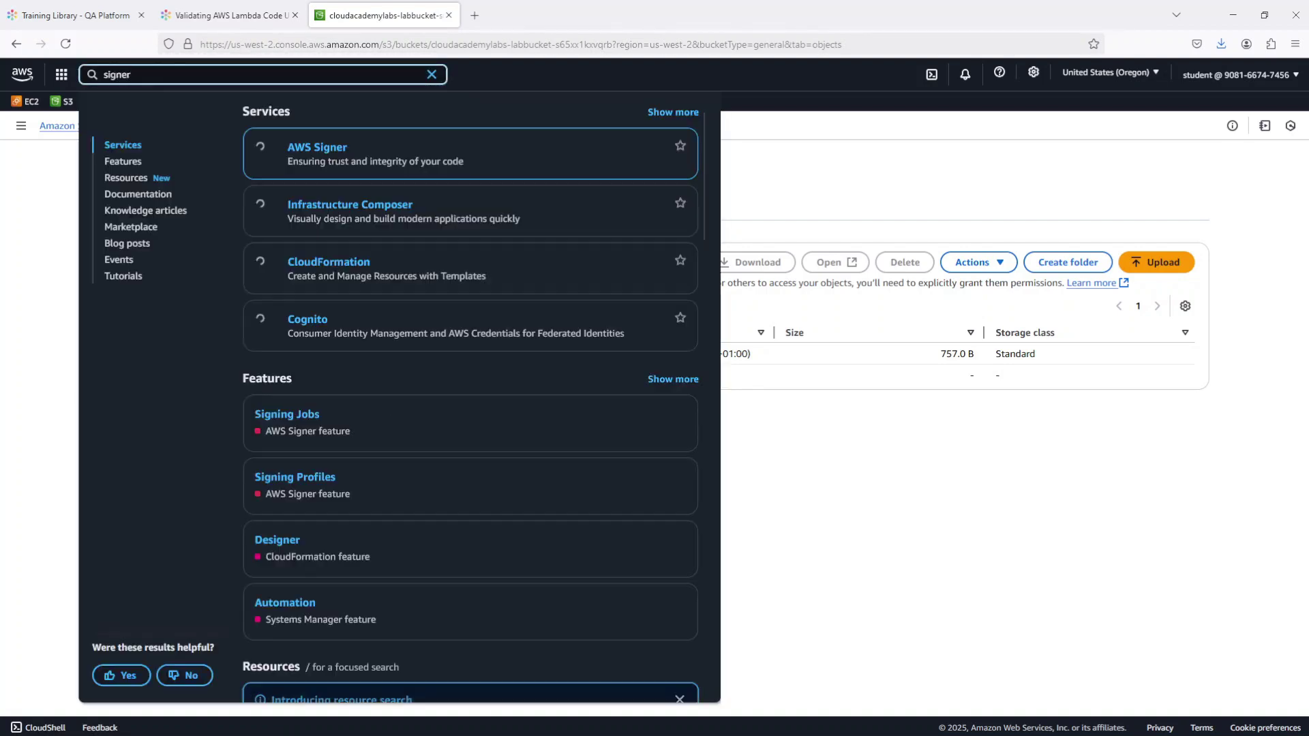
{"action": "mouse_move", "coordinate": [339, 146]}
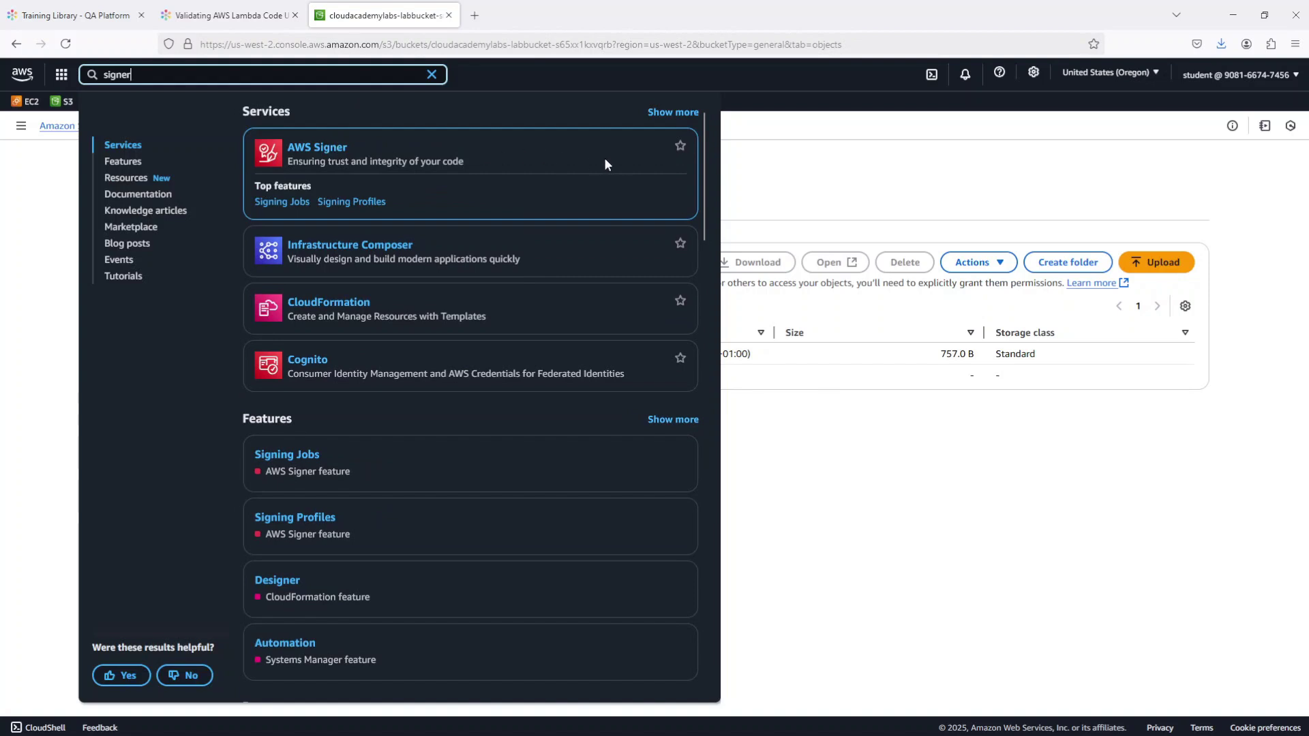
{"action": "left_click", "coordinate": [679, 146]}
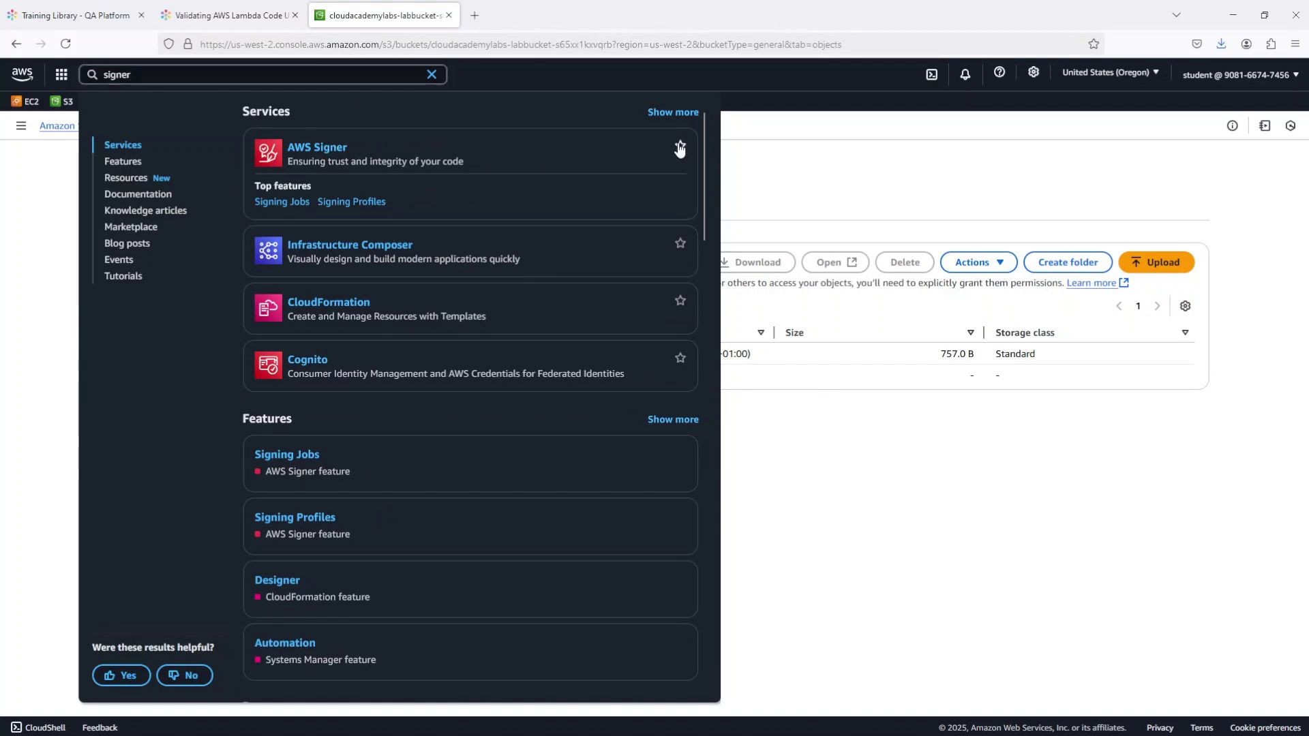
{"action": "left_click", "coordinate": [317, 148]}
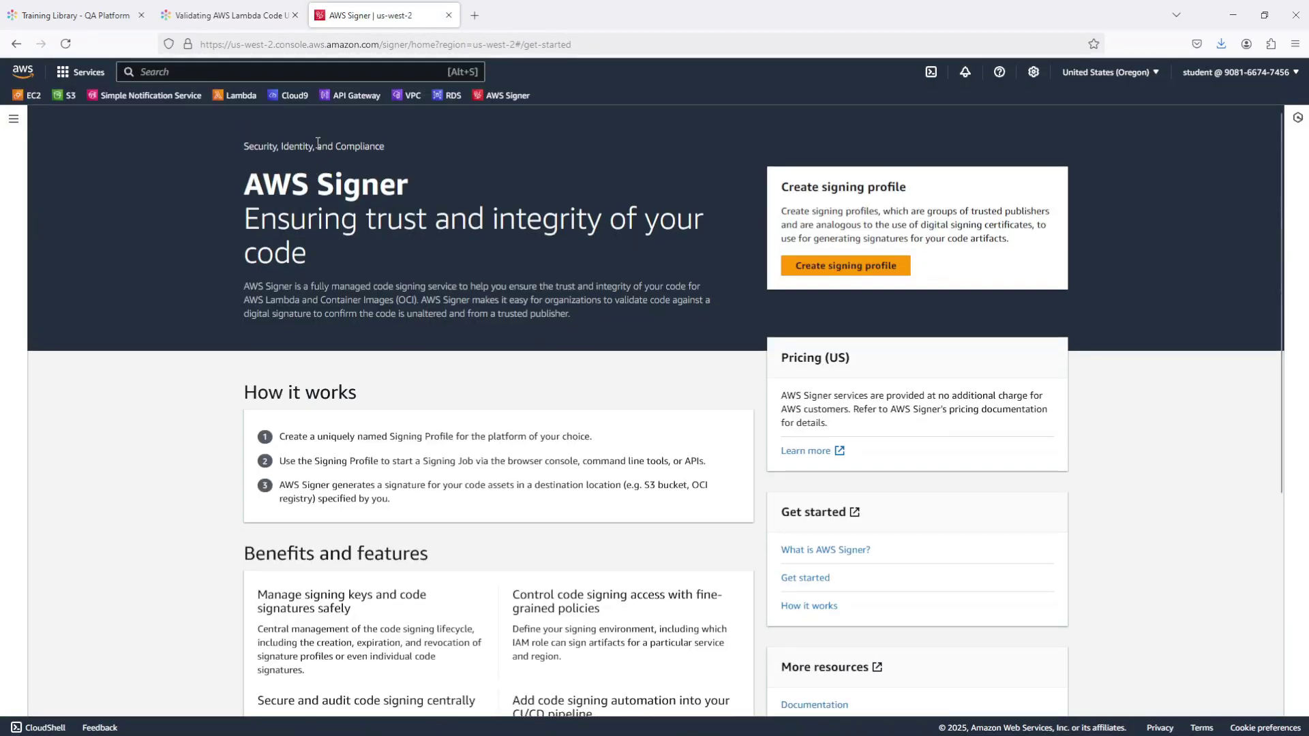
Step: Look over the AWS Signer welcome page, start a new signing profile, and name it lab_signing_profile
{"action": "scroll", "coordinate": [293, 428], "scroll_direction": "down", "scroll_amount": 5}
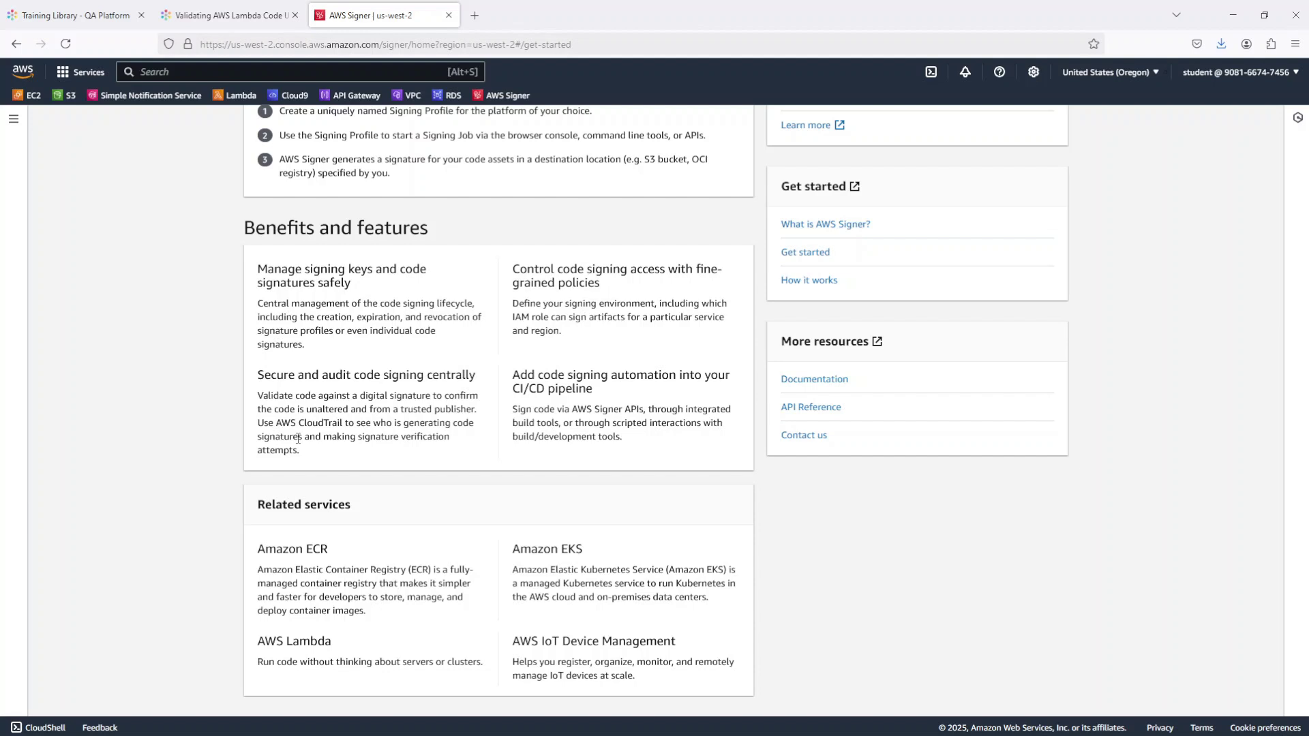
{"action": "scroll", "coordinate": [298, 438], "scroll_direction": "up", "scroll_amount": 5}
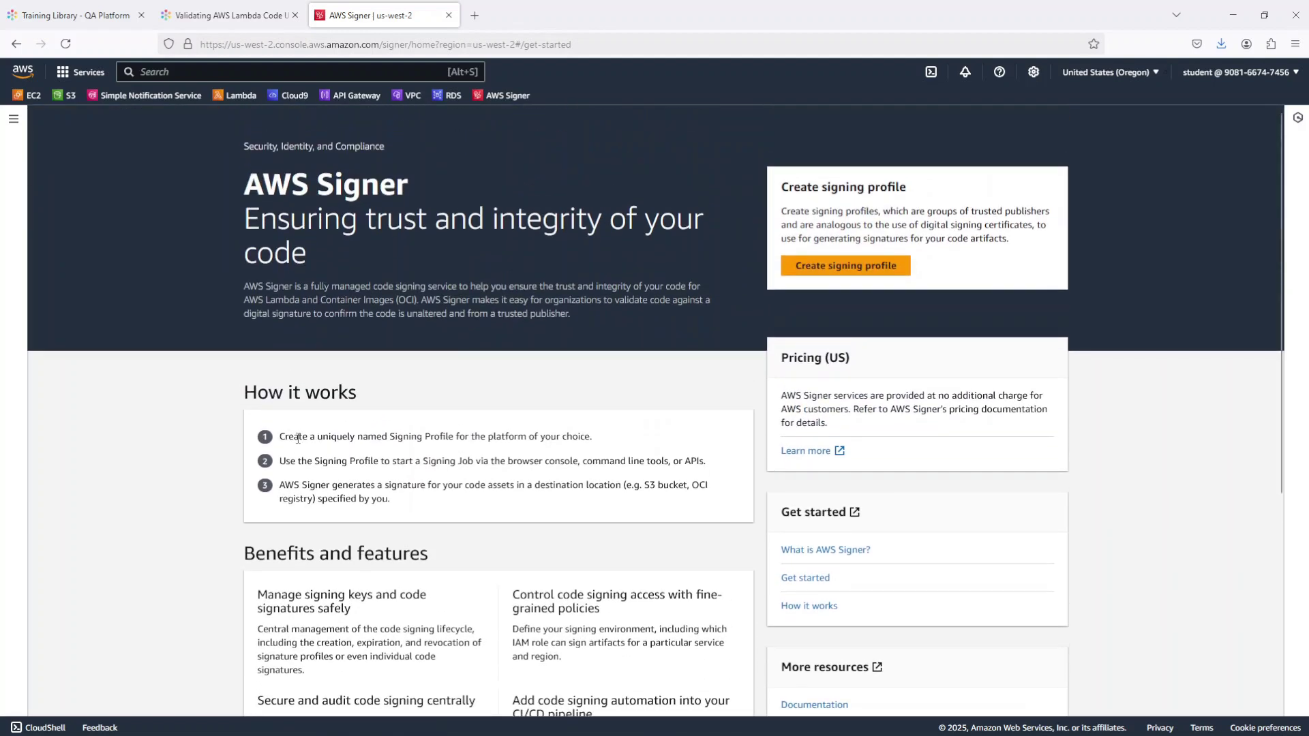
{"action": "left_click", "coordinate": [792, 272]}
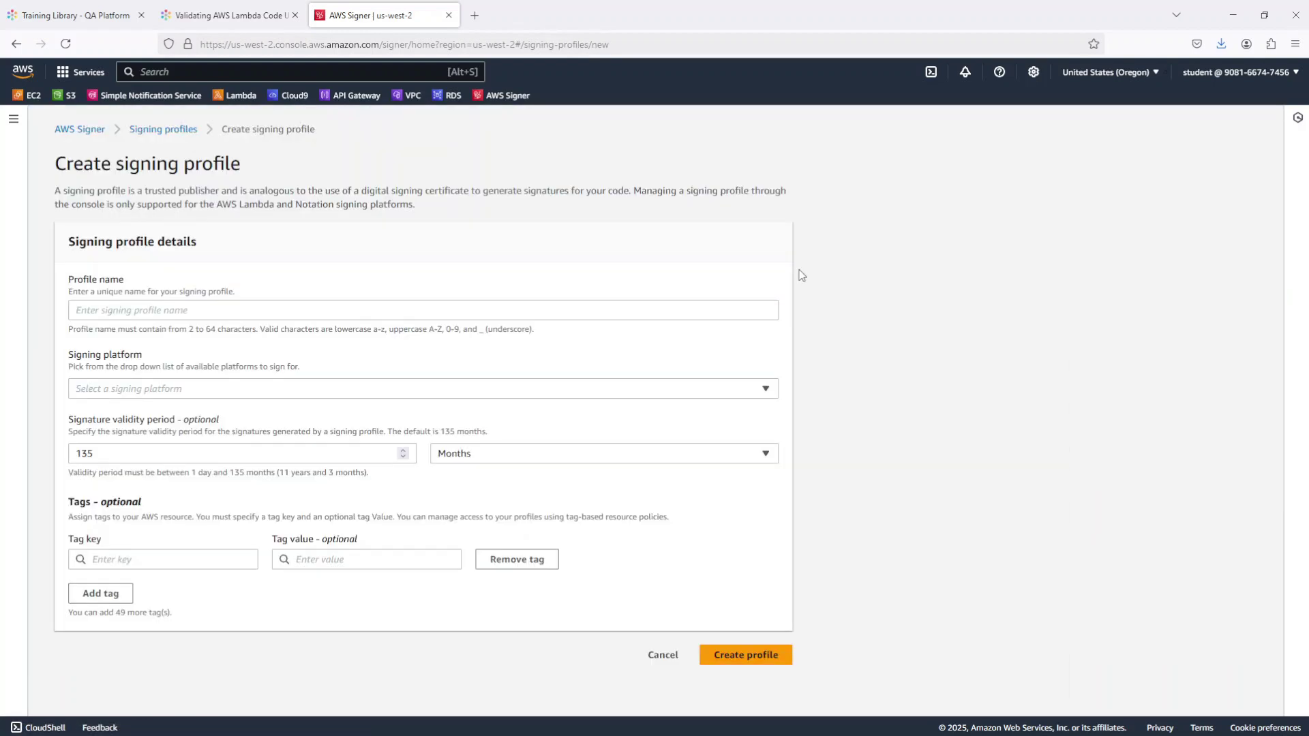
{"action": "left_click", "coordinate": [386, 306]}
{"action": "key", "text": "ctrl+v"}
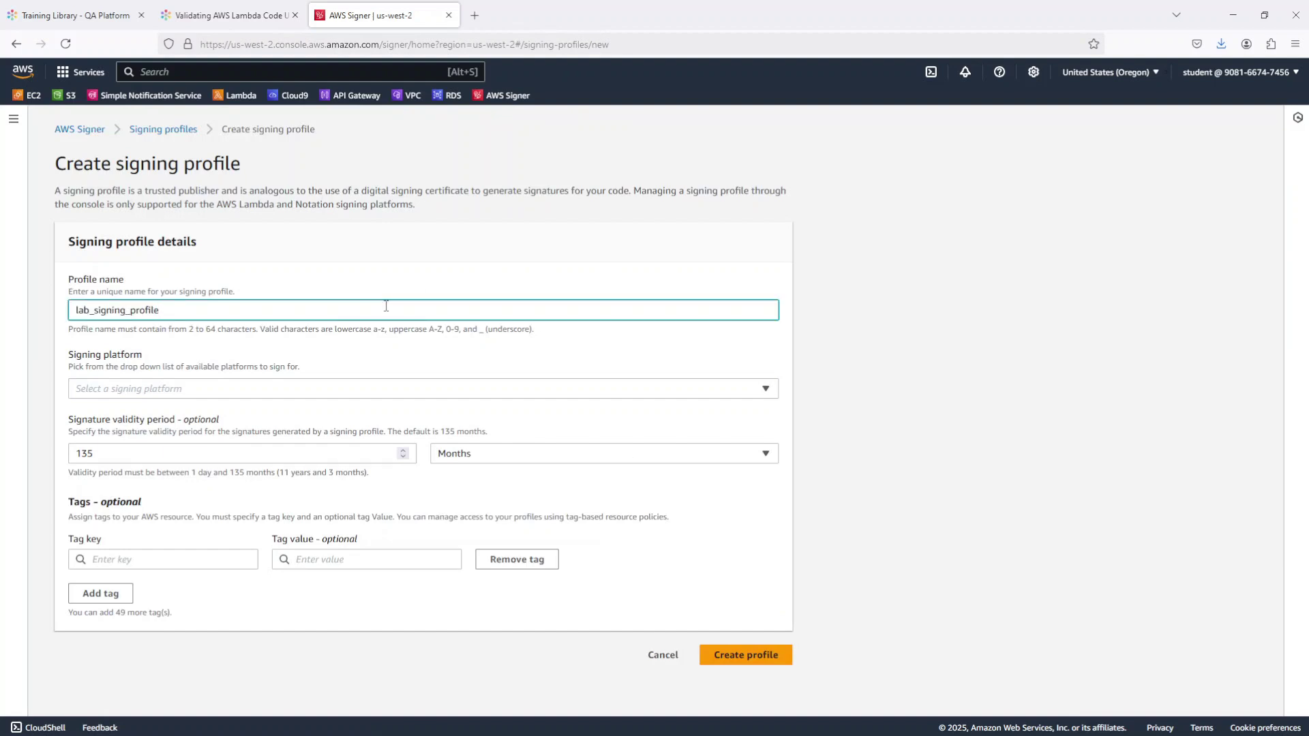
Step: Check the lab's signing job instructions and create the signing profile for the AWS Lambda platform, keeping the 135-month signature validity
{"action": "left_click", "coordinate": [223, 17]}
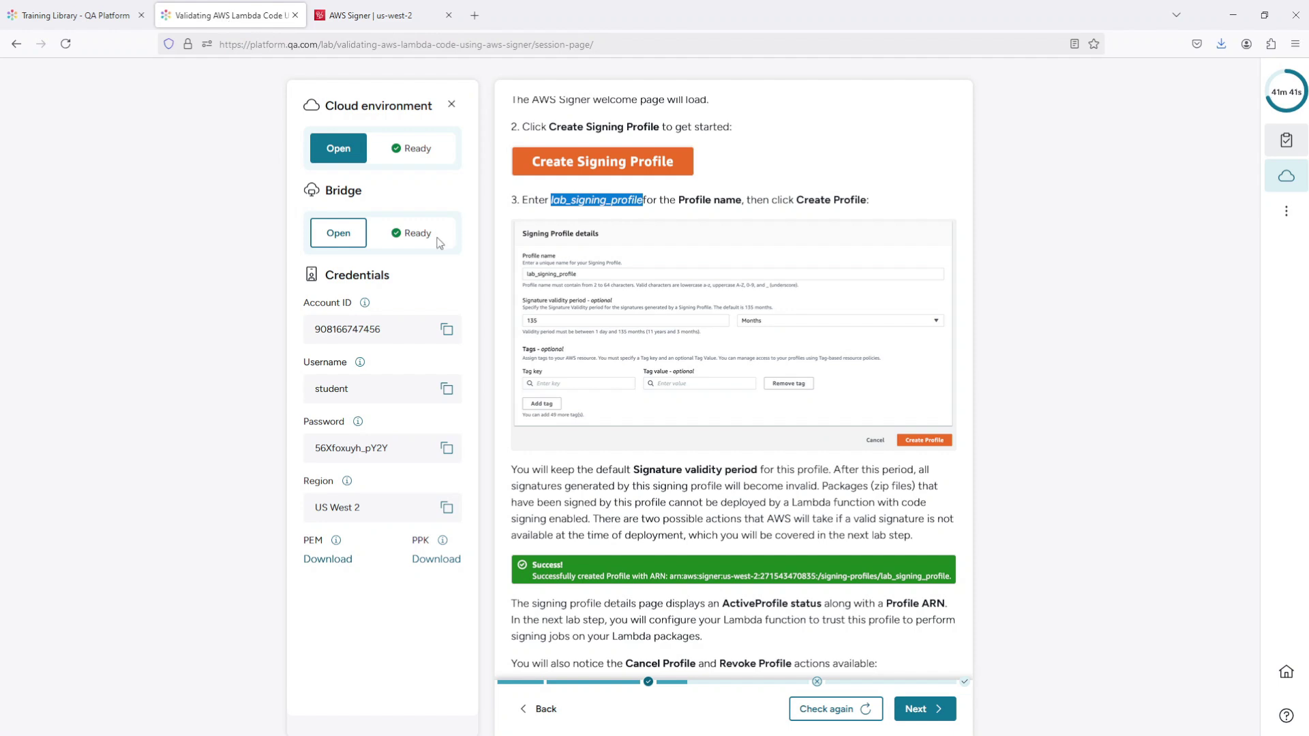
{"action": "scroll", "coordinate": [629, 492], "scroll_direction": "down", "scroll_amount": 2}
{"action": "scroll", "coordinate": [629, 492], "scroll_direction": "down", "scroll_amount": 3}
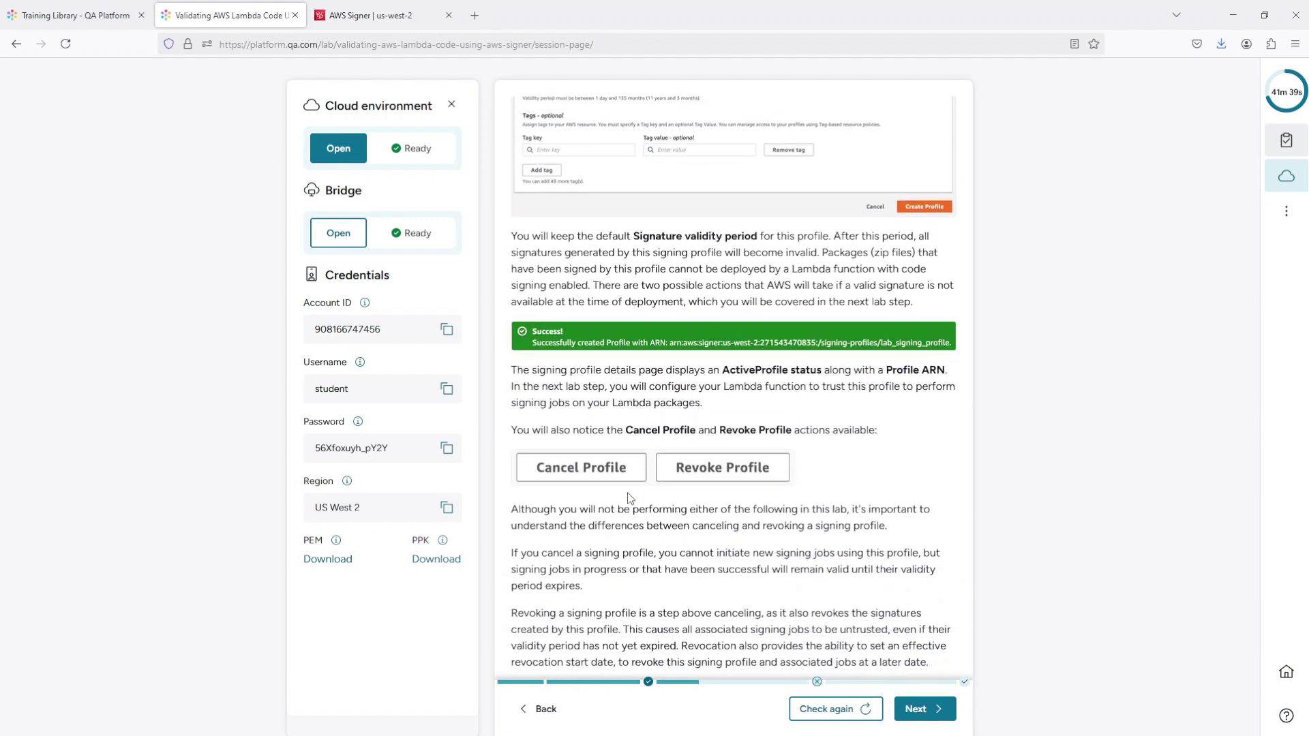
{"action": "scroll", "coordinate": [628, 496], "scroll_direction": "down", "scroll_amount": 7}
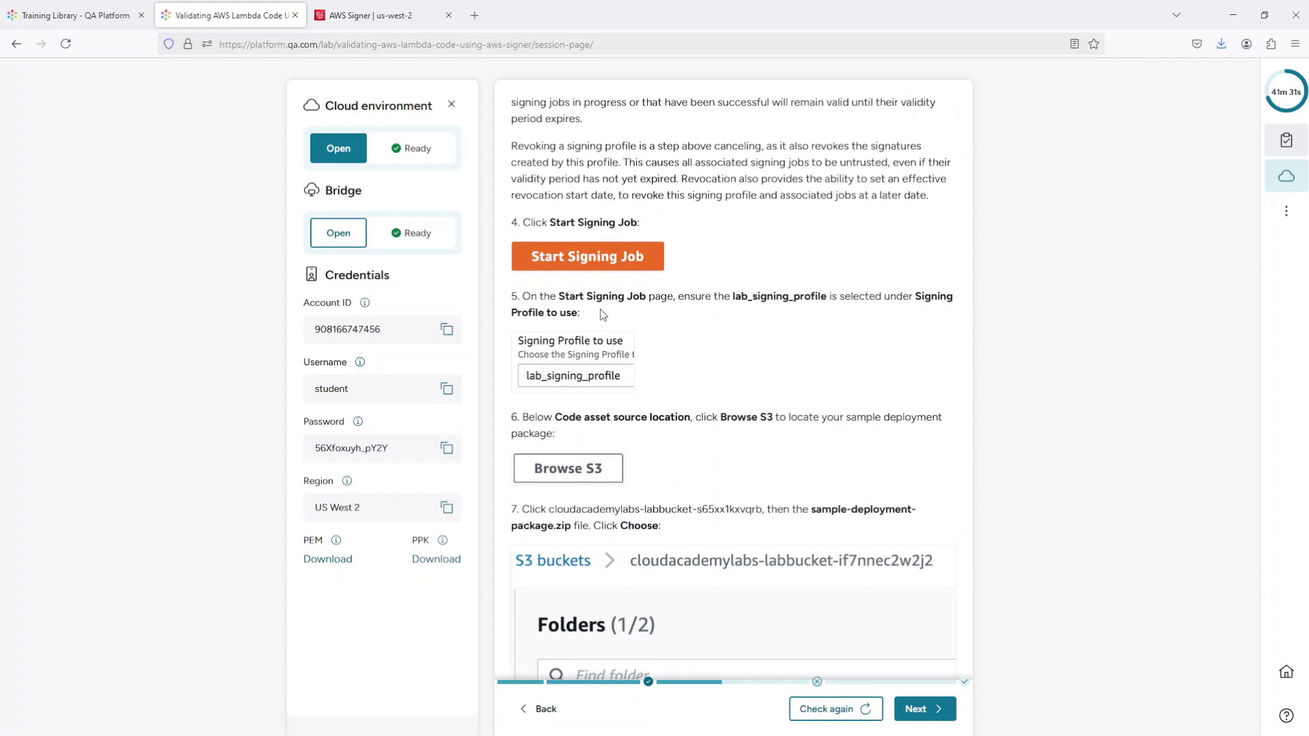
{"action": "scroll", "coordinate": [628, 311], "scroll_direction": "down", "scroll_amount": 1}
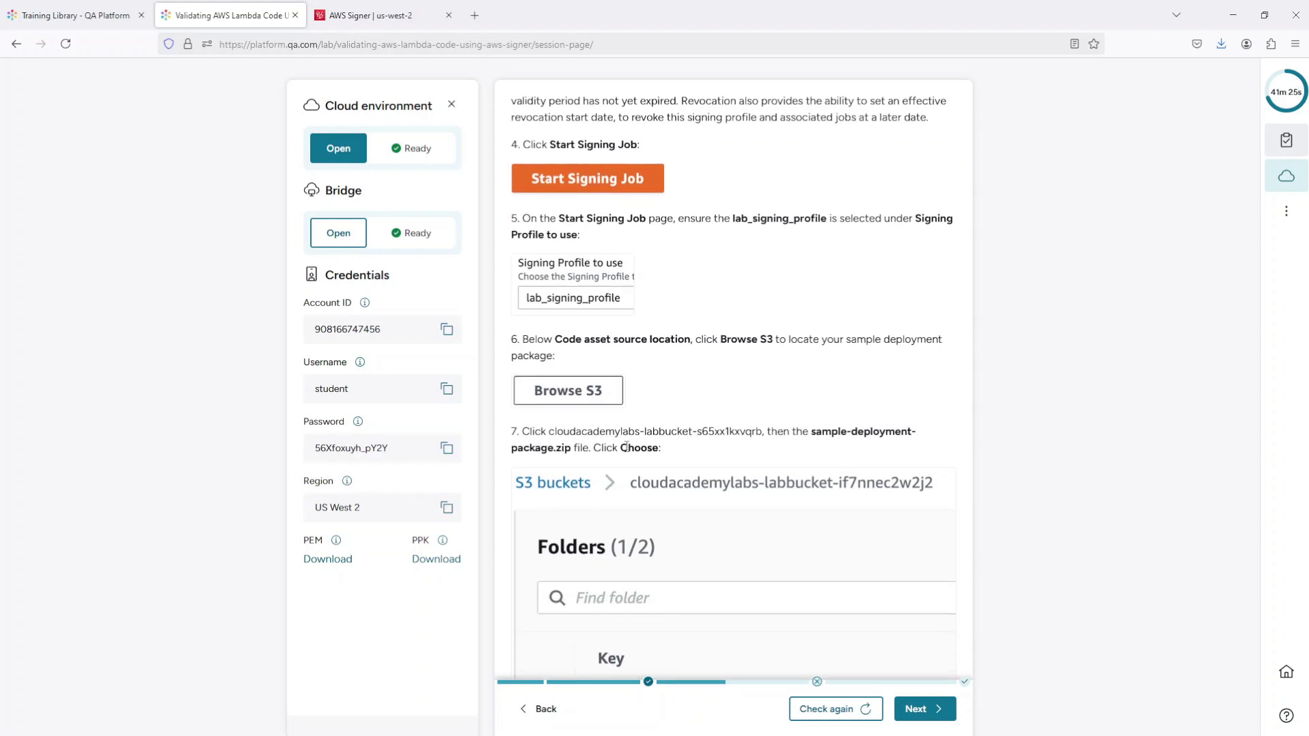
{"action": "left_click", "coordinate": [411, 9]}
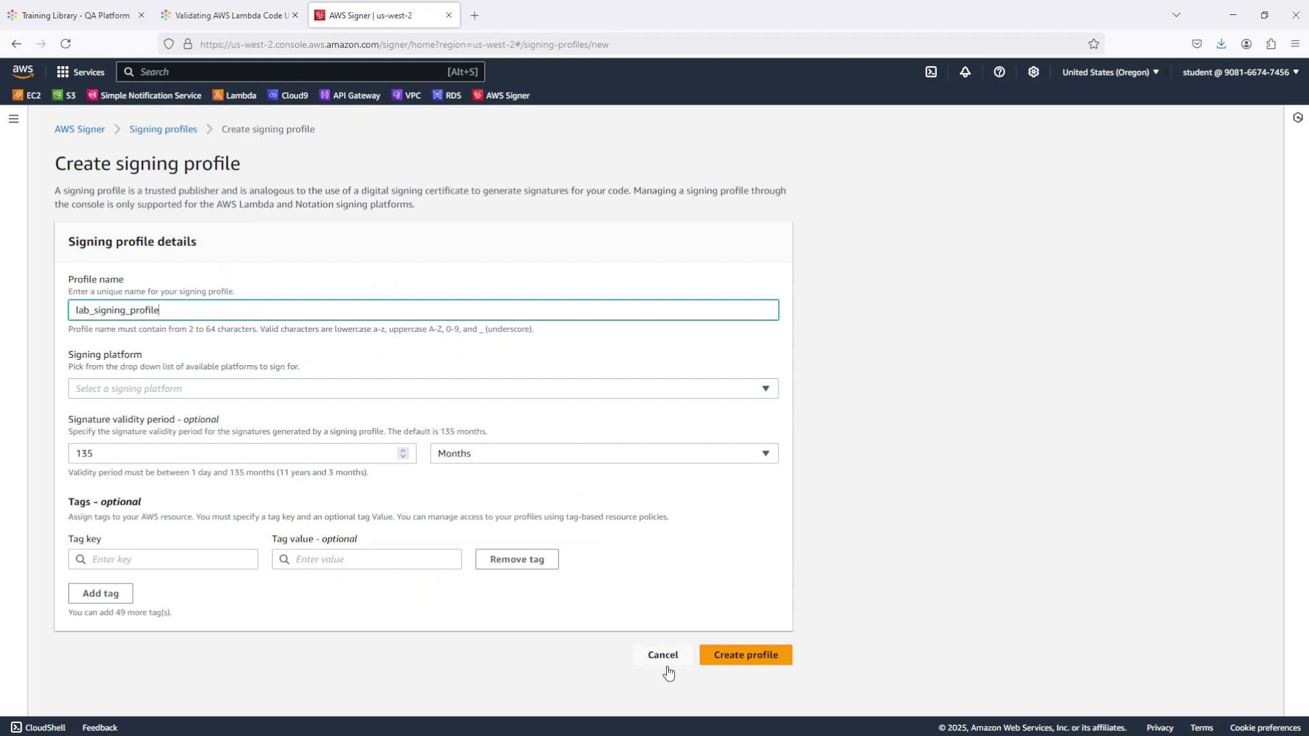
{"action": "left_click", "coordinate": [739, 656]}
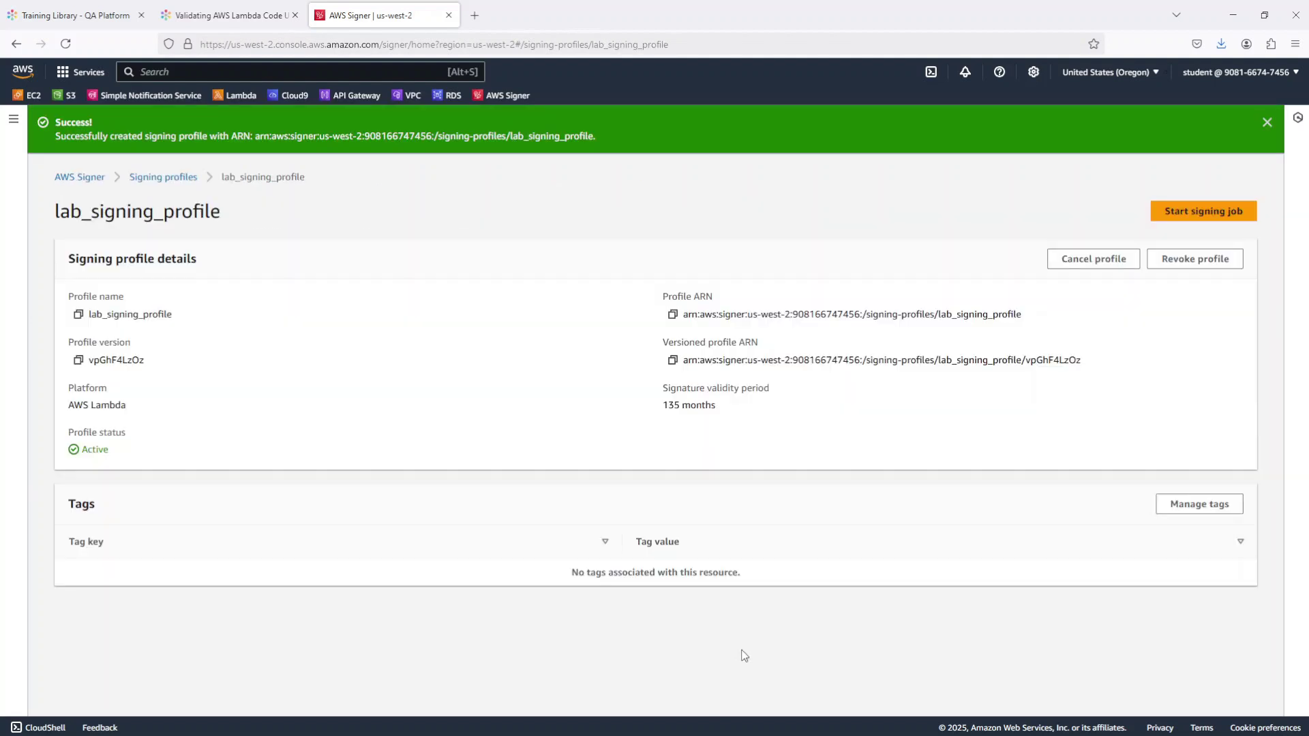
Step: Start a signing job with sample-deployment-package.zip from bucket cloudacademylabs-labbucket-s65xx1kxvqrb as the code asset, using its 2025-01-23 object version
{"action": "left_click", "coordinate": [1214, 212]}
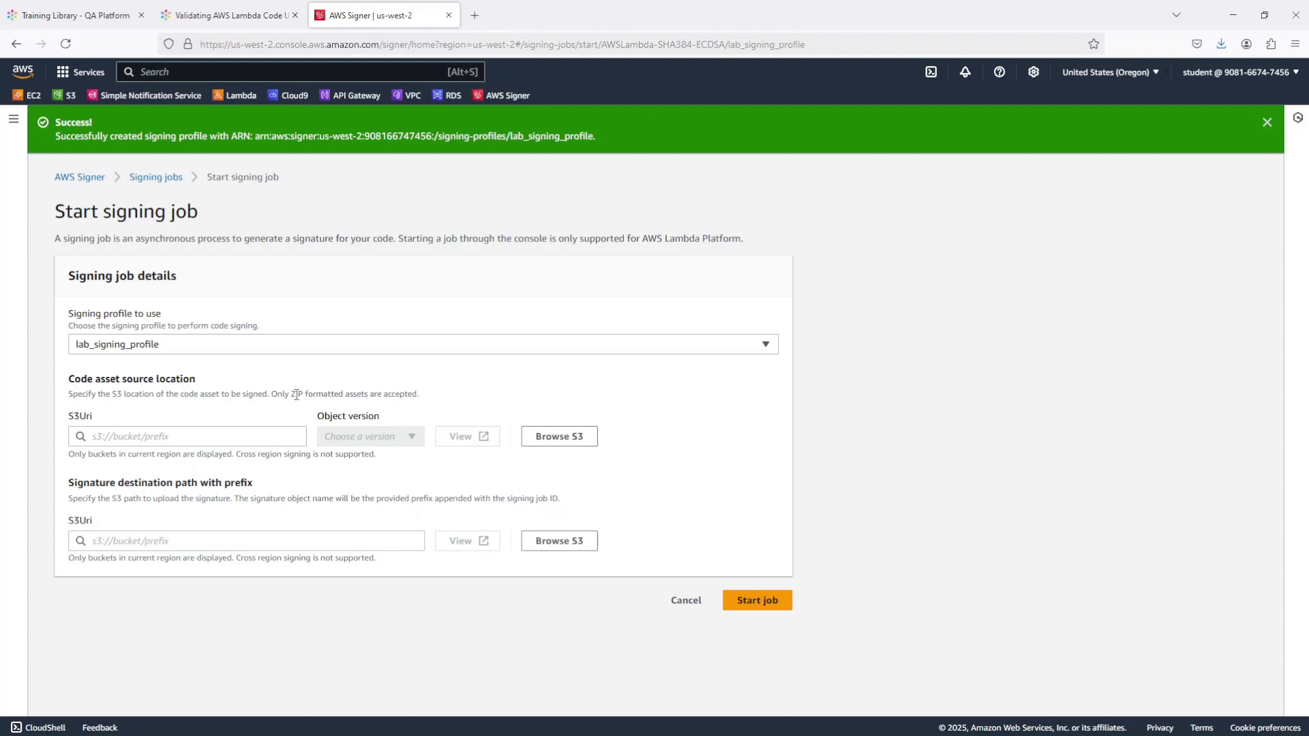
{"action": "left_click", "coordinate": [559, 438]}
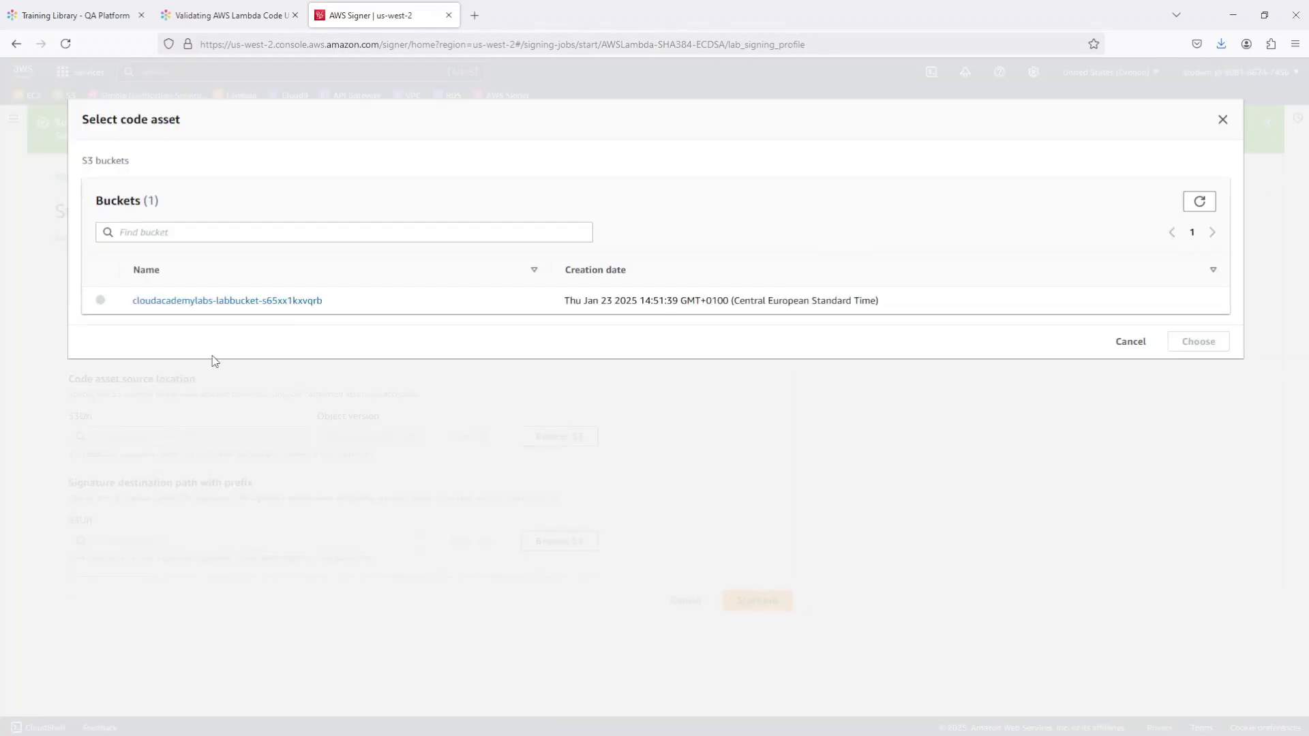
{"action": "left_click", "coordinate": [179, 304]}
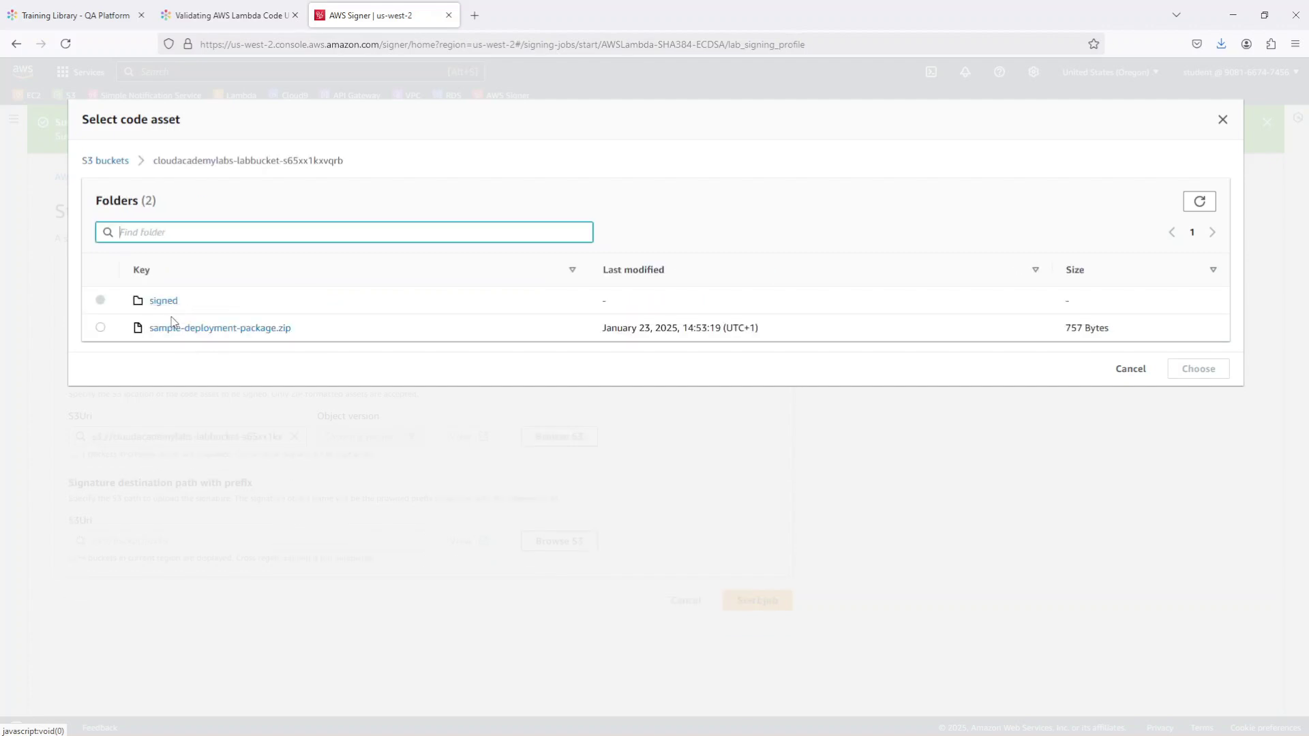
{"action": "left_click", "coordinate": [101, 328]}
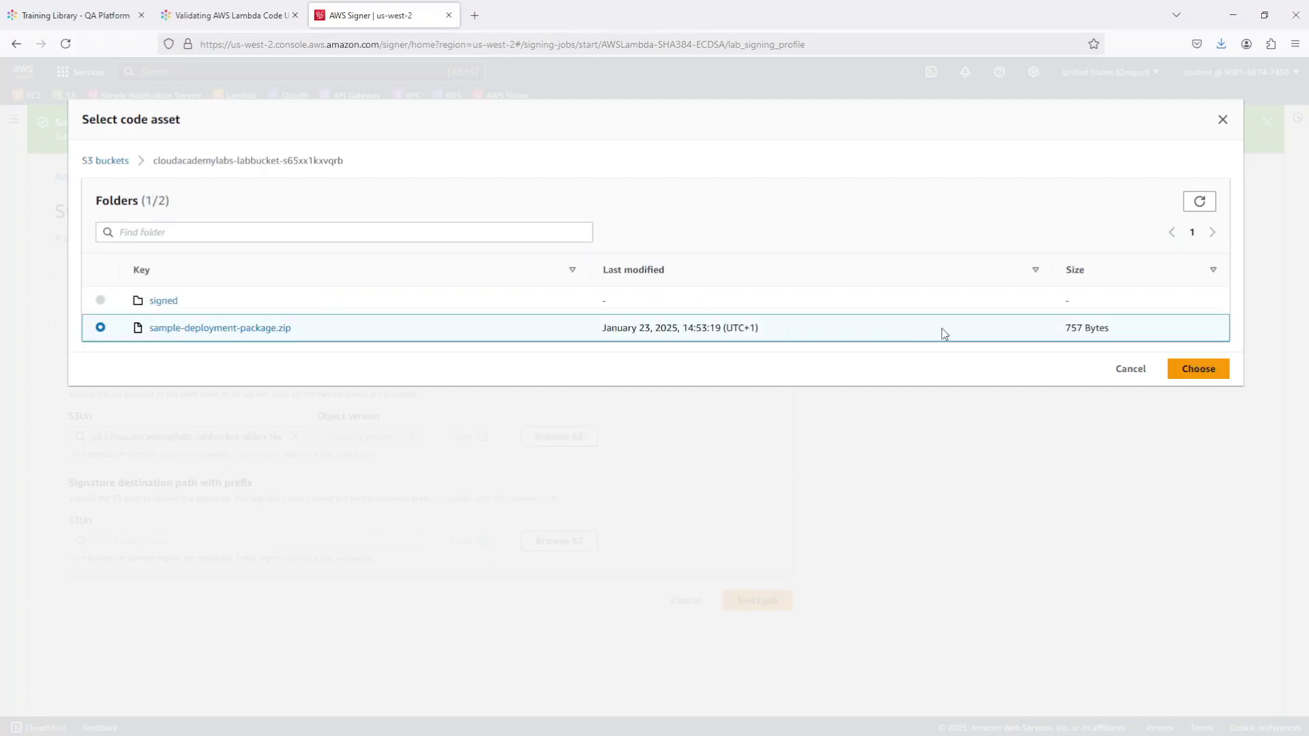
{"action": "left_click", "coordinate": [1179, 372]}
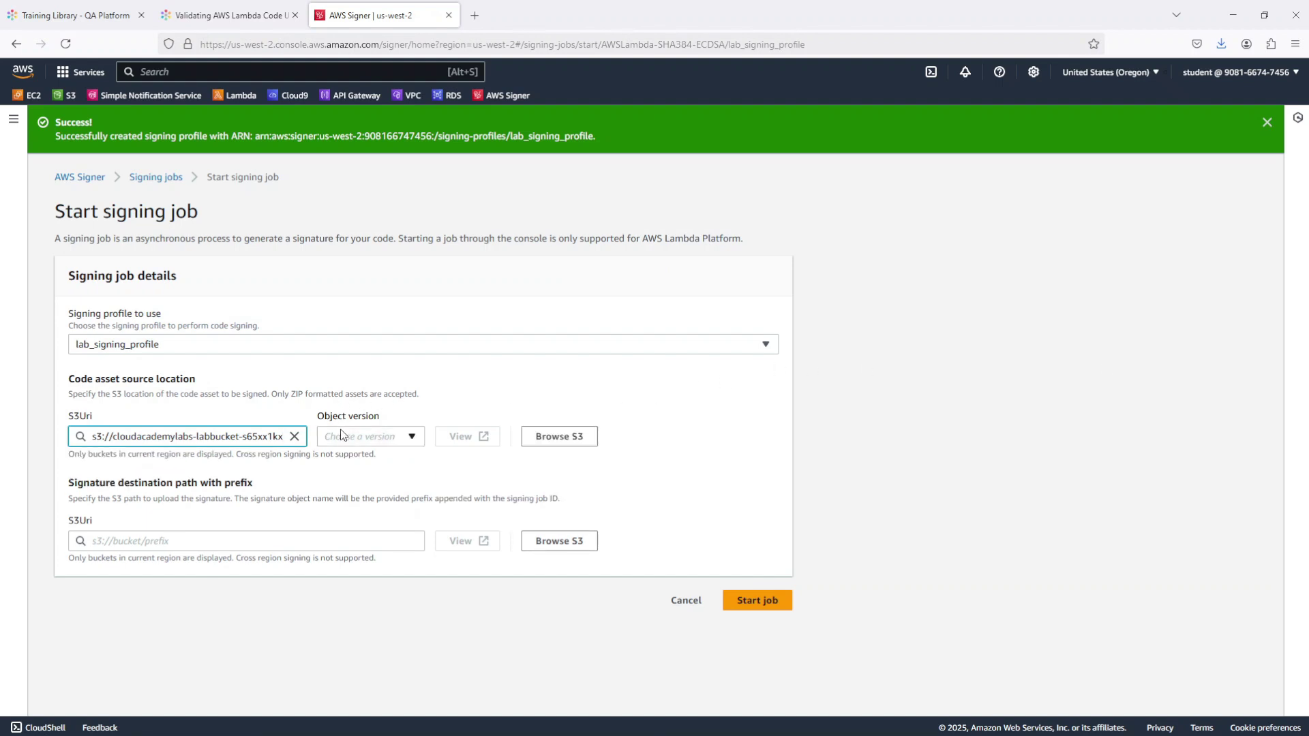
{"action": "left_click", "coordinate": [343, 434]}
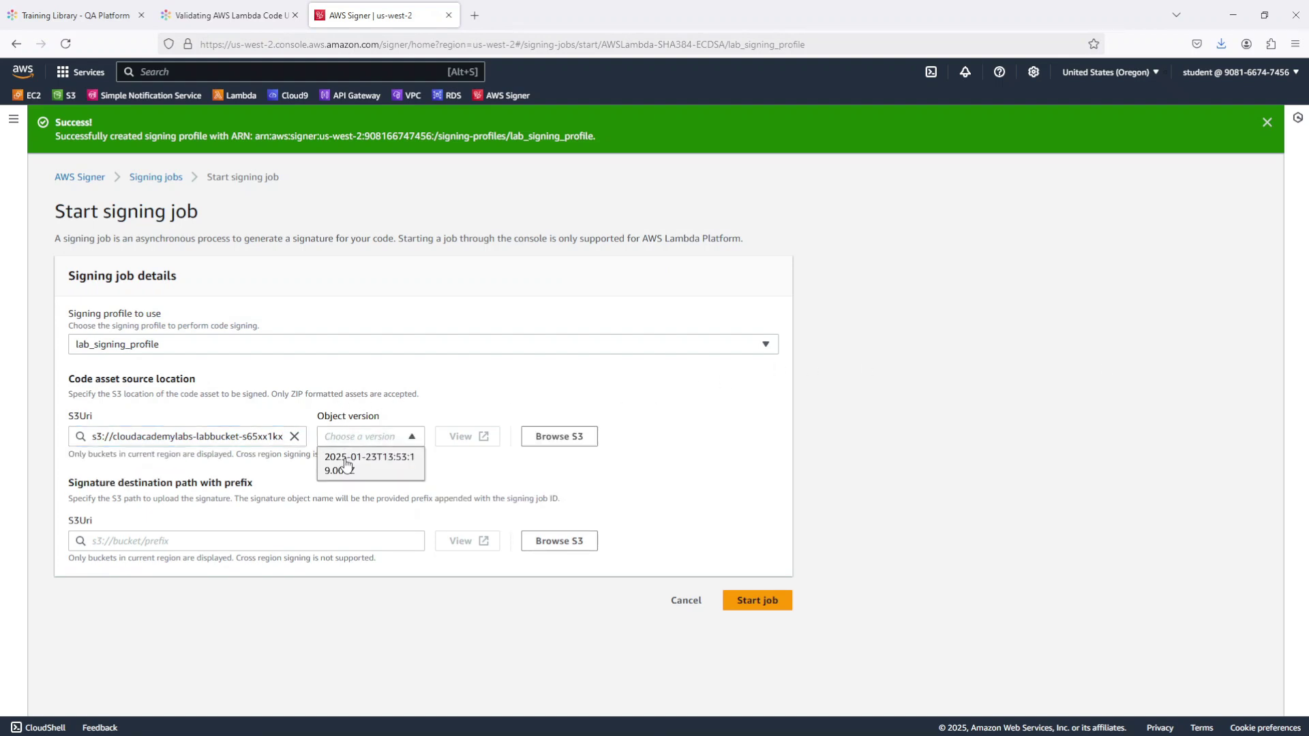
{"action": "left_click", "coordinate": [346, 464]}
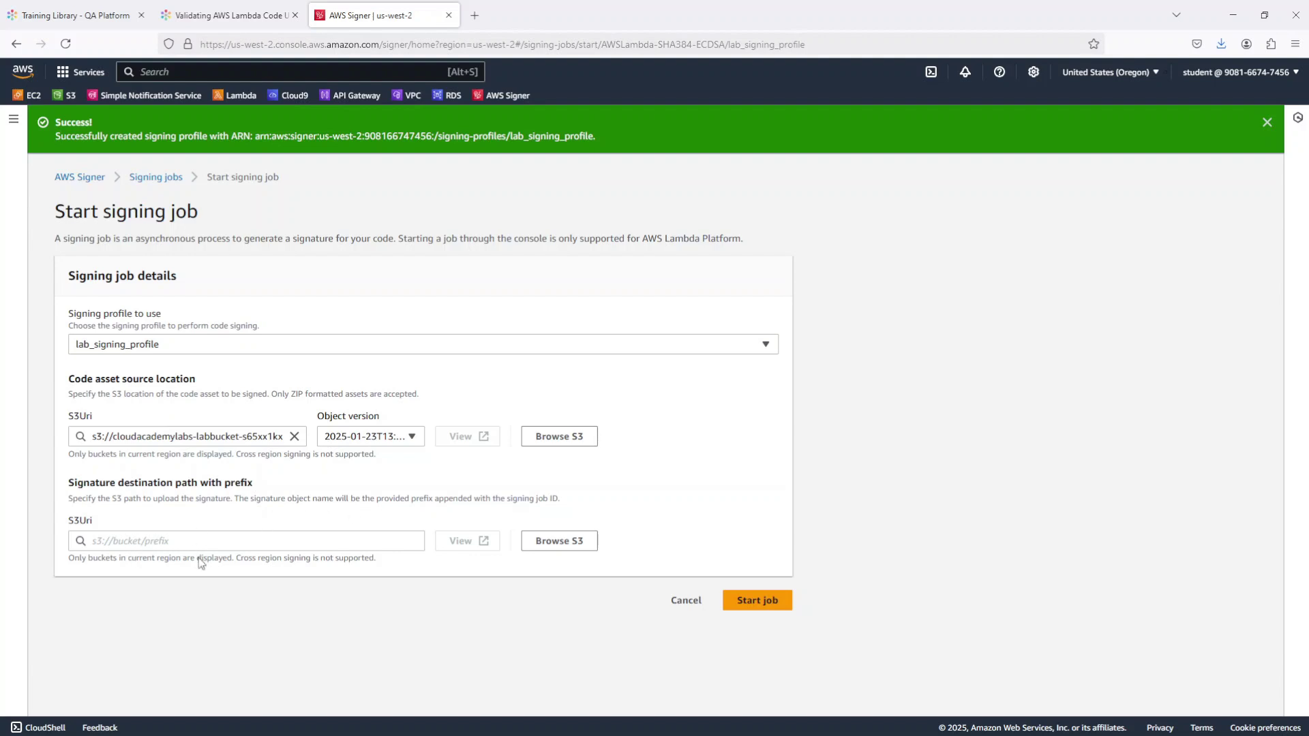
Step: Set the signature destination to the signed folder in the cloudacademylabs-labbucket-s65xx1kxvqrb bucket and submit the signing job
{"action": "left_click", "coordinate": [553, 541]}
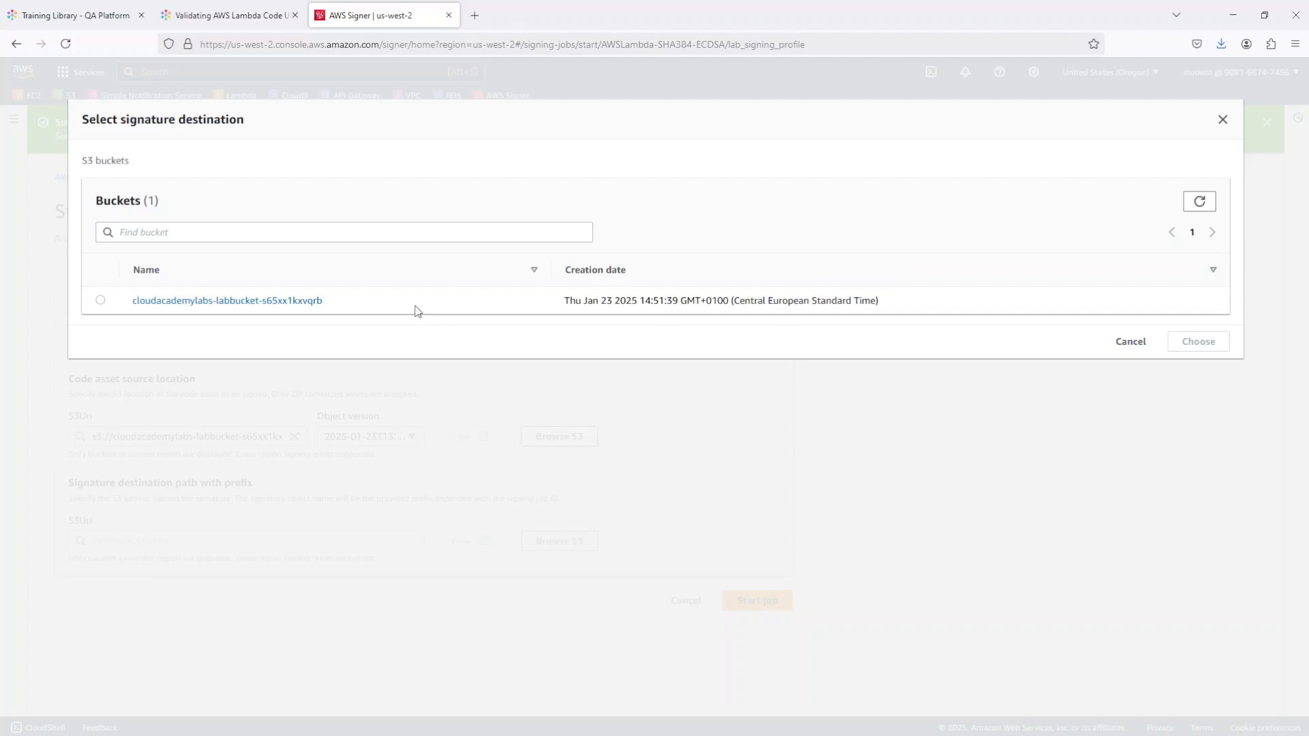
{"action": "left_click", "coordinate": [264, 299]}
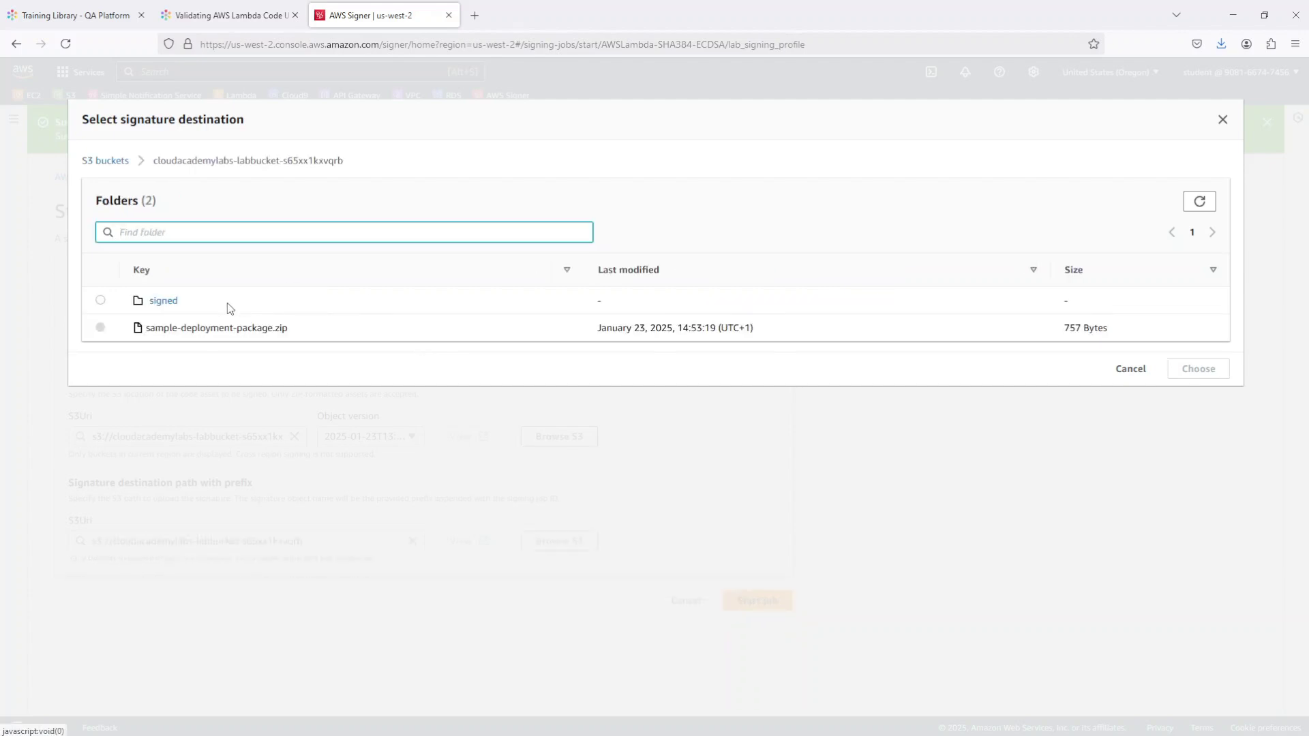
{"action": "left_click", "coordinate": [101, 304]}
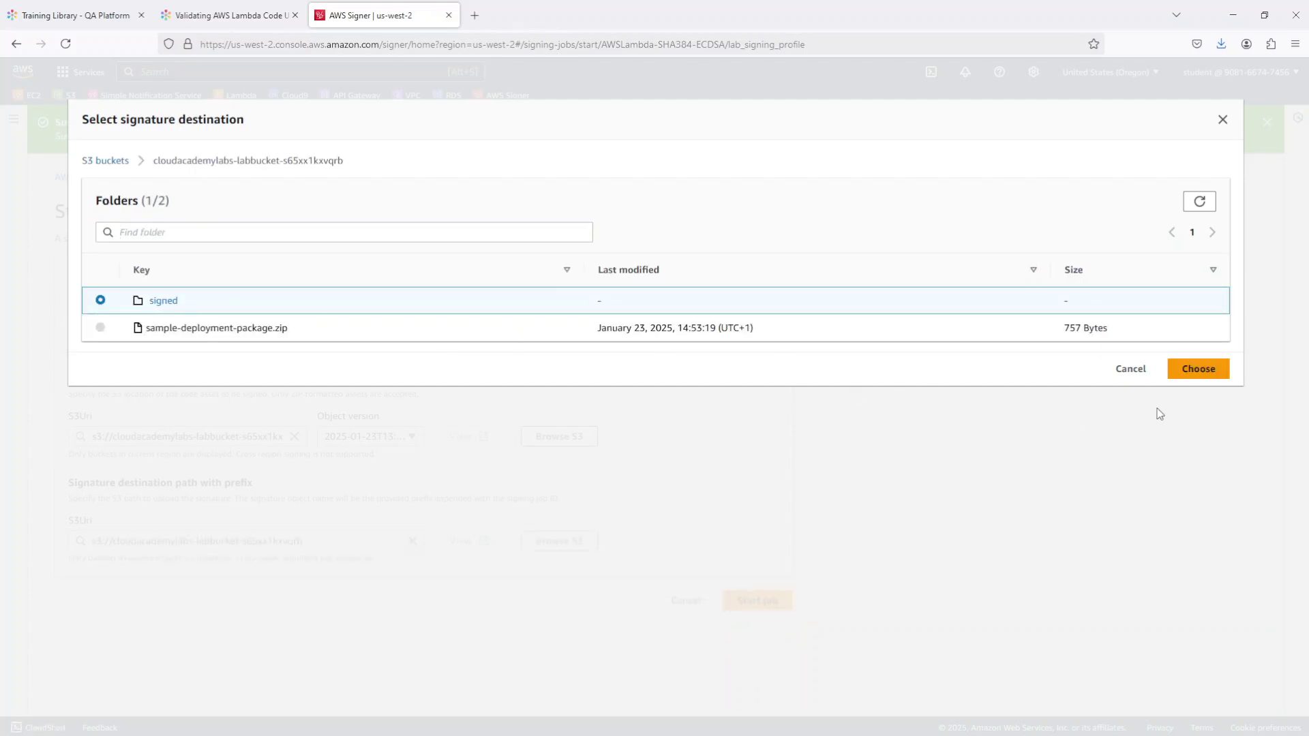
{"action": "left_click", "coordinate": [1196, 369]}
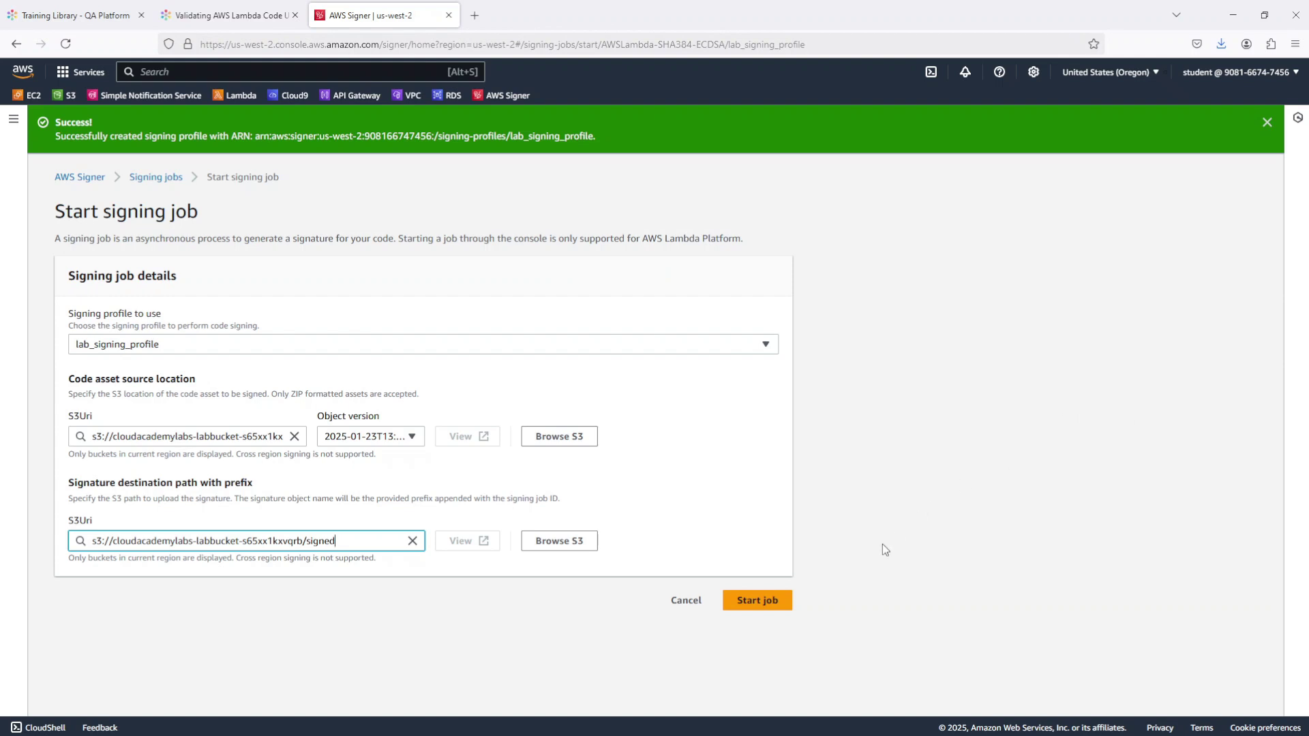
{"action": "left_click", "coordinate": [768, 602]}
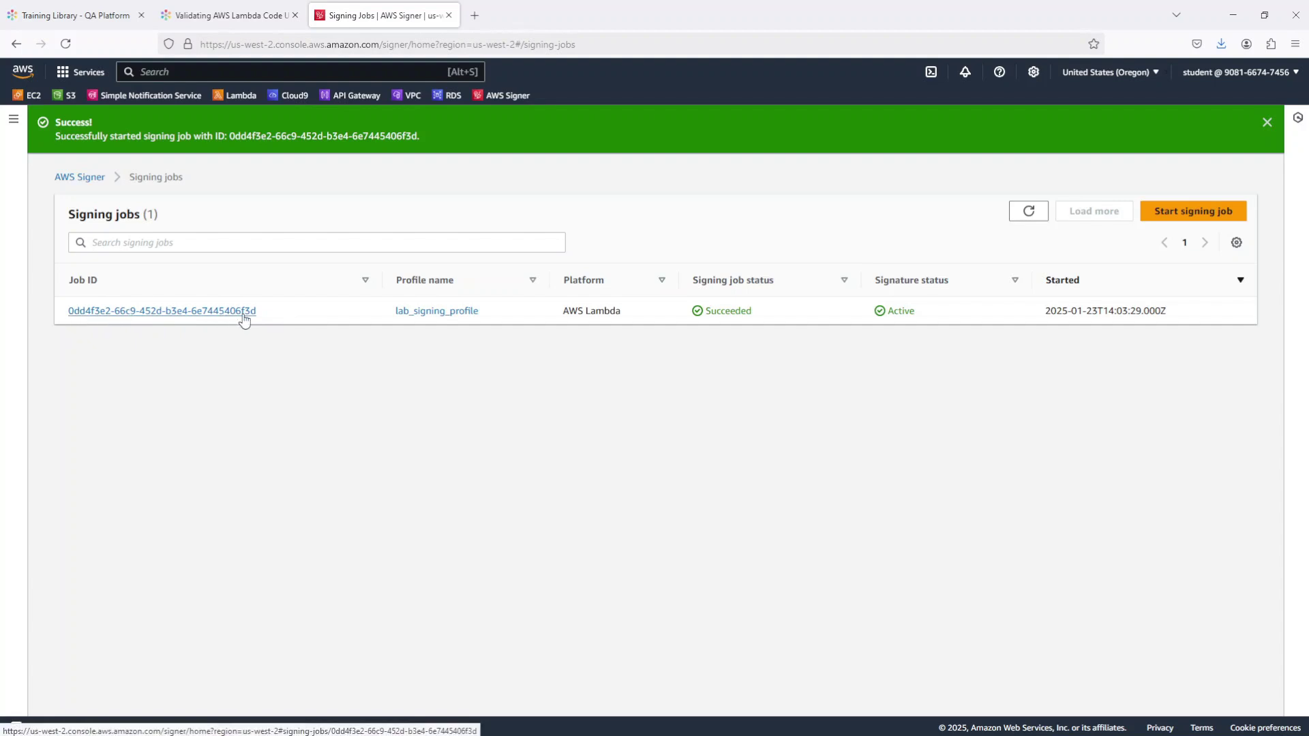
Step: Open the signed folder of the lab bucket in Amazon S3 to inspect the signed ZIP package
{"action": "left_click", "coordinate": [62, 96]}
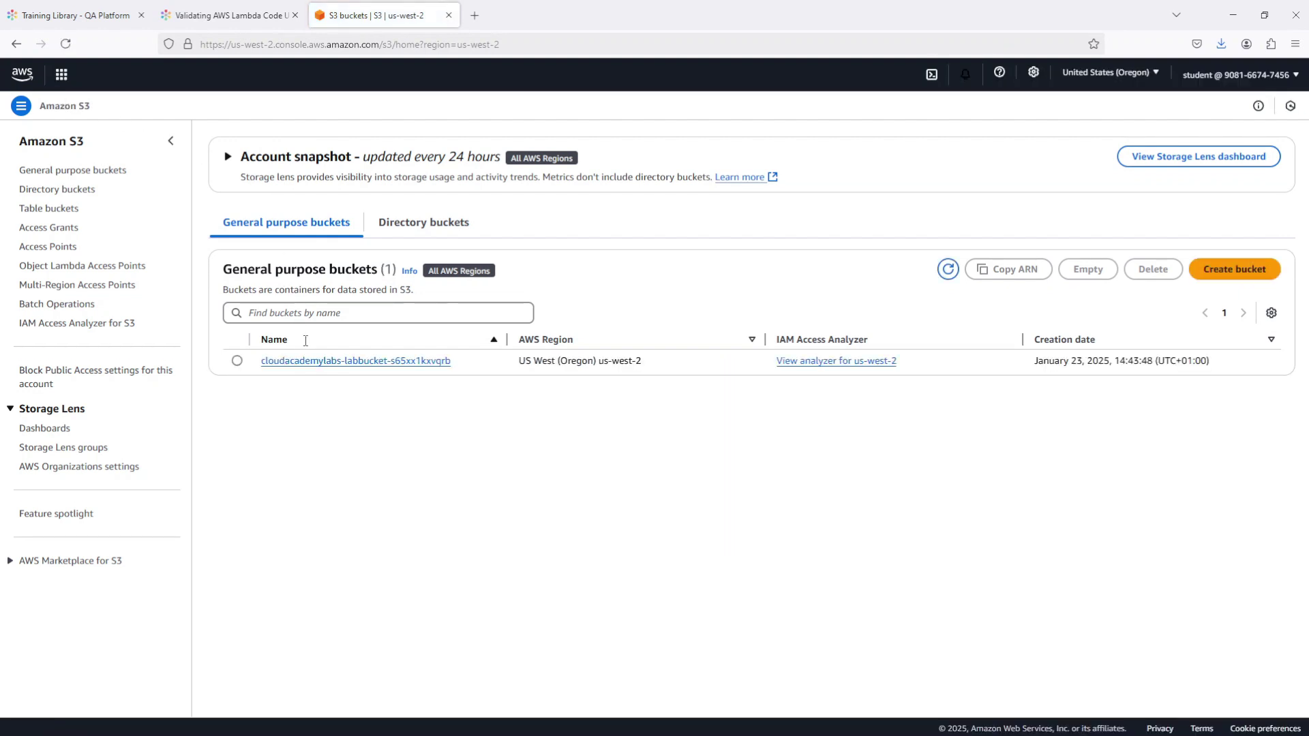
{"action": "left_click", "coordinate": [320, 366]}
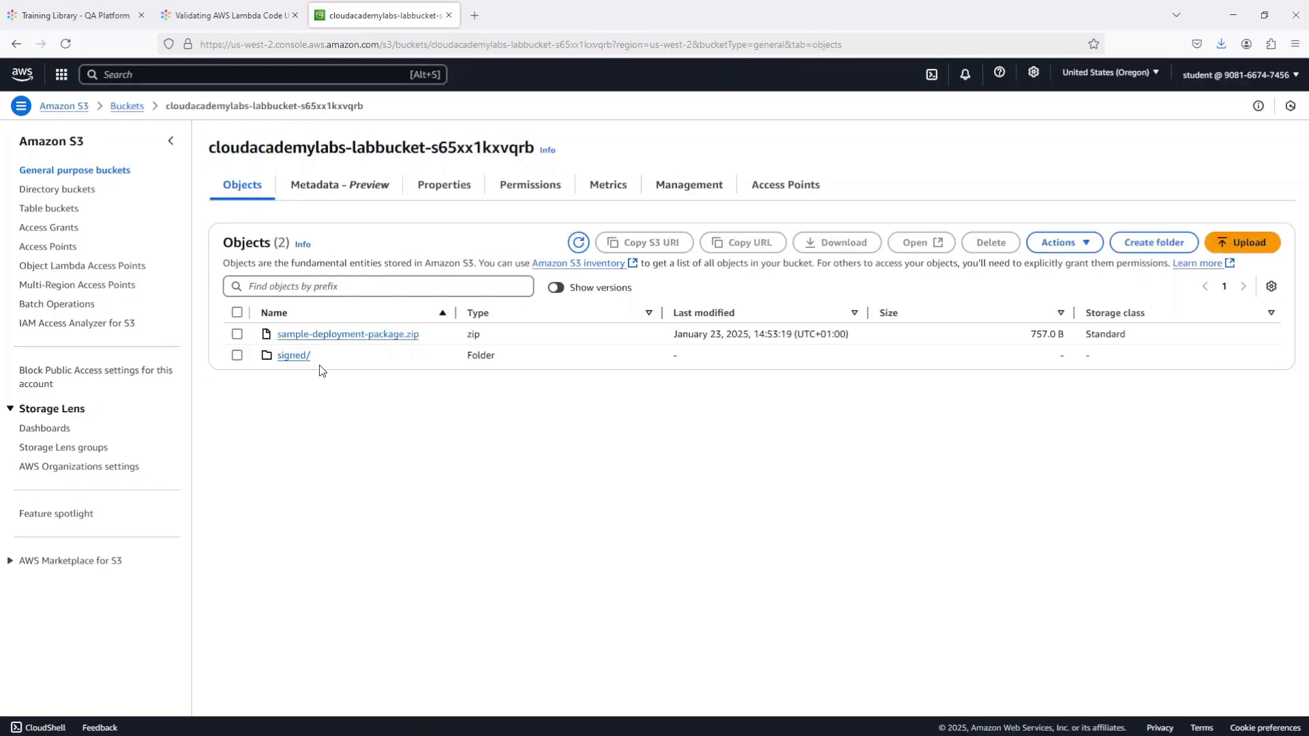
{"action": "left_click", "coordinate": [287, 381]}
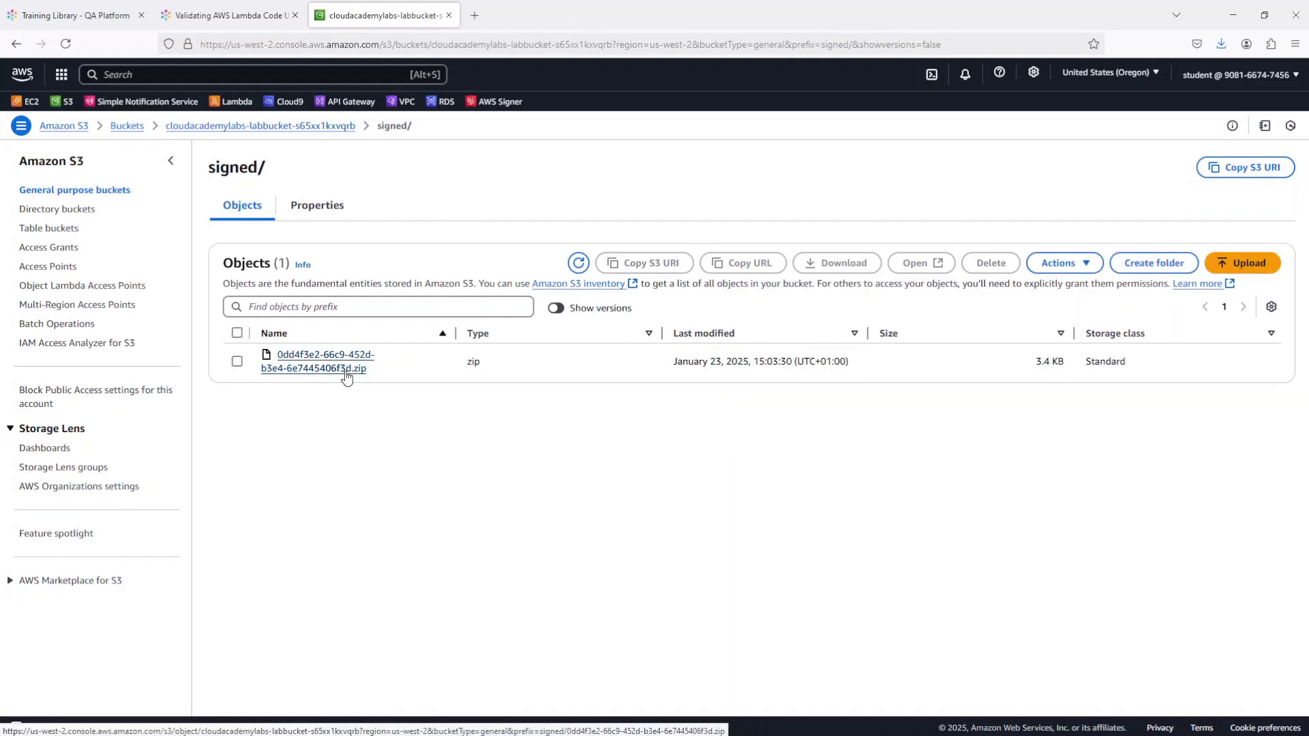
Step: Return to the lab page, rerun the signing profile and signing job validation checks, and advance to Configuring Code Signing for AWS Lambda
{"action": "left_click", "coordinate": [240, 19]}
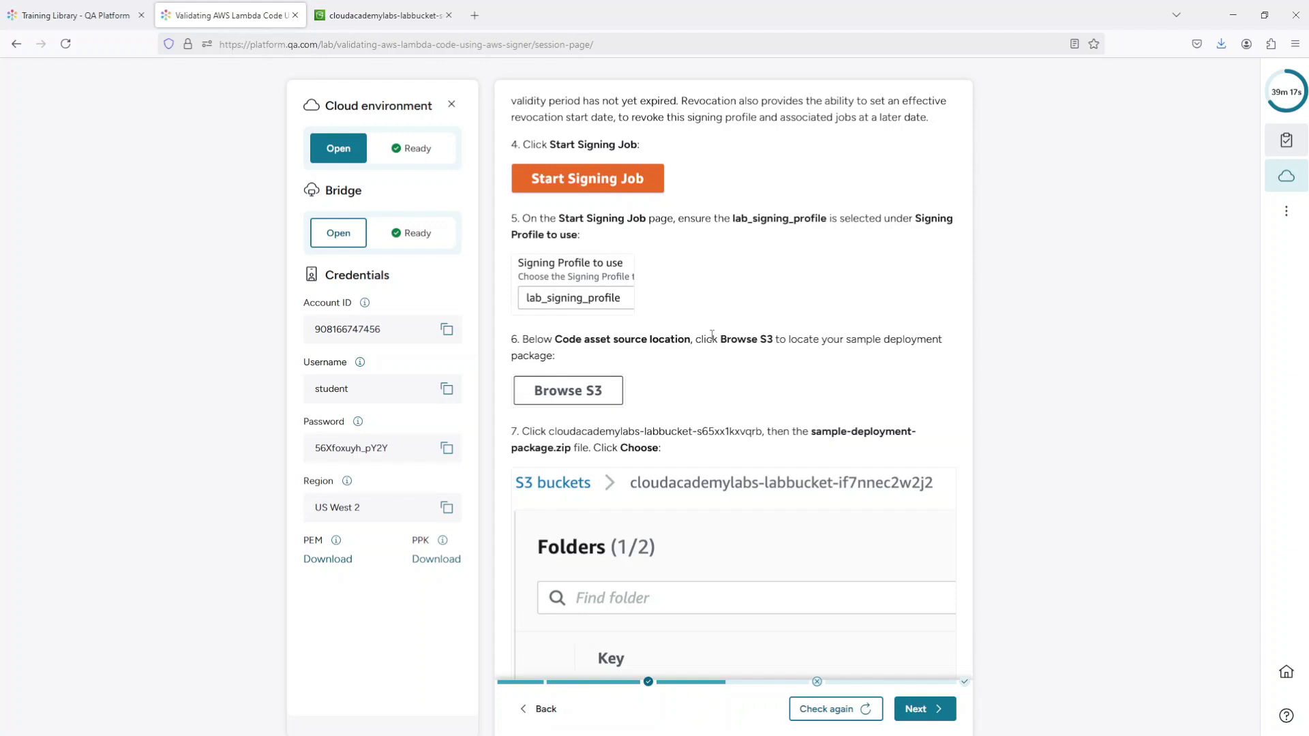
{"action": "scroll", "coordinate": [710, 339], "scroll_direction": "down", "scroll_amount": 10}
{"action": "scroll", "coordinate": [711, 339], "scroll_direction": "down", "scroll_amount": 8}
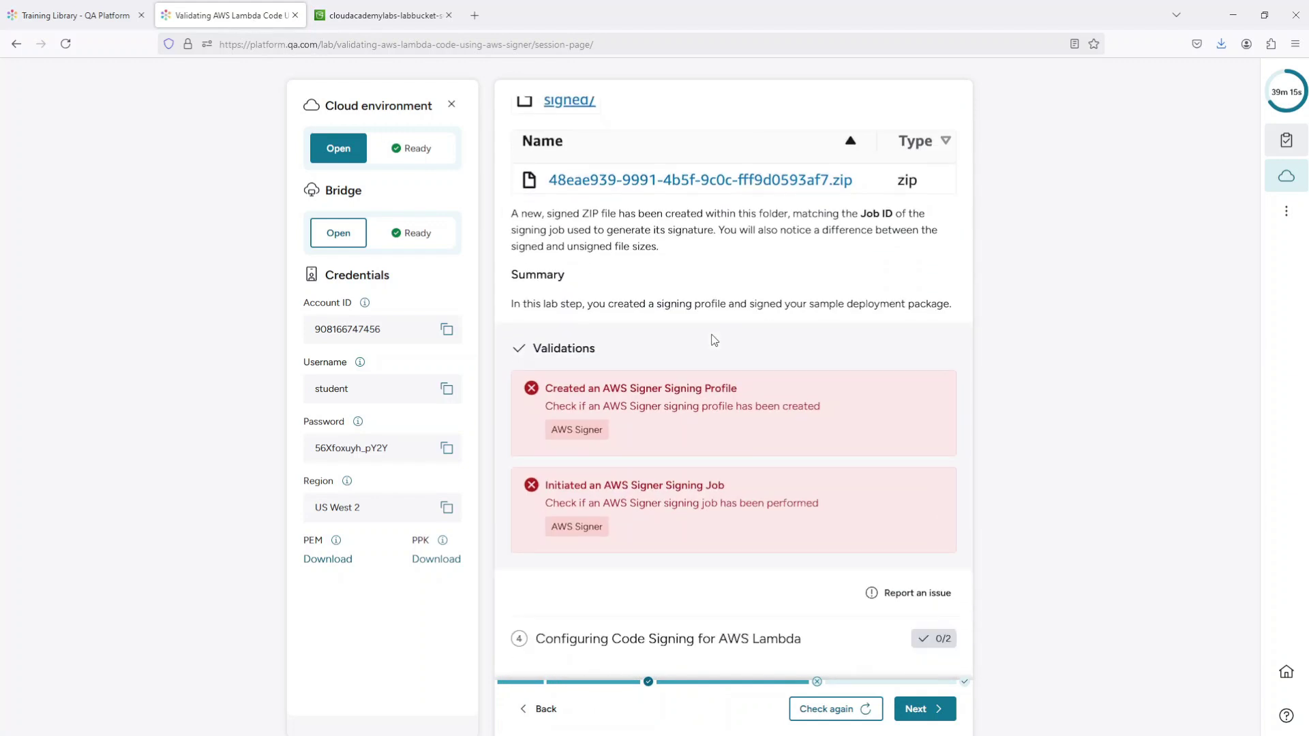
{"action": "left_click", "coordinate": [835, 709]}
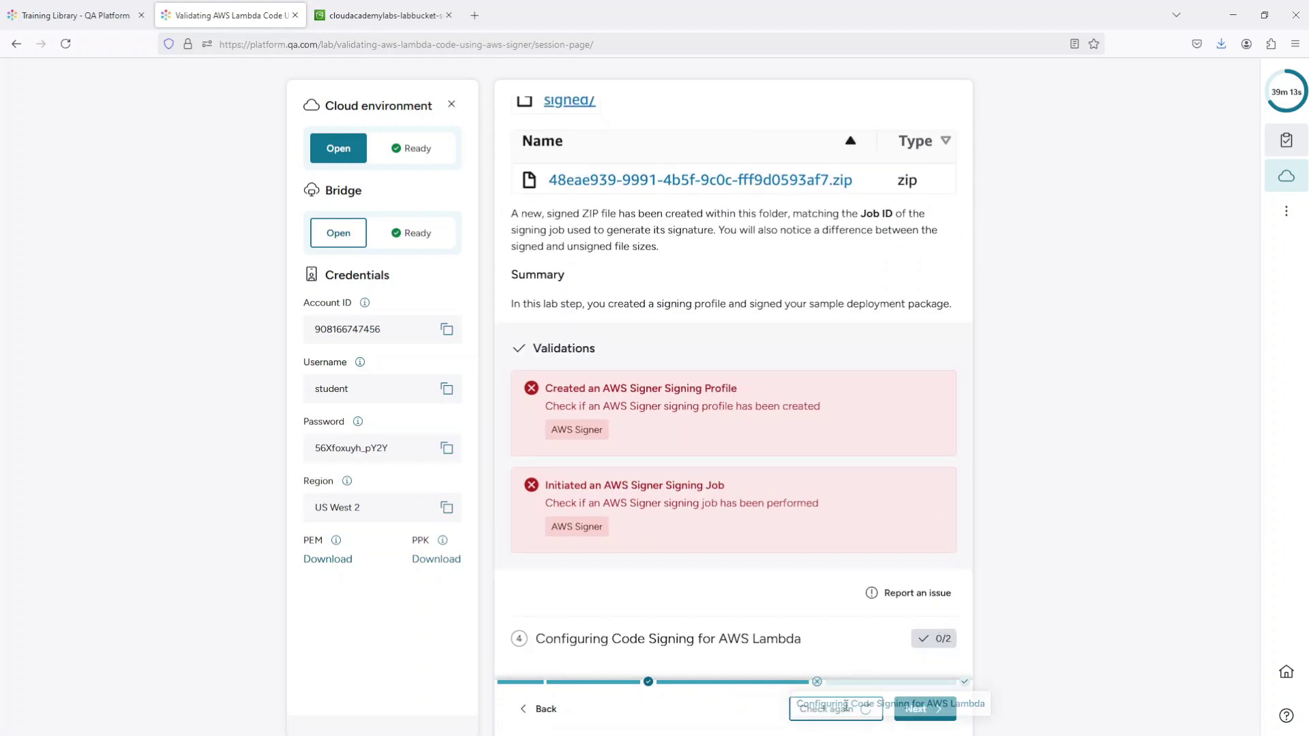
{"action": "left_click", "coordinate": [836, 708]}
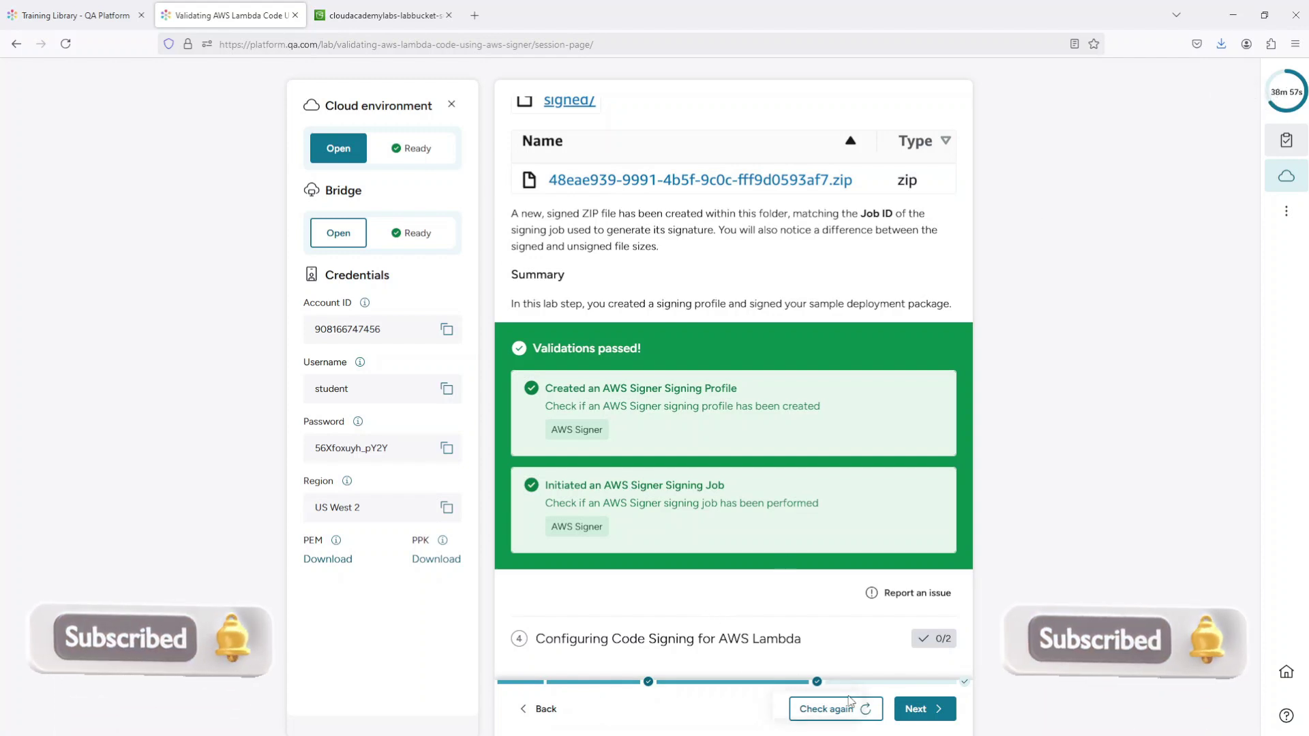
{"action": "left_click", "coordinate": [931, 709]}
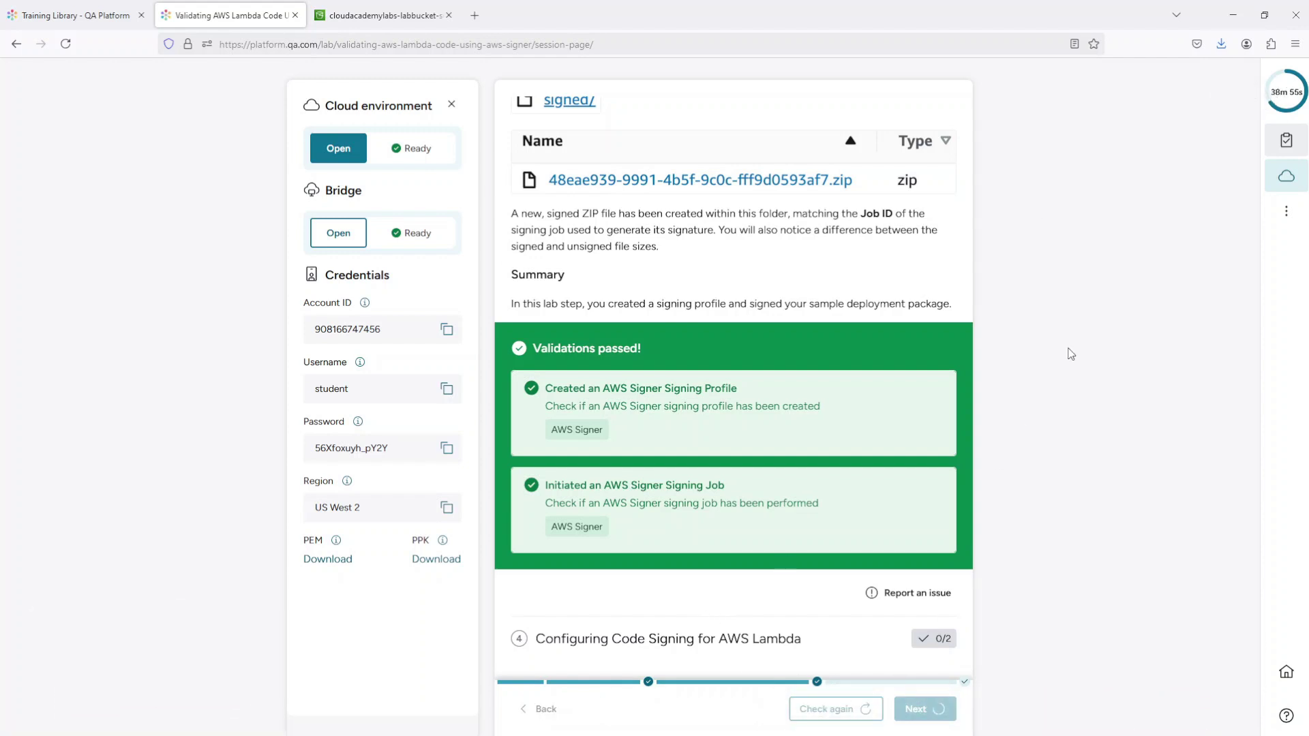
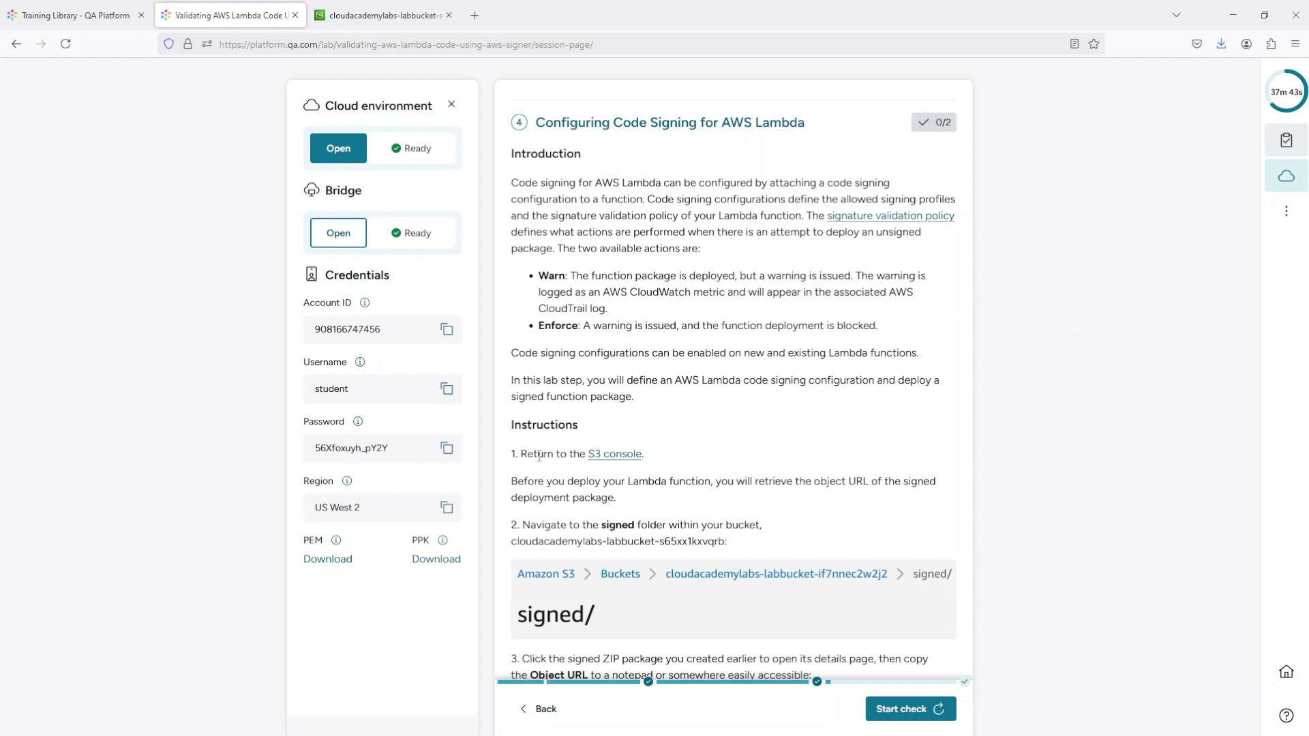
Step: Read the code signing instructions for retrieving the object URL, configuring the Lambda function properties, and completing the Advanced settings
{"action": "scroll", "coordinate": [570, 453], "scroll_direction": "down", "scroll_amount": 3}
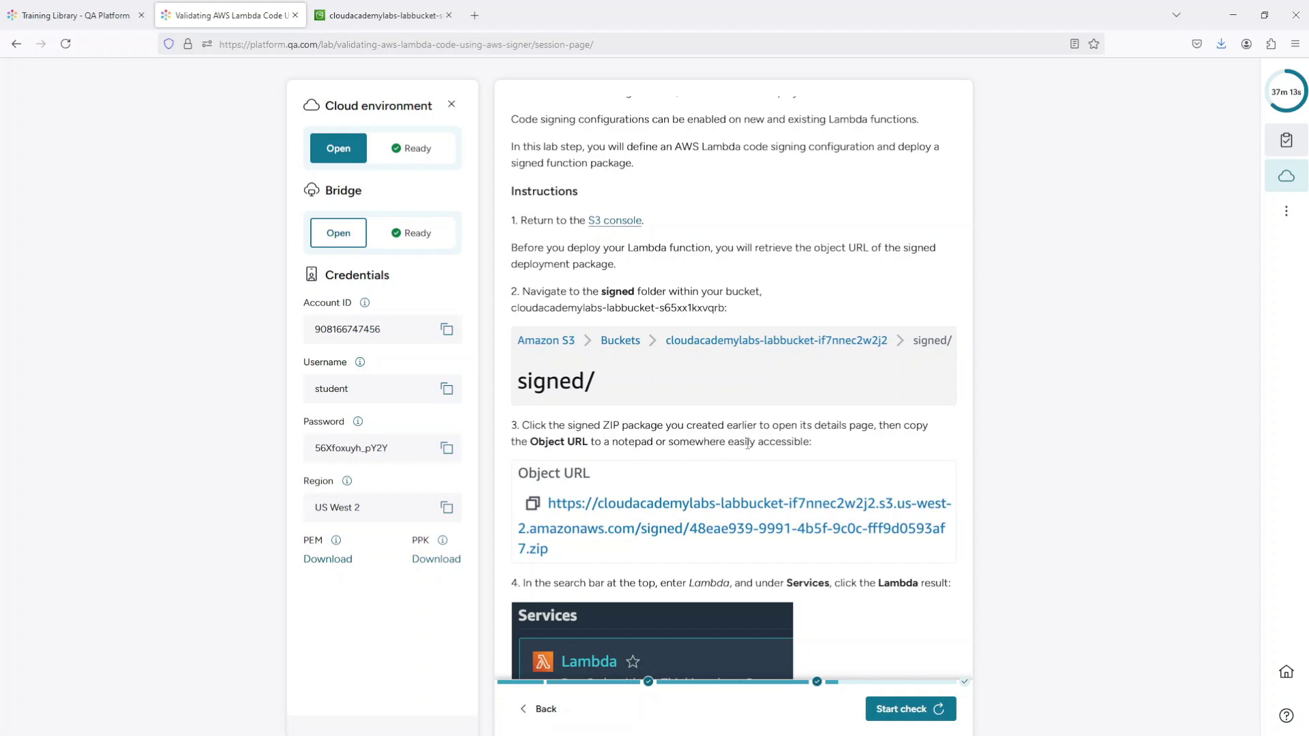
{"action": "scroll", "coordinate": [779, 441], "scroll_direction": "down", "scroll_amount": 1}
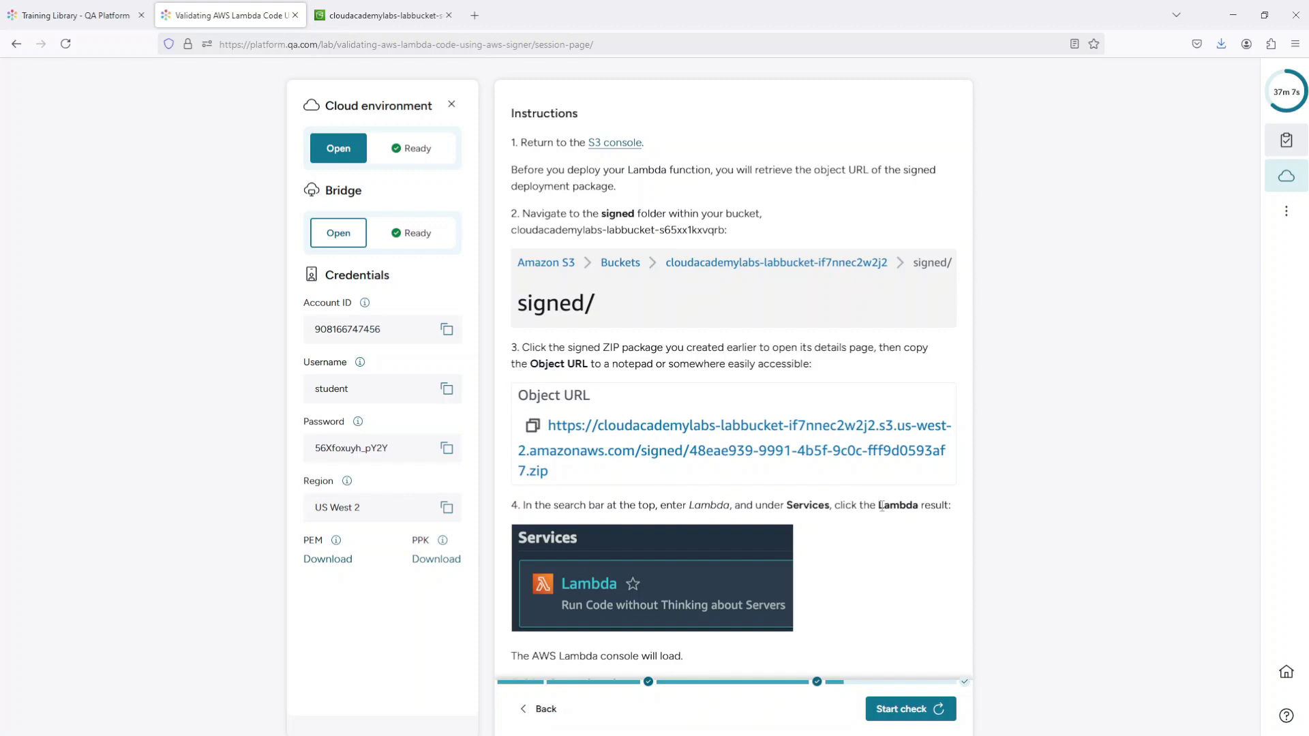
{"action": "scroll", "coordinate": [885, 512], "scroll_direction": "down", "scroll_amount": 4}
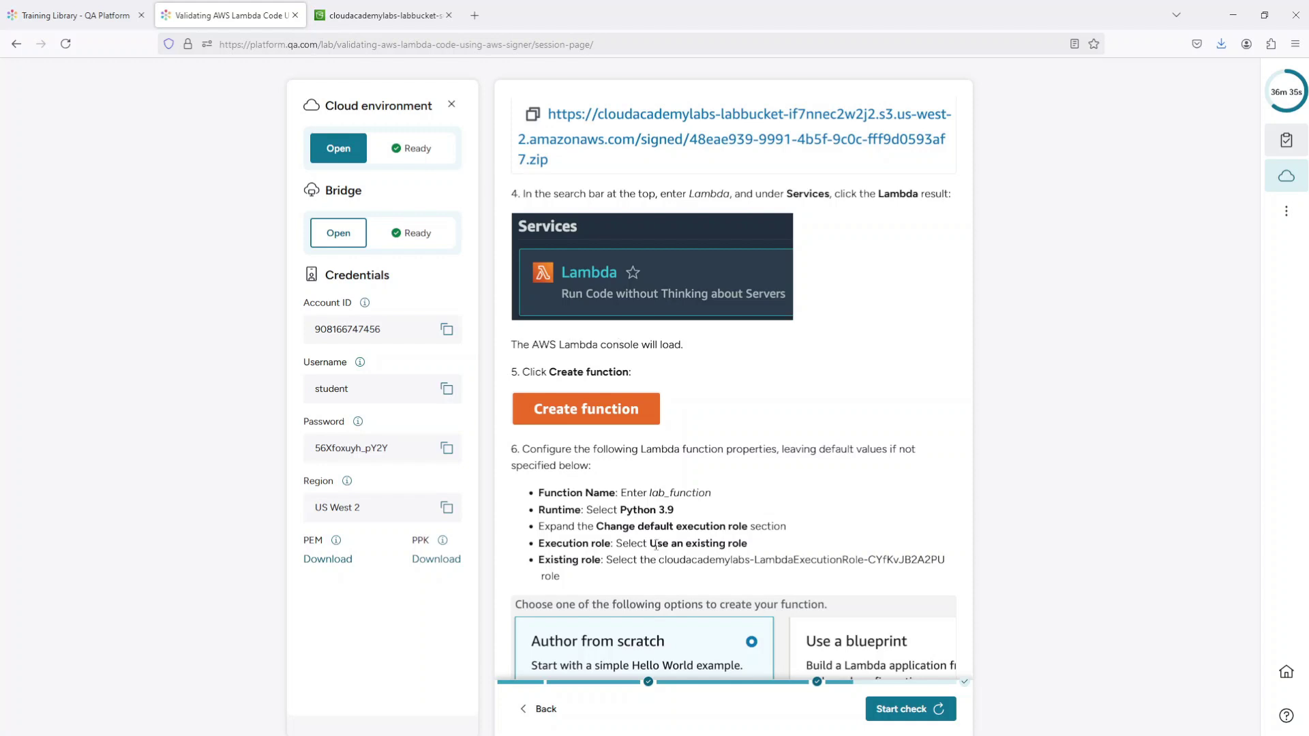
{"action": "scroll", "coordinate": [571, 612], "scroll_direction": "down", "scroll_amount": 3}
{"action": "scroll", "coordinate": [571, 612], "scroll_direction": "down", "scroll_amount": 5}
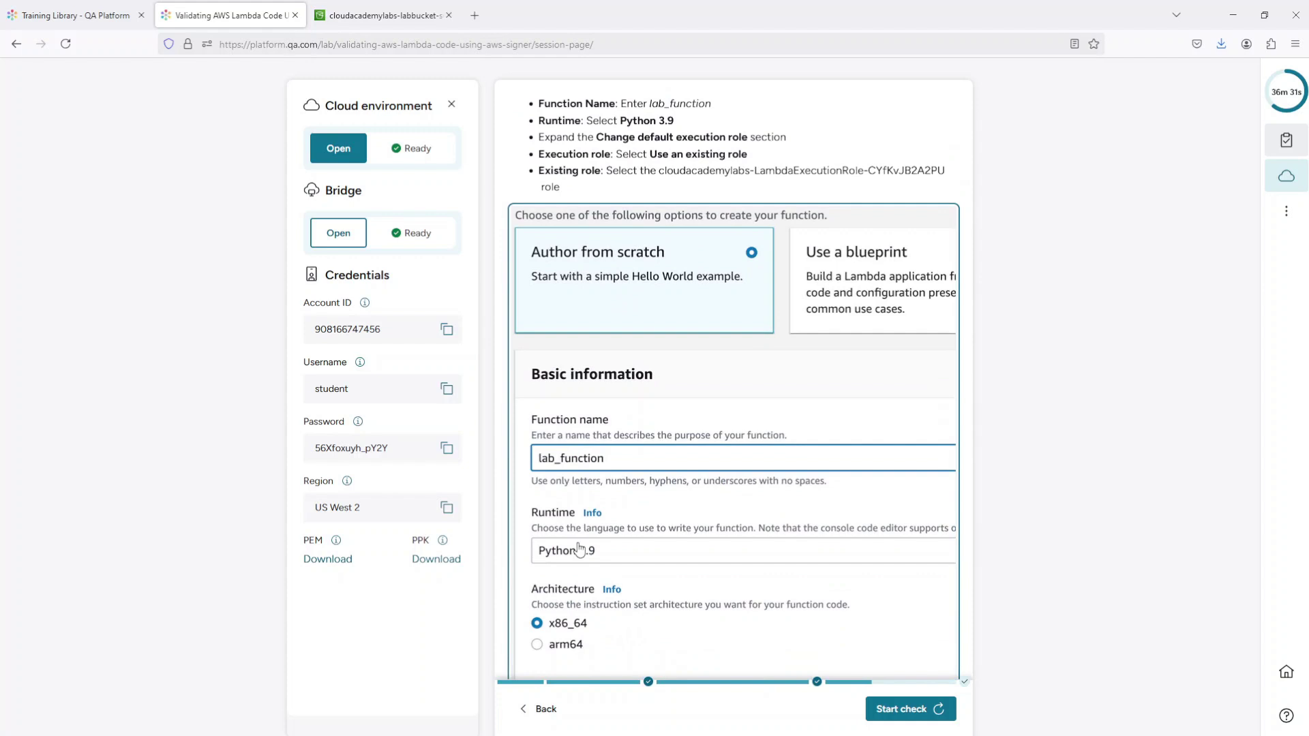
{"action": "scroll", "coordinate": [579, 549], "scroll_direction": "down", "scroll_amount": 2}
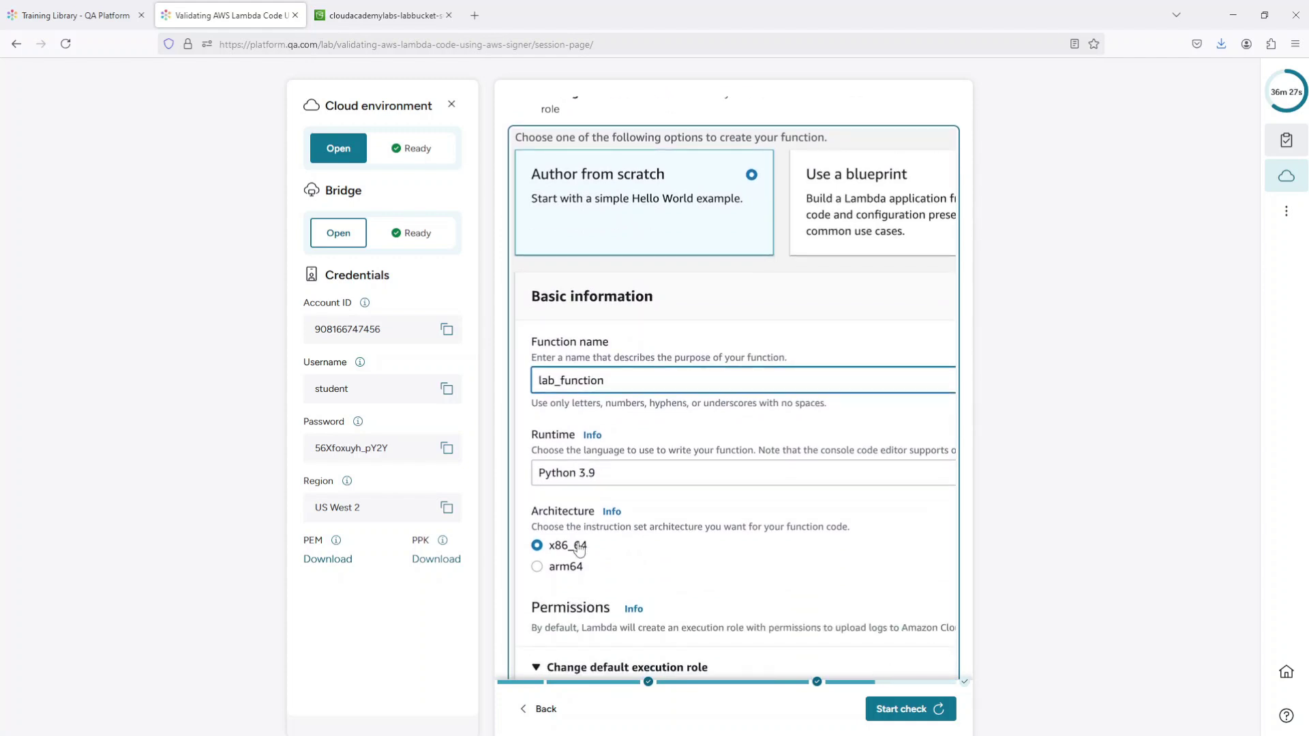
{"action": "scroll", "coordinate": [579, 548], "scroll_direction": "down", "scroll_amount": 6}
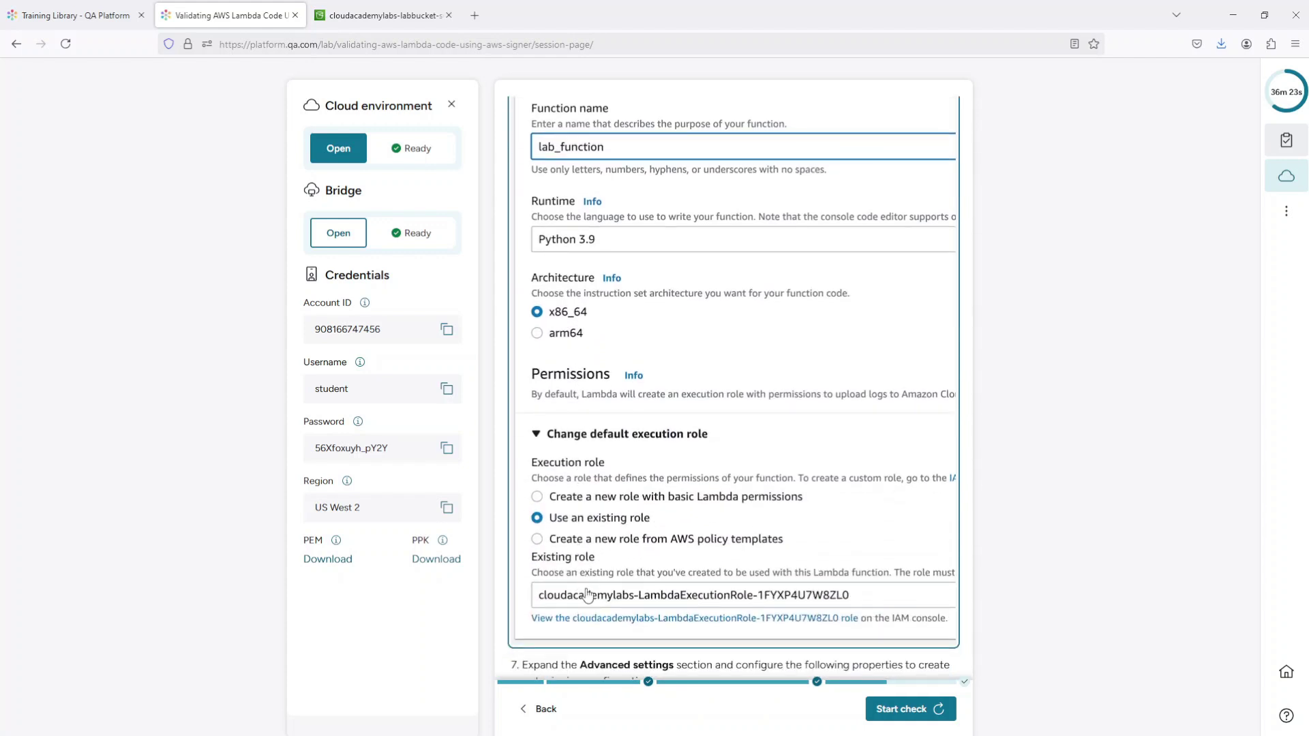
{"action": "scroll", "coordinate": [587, 593], "scroll_direction": "down", "scroll_amount": 2}
{"action": "scroll", "coordinate": [599, 599], "scroll_direction": "down", "scroll_amount": 10}
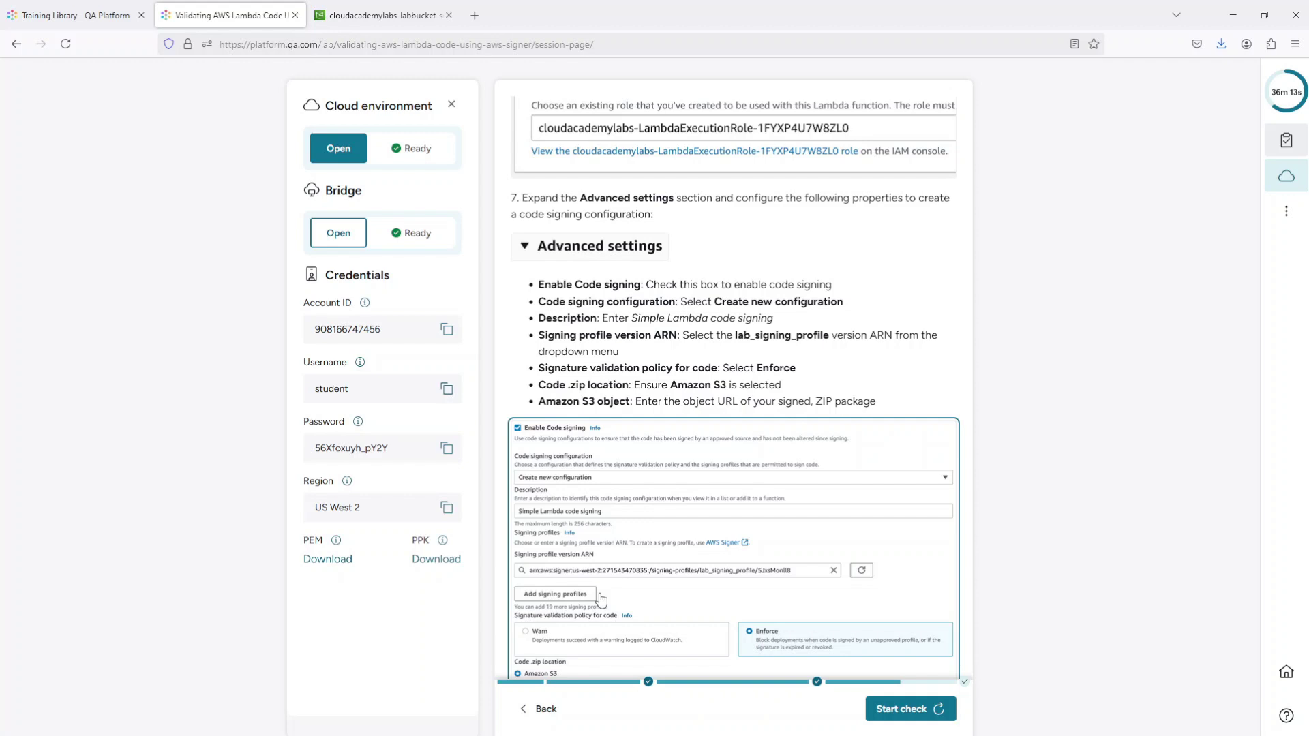
{"action": "scroll", "coordinate": [601, 599], "scroll_direction": "down", "scroll_amount": 2}
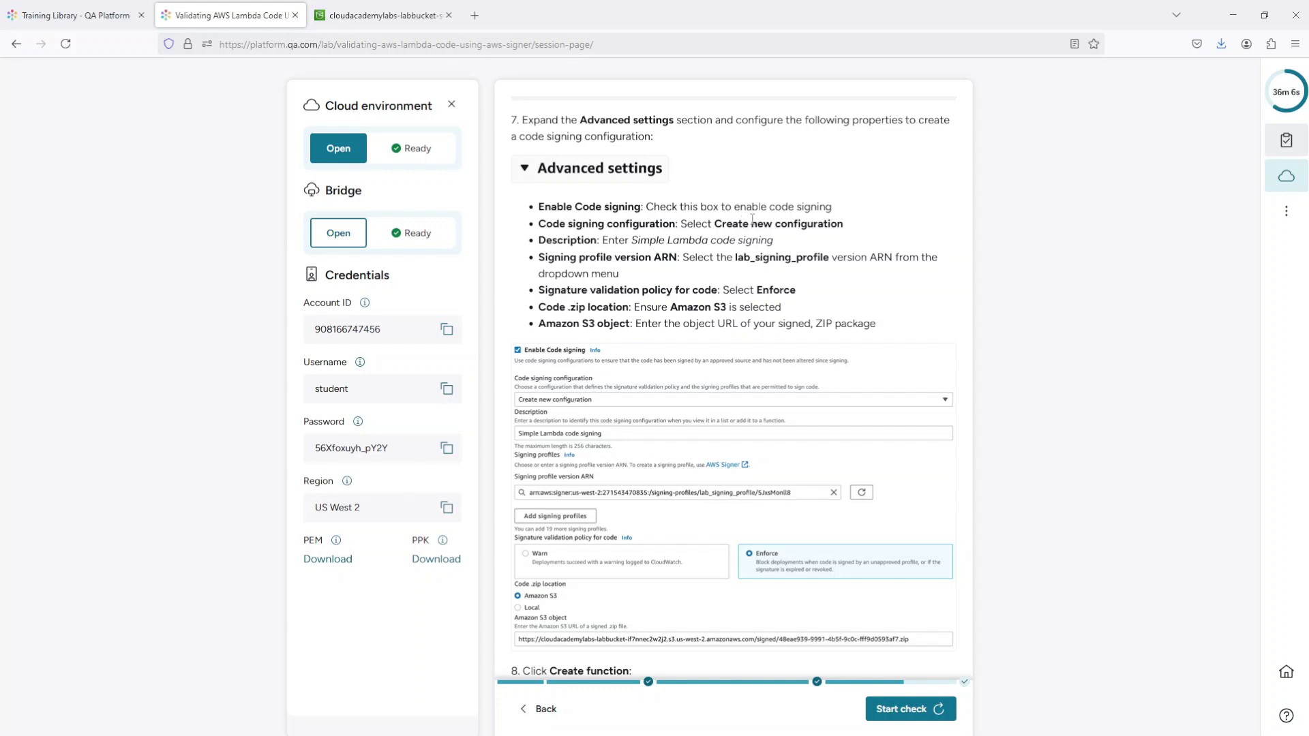
Step: Read the remaining code signing instructions, from creating the function and attempting an unsigned package upload through the lab summary and validations
{"action": "scroll", "coordinate": [753, 219], "scroll_direction": "down", "scroll_amount": 2}
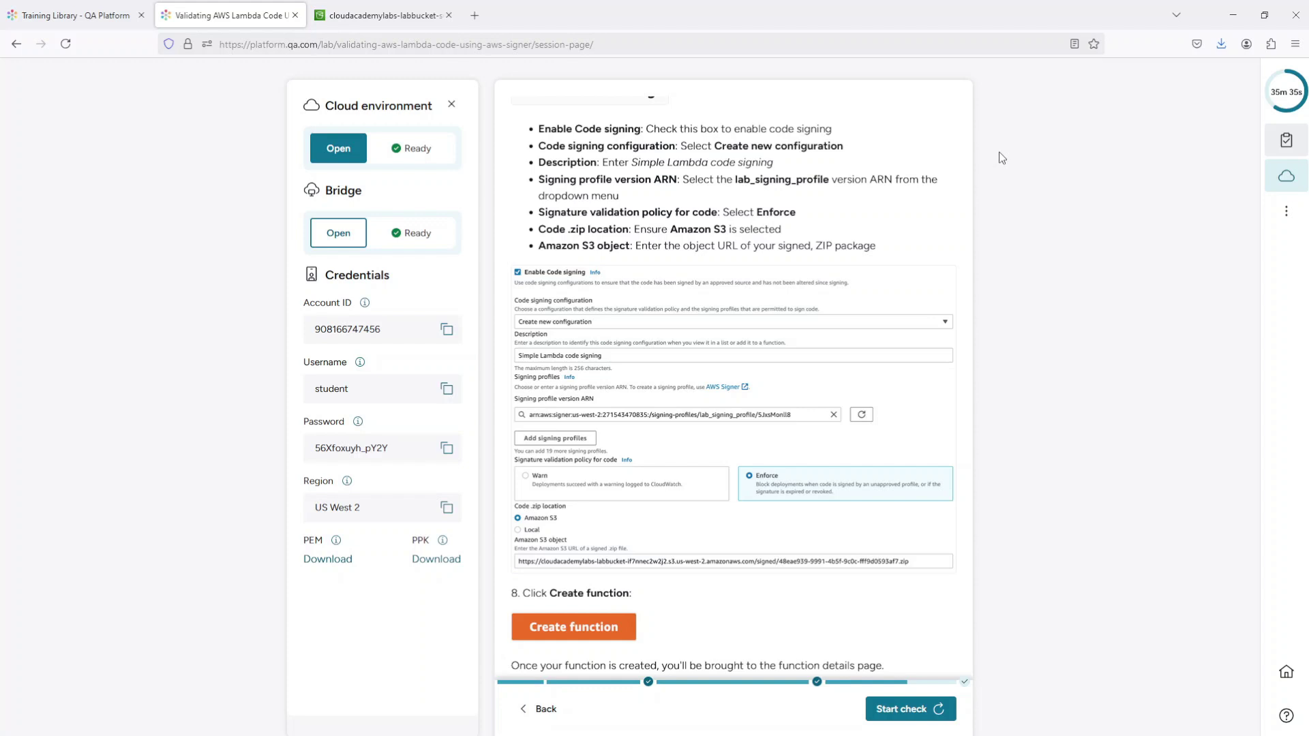
{"action": "scroll", "coordinate": [934, 160], "scroll_direction": "down", "scroll_amount": 3}
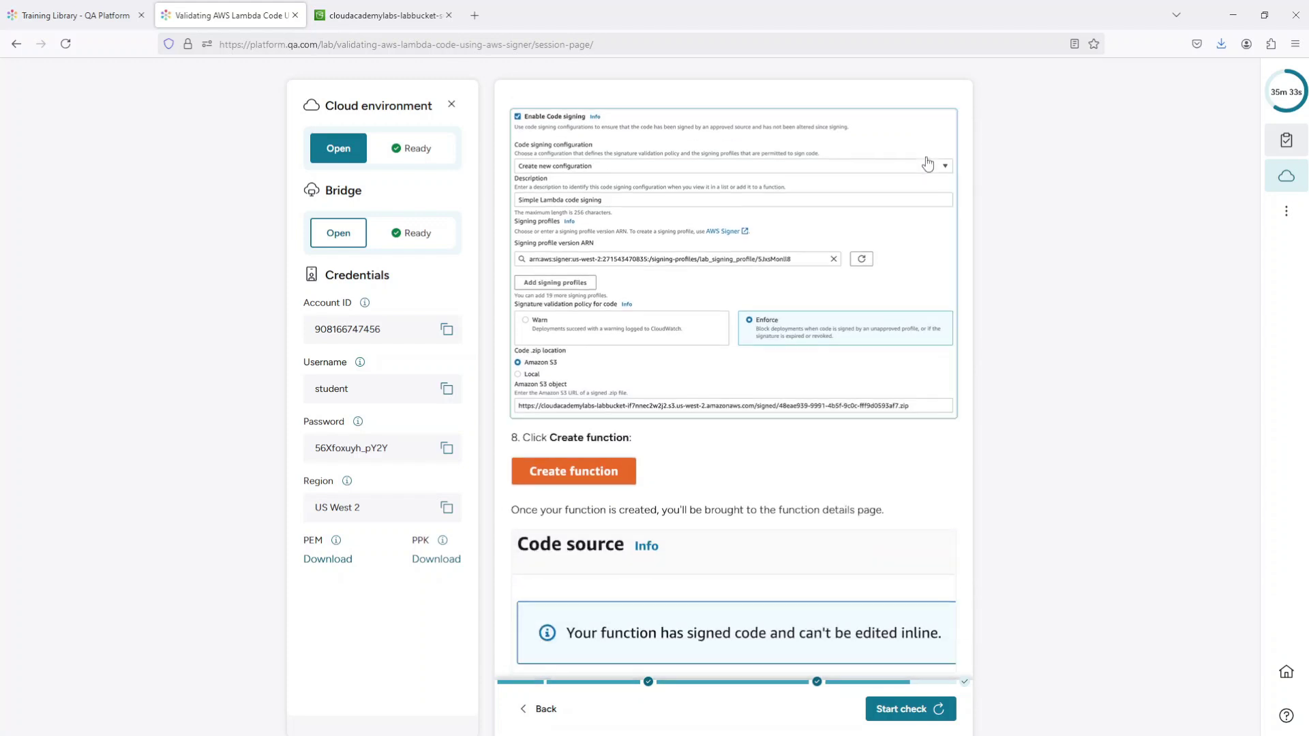
{"action": "scroll", "coordinate": [927, 164], "scroll_direction": "down", "scroll_amount": 1}
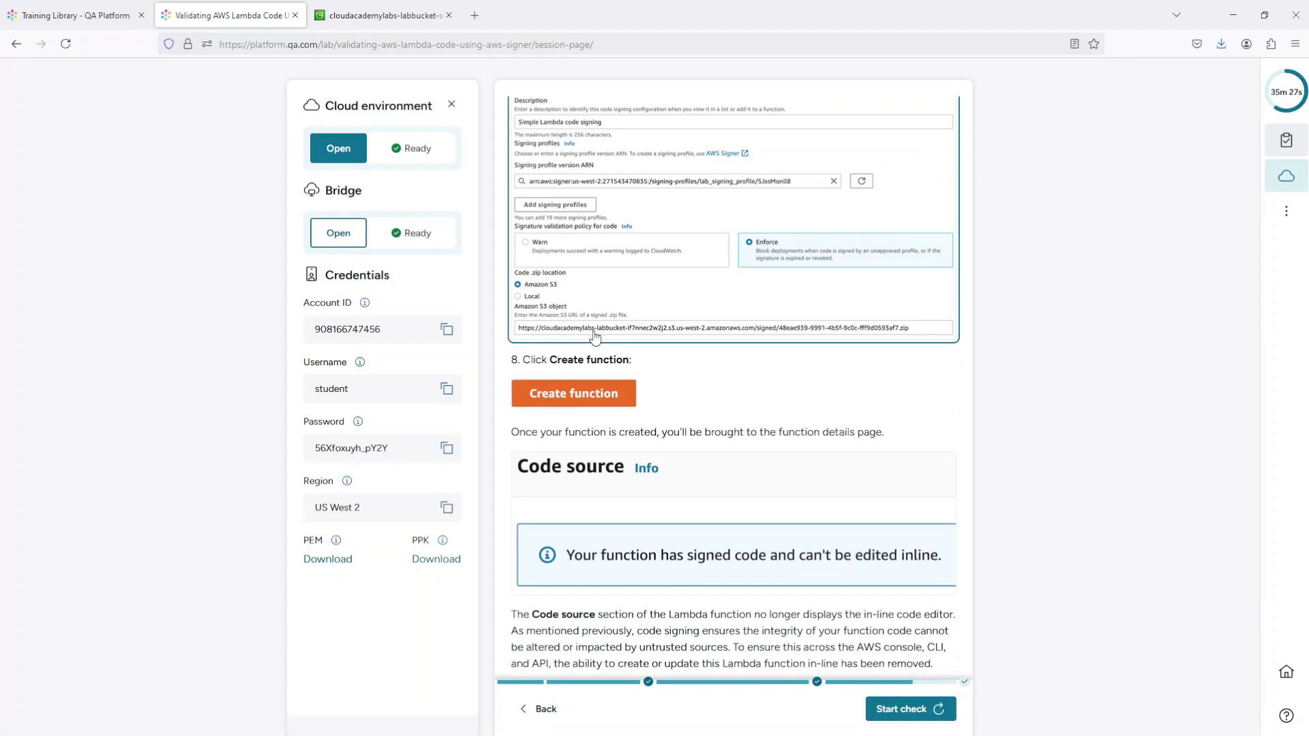
{"action": "scroll", "coordinate": [595, 336], "scroll_direction": "down", "scroll_amount": 3}
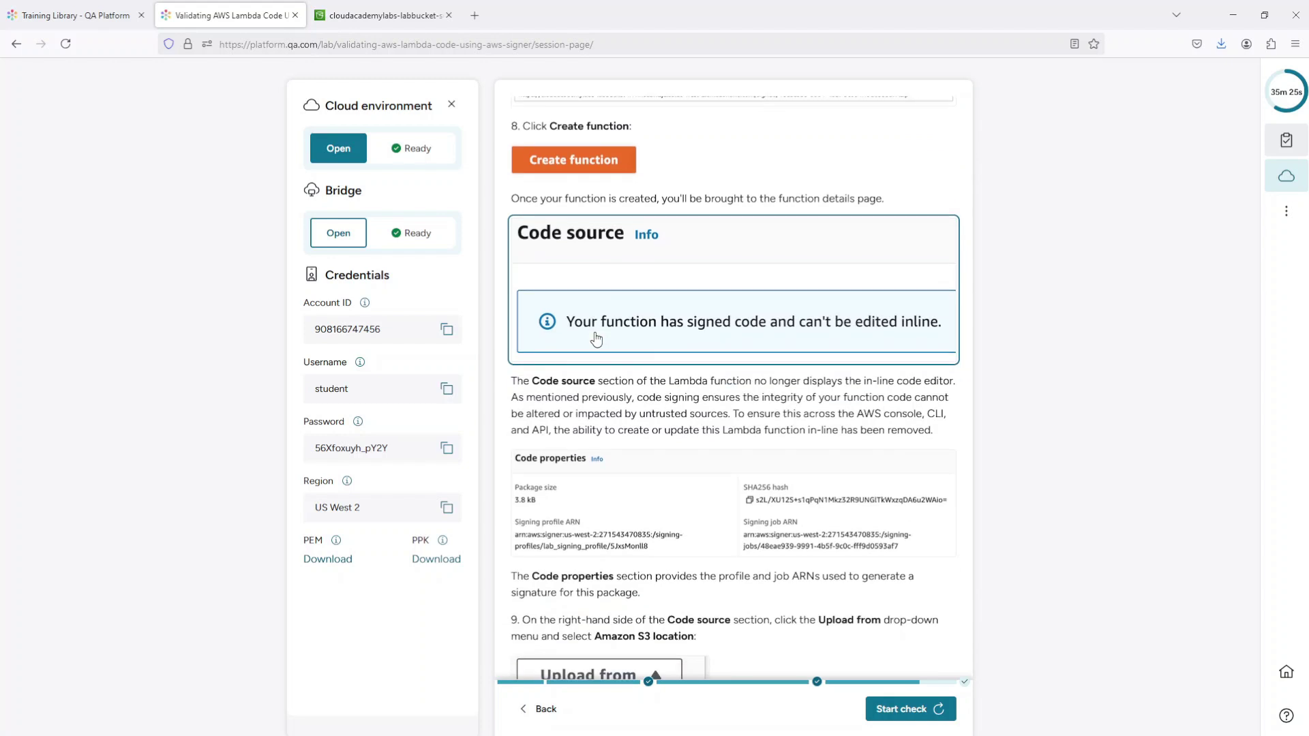
{"action": "scroll", "coordinate": [596, 336], "scroll_direction": "down", "scroll_amount": 1}
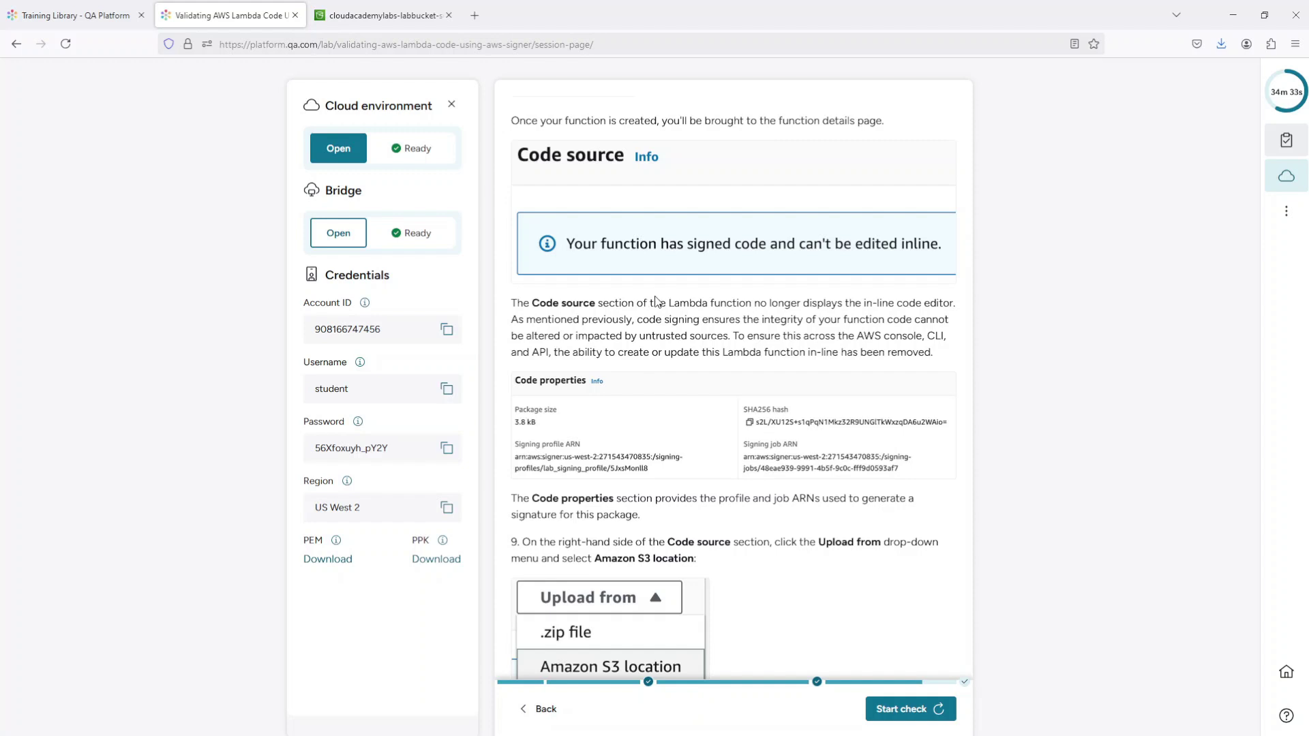
{"action": "scroll", "coordinate": [649, 302], "scroll_direction": "down", "scroll_amount": 2}
{"action": "scroll", "coordinate": [652, 302], "scroll_direction": "down", "scroll_amount": 4}
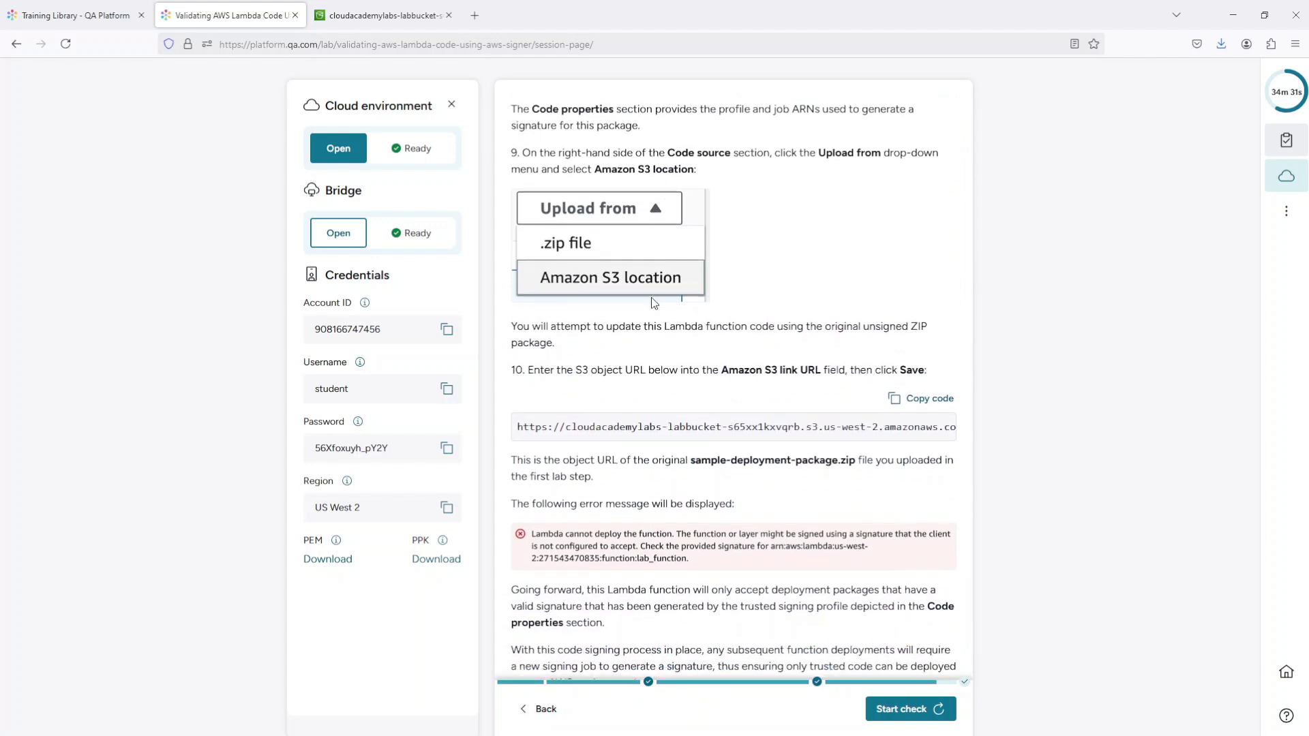
{"action": "scroll", "coordinate": [652, 300], "scroll_direction": "down", "scroll_amount": 1}
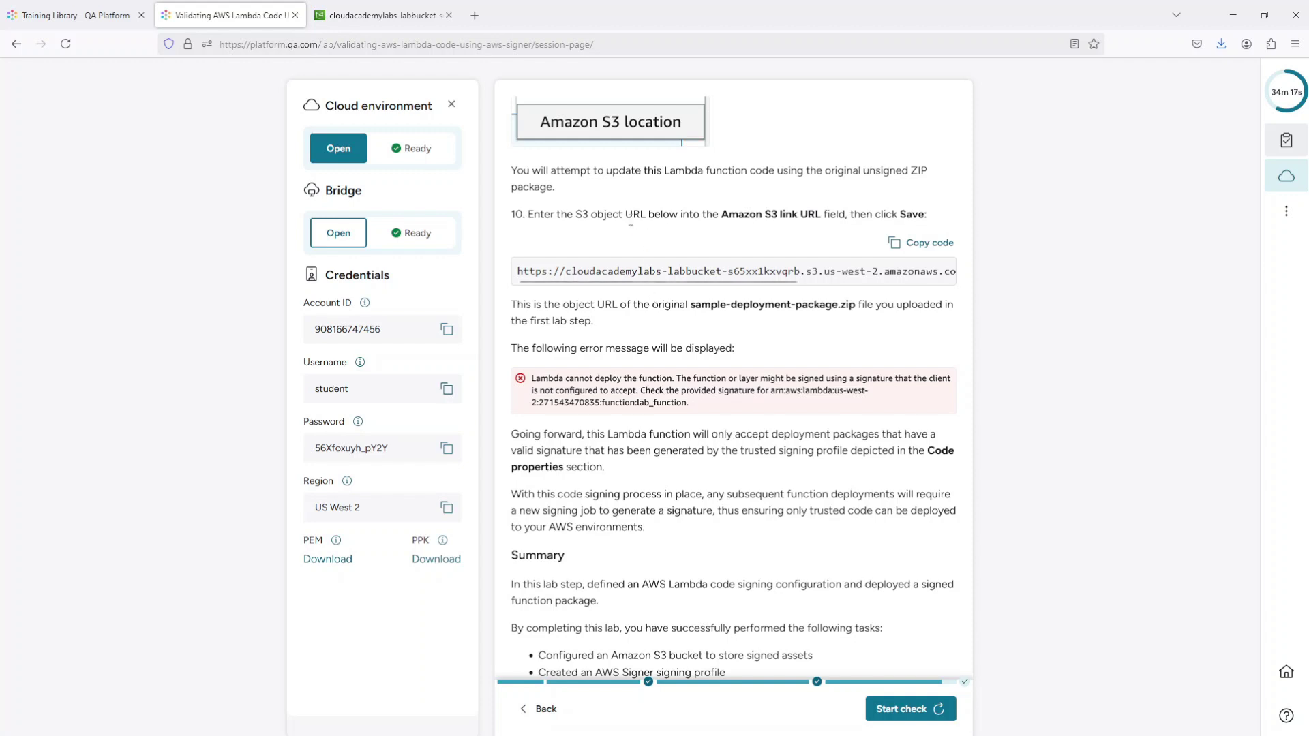
{"action": "left_click_drag", "start_coordinate": [686, 283], "coordinate": [839, 286]}
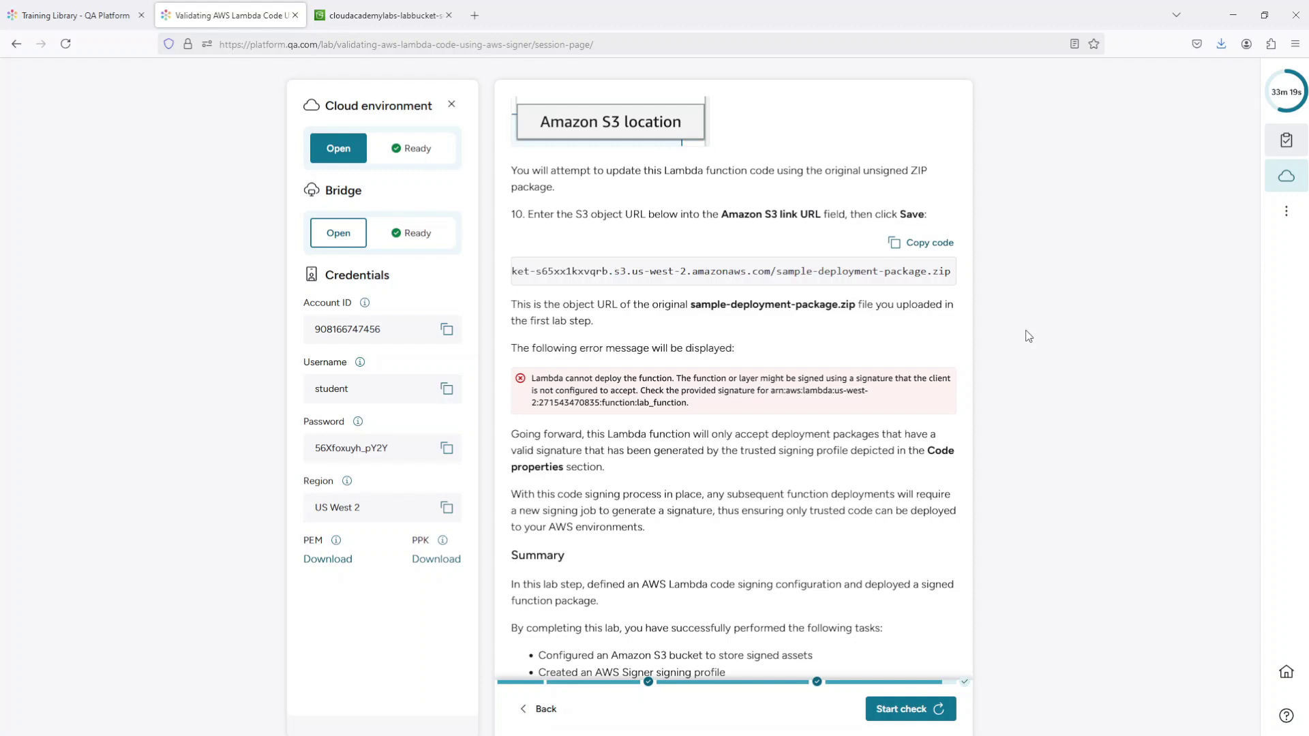
{"action": "scroll", "coordinate": [695, 375], "scroll_direction": "down", "scroll_amount": 5}
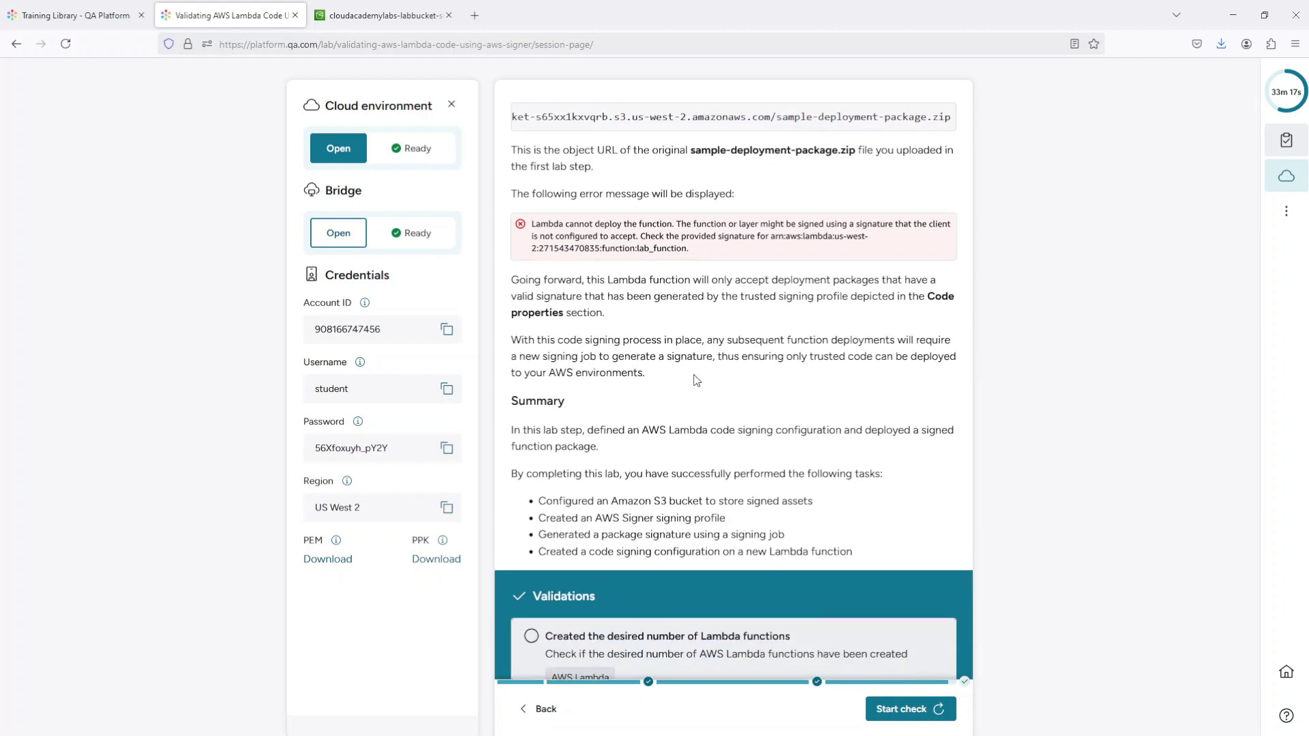
{"action": "scroll", "coordinate": [695, 374], "scroll_direction": "down", "scroll_amount": 2}
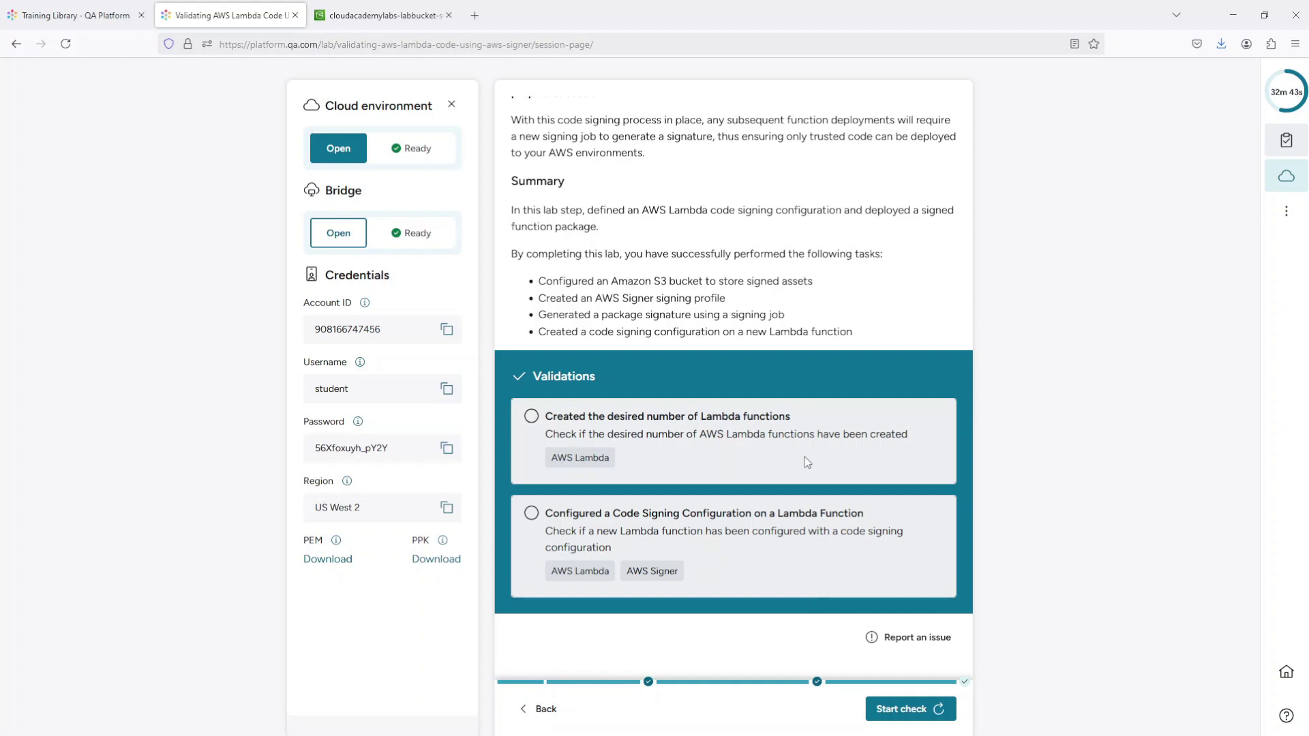
Step: Run the Lambda code signing validation checks and show the hint for the desired number of Lambda functions
{"action": "left_click", "coordinate": [907, 713]}
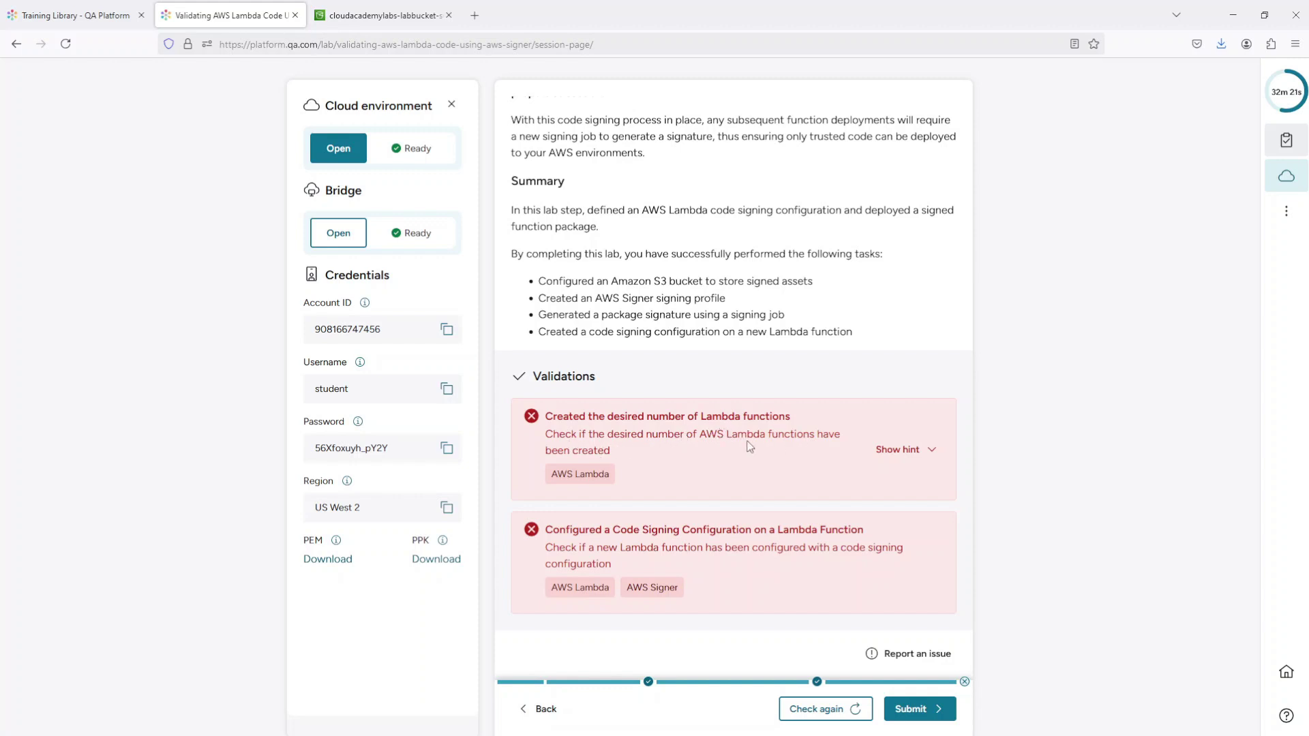
{"action": "left_click", "coordinate": [887, 449]}
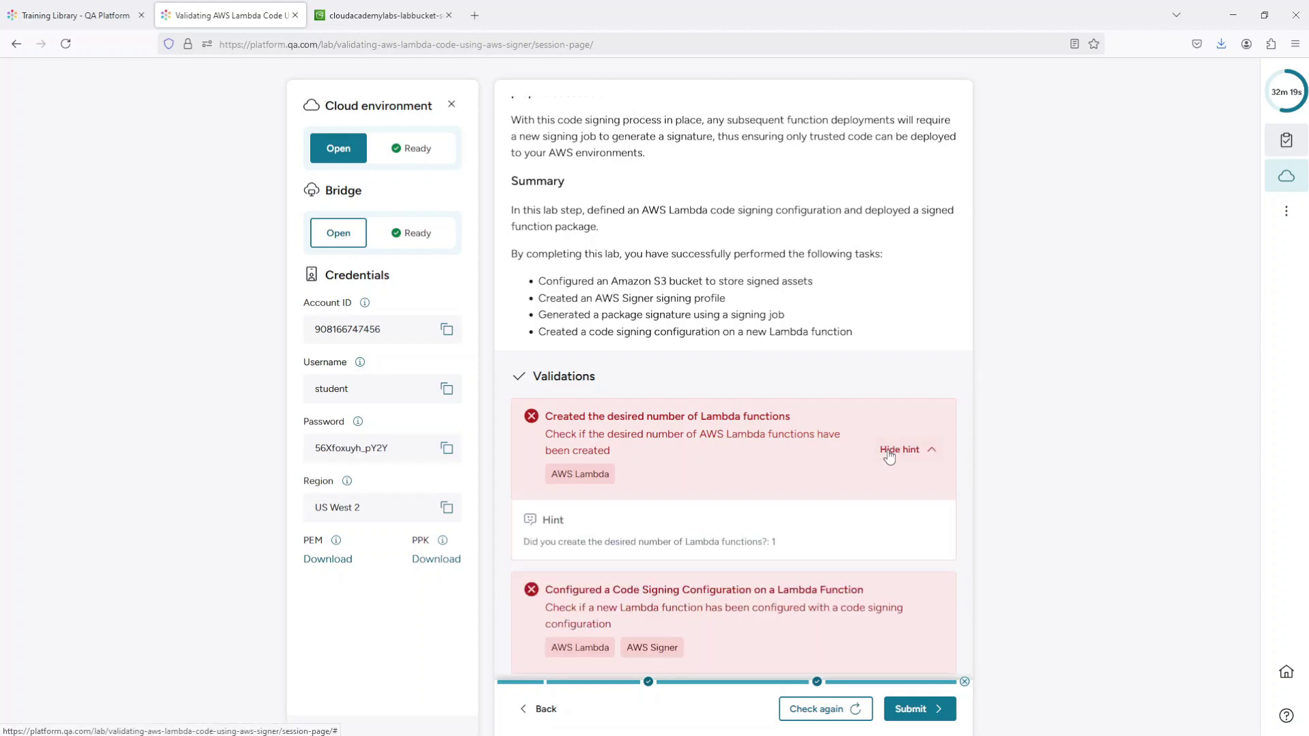
{"action": "scroll", "coordinate": [890, 454], "scroll_direction": "down", "scroll_amount": 1}
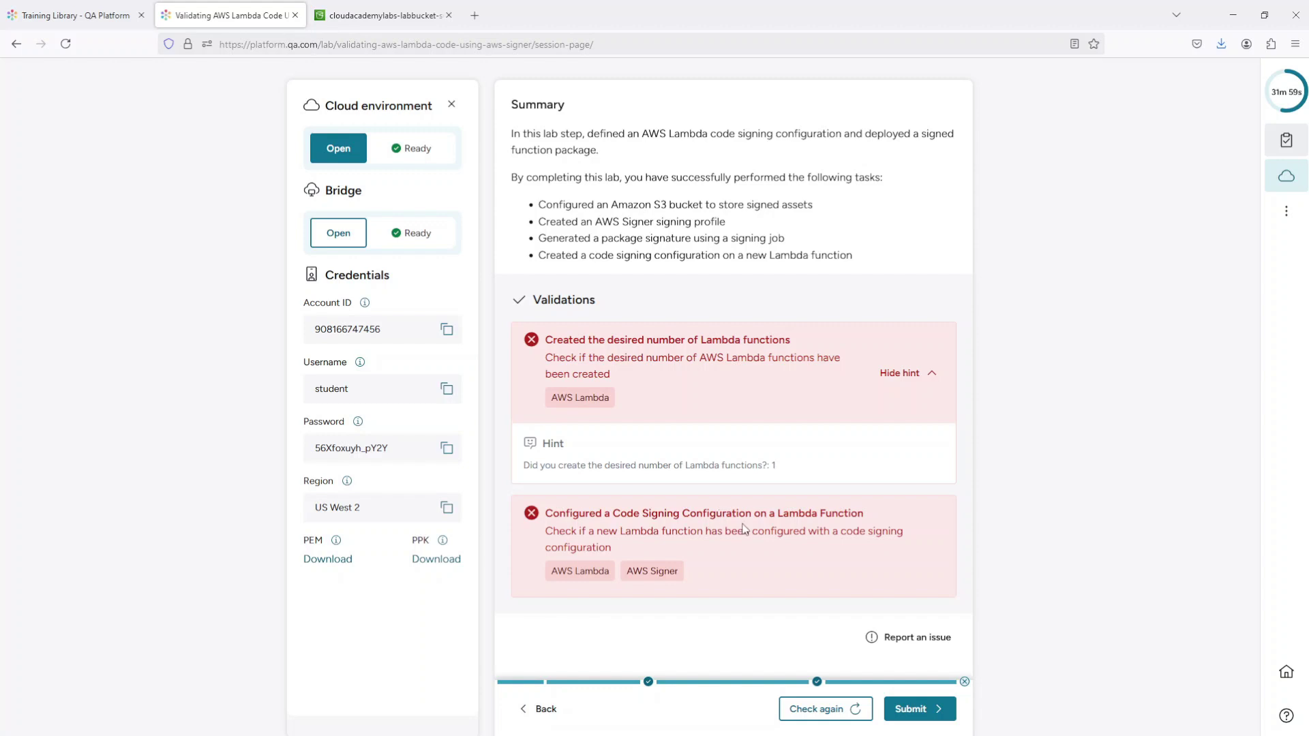
Step: Review the code signing instructions again for retrieving the signed ZIP package's object URL and opening Lambda
{"action": "scroll", "coordinate": [743, 517], "scroll_direction": "up", "scroll_amount": 6}
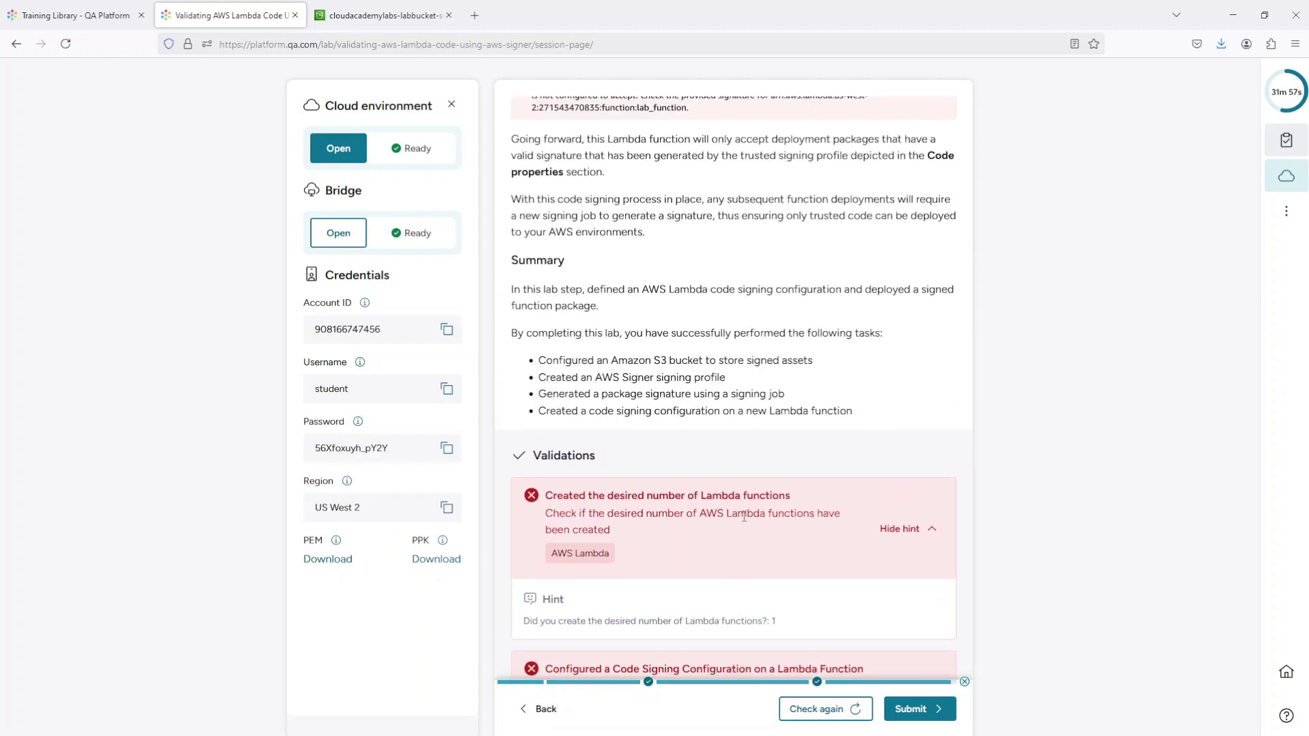
{"action": "scroll", "coordinate": [743, 521], "scroll_direction": "up", "scroll_amount": 8}
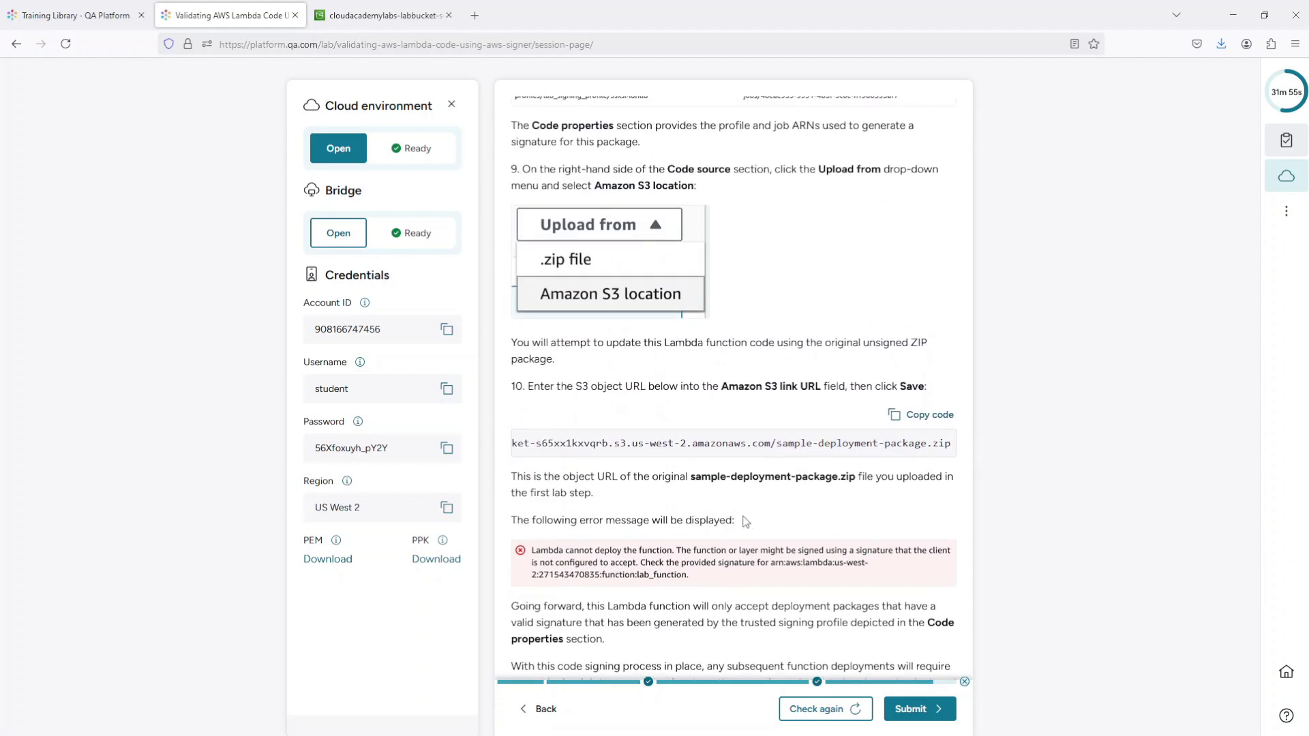
{"action": "scroll", "coordinate": [743, 518], "scroll_direction": "up", "scroll_amount": 20}
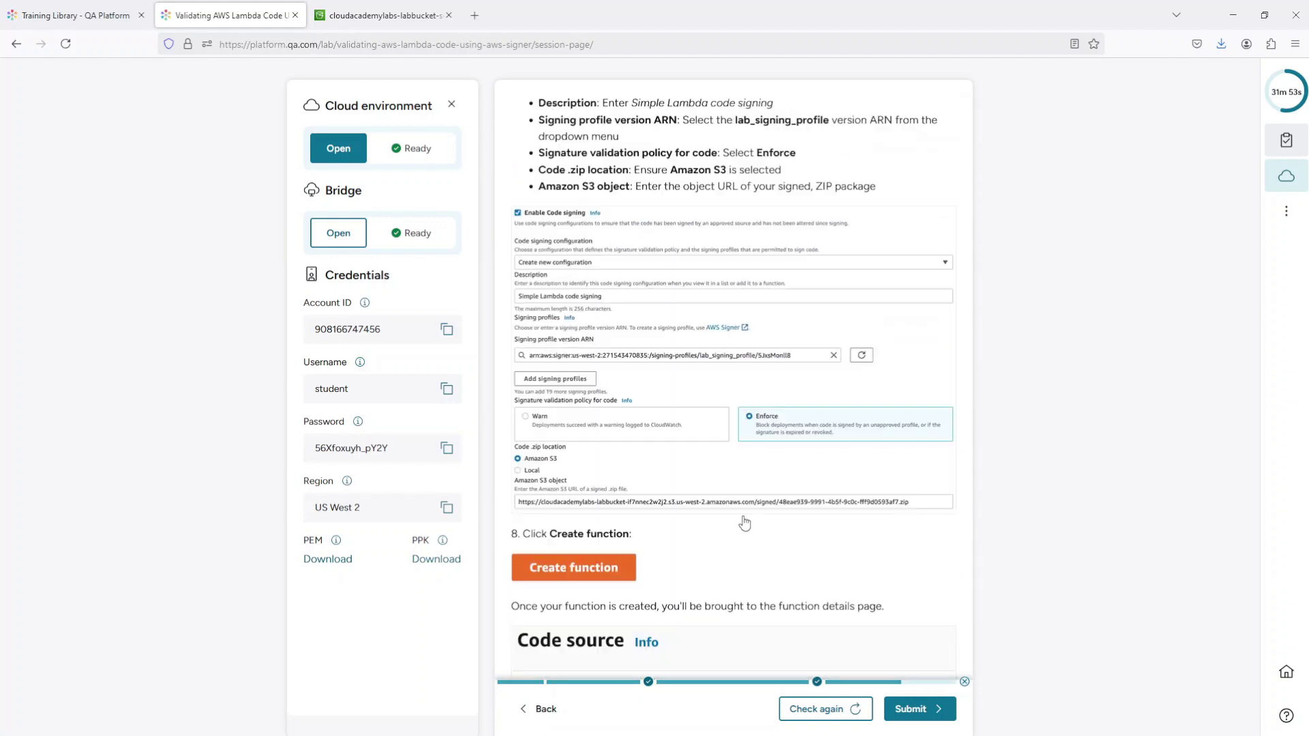
{"action": "scroll", "coordinate": [744, 524], "scroll_direction": "up", "scroll_amount": 20}
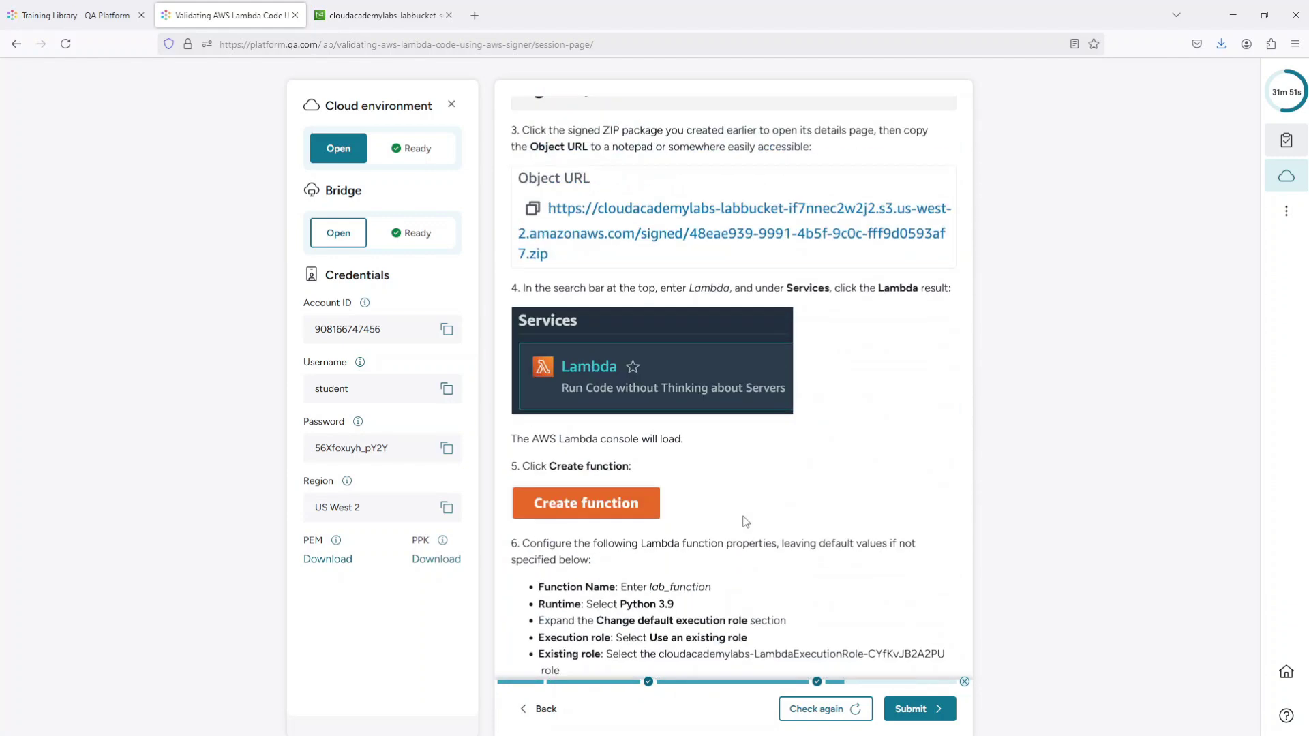
{"action": "scroll", "coordinate": [744, 523], "scroll_direction": "down", "scroll_amount": 4}
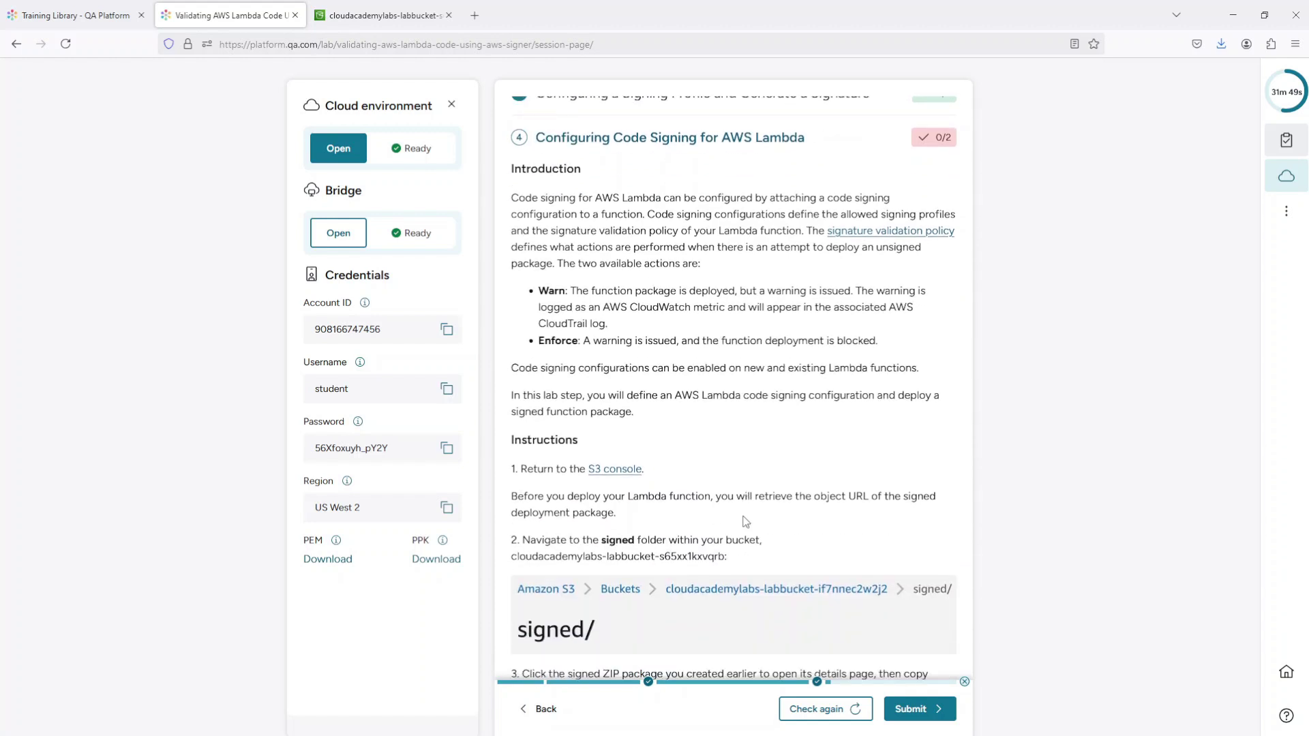
{"action": "scroll", "coordinate": [743, 522], "scroll_direction": "down", "scroll_amount": 2}
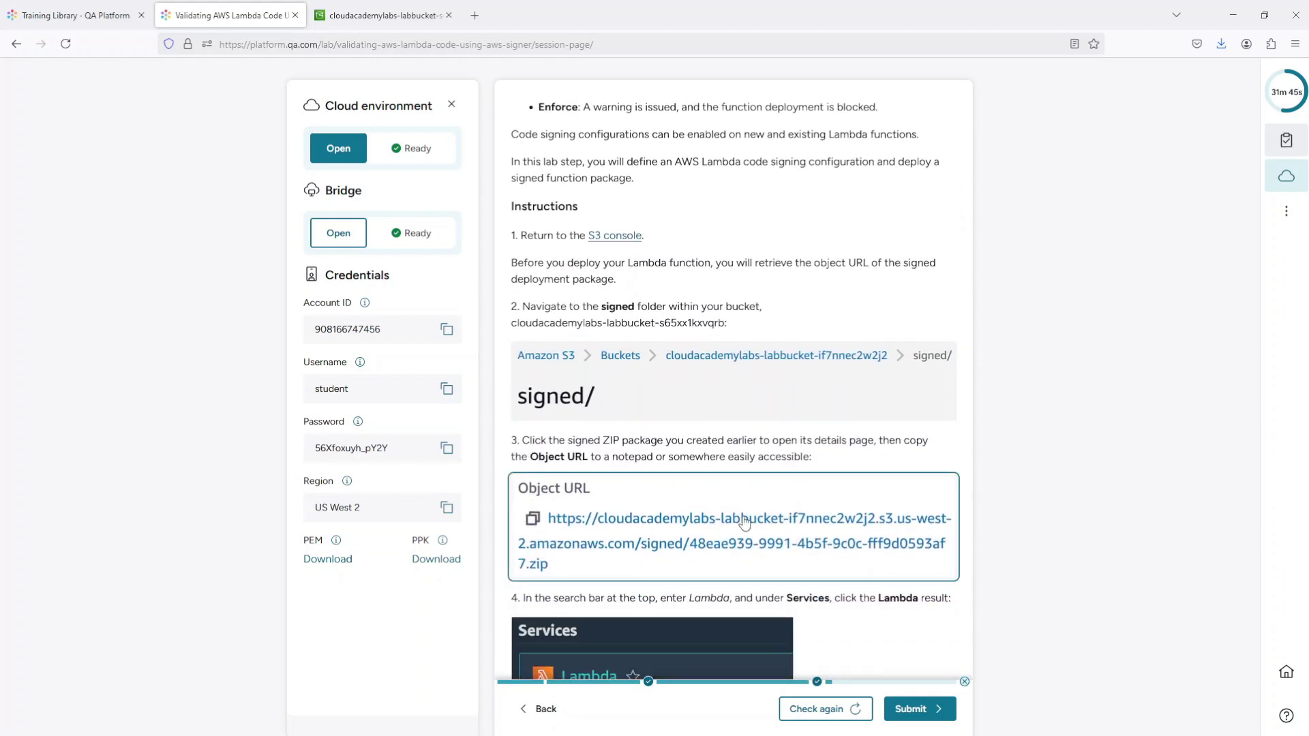
{"action": "scroll", "coordinate": [744, 523], "scroll_direction": "down", "scroll_amount": 2}
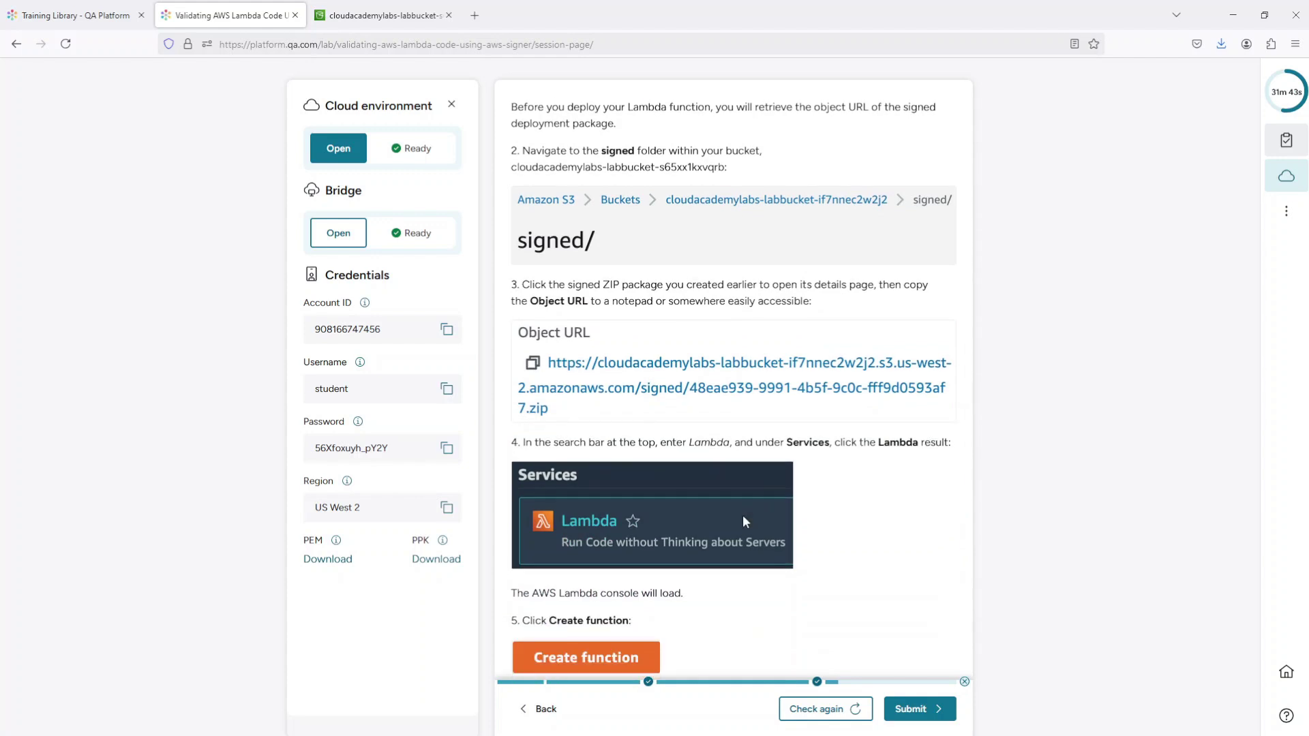
{"action": "scroll", "coordinate": [748, 508], "scroll_direction": "down", "scroll_amount": 1}
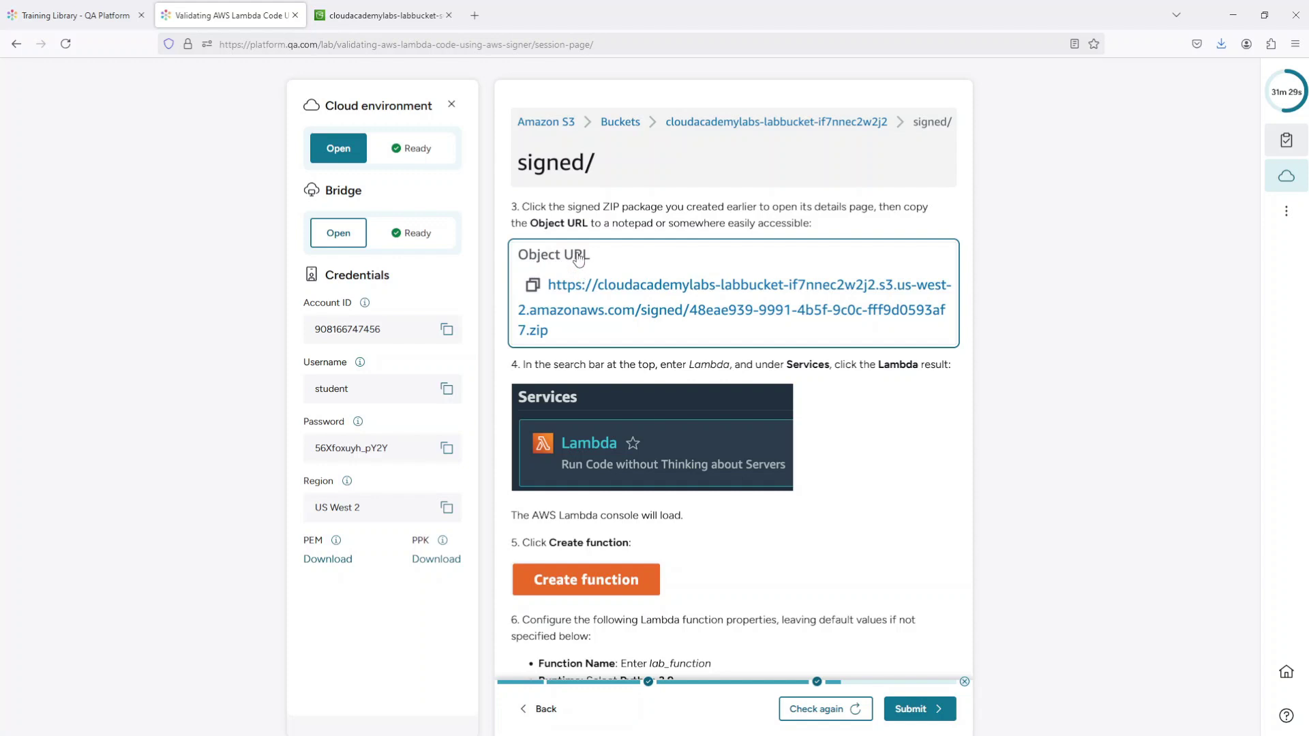
Step: Switch to the Amazon S3 console and copy the object URL of the signed ZIP package in the signed folder
{"action": "left_click", "coordinate": [402, 15]}
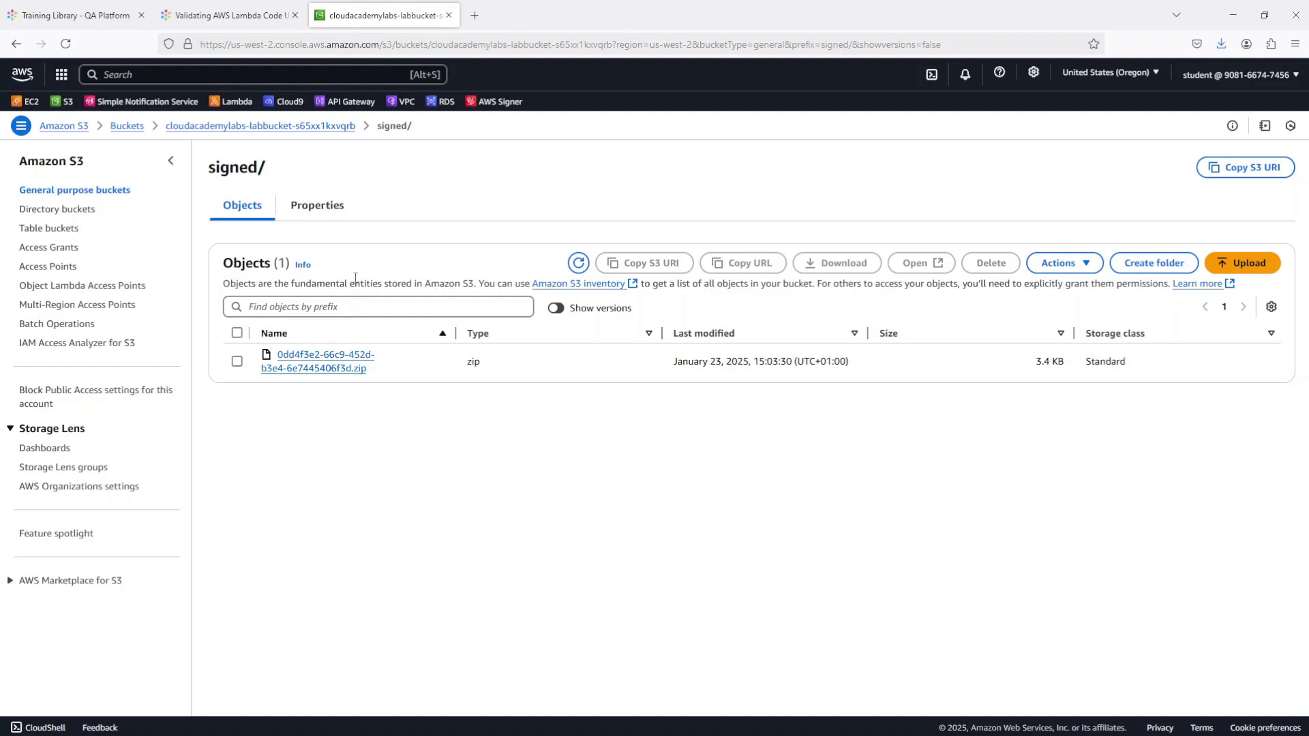
{"action": "left_click", "coordinate": [238, 363]}
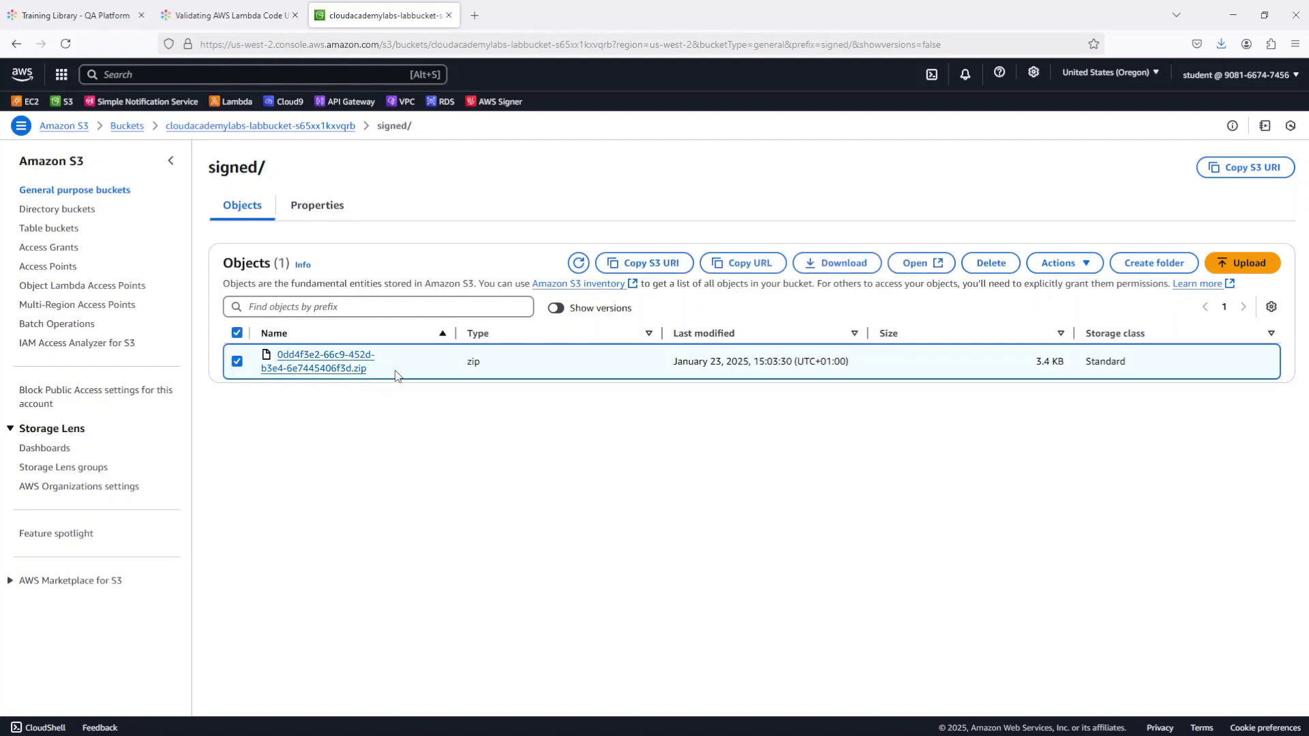
{"action": "left_click", "coordinate": [751, 272]}
Step: Go up to the lab bucket's root and copy the object URL of sample-deployment-package.zip
{"action": "left_click", "coordinate": [336, 129]}
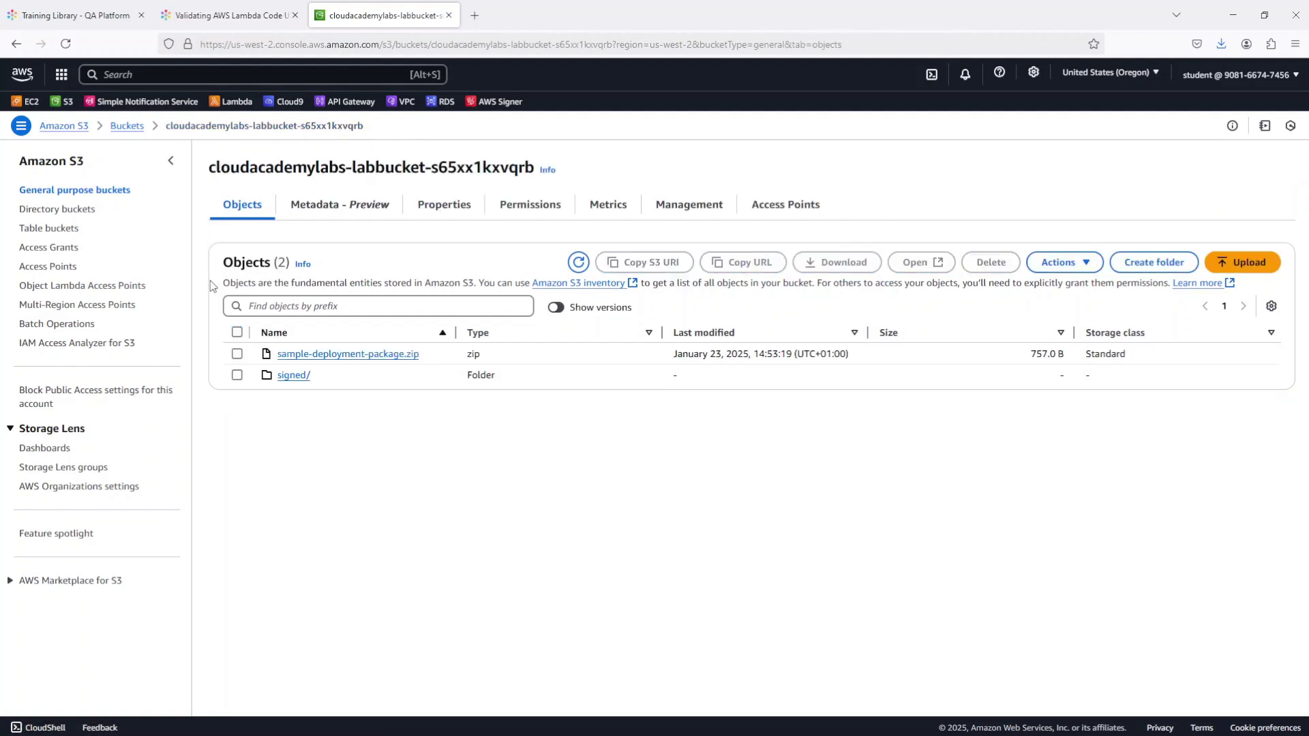
{"action": "left_click", "coordinate": [237, 353]}
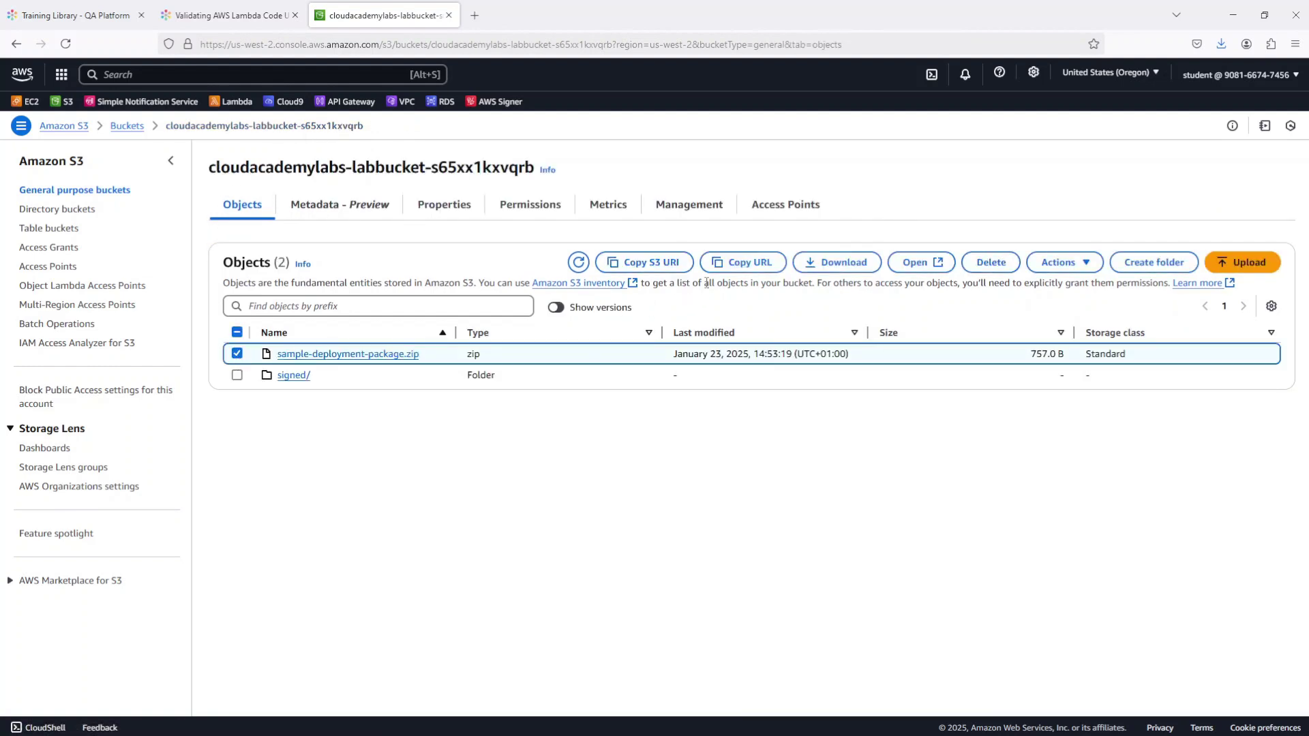
{"action": "left_click", "coordinate": [748, 263]}
Step: Return to the lab instructions and copy the function name lab_function from the Lambda function properties
{"action": "left_click", "coordinate": [229, 15]}
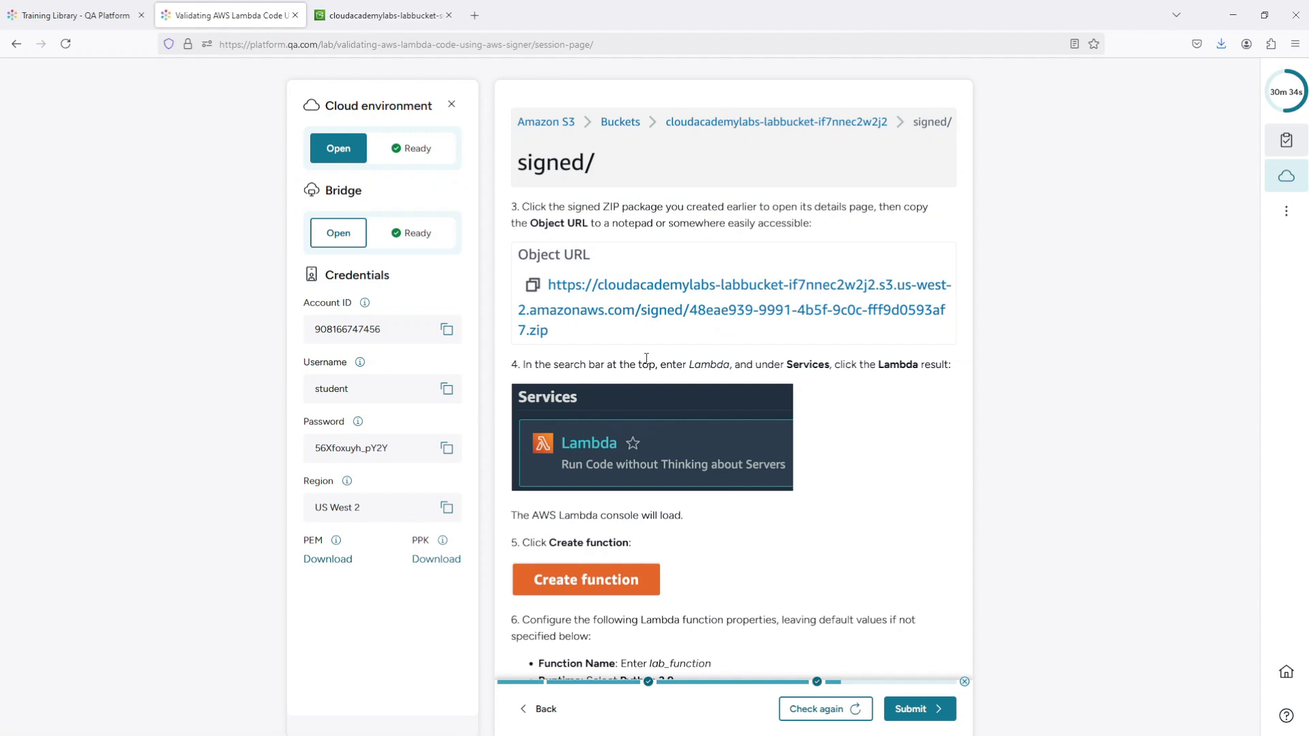
{"action": "scroll", "coordinate": [648, 372], "scroll_direction": "down", "scroll_amount": 1}
{"action": "scroll", "coordinate": [648, 372], "scroll_direction": "down", "scroll_amount": 3}
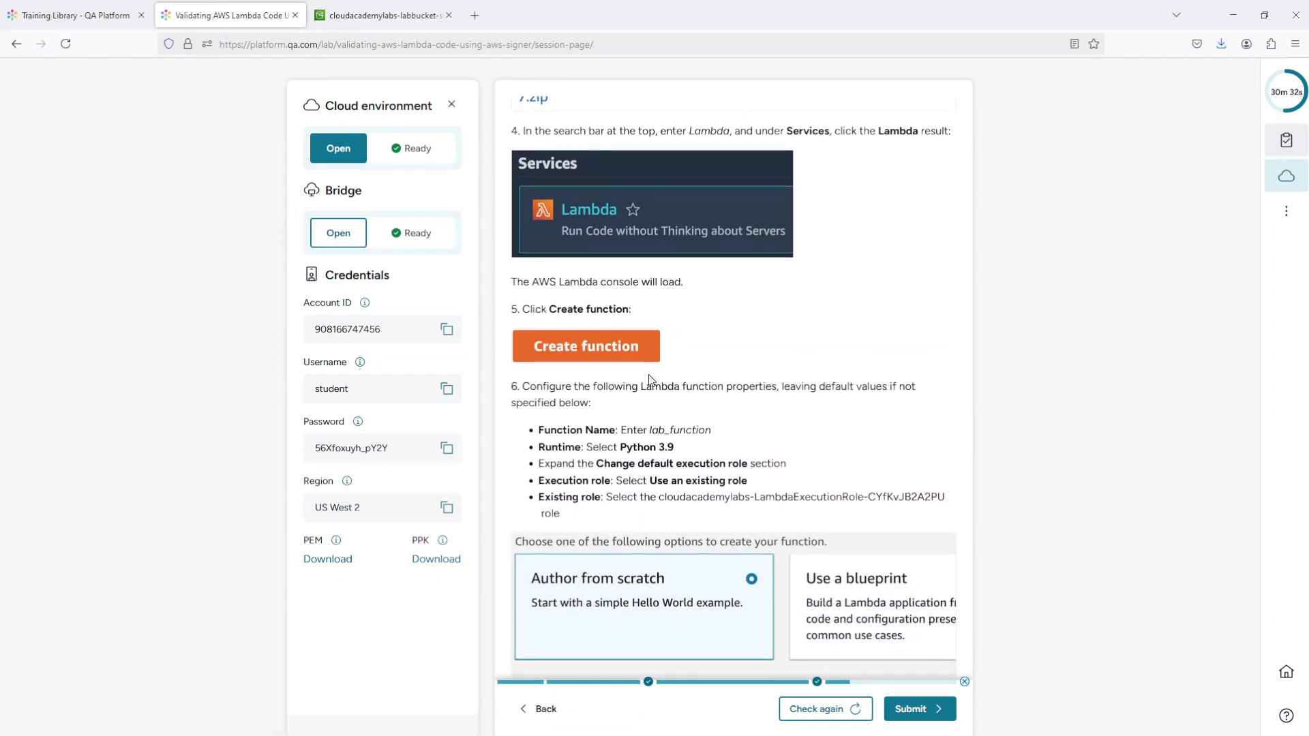
{"action": "left_click_drag", "start_coordinate": [650, 428], "coordinate": [712, 434]}
Step: Open the AWS Lambda console from the AWS session and start creating a new function
{"action": "left_click", "coordinate": [396, 16]}
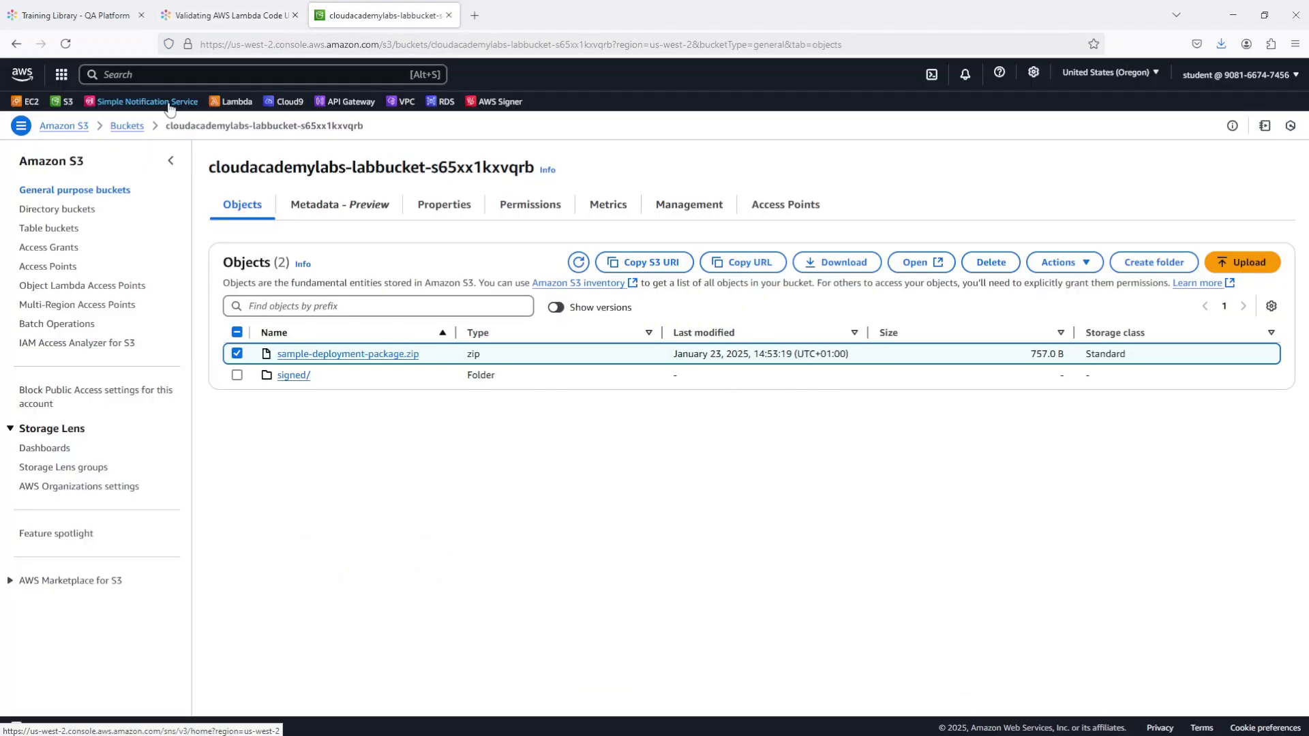
{"action": "left_click", "coordinate": [230, 103]}
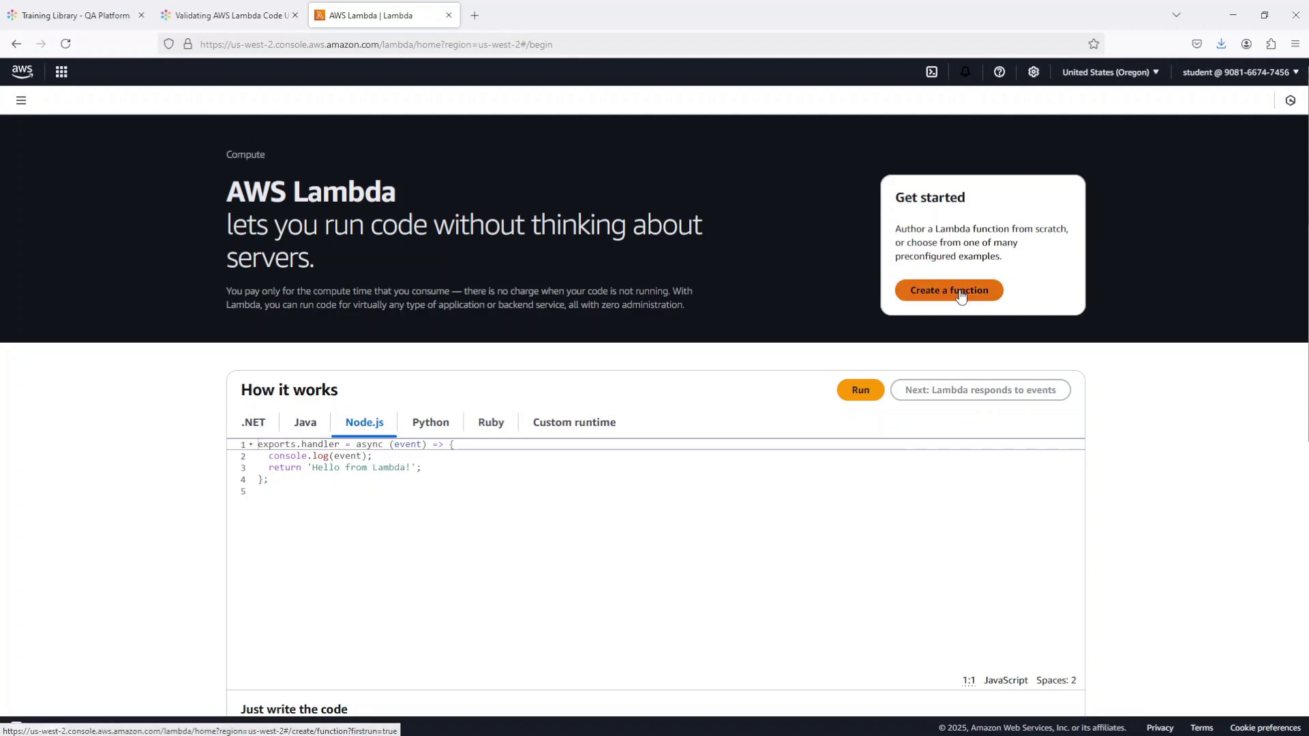
{"action": "scroll", "coordinate": [1238, 415], "scroll_direction": "down", "scroll_amount": 7}
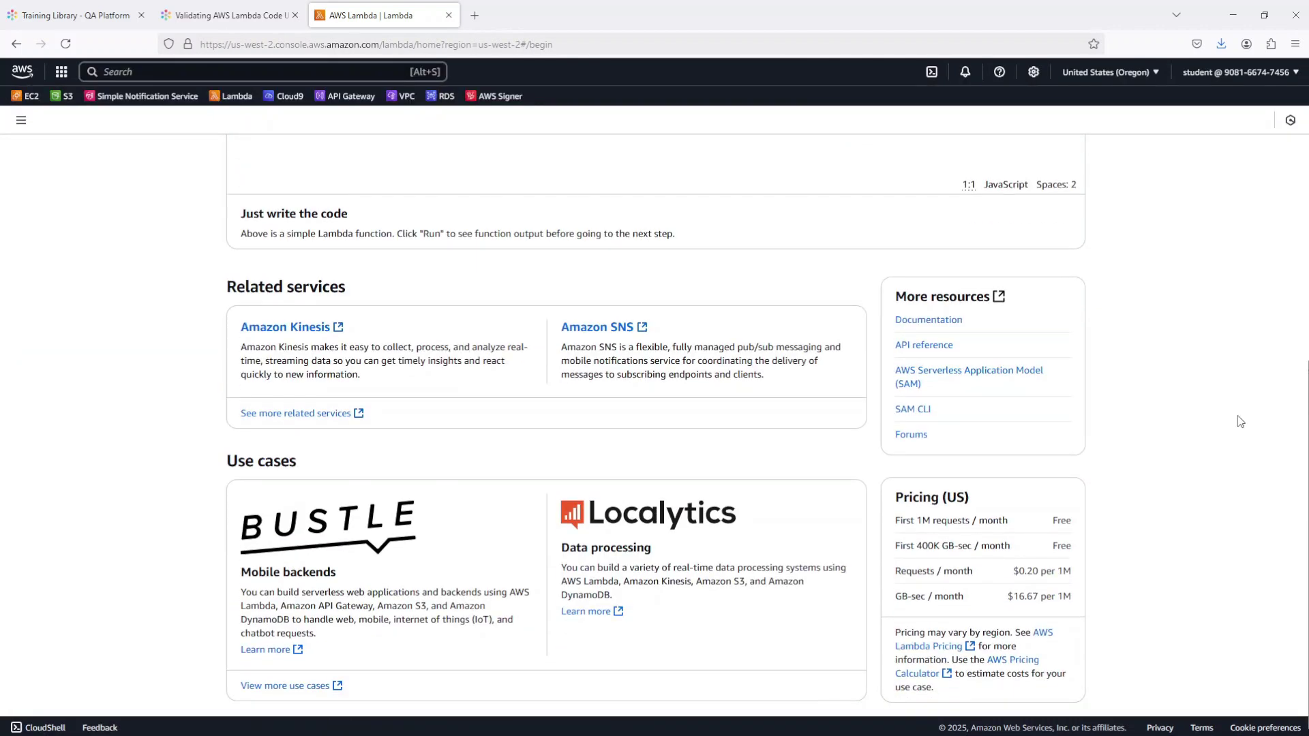
{"action": "scroll", "coordinate": [1238, 419], "scroll_direction": "up", "scroll_amount": 7}
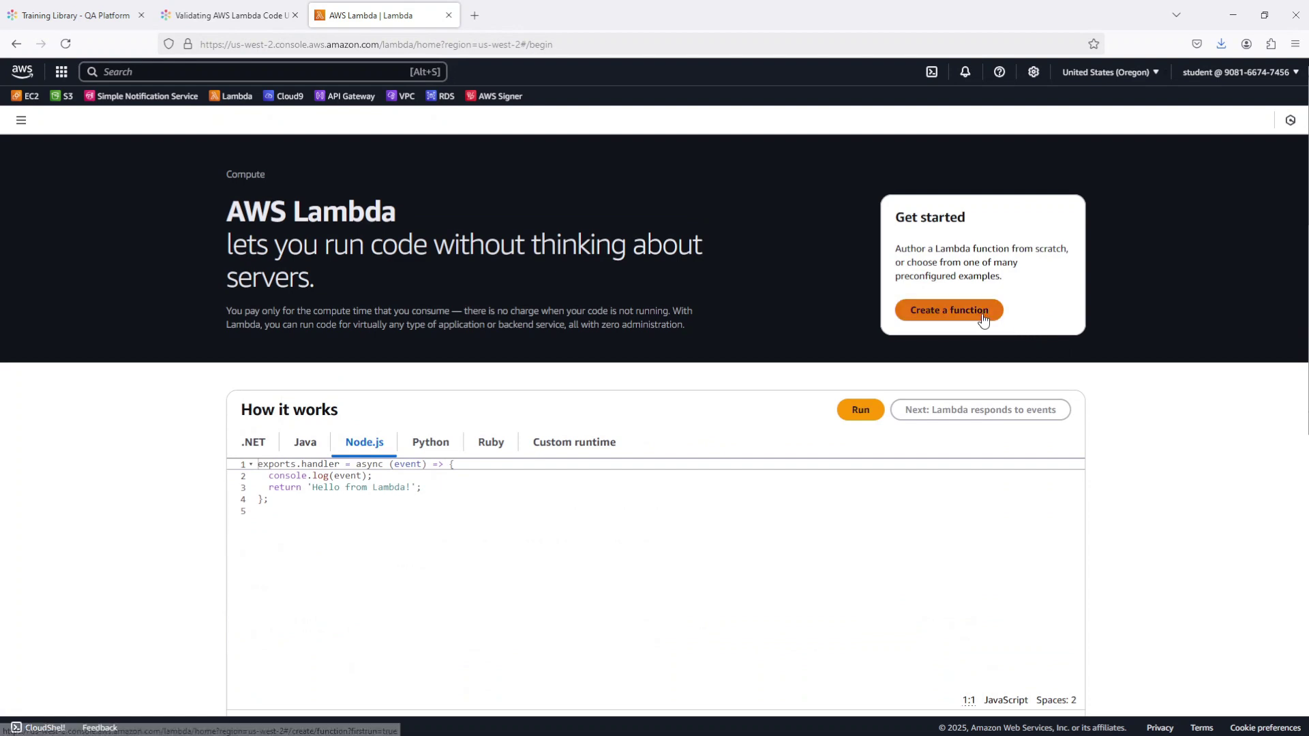
{"action": "left_click", "coordinate": [982, 319]}
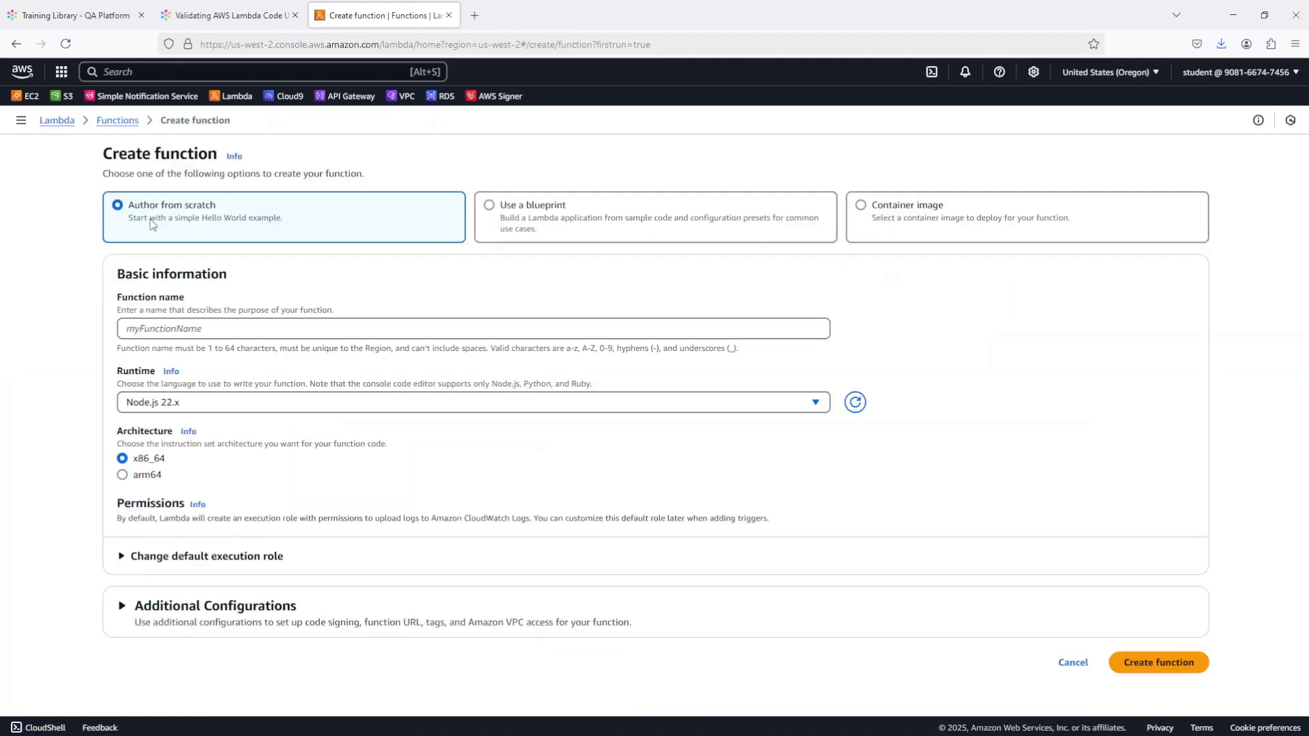
Step: Name the function lab_function and set its runtime to Python 3.9
{"action": "left_click", "coordinate": [162, 329]}
{"action": "key", "text": "ctrl+v"}
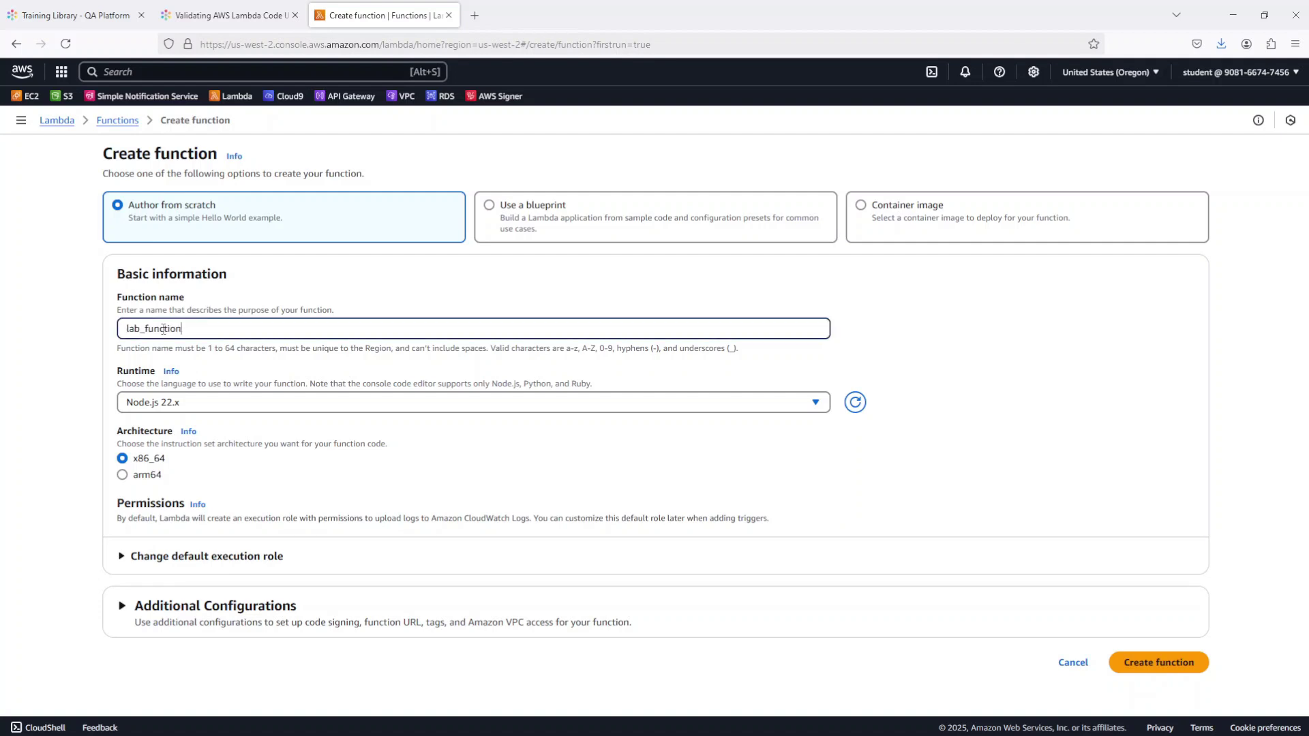
{"action": "left_click", "coordinate": [189, 405]}
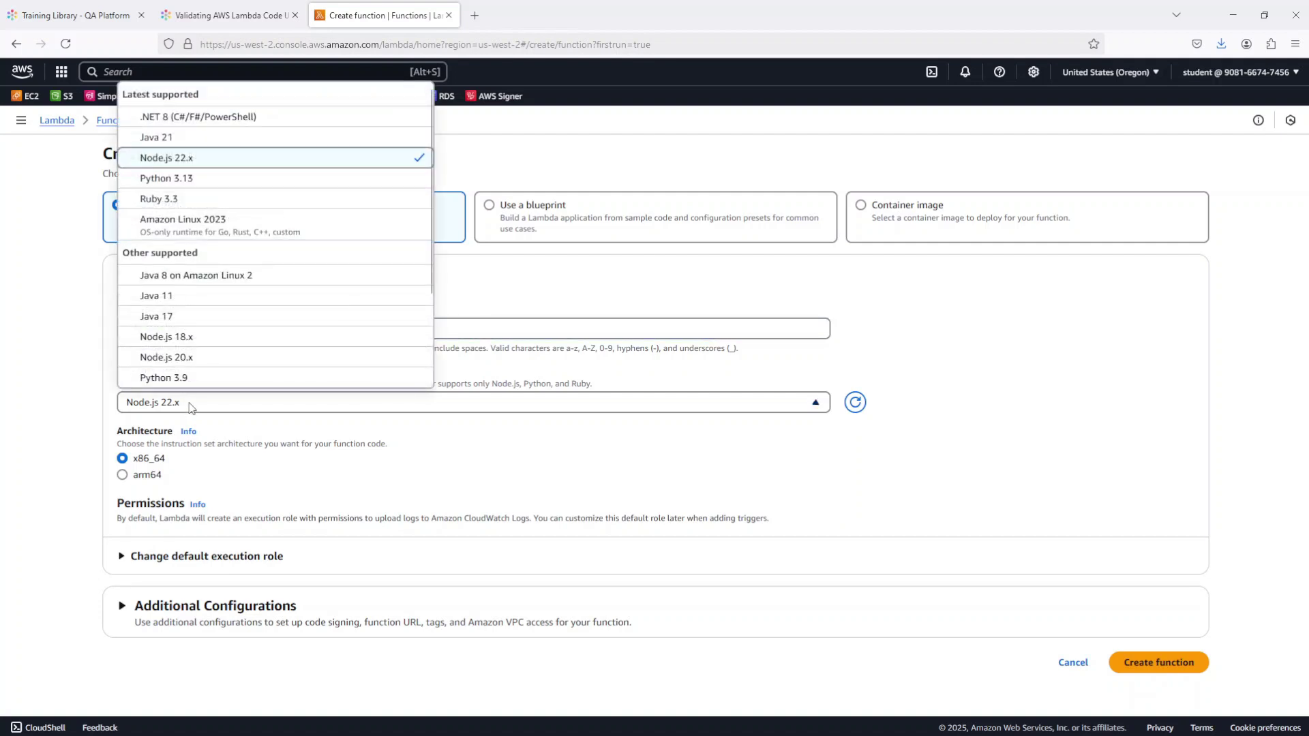
{"action": "left_click", "coordinate": [187, 379]}
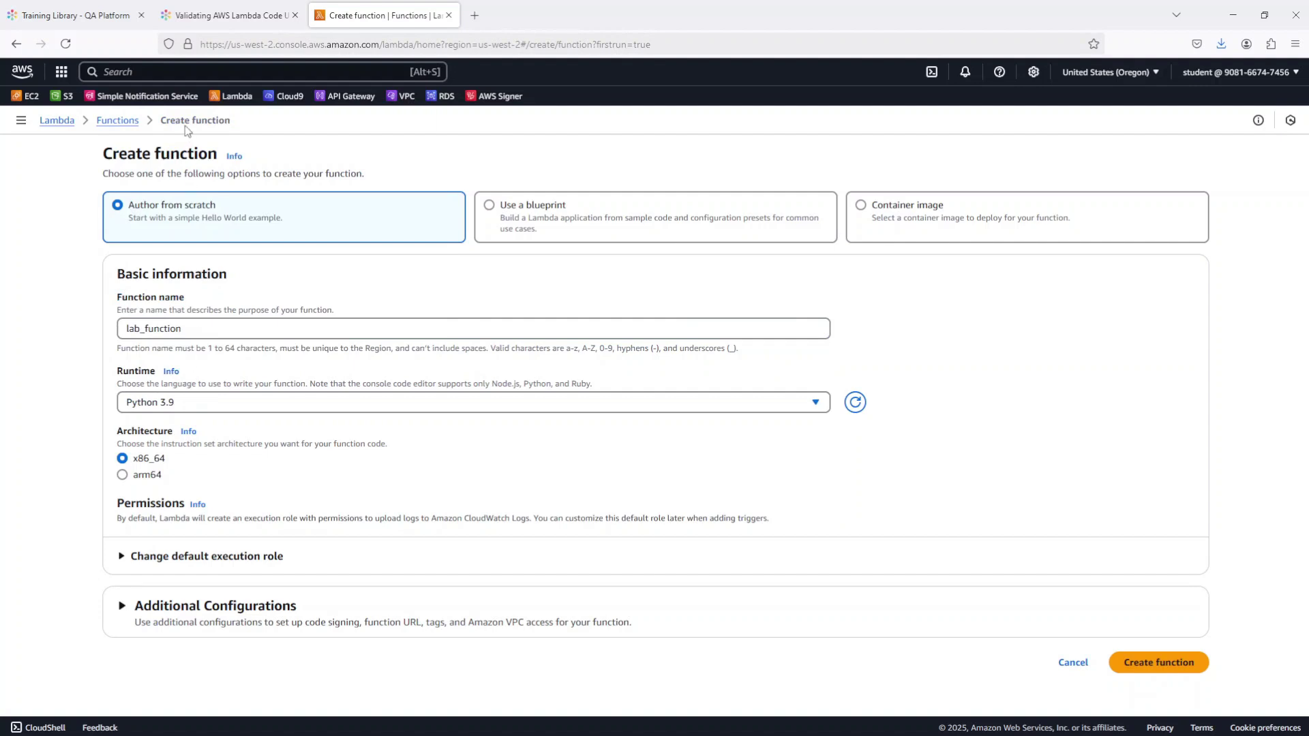
Step: Following the lab instructions, set the function's execution role to the existing role cloudacademylabs-LambdaExecutionRole-CYfKvJB2A2PU
{"action": "left_click", "coordinate": [193, 13]}
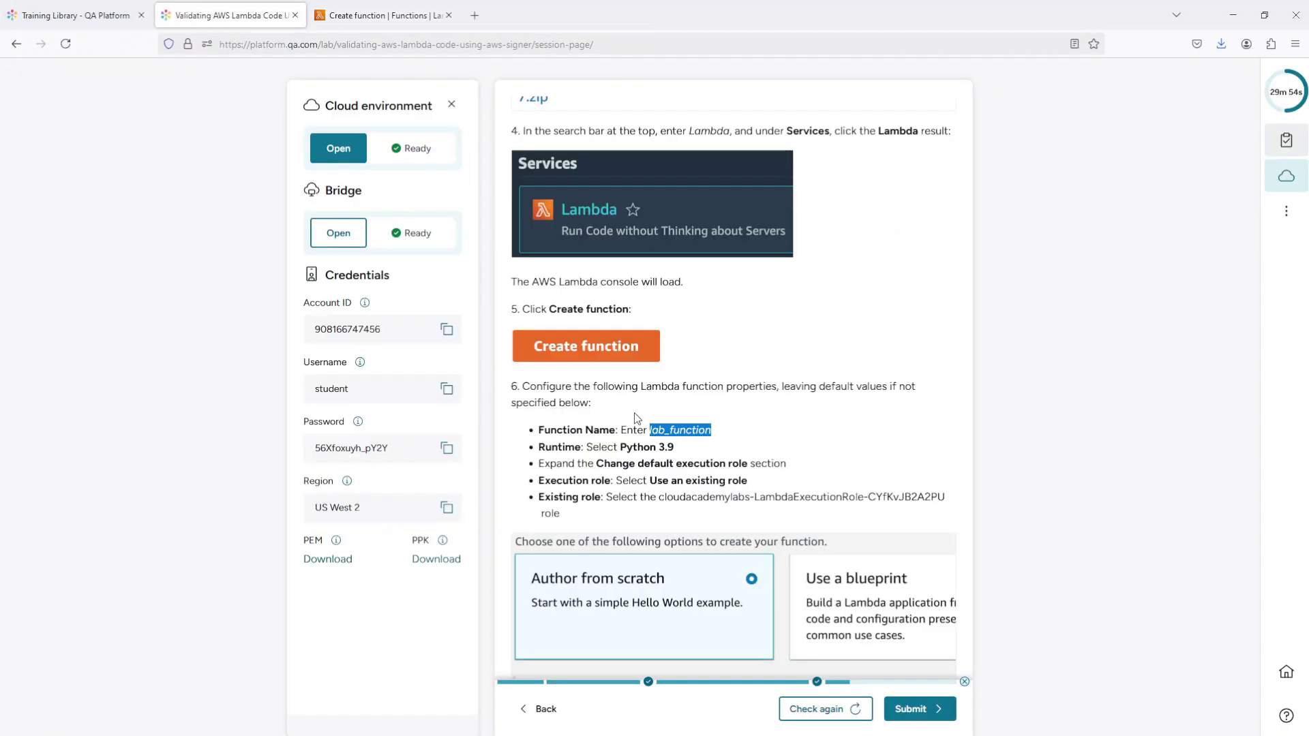
{"action": "left_click_drag", "start_coordinate": [644, 466], "coordinate": [731, 466]}
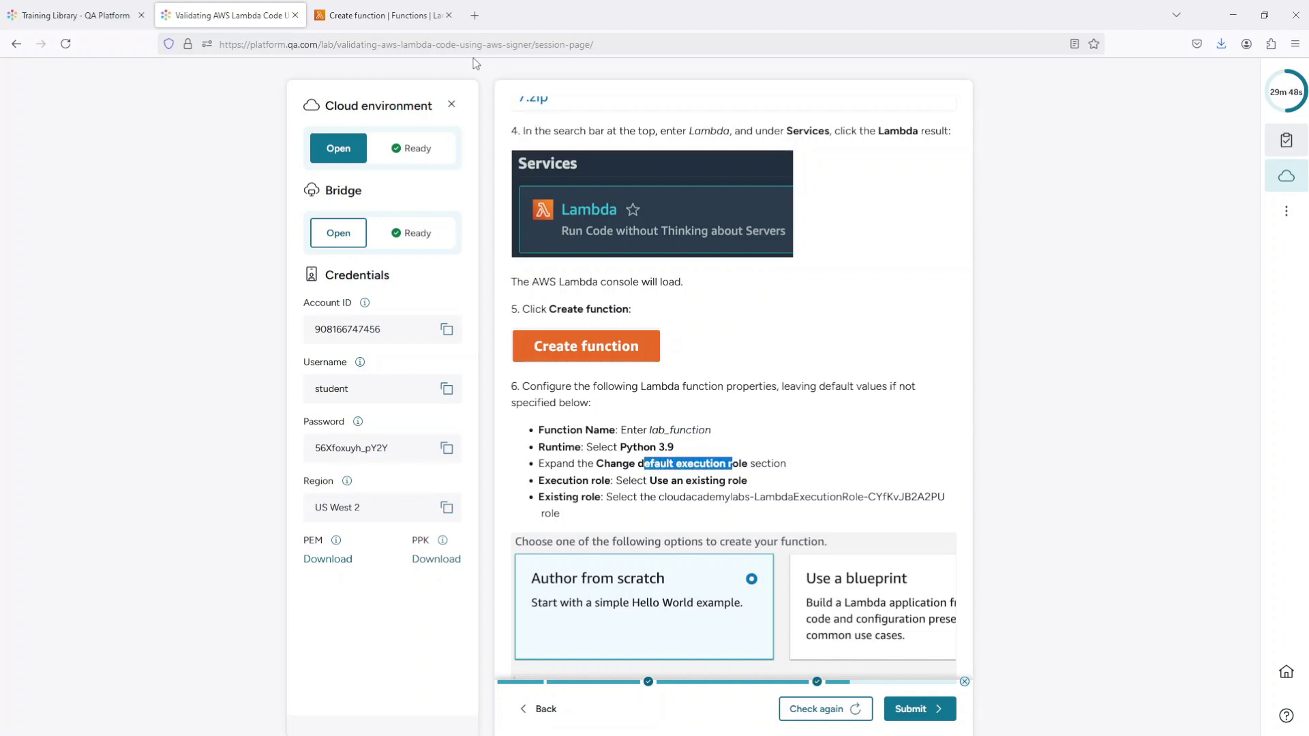
{"action": "left_click", "coordinate": [394, 17]}
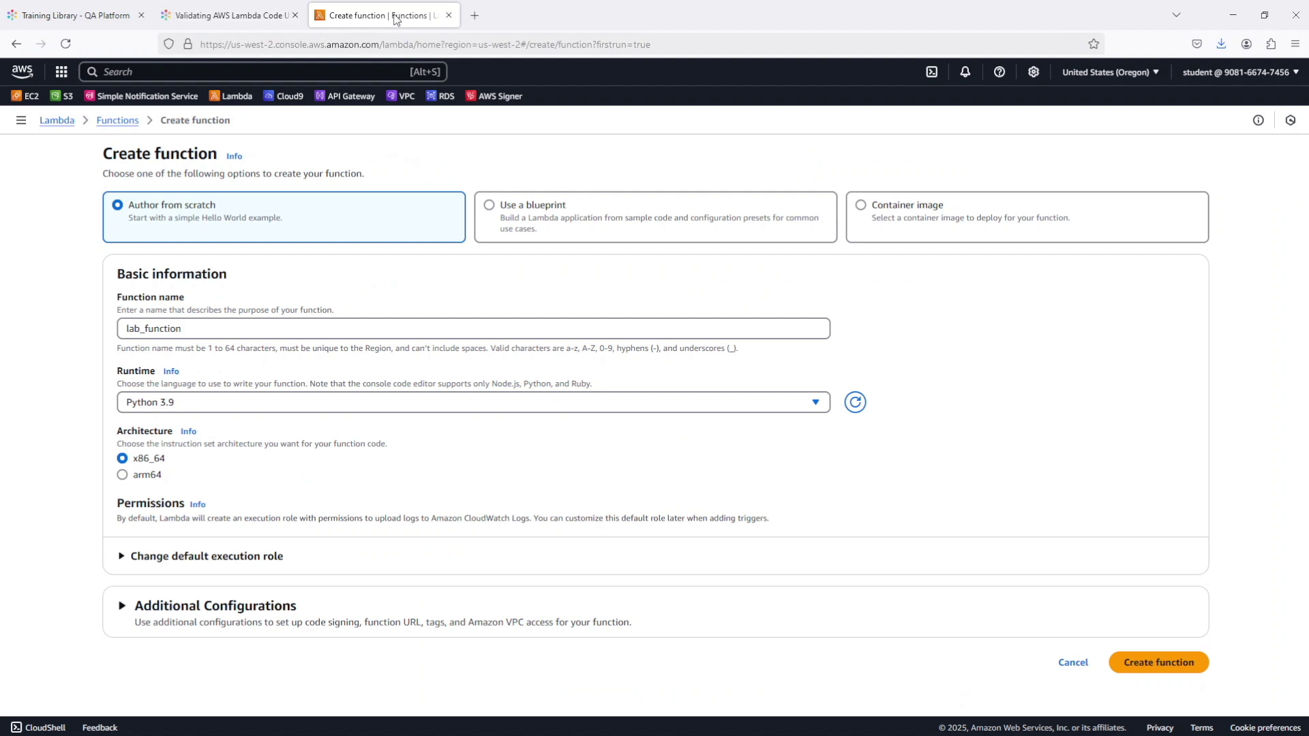
{"action": "left_click", "coordinate": [122, 556]}
{"action": "scroll", "coordinate": [124, 561], "scroll_direction": "down", "scroll_amount": 3}
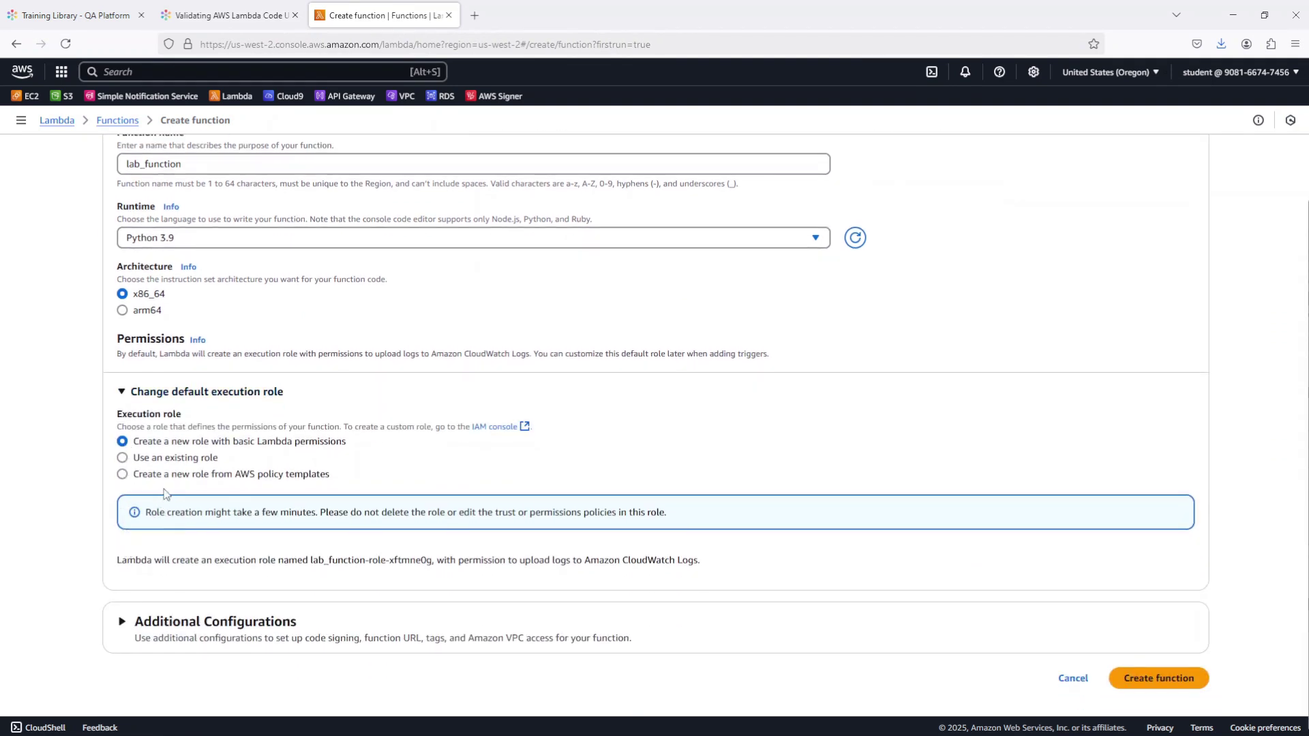
{"action": "left_click", "coordinate": [170, 457]}
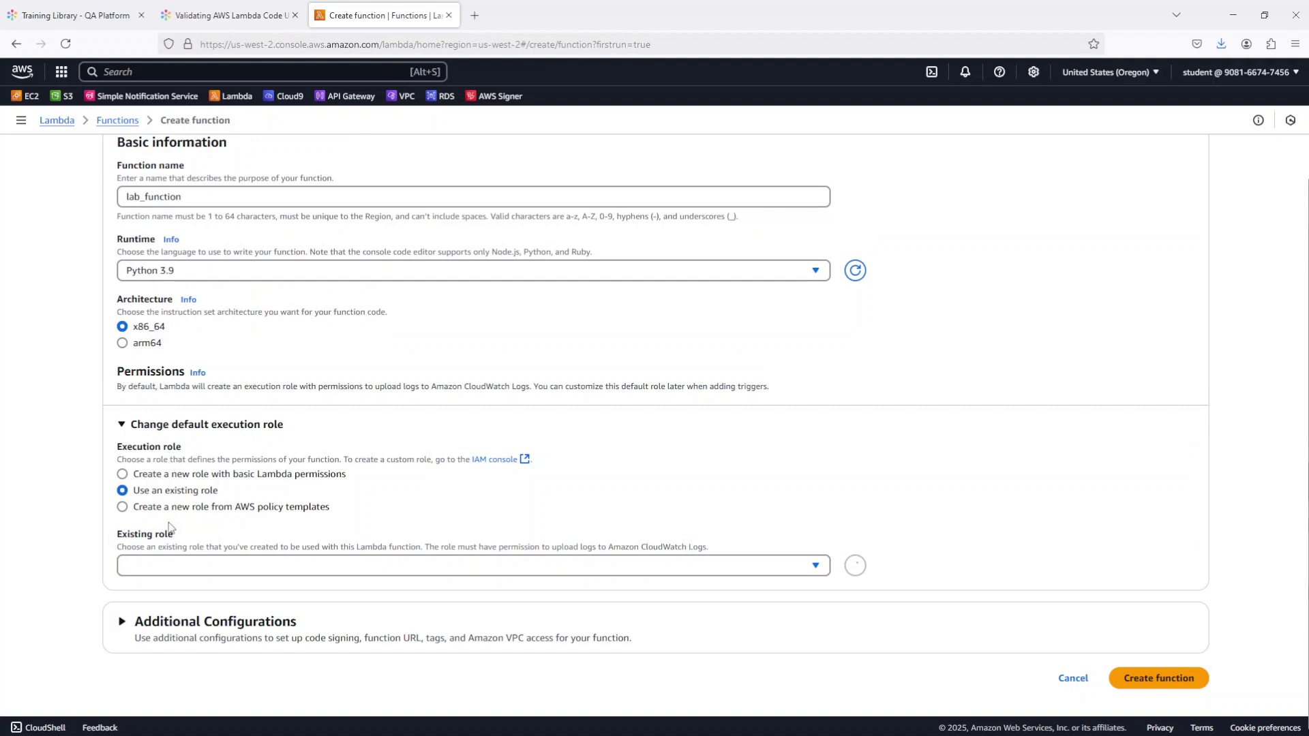
{"action": "left_click", "coordinate": [169, 562]}
{"action": "left_click", "coordinate": [167, 615]}
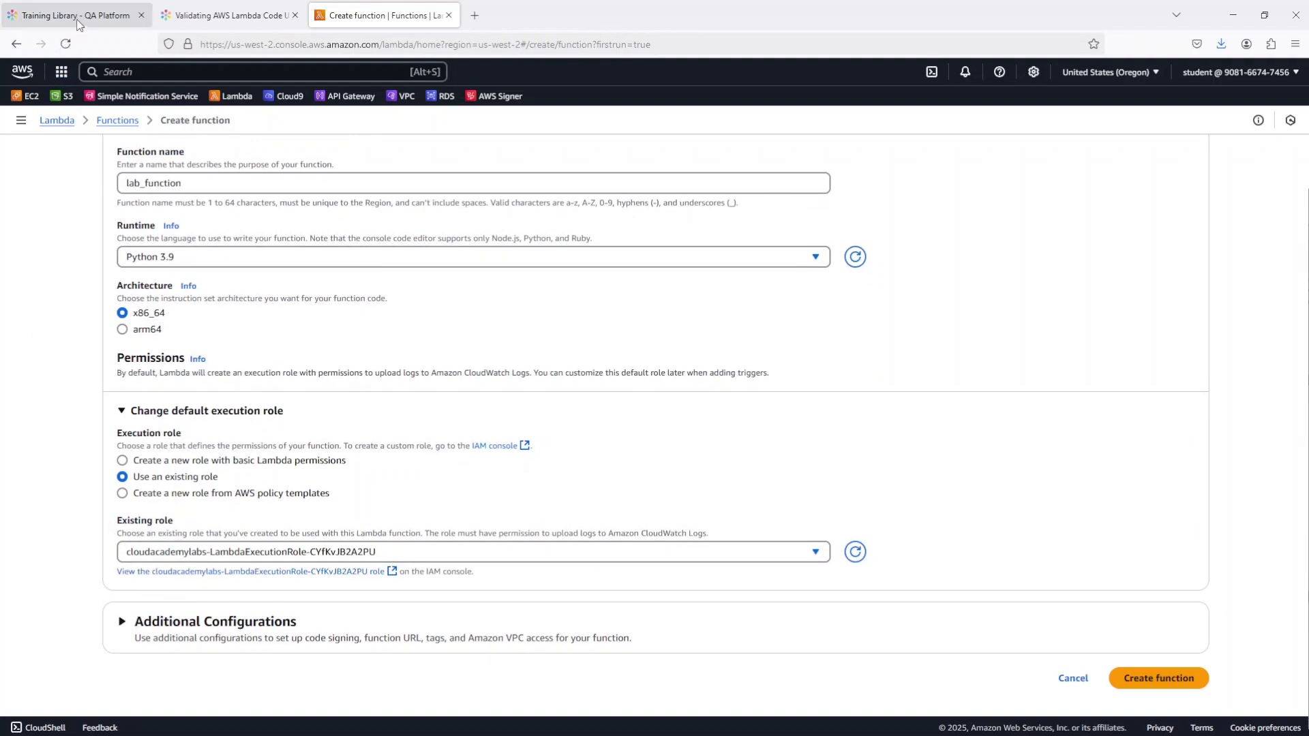
Step: Return to the lab instructions and copy the code signing description "Simple Lambda code signing" from the Advanced settings properties
{"action": "left_click", "coordinate": [195, 14]}
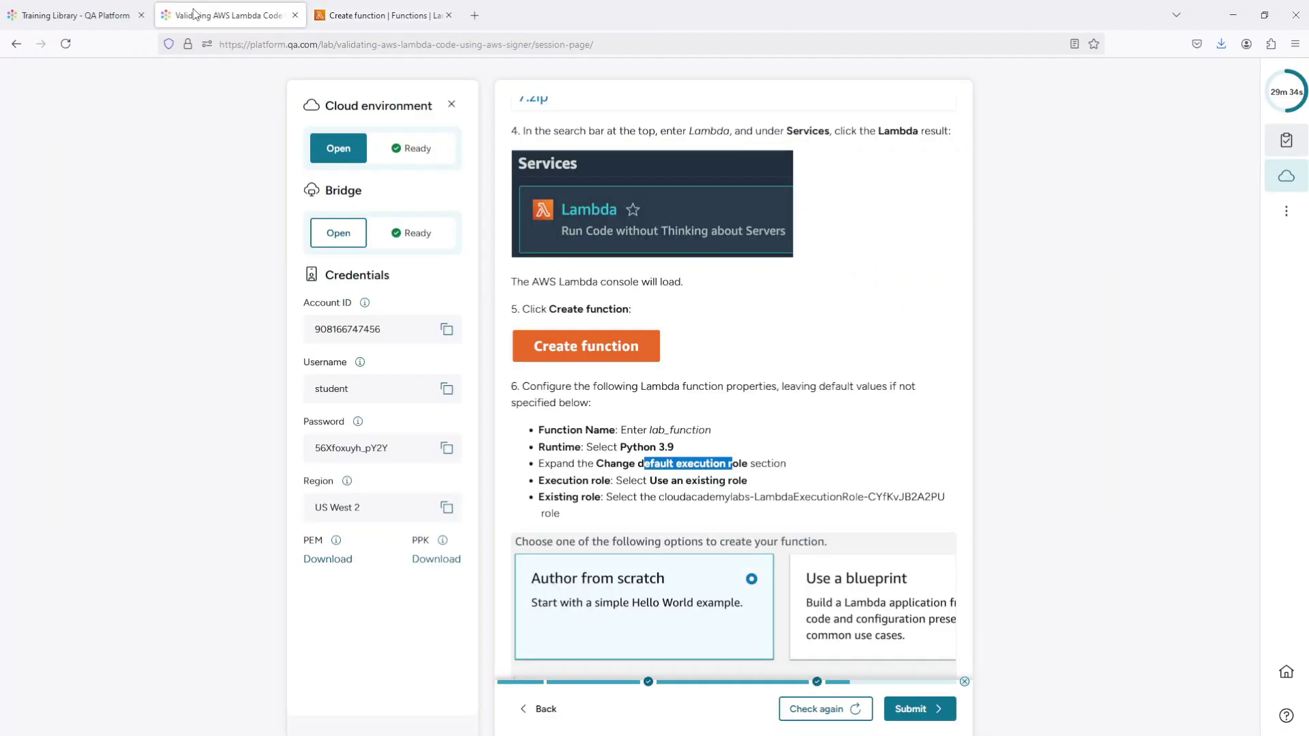
{"action": "scroll", "coordinate": [692, 477], "scroll_direction": "down", "scroll_amount": 5}
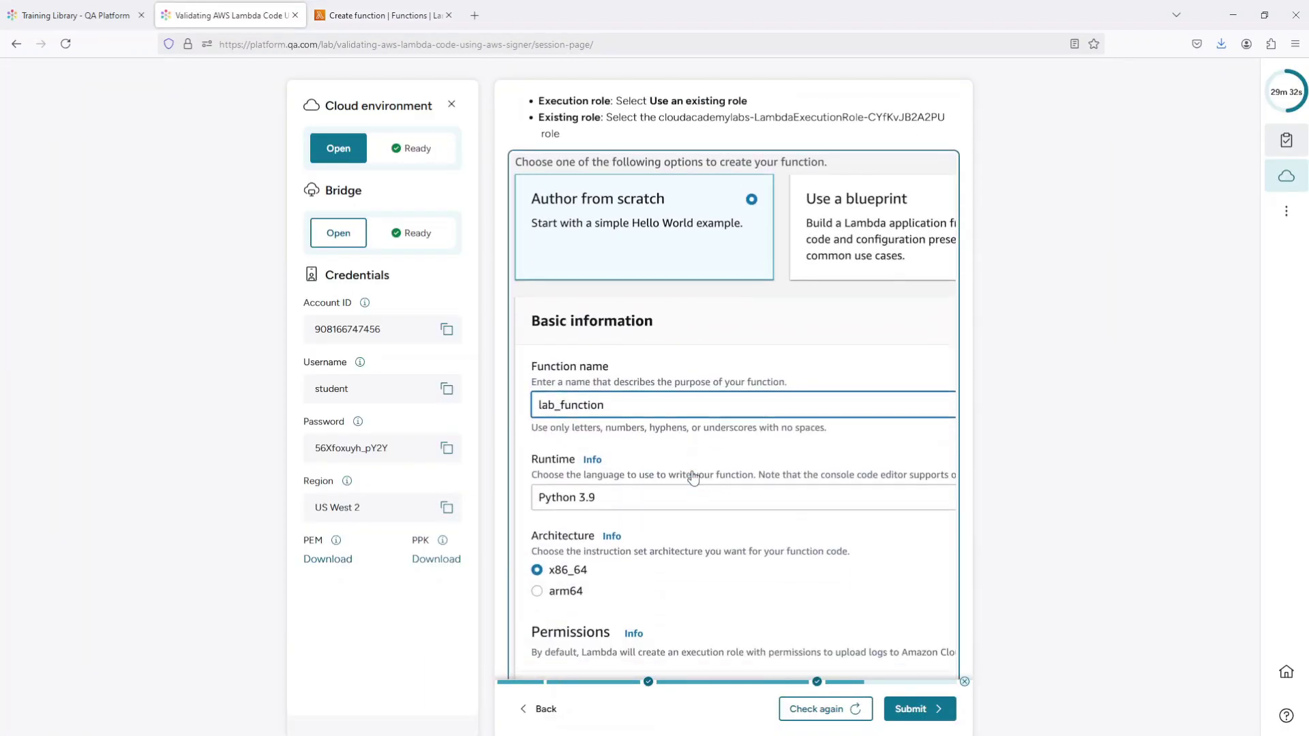
{"action": "scroll", "coordinate": [692, 477], "scroll_direction": "down", "scroll_amount": 10}
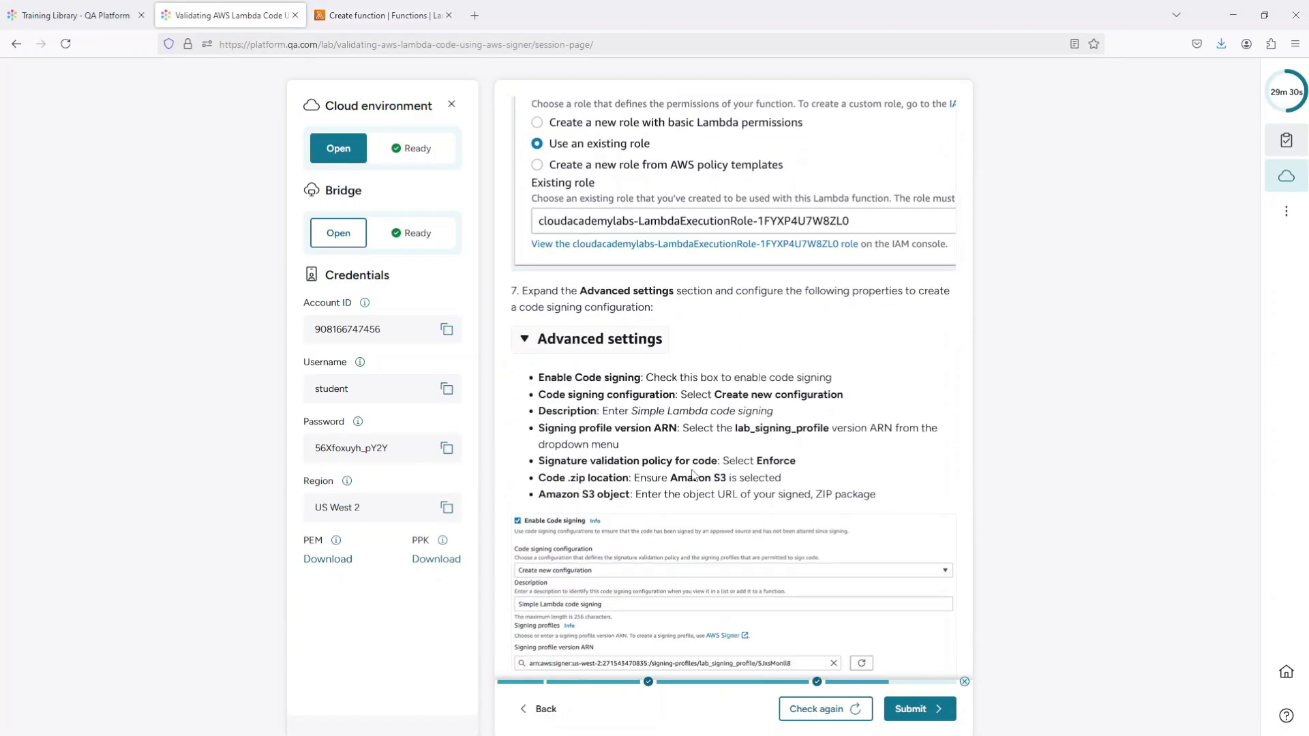
{"action": "scroll", "coordinate": [692, 475], "scroll_direction": "down", "scroll_amount": 2}
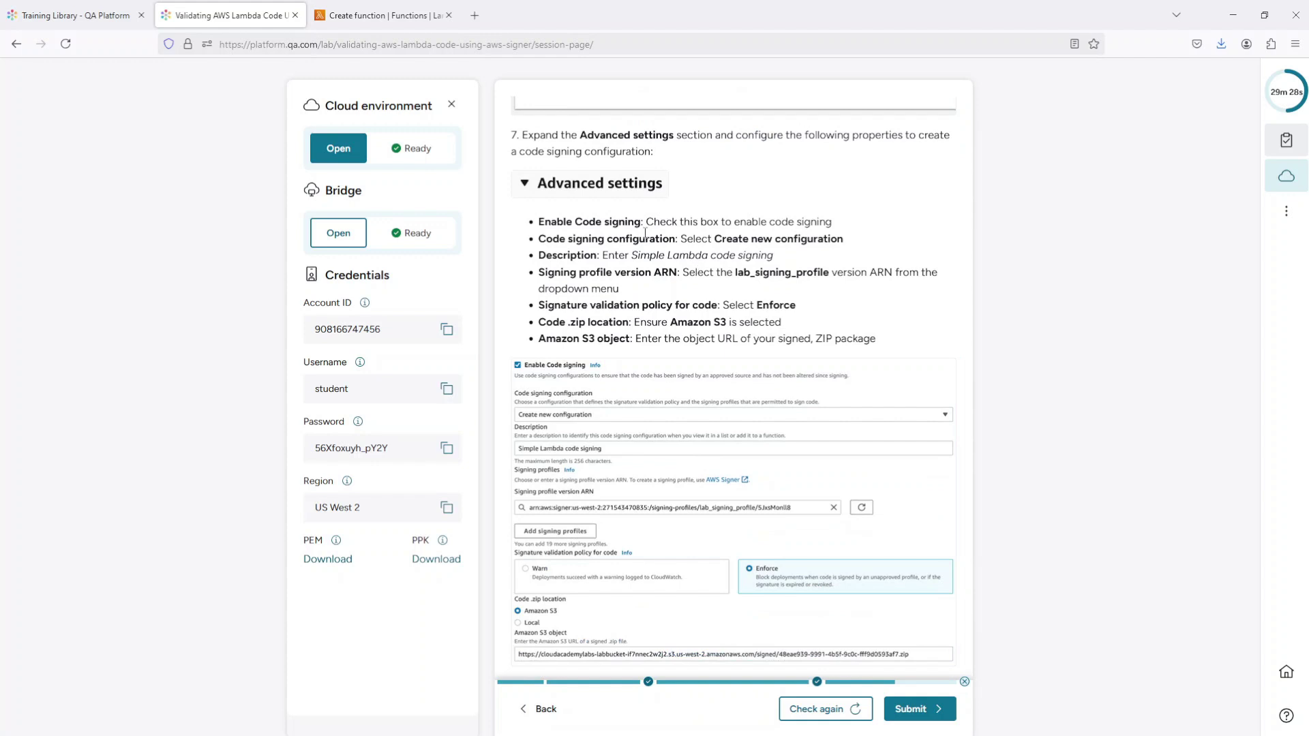
{"action": "left_click_drag", "start_coordinate": [746, 220], "coordinate": [817, 219]}
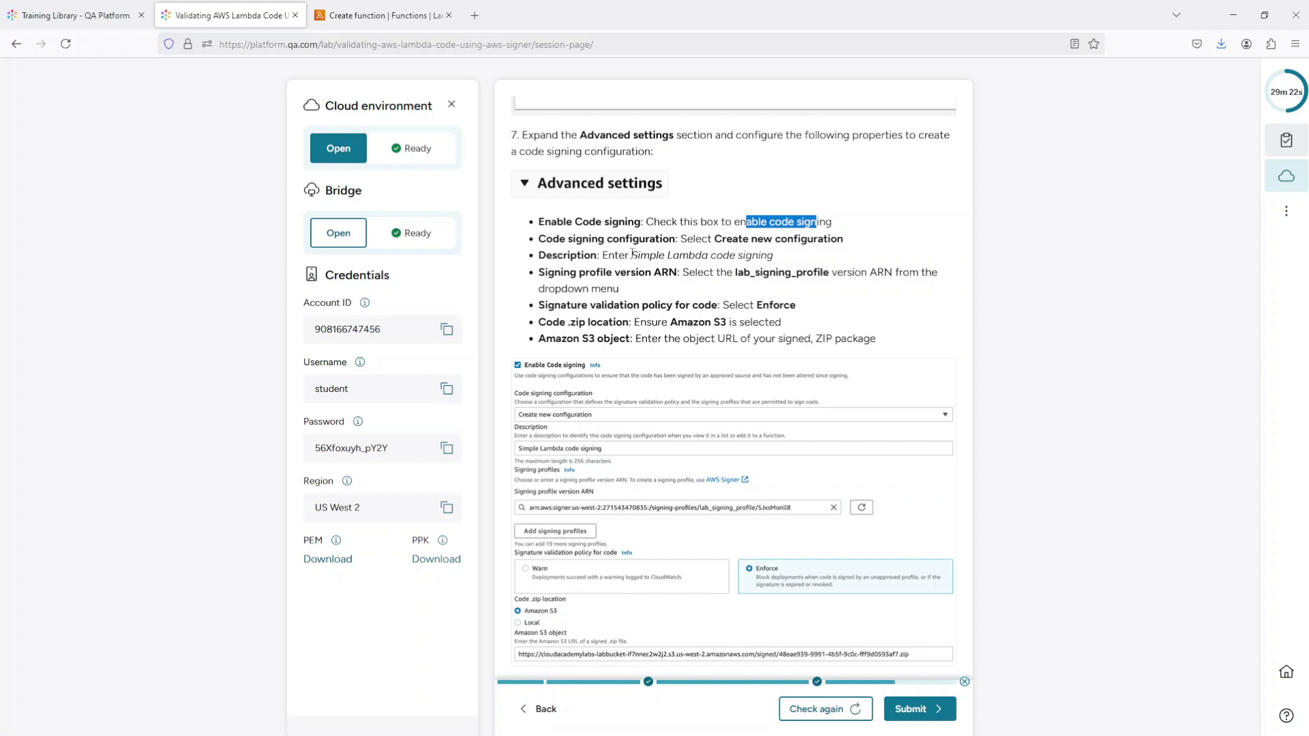
{"action": "left_click_drag", "start_coordinate": [632, 255], "coordinate": [776, 261]}
{"action": "key", "text": "ctrl+c"}
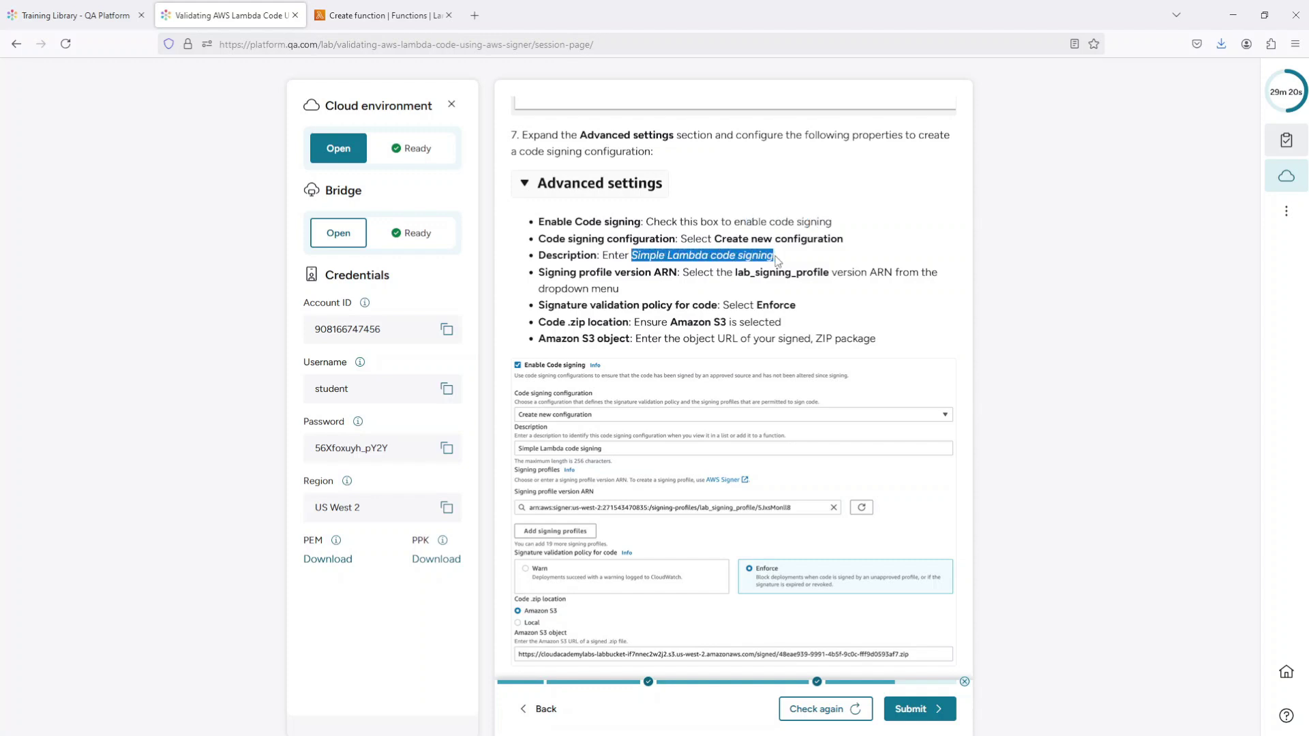
Step: Enable code signing for the Lambda function with a new configuration described as "Simple Lambda code signing"
{"action": "left_click", "coordinate": [407, 18]}
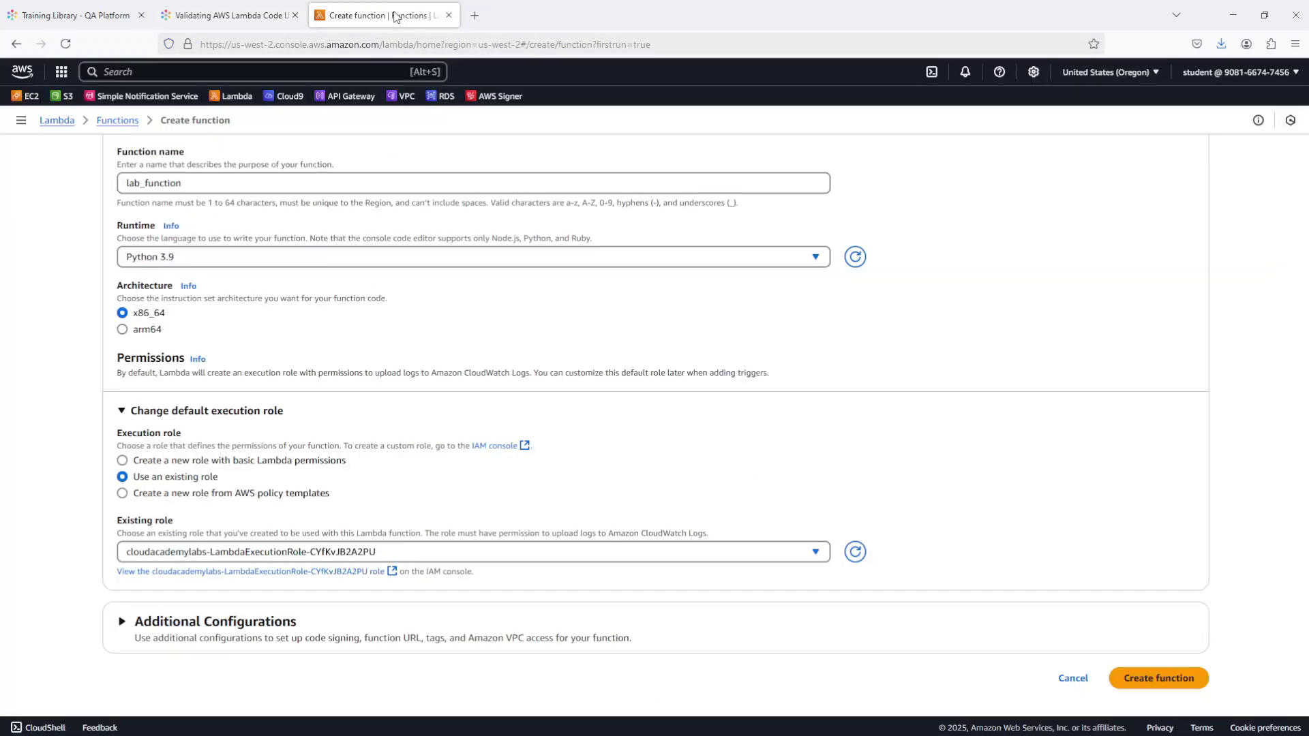
{"action": "left_click", "coordinate": [269, 634]}
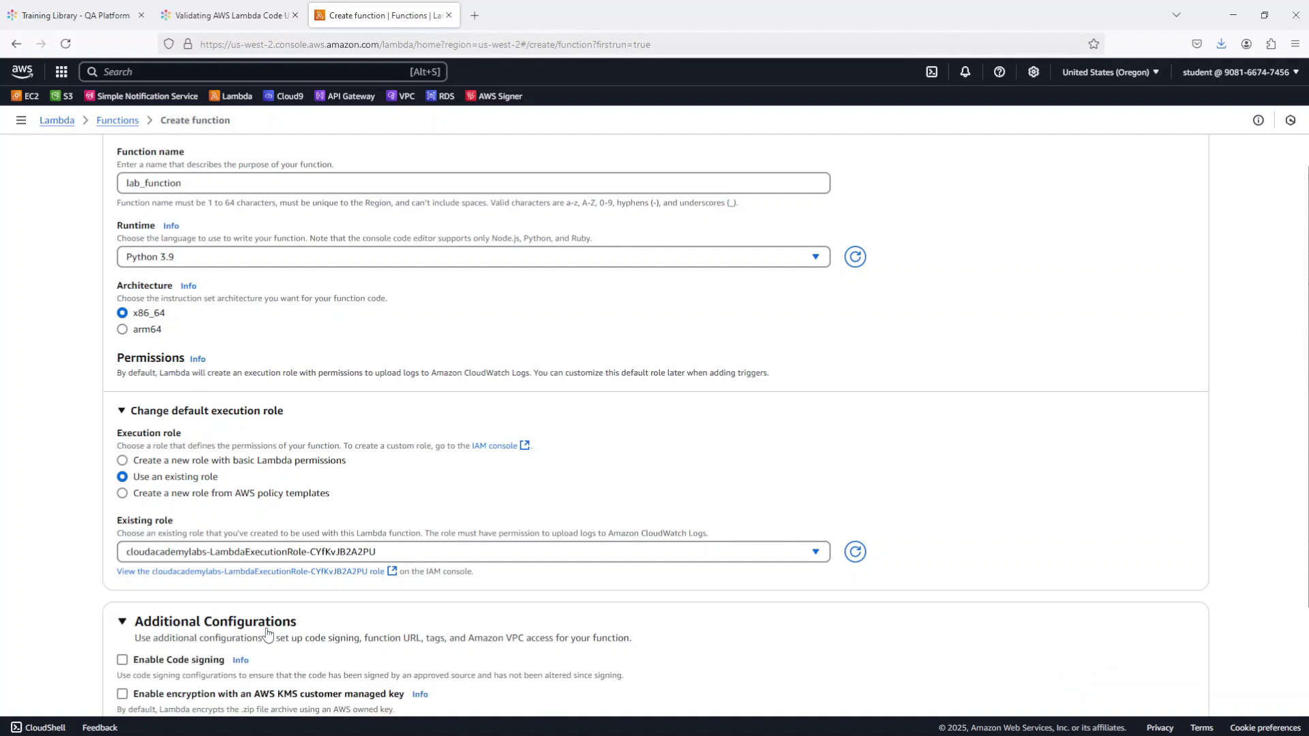
{"action": "scroll", "coordinate": [269, 633], "scroll_direction": "down", "scroll_amount": 3}
{"action": "left_click", "coordinate": [178, 484]}
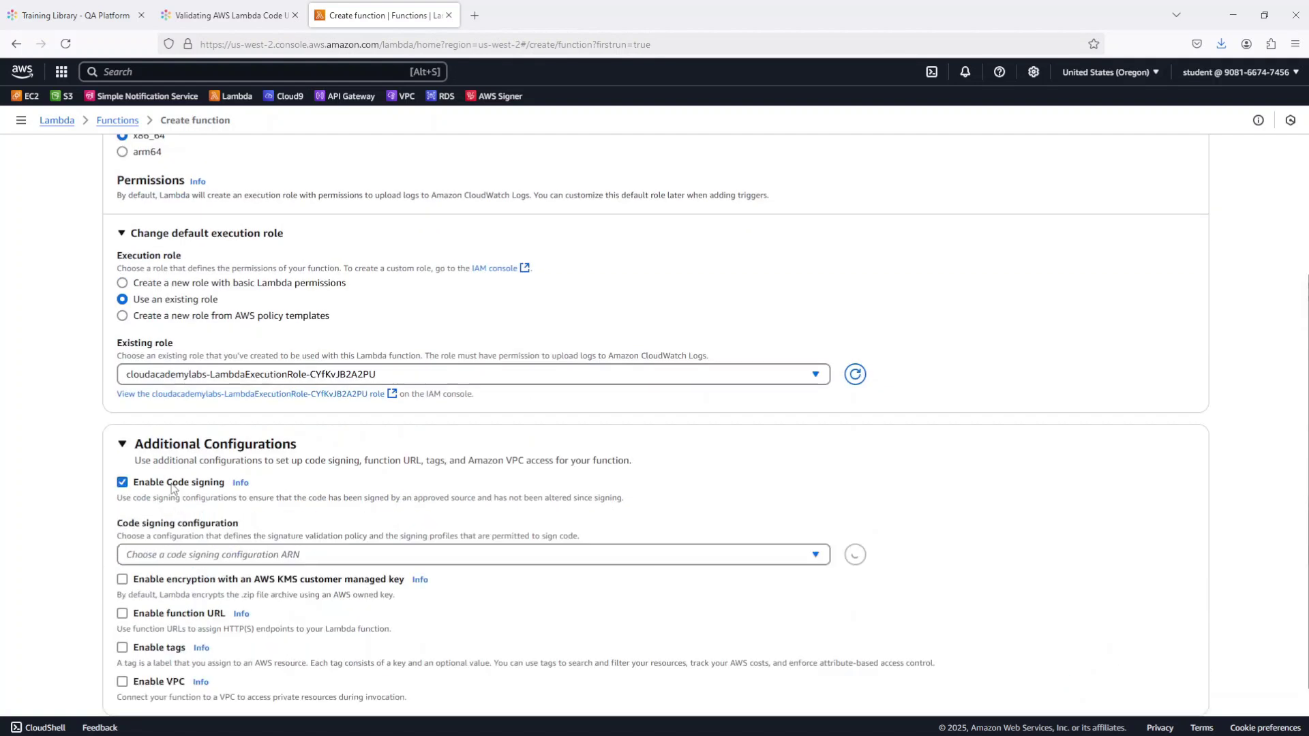
{"action": "scroll", "coordinate": [179, 502], "scroll_direction": "down", "scroll_amount": 1}
{"action": "left_click", "coordinate": [180, 500]}
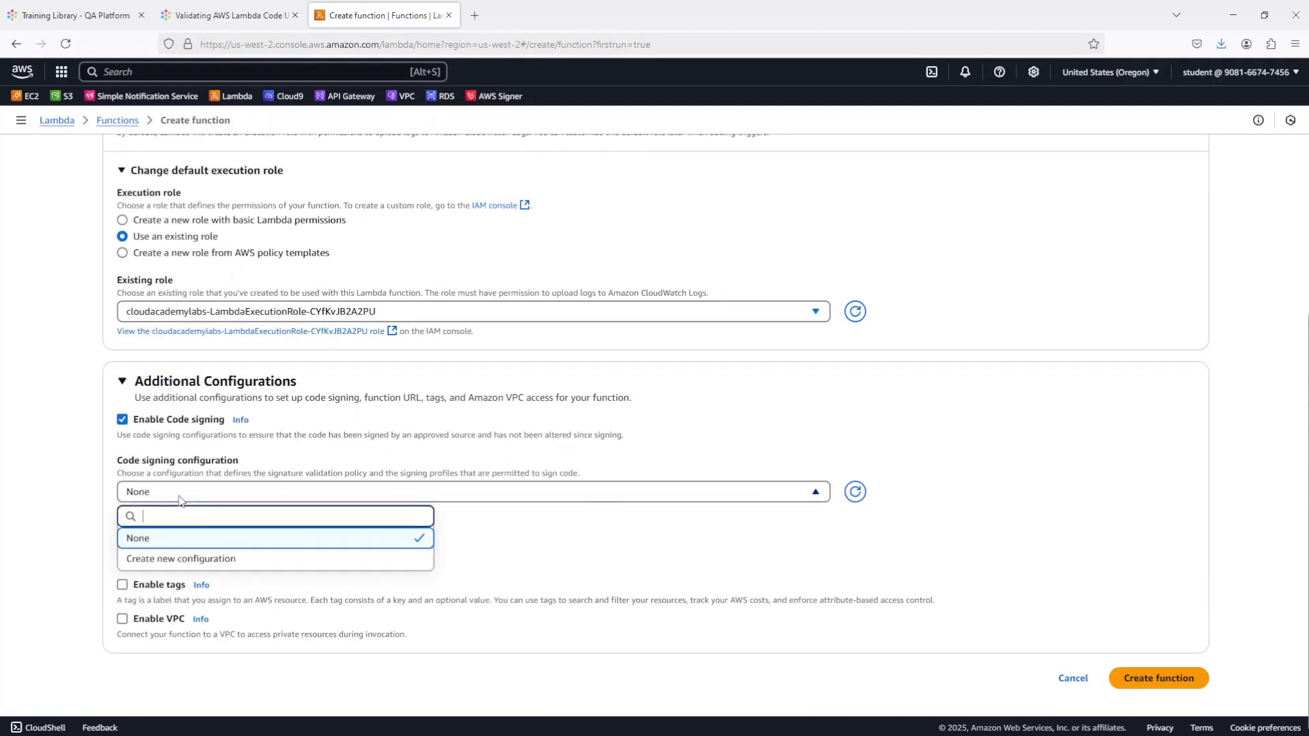
{"action": "left_click", "coordinate": [190, 559]}
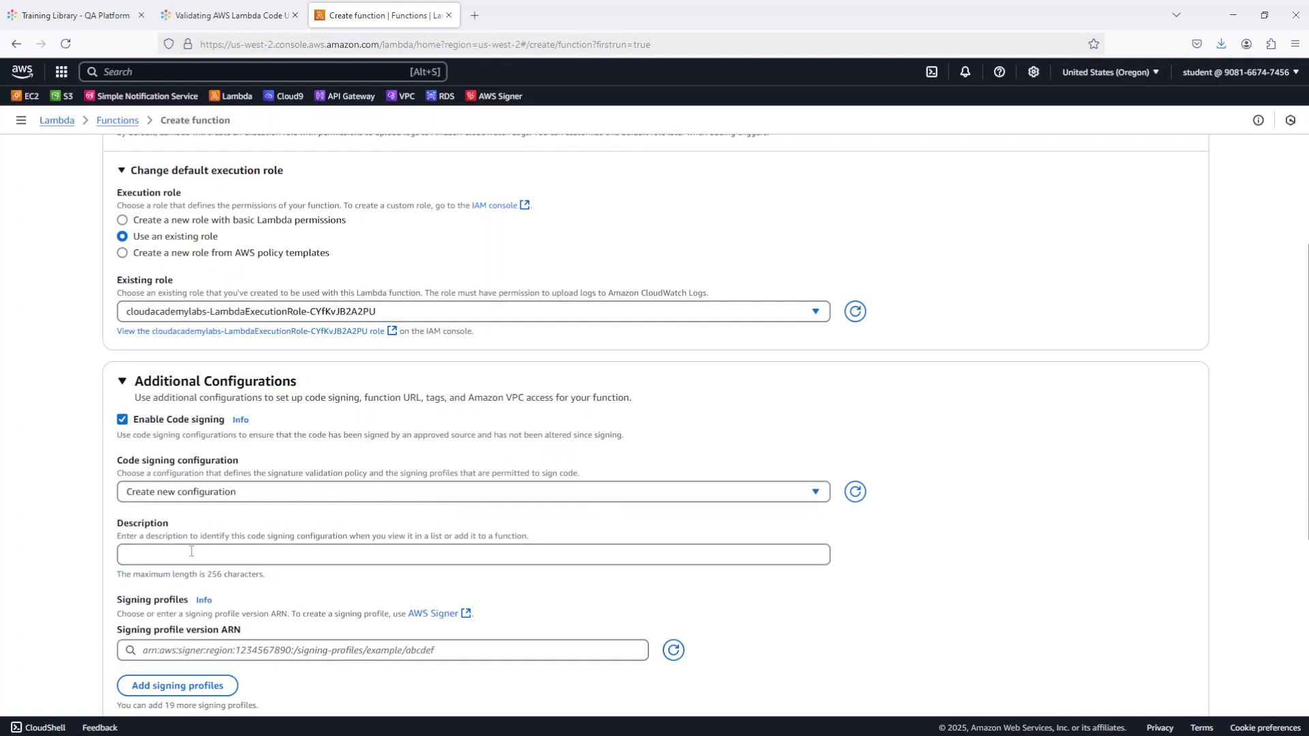
{"action": "left_click", "coordinate": [191, 554]}
{"action": "key", "text": "ctrl+v"}
Step: Consult the lab instructions, choose the lab_signing_profile version ARN as signing profile and set the signature validation policy to Enforce
{"action": "scroll", "coordinate": [191, 551], "scroll_direction": "down", "scroll_amount": 4}
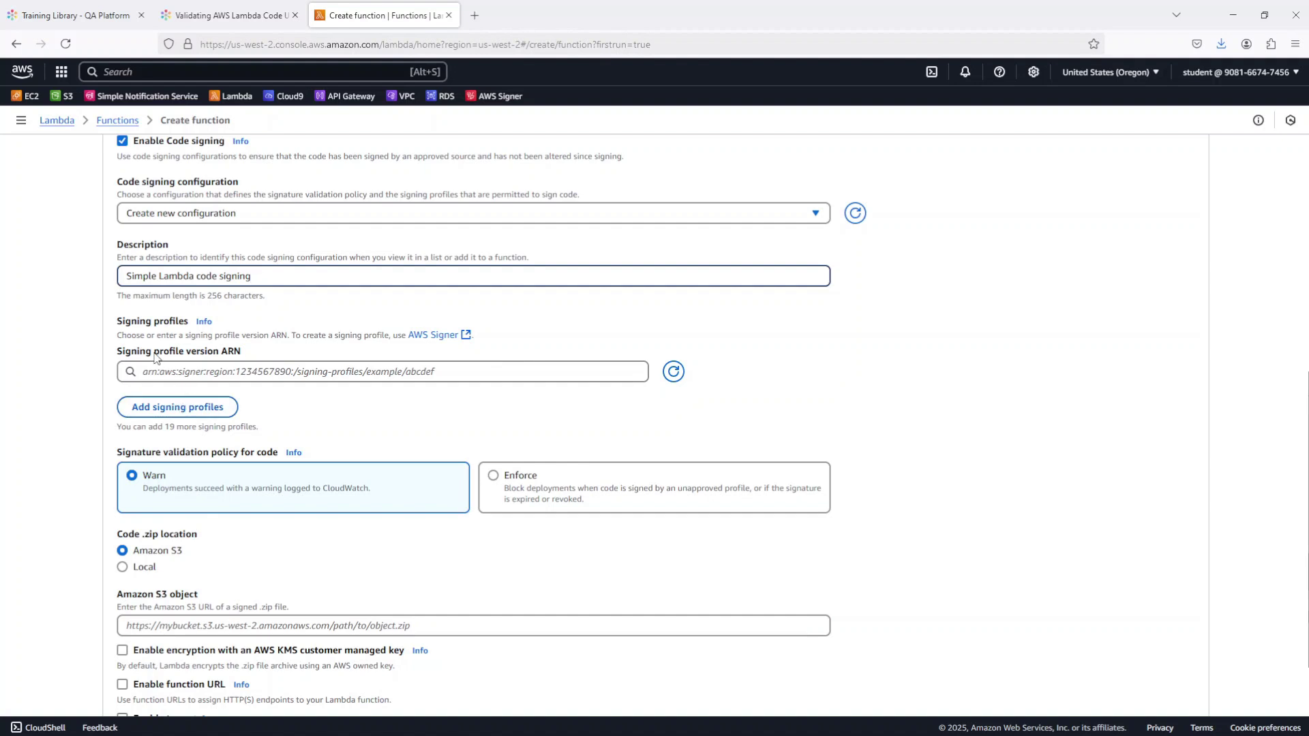
{"action": "left_click", "coordinate": [191, 18]}
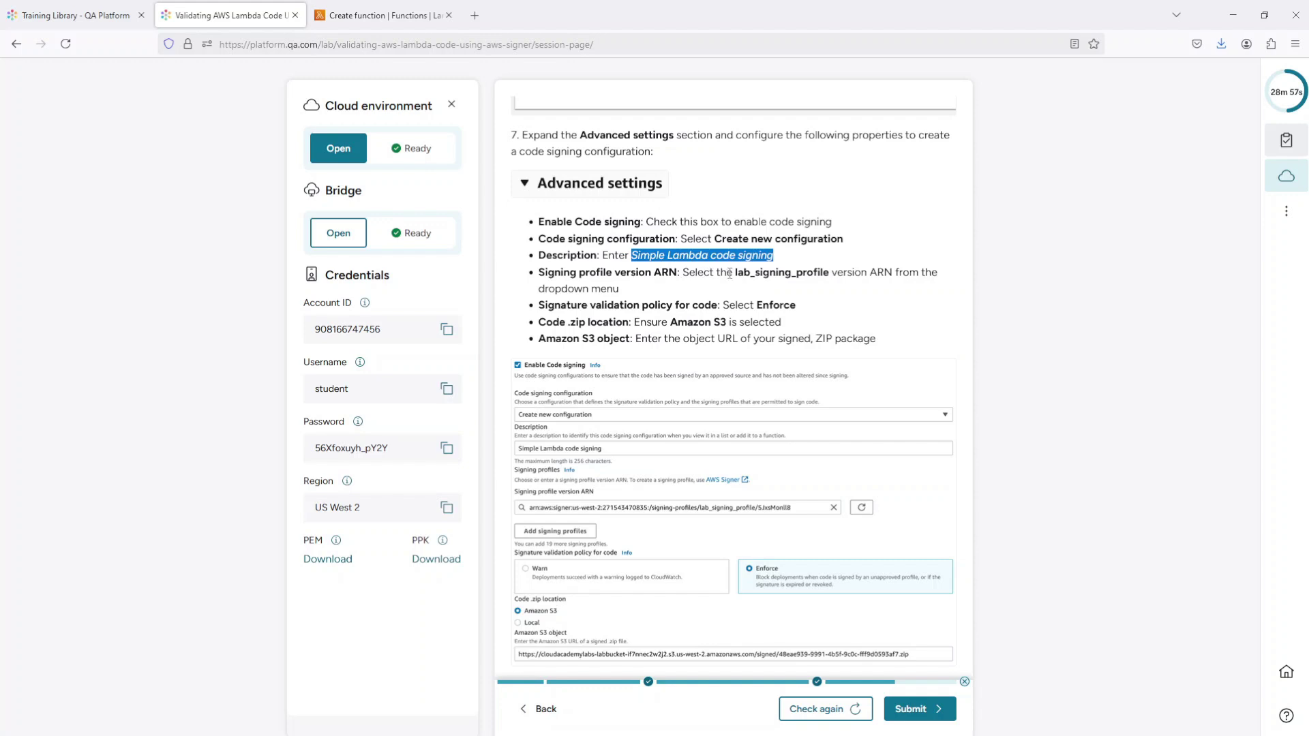
{"action": "left_click_drag", "start_coordinate": [736, 275], "coordinate": [829, 274]}
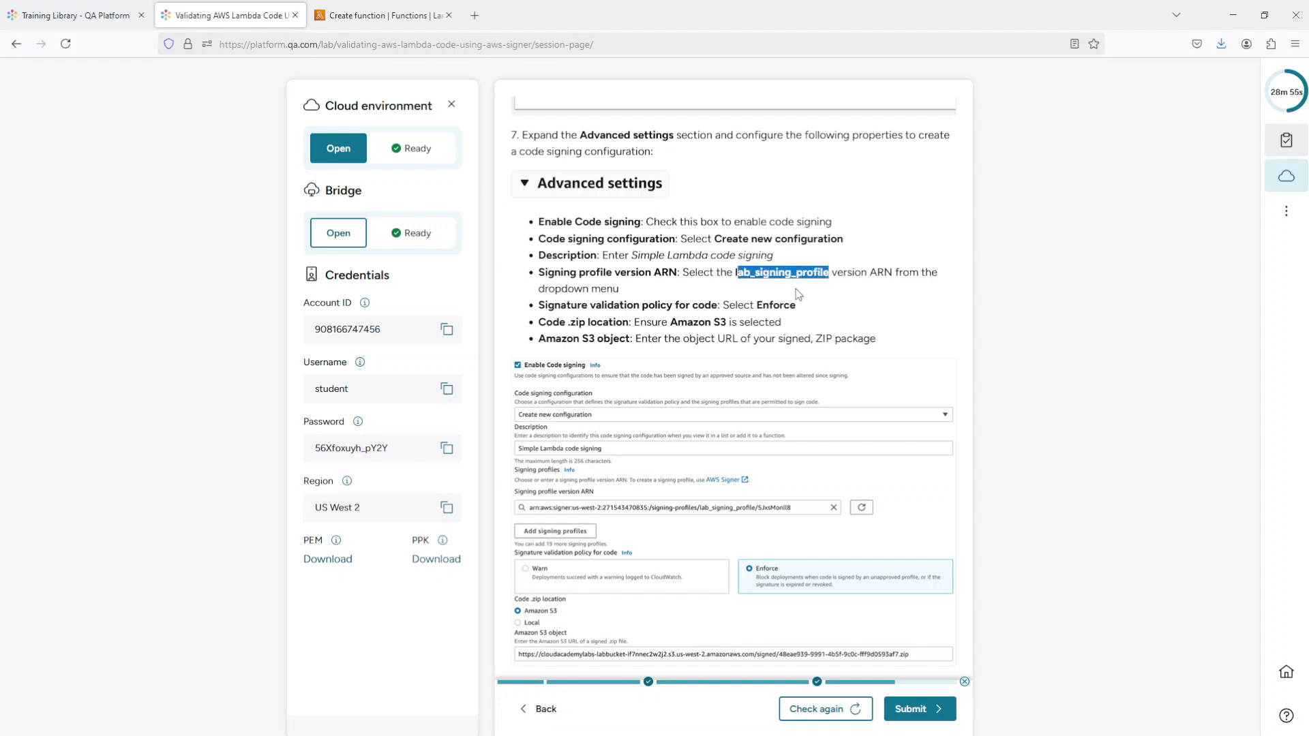
{"action": "left_click", "coordinate": [421, 13]}
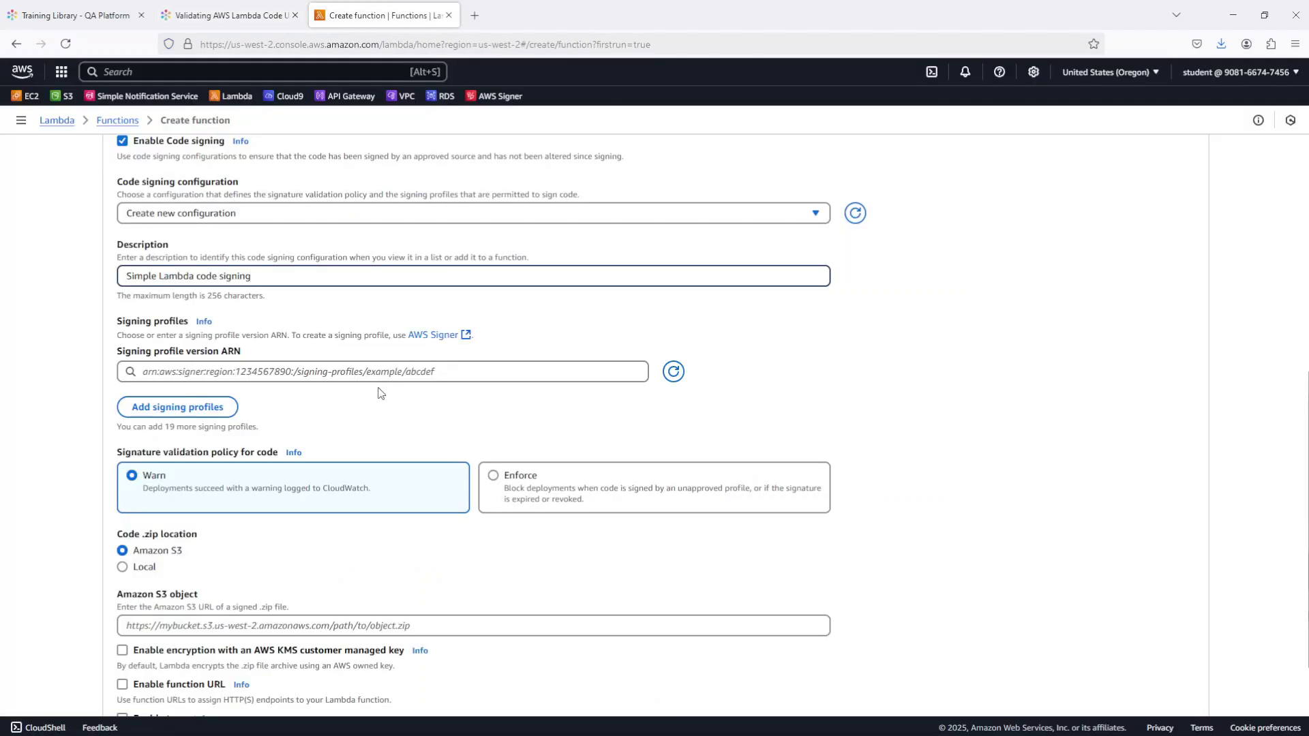
{"action": "left_click", "coordinate": [252, 372]}
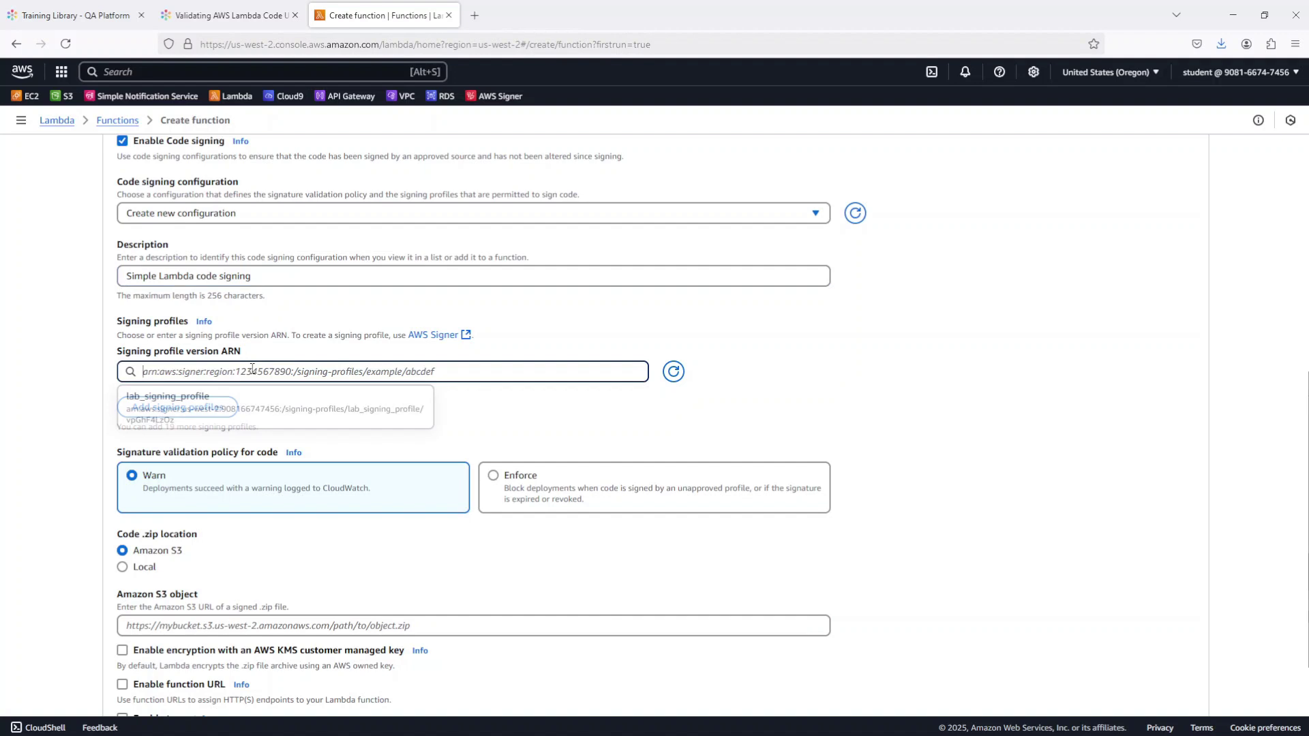
{"action": "left_click", "coordinate": [256, 408]}
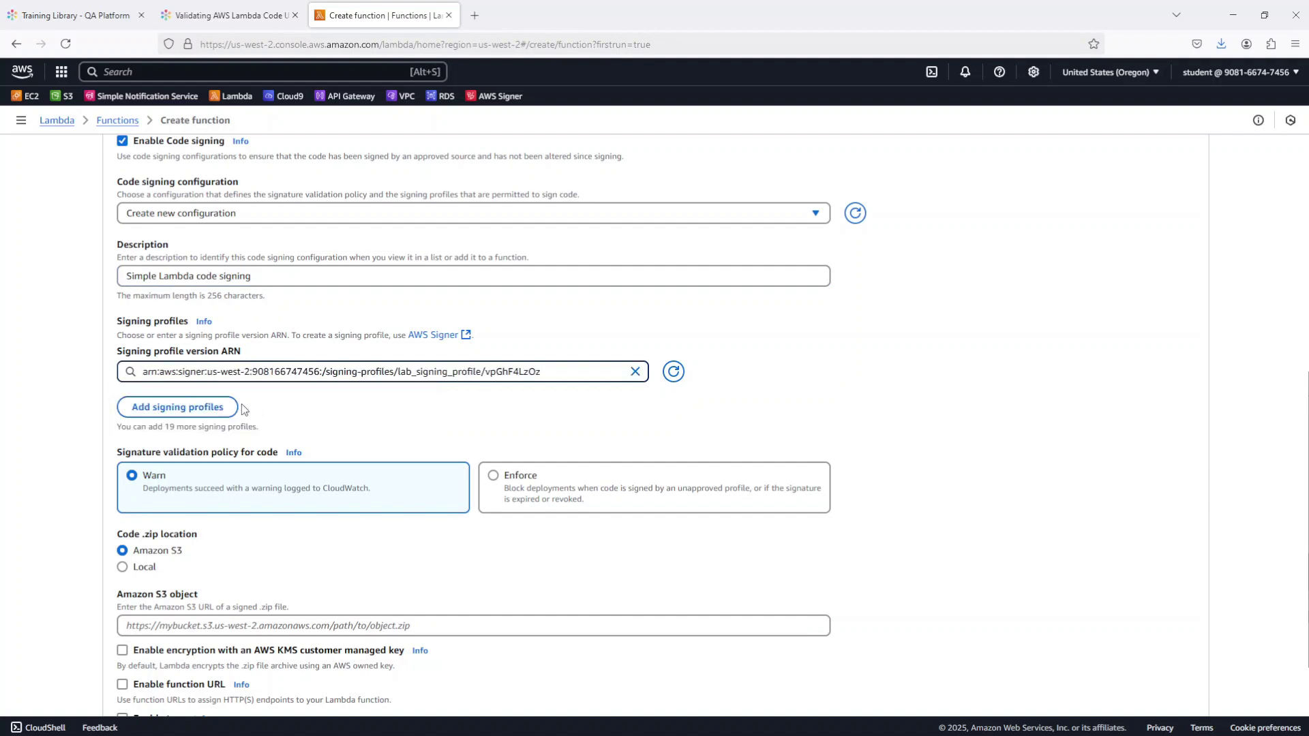
{"action": "left_click", "coordinate": [492, 484]}
Step: Enter the signed package's object URL, ending in signed/0dd4f3e2-66c9-452d-b3e4-6e7445406f3d.zip, as the Amazon S3 object
{"action": "scroll", "coordinate": [634, 482], "scroll_direction": "down", "scroll_amount": 2}
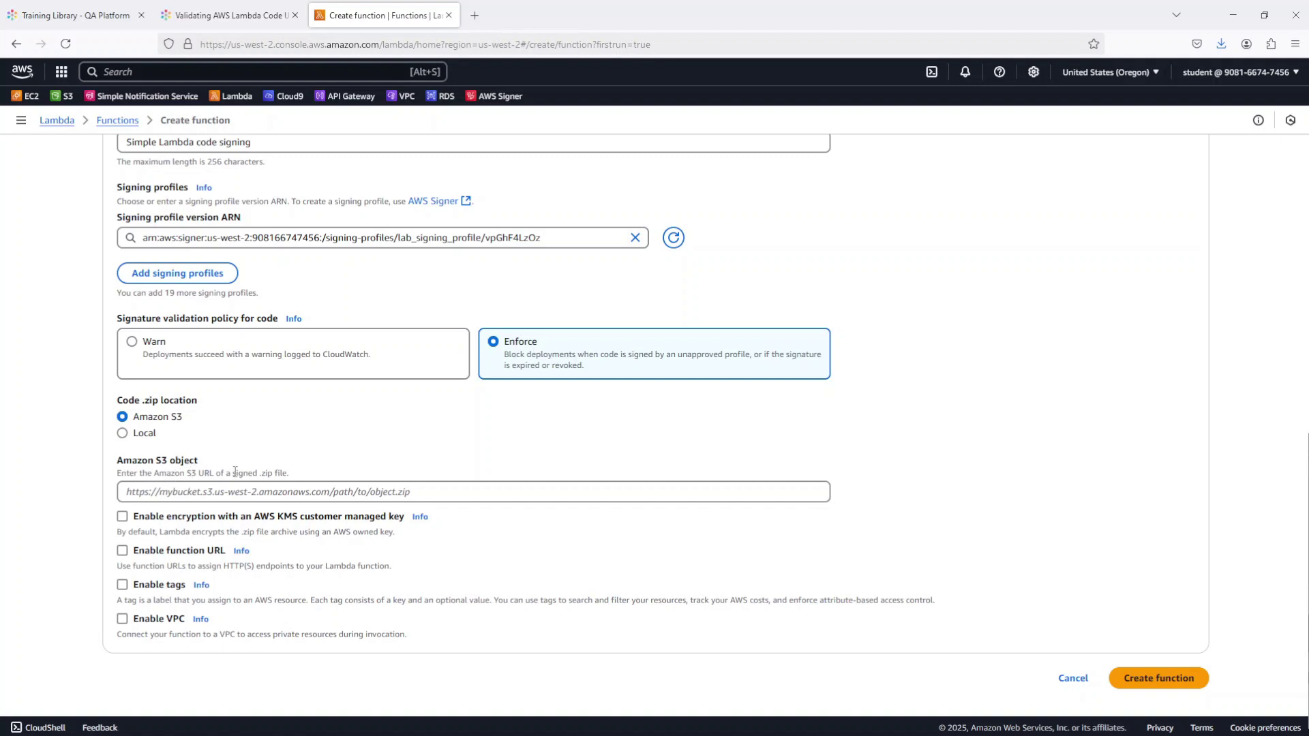
{"action": "left_click", "coordinate": [283, 494]}
{"action": "left_click", "coordinate": [178, 494]}
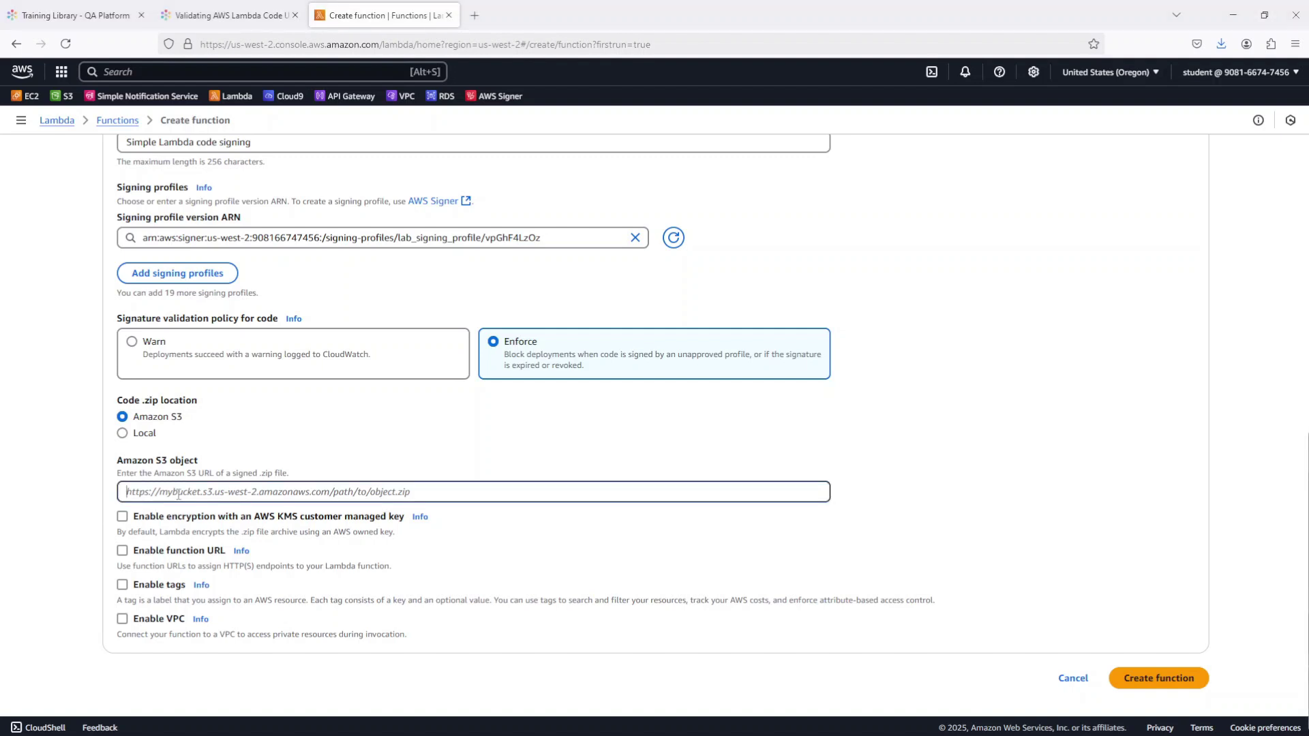
{"action": "type", "text": "https://cloudacademylabs-labbucket-s65xx1kxvqrb.s3.us-west-2.amazonaws.com/signed/0dd4f3e2-66c9-452d-b3e4-6e7445406f3d.zip"}
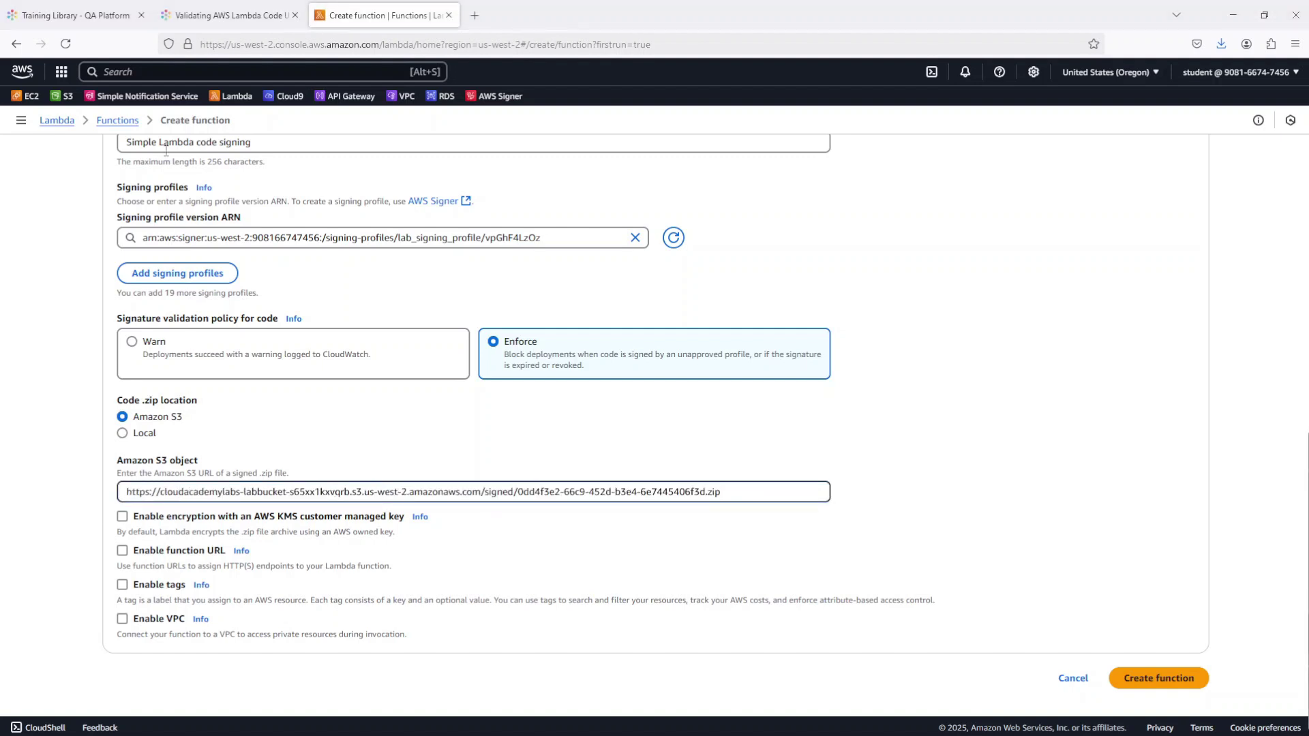
{"action": "left_click_drag", "start_coordinate": [157, 494], "coordinate": [124, 491]}
Step: Check the lab's function creation instructions, then create lab_function with the configured code signing settings
{"action": "left_click", "coordinate": [220, 15]}
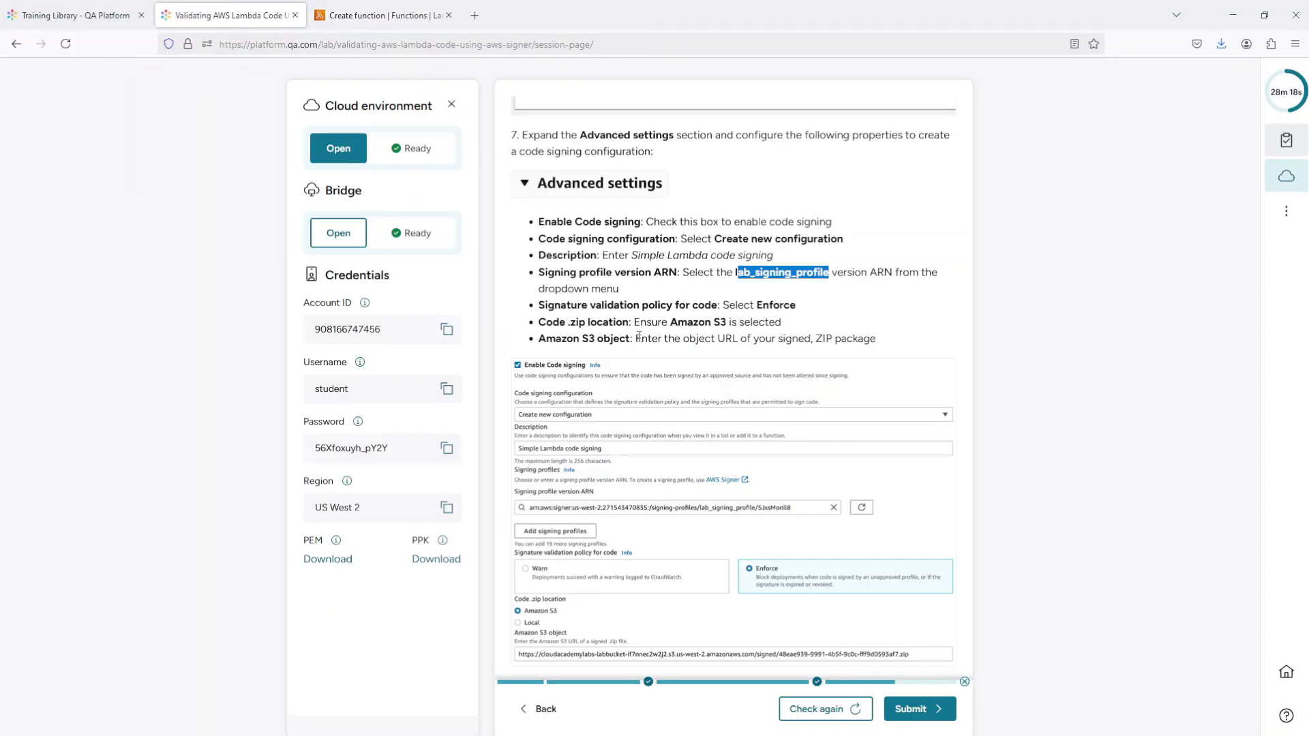
{"action": "scroll", "coordinate": [638, 336], "scroll_direction": "down", "scroll_amount": 6}
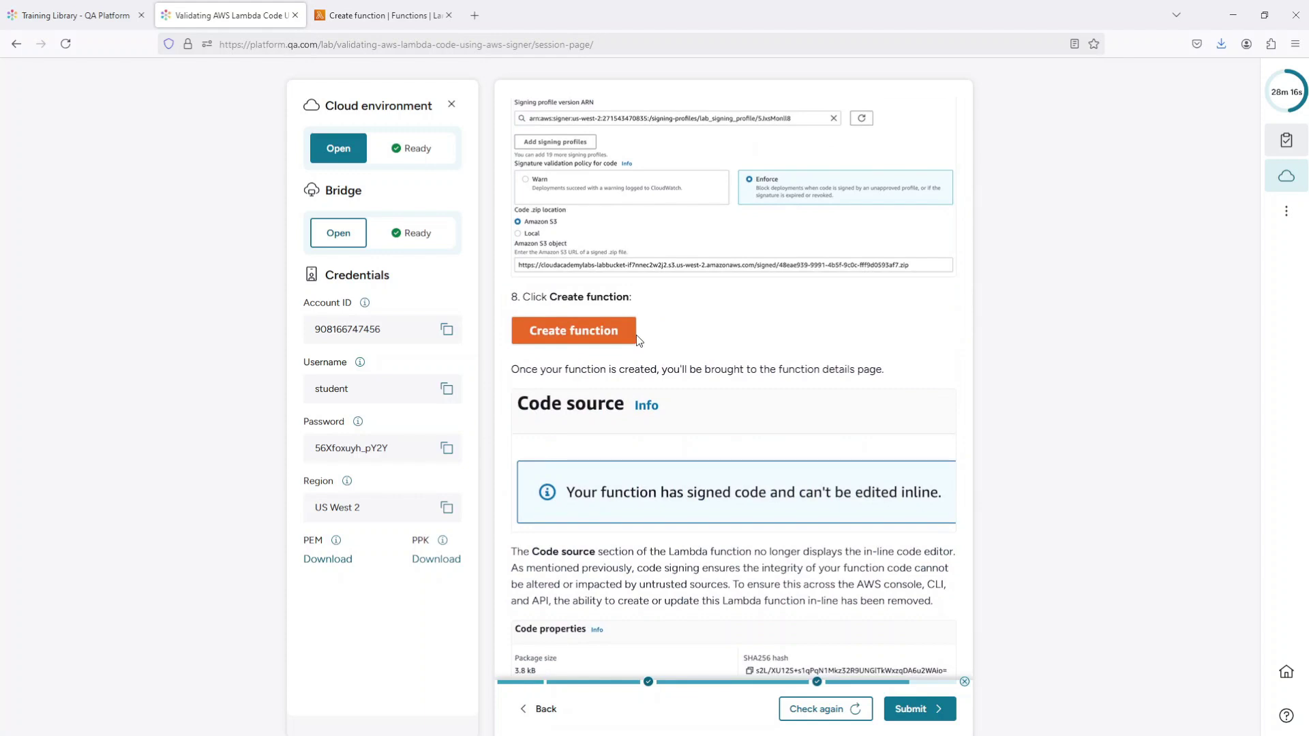
{"action": "scroll", "coordinate": [639, 339], "scroll_direction": "down", "scroll_amount": 2}
{"action": "scroll", "coordinate": [633, 338], "scroll_direction": "down", "scroll_amount": 1}
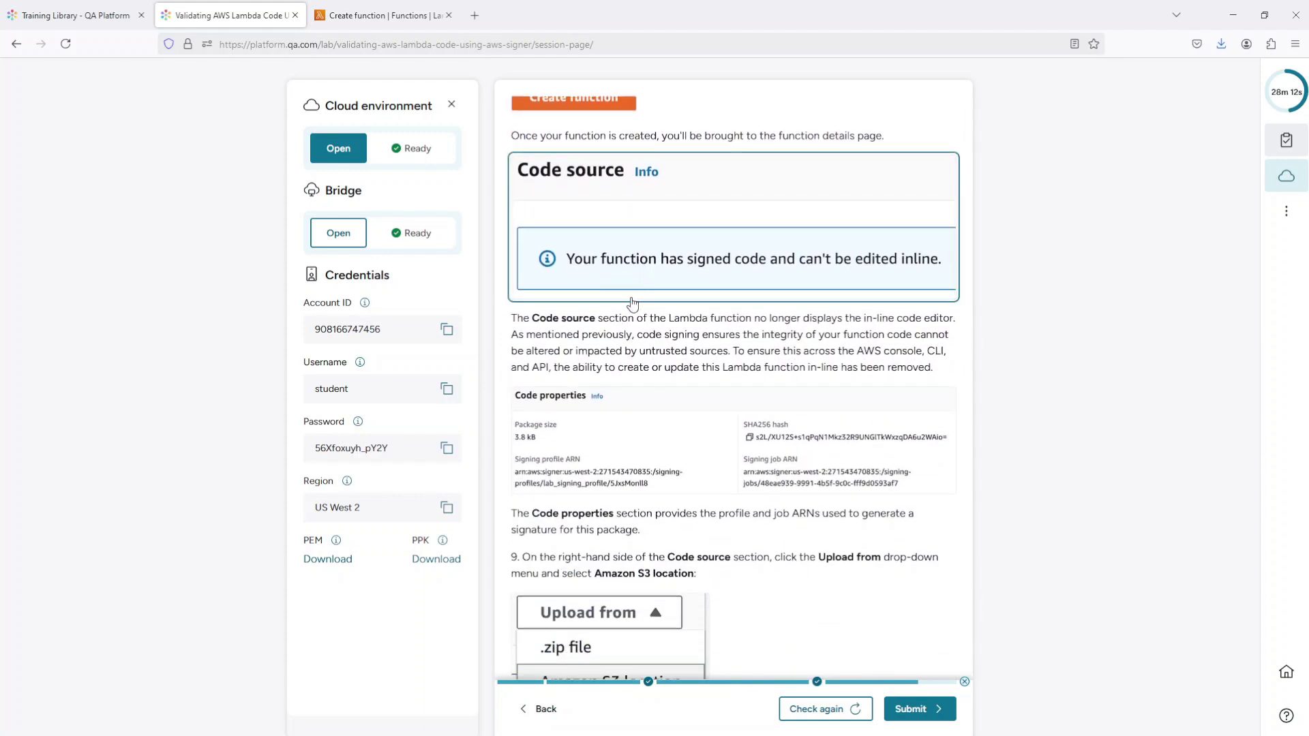
{"action": "scroll", "coordinate": [633, 294], "scroll_direction": "down", "scroll_amount": 1}
{"action": "left_click", "coordinate": [409, 19]}
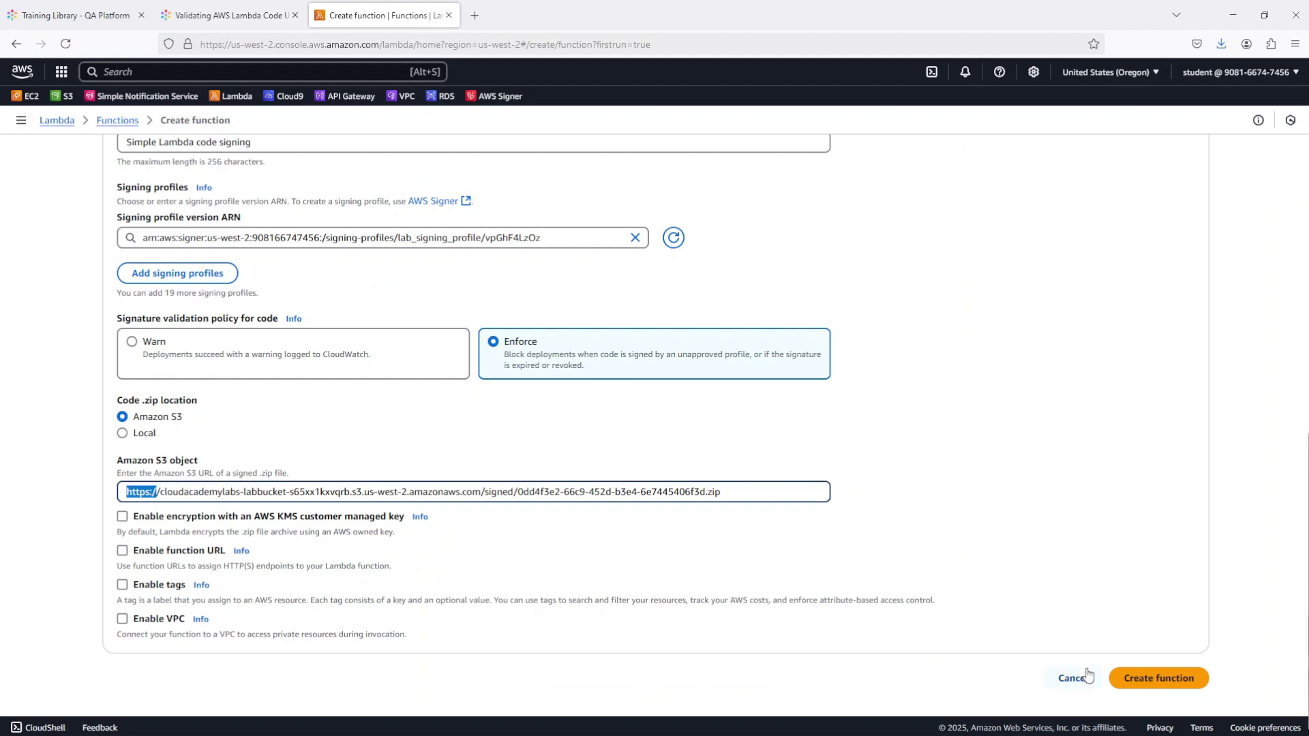
{"action": "left_click", "coordinate": [1121, 678]}
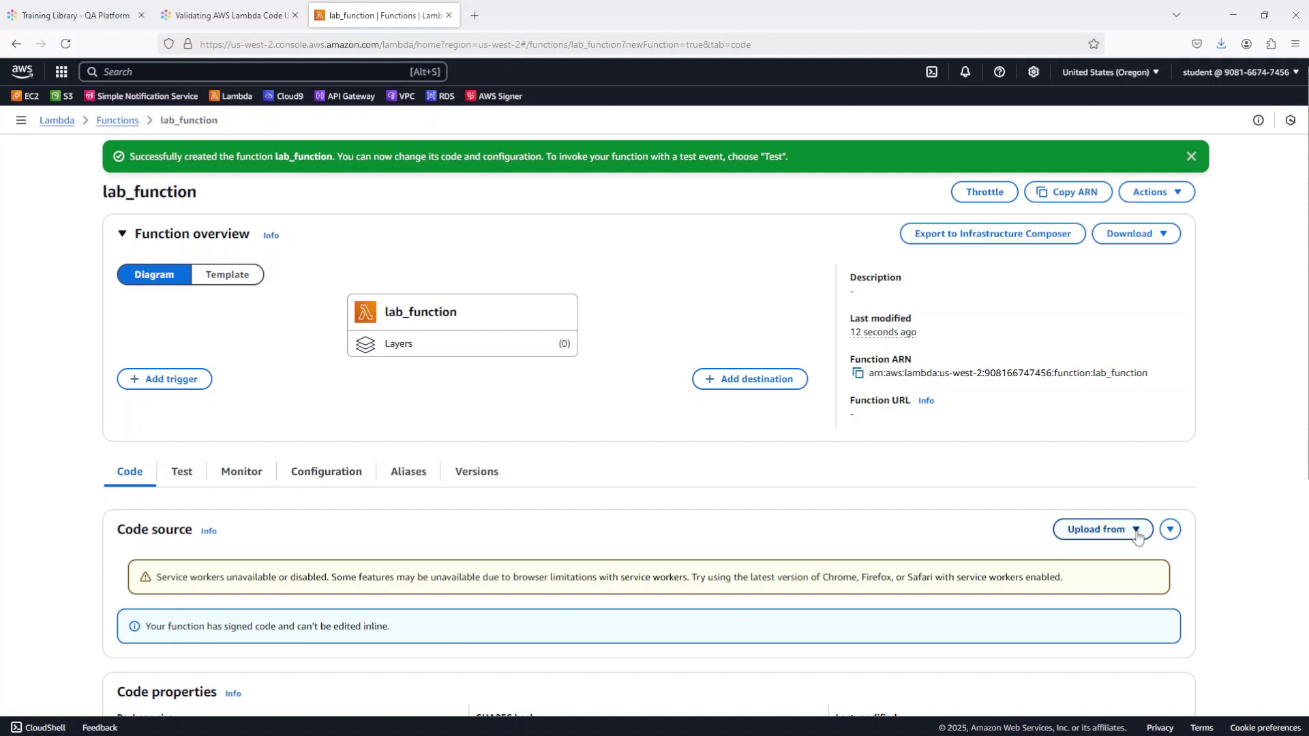
Step: Look at the code upload options and read the lab instructions on updating the function from an Amazon S3 location
{"action": "left_click", "coordinate": [1097, 530]}
{"action": "left_click", "coordinate": [1233, 487]}
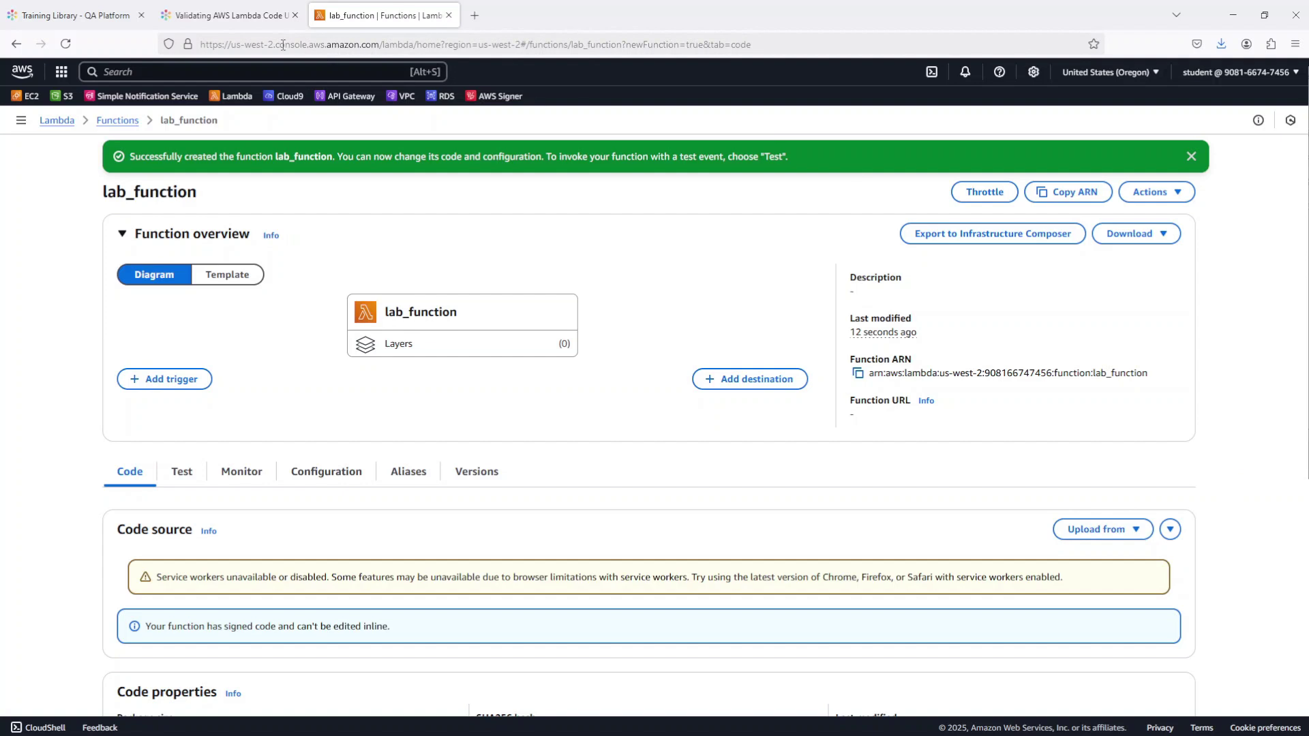
{"action": "left_click", "coordinate": [225, 15]}
{"action": "scroll", "coordinate": [717, 445], "scroll_direction": "down", "scroll_amount": 2}
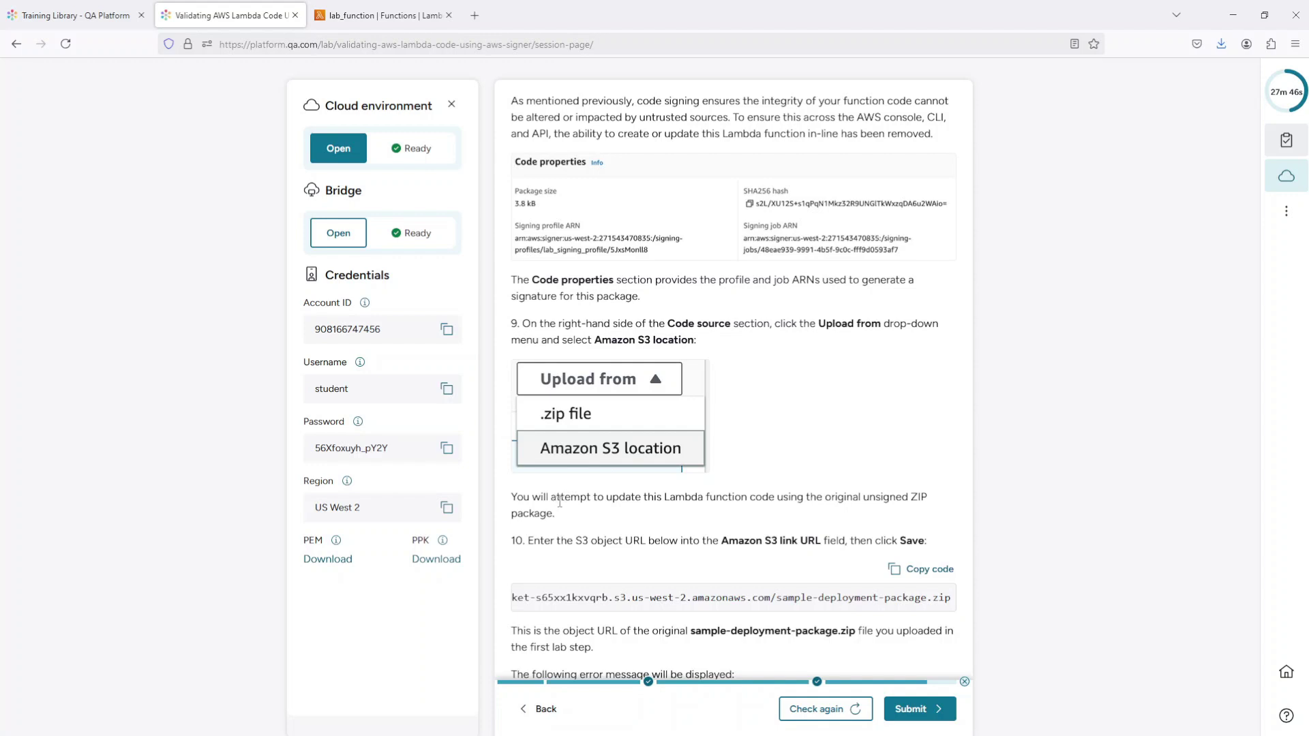
{"action": "scroll", "coordinate": [563, 503], "scroll_direction": "up", "scroll_amount": 1}
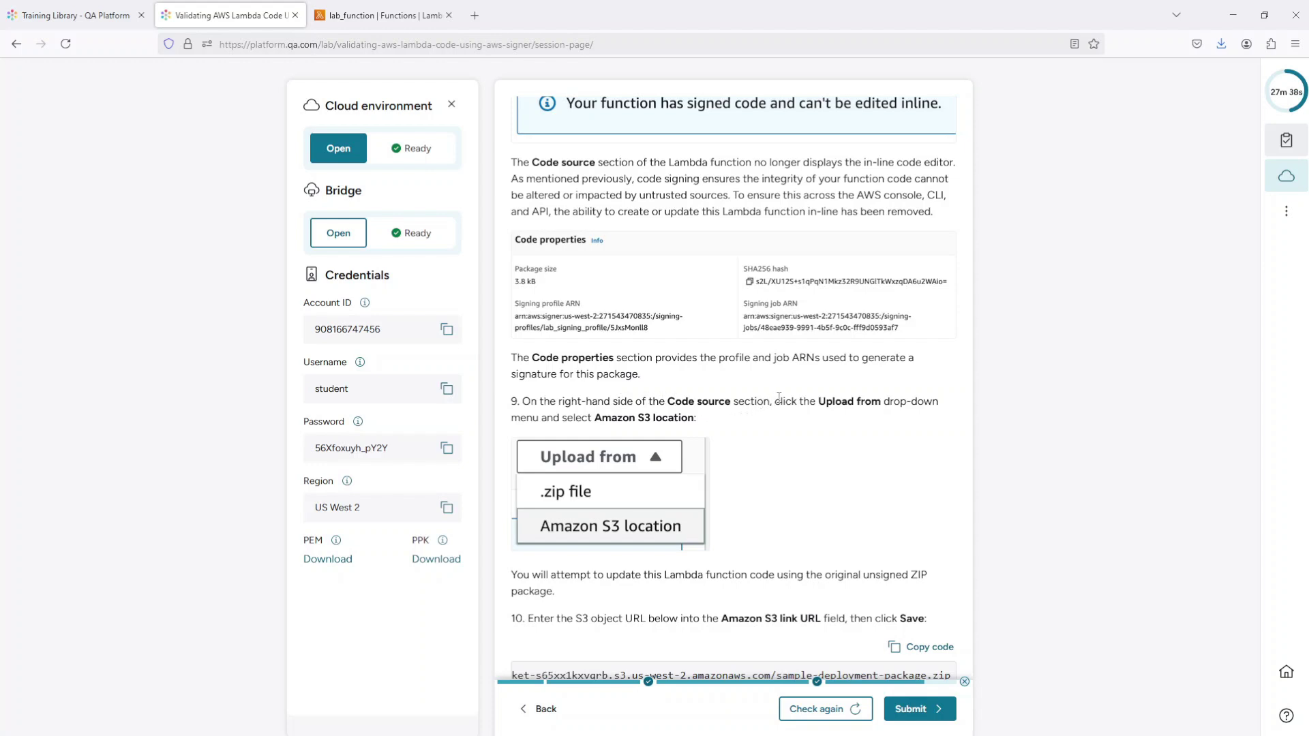
{"action": "scroll", "coordinate": [779, 396], "scroll_direction": "down", "scroll_amount": 1}
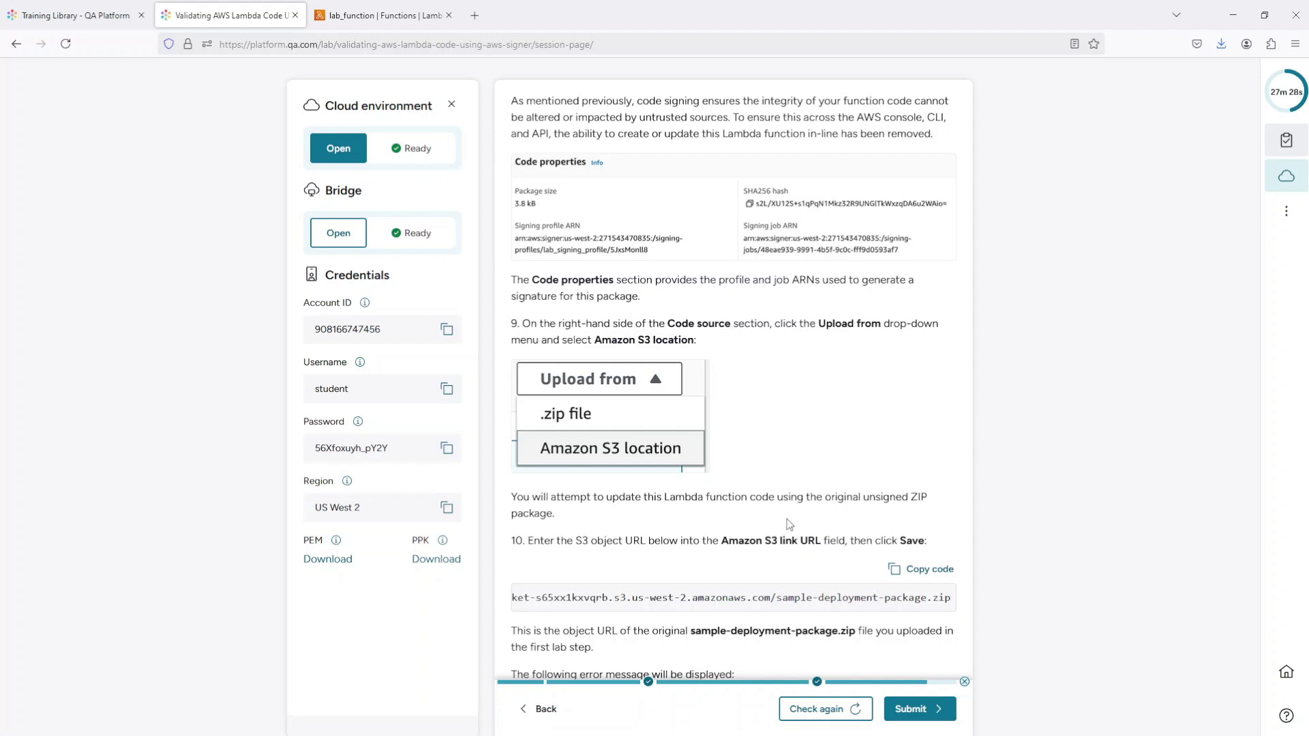
Step: Read the lab instructions on updating the function with the unsigned ZIP package, through to the summary and validation checks
{"action": "left_click_drag", "start_coordinate": [853, 496], "coordinate": [886, 495]}
{"action": "left_click", "coordinate": [735, 511]}
{"action": "scroll", "coordinate": [731, 510], "scroll_direction": "down", "scroll_amount": 5}
{"action": "scroll", "coordinate": [728, 508], "scroll_direction": "down", "scroll_amount": 1}
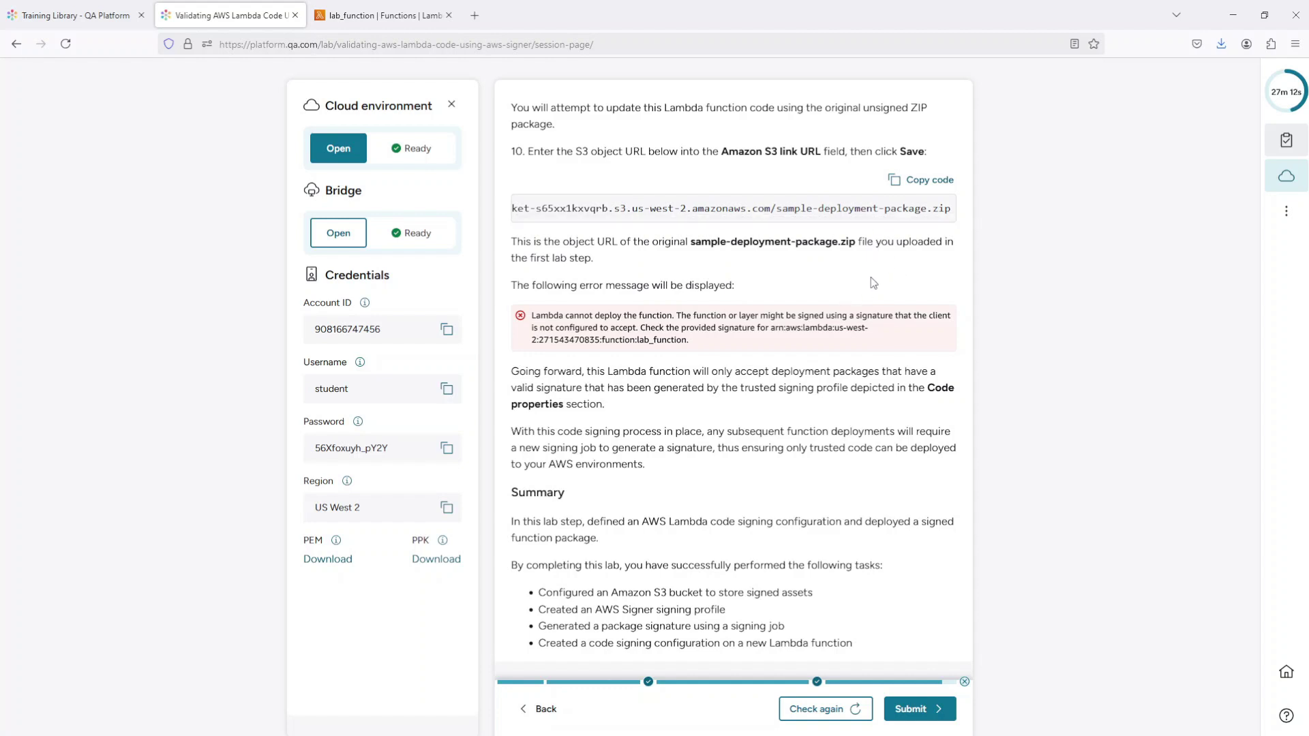
{"action": "scroll", "coordinate": [873, 282], "scroll_direction": "down", "scroll_amount": 3}
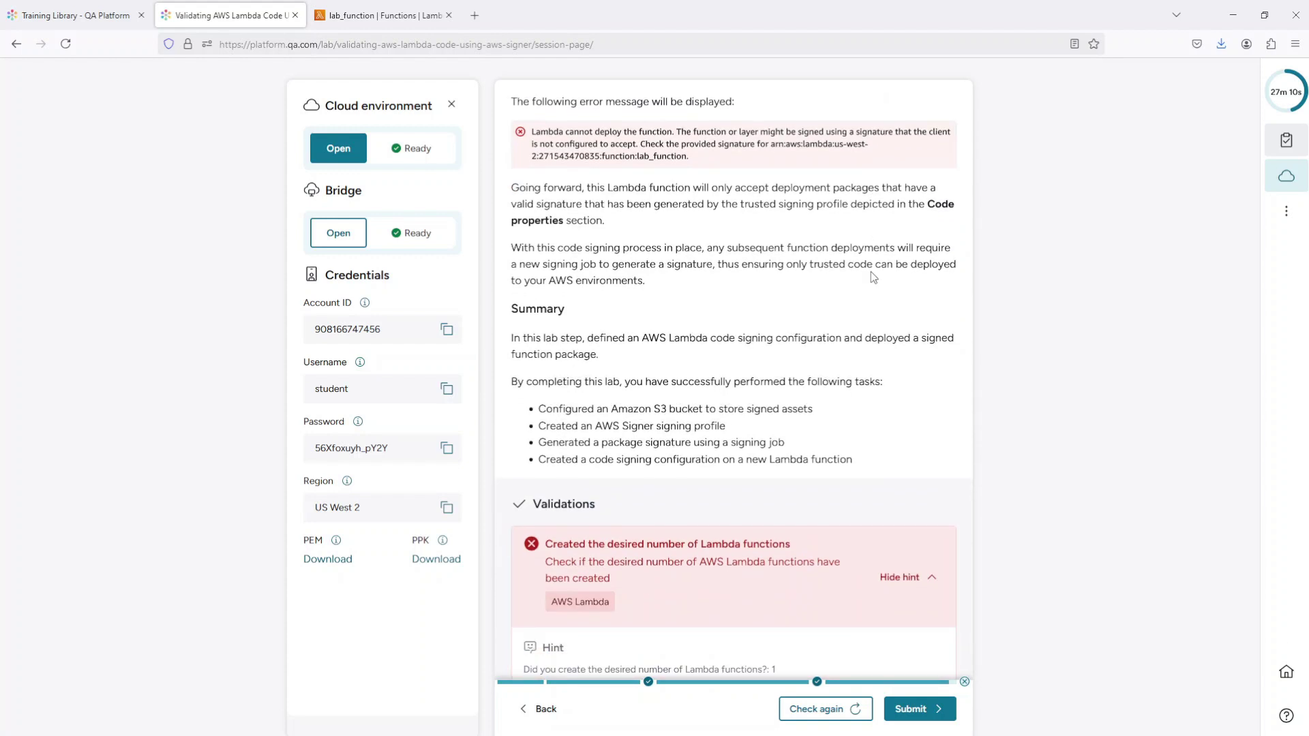
{"action": "scroll", "coordinate": [870, 271], "scroll_direction": "down", "scroll_amount": 3}
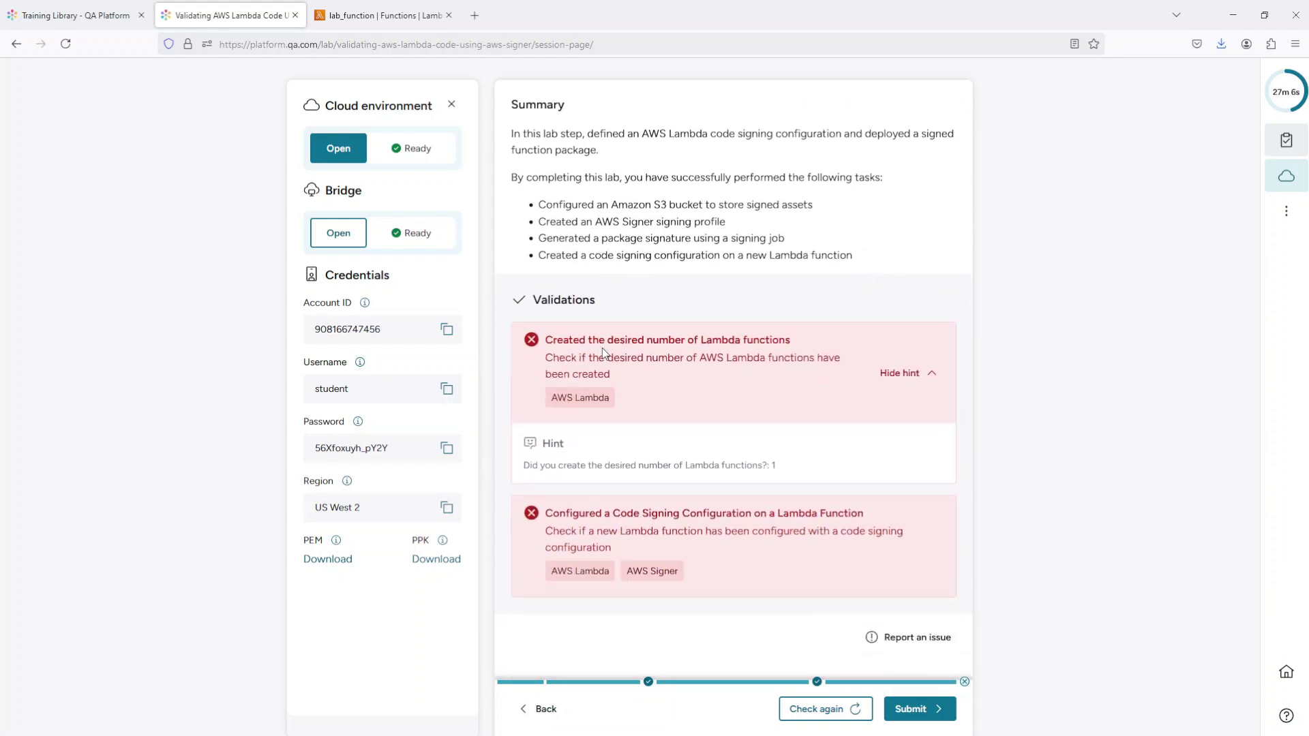
Step: Try to update lab_function's code from the Amazon S3 URL ending in s65xx1kxvqrb.s3.us-west-2.amazonaws.com/sample-deployment-package.zip, and dismiss the upload dialog
{"action": "left_click", "coordinate": [382, 15]}
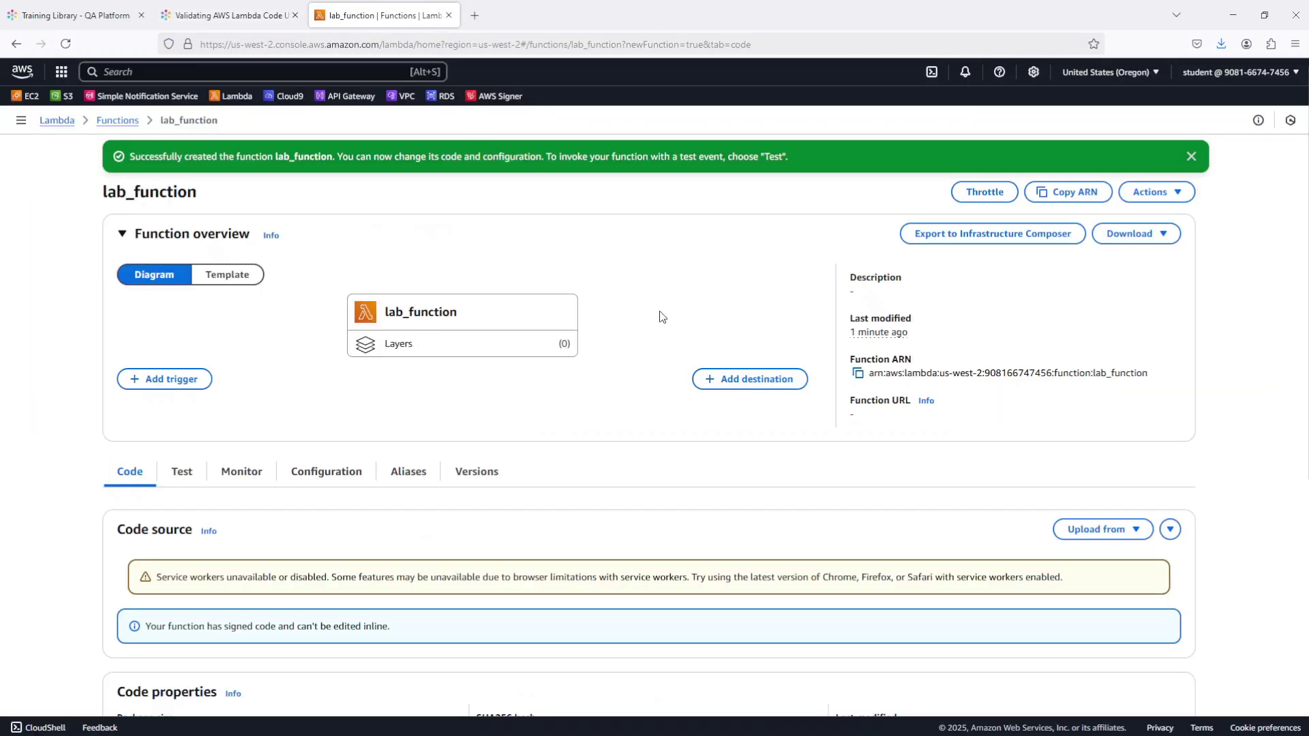
{"action": "left_click", "coordinate": [1115, 530]}
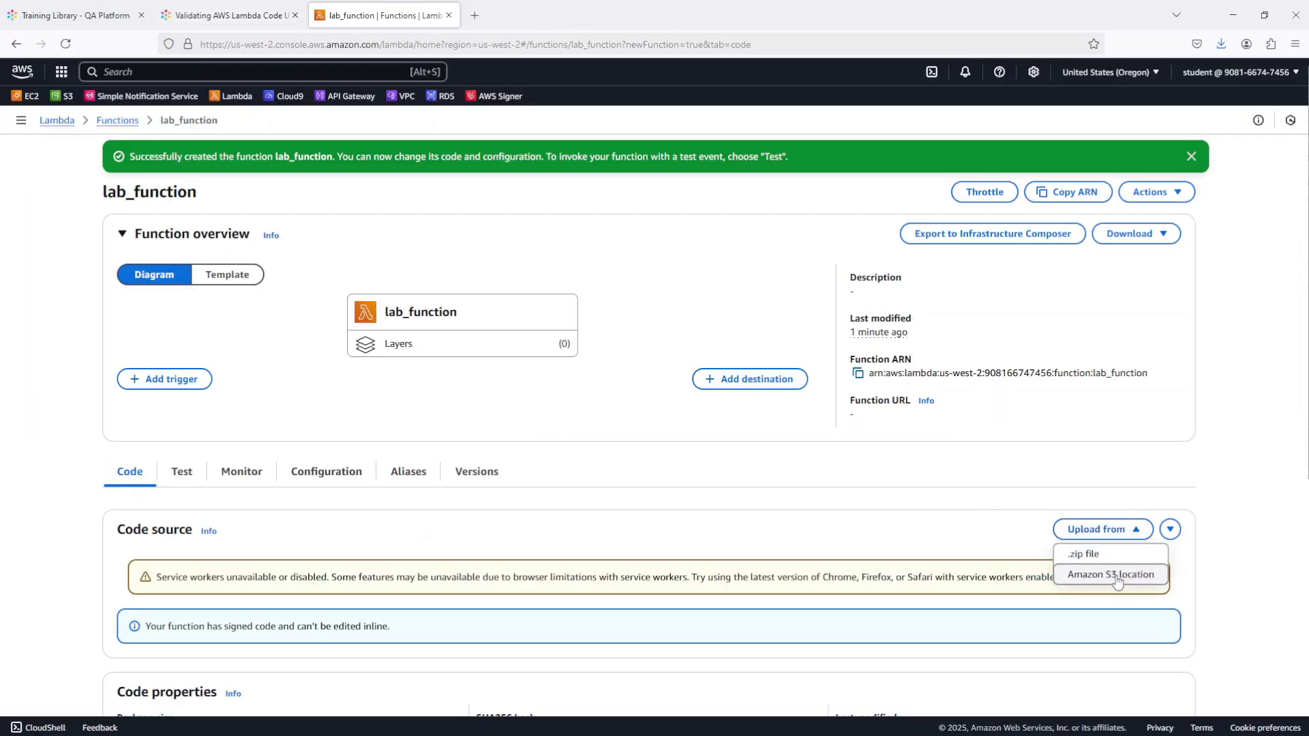
{"action": "left_click", "coordinate": [1113, 576]}
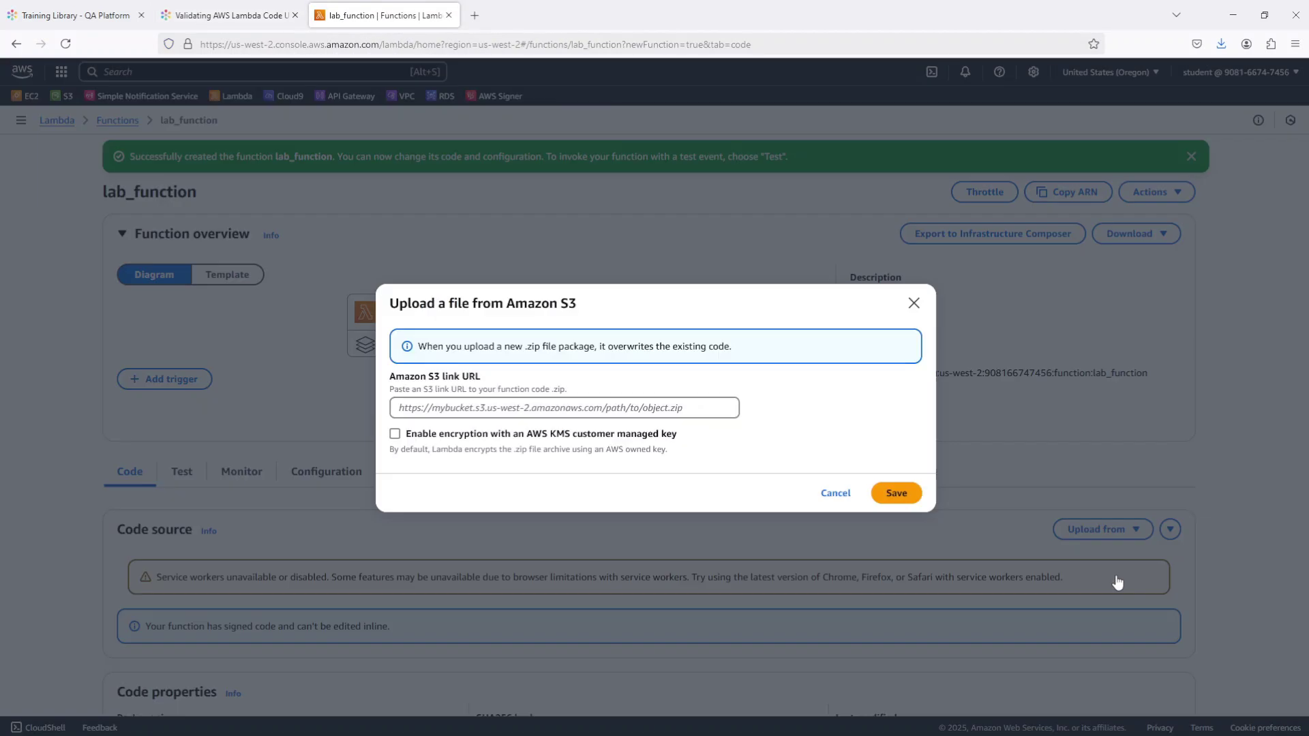
{"action": "left_click", "coordinate": [498, 408]}
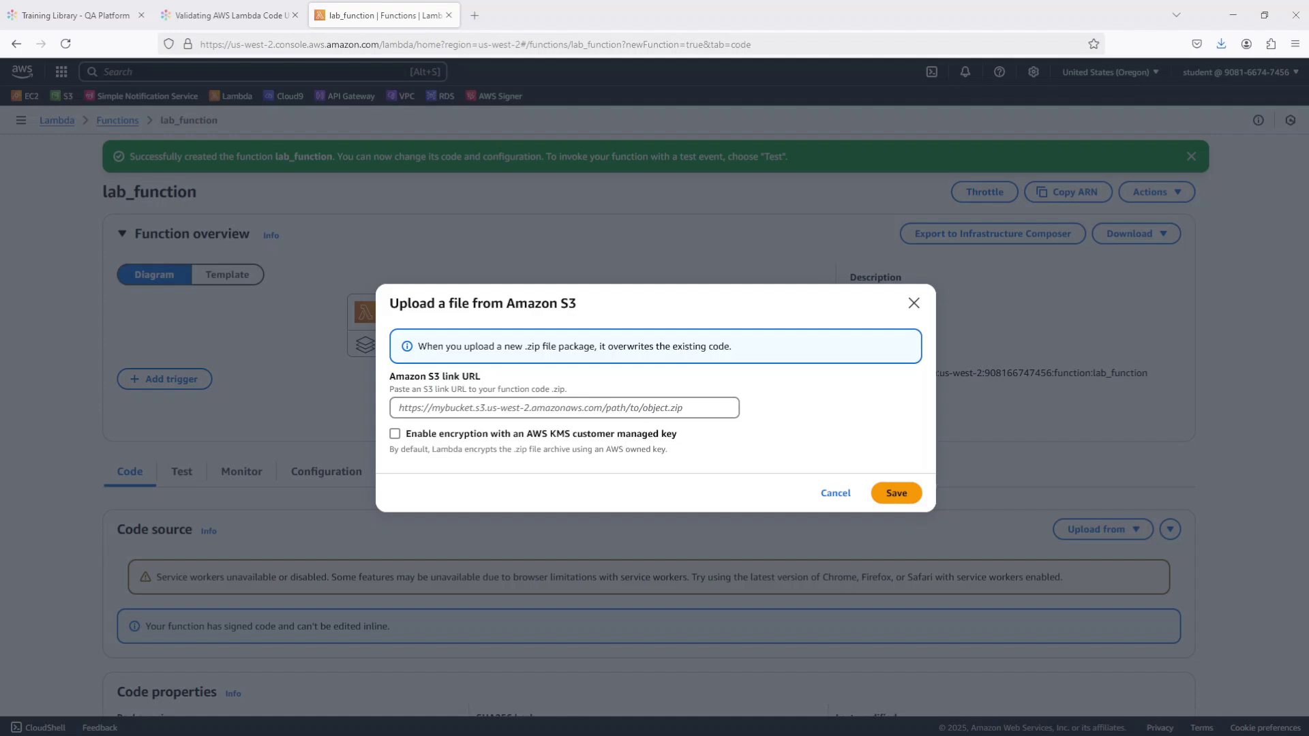
{"action": "left_click", "coordinate": [379, 19]}
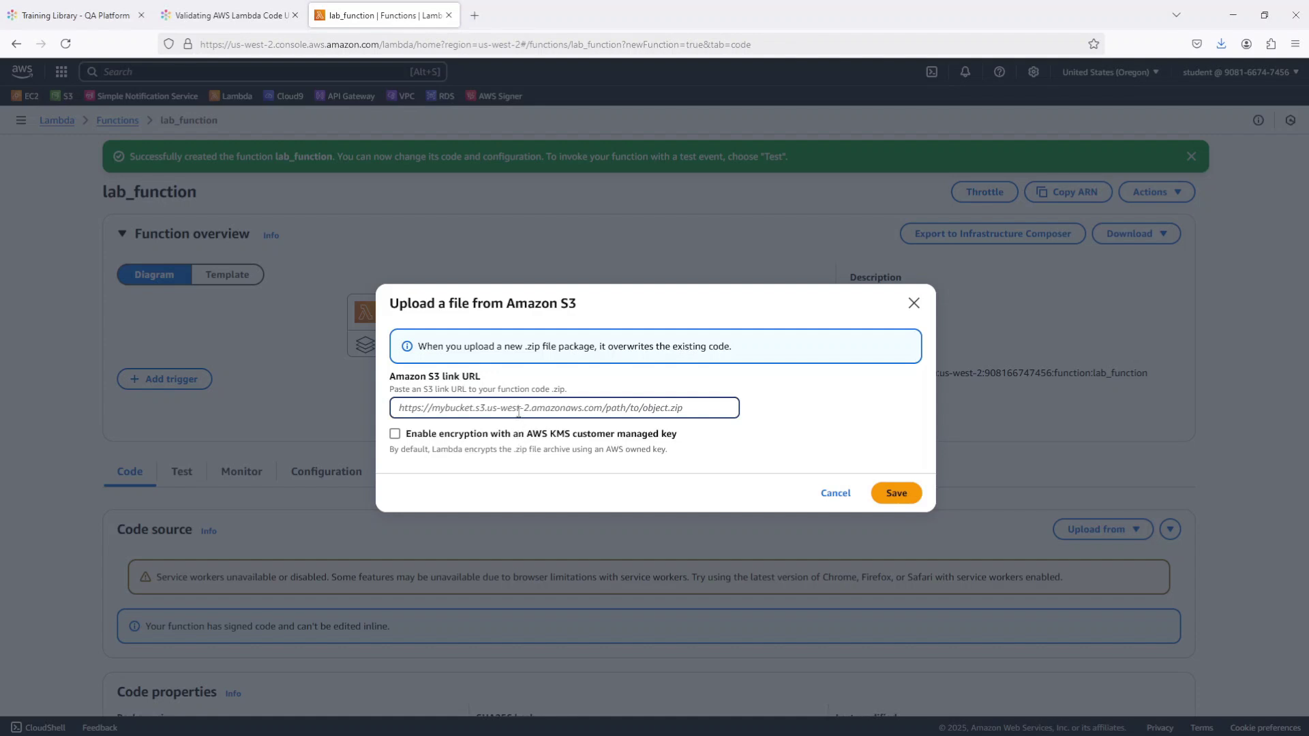
{"action": "key", "text": "ctrl+v"}
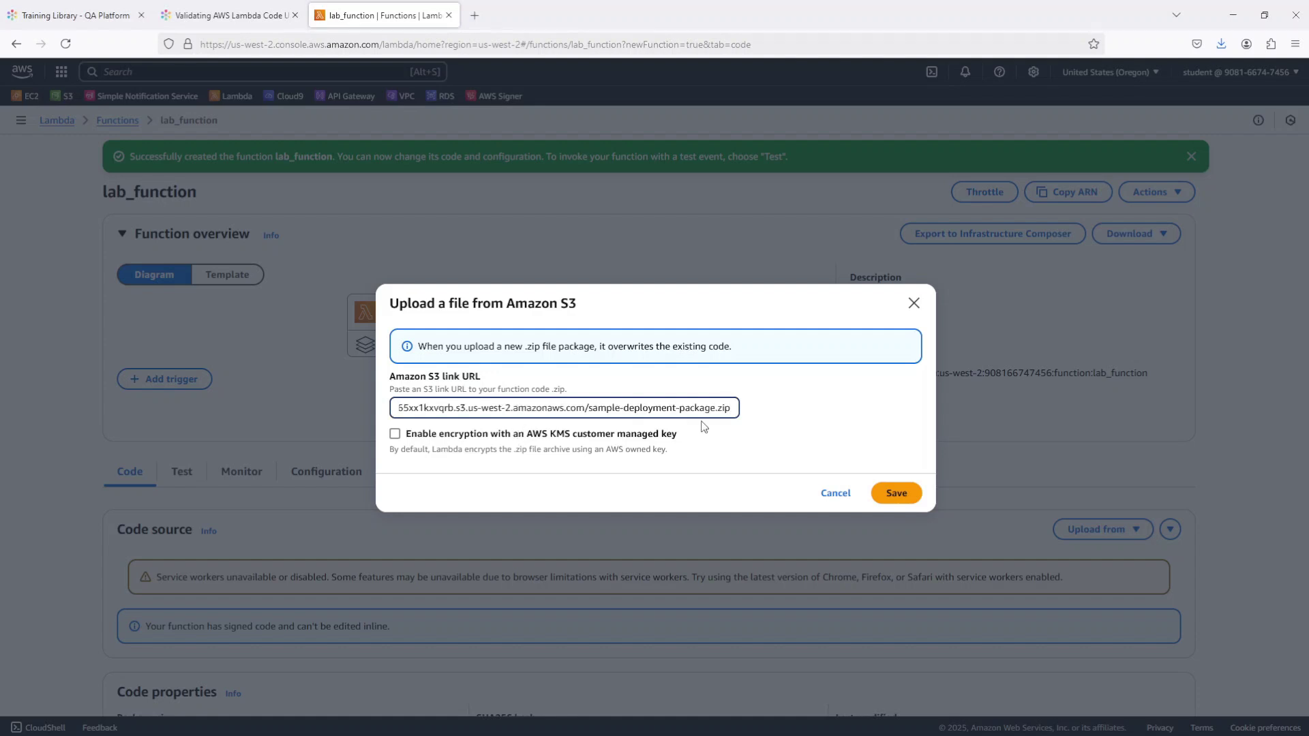
{"action": "left_click", "coordinate": [897, 493]}
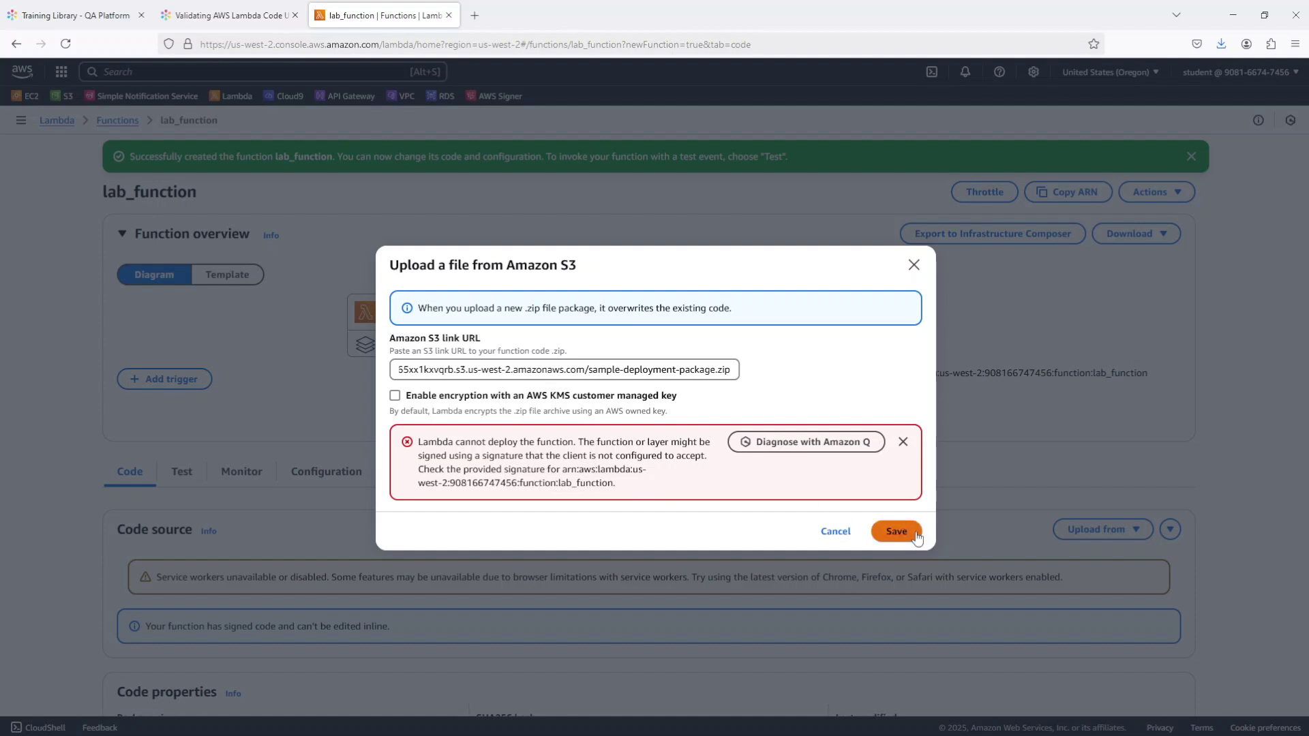
{"action": "left_click", "coordinate": [836, 532]}
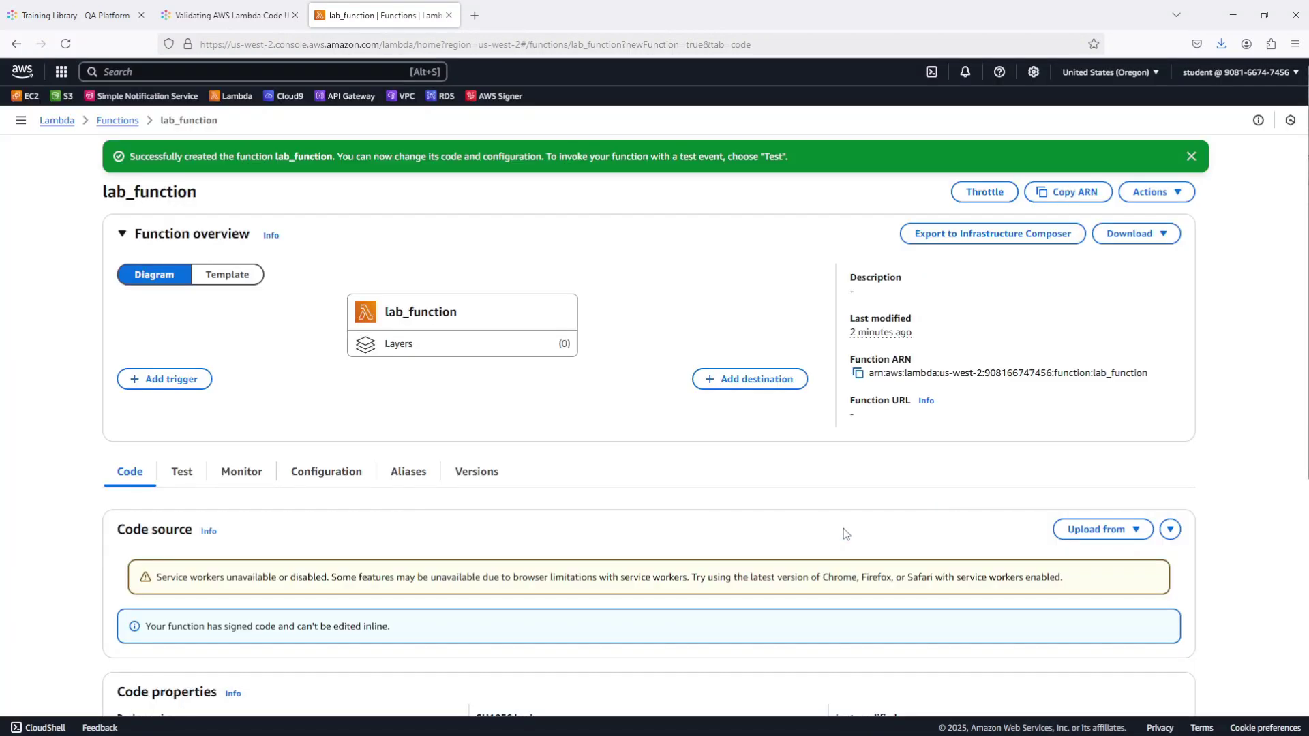
Step: Review lab_function's code properties, return to the QA lab page to rerun the validation checks, and submit the lab
{"action": "scroll", "coordinate": [844, 529], "scroll_direction": "down", "scroll_amount": 5}
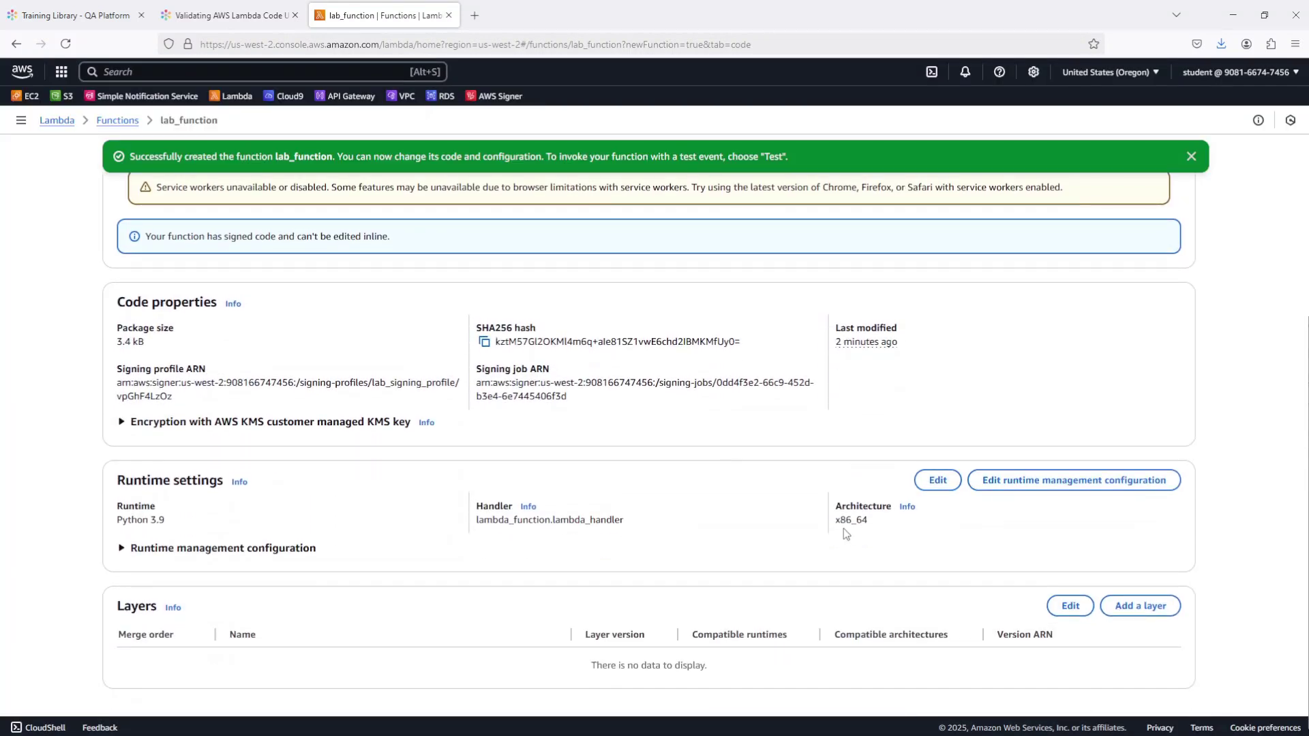
{"action": "left_click", "coordinate": [260, 19]}
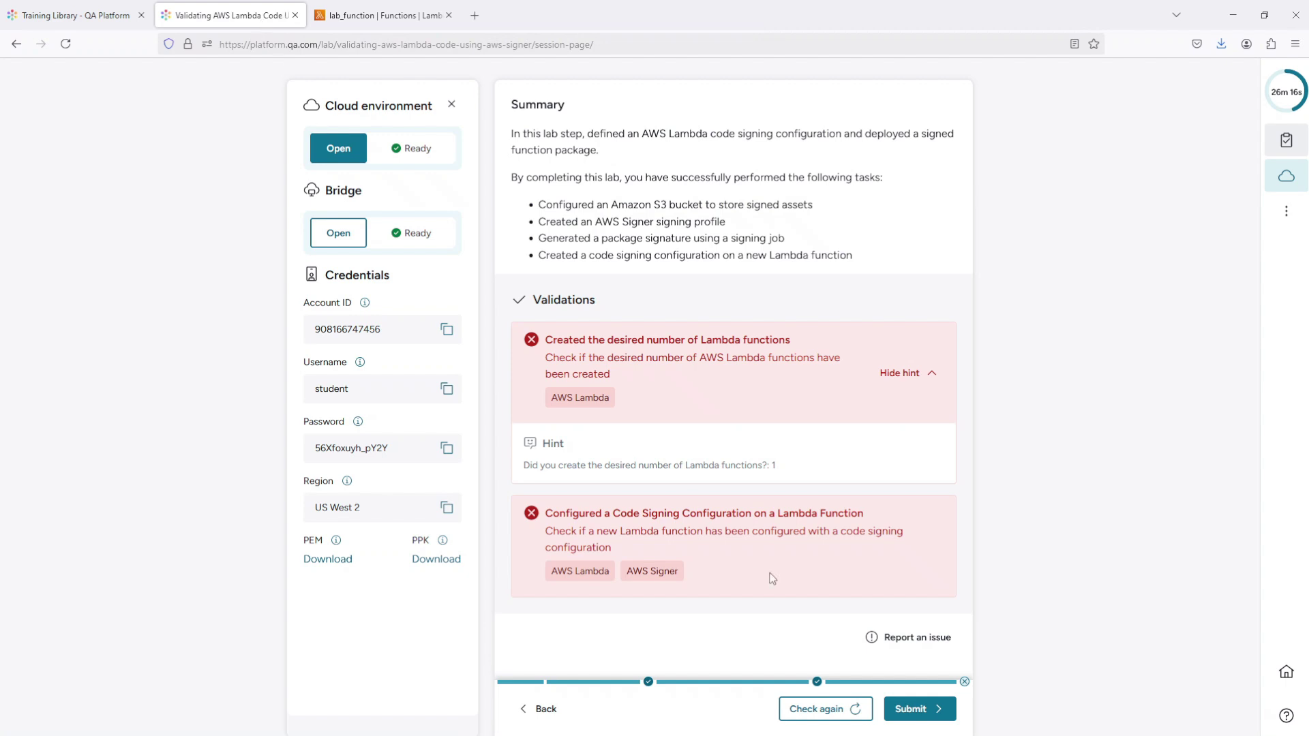
{"action": "left_click", "coordinate": [836, 712]}
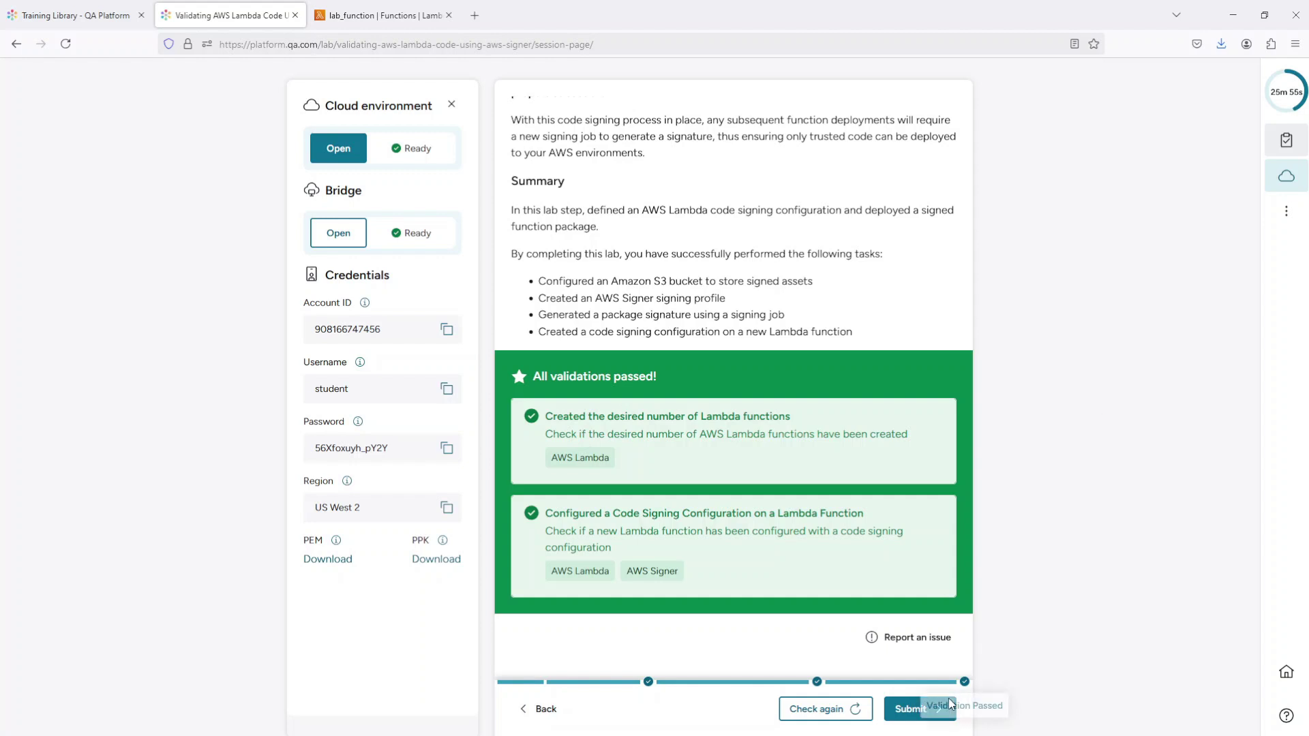
{"action": "left_click", "coordinate": [946, 703]}
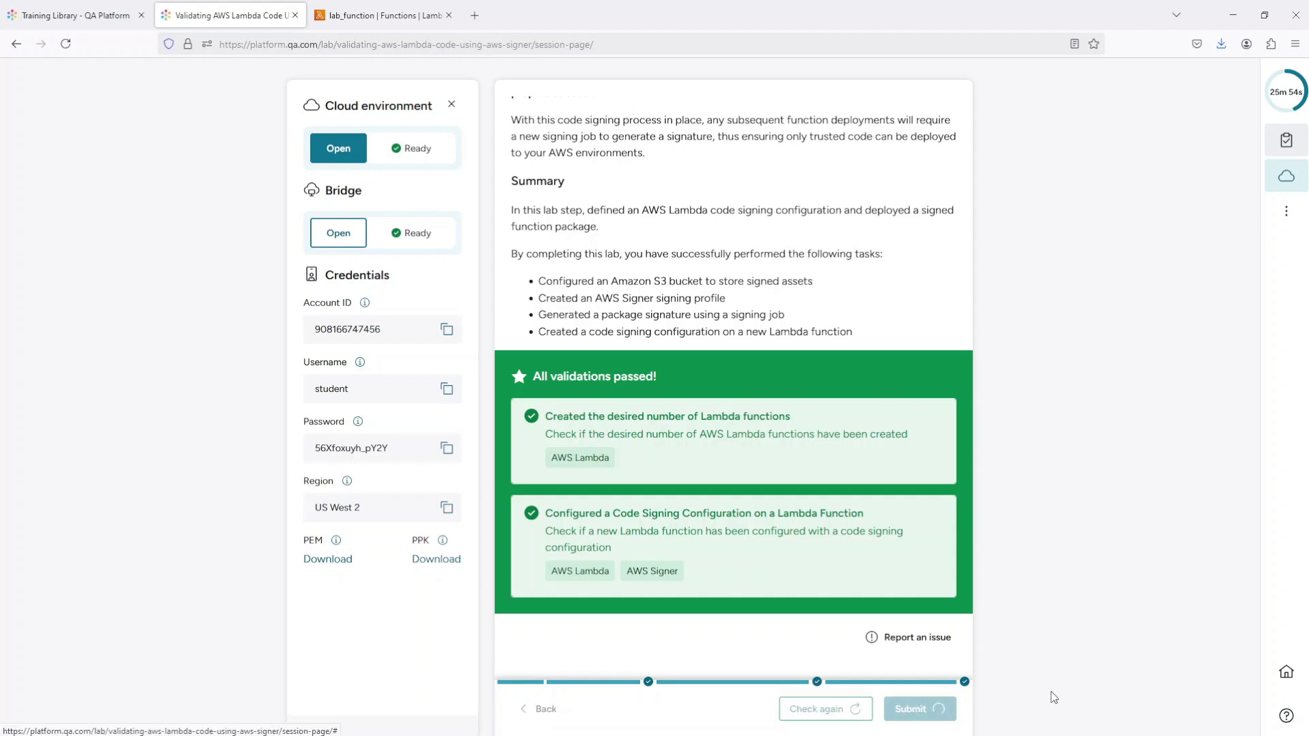